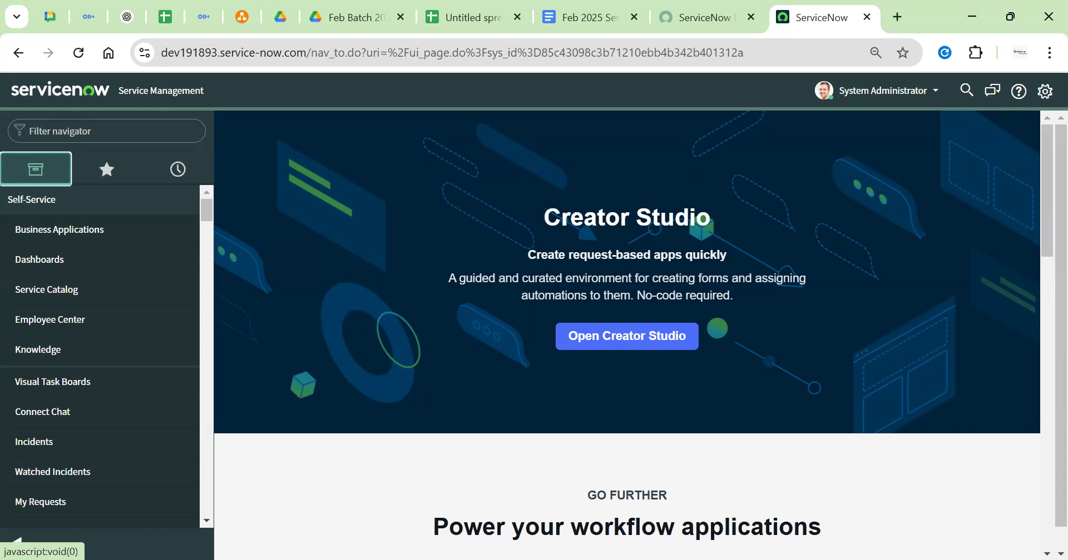
Duplicate the ServiceNow browser tab and return to the original tab
key("alt+Tab")
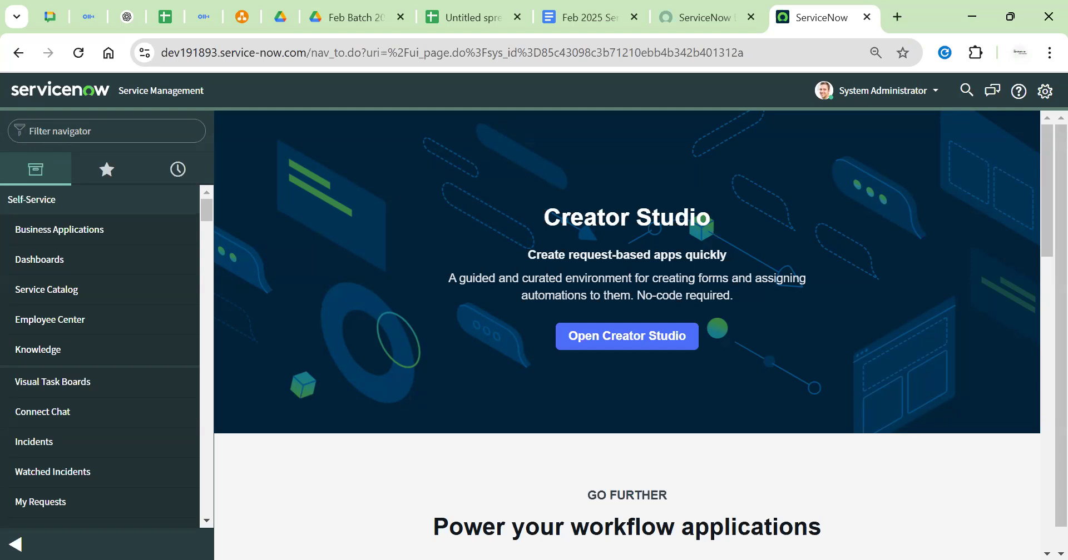
left_click(95, 130)
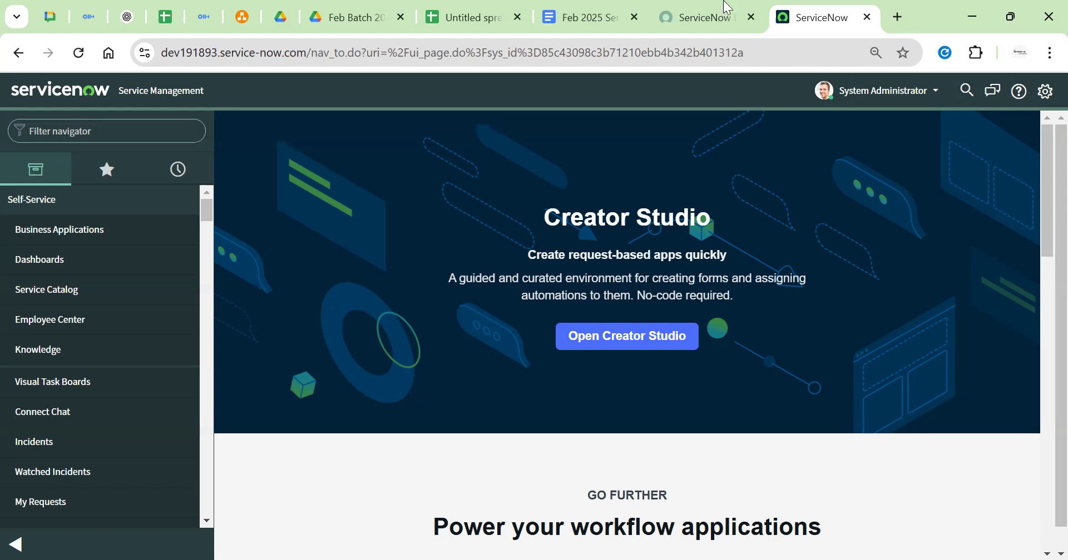
right_click(816, 18)
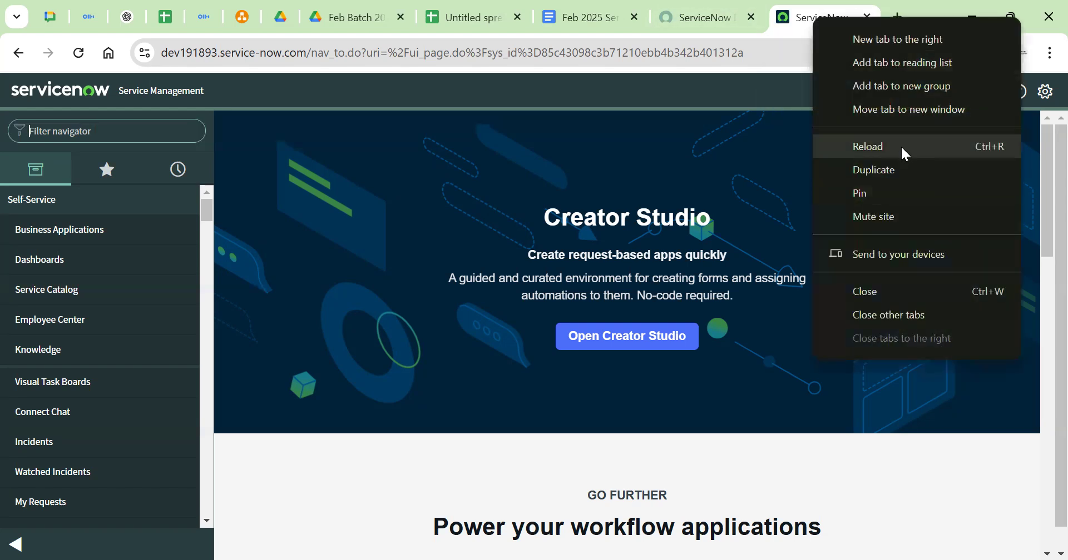
left_click(903, 162)
left_click(729, 29)
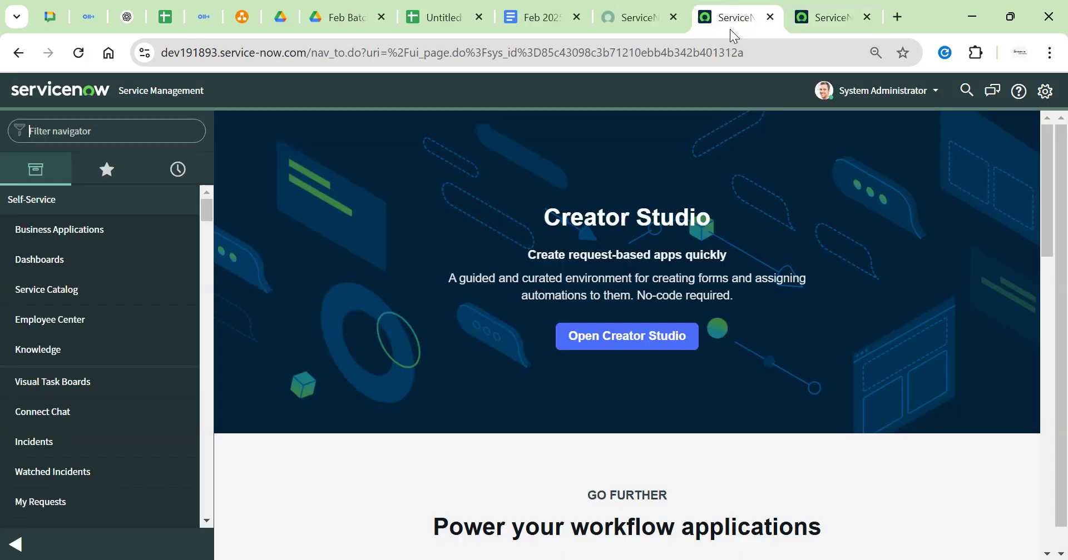
Open incident.list, copy INC0000601 and run it through the global search
left_click(125, 131)
type("incident.list")
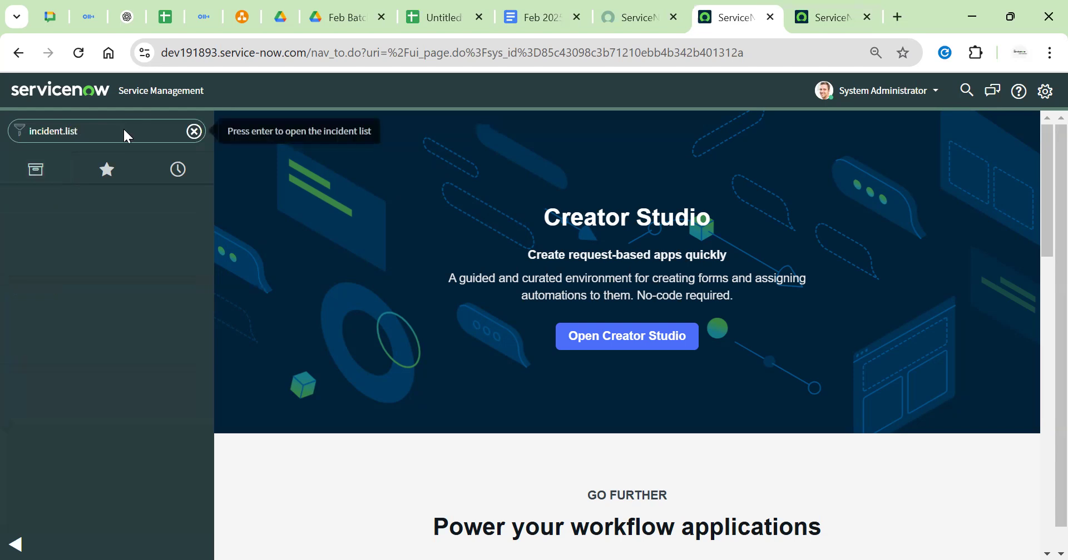
key("Return")
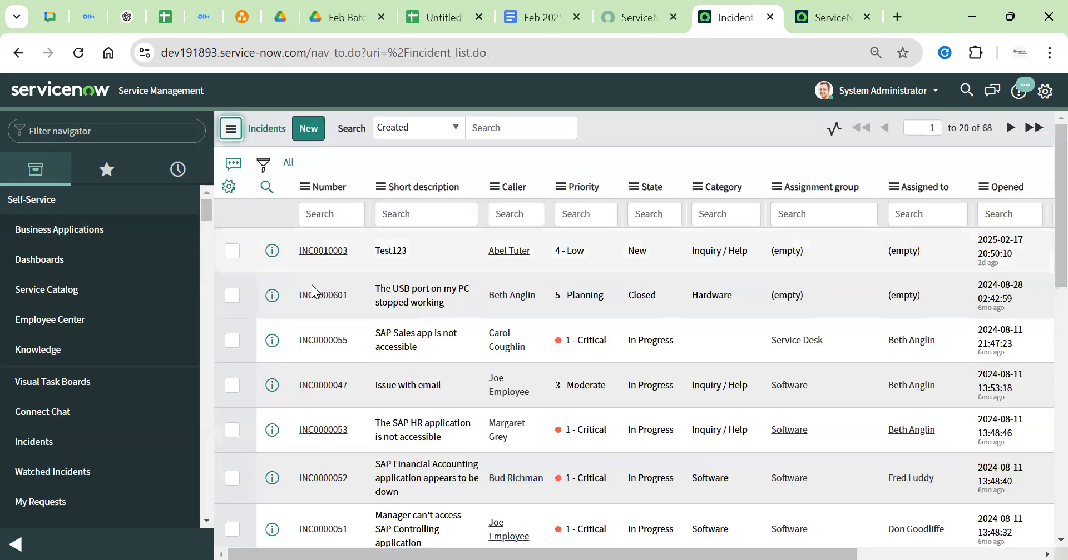
left_click_drag(354, 302, 298, 307)
key("ctrl+c")
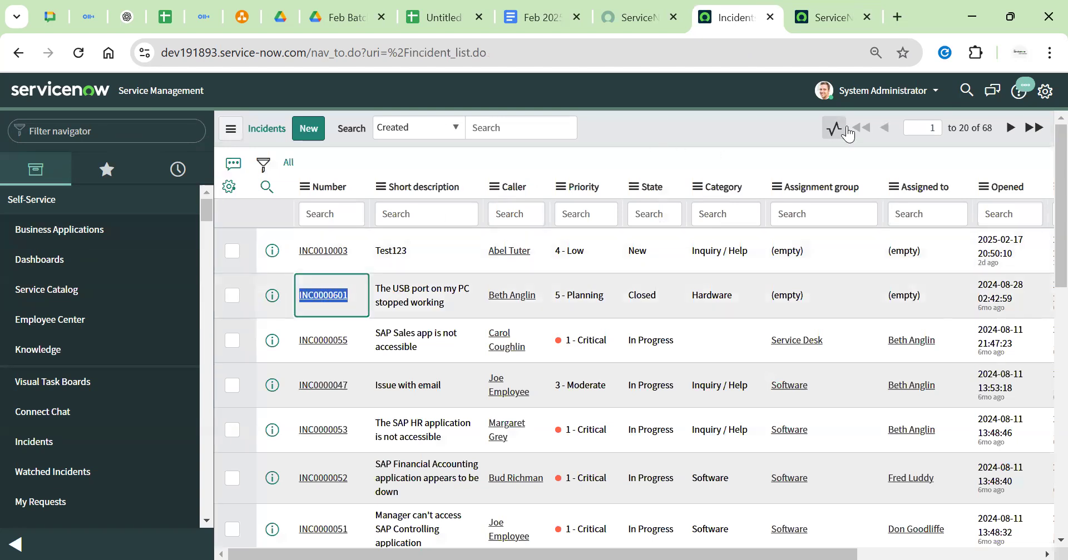
left_click(969, 96)
key("ctrl+v")
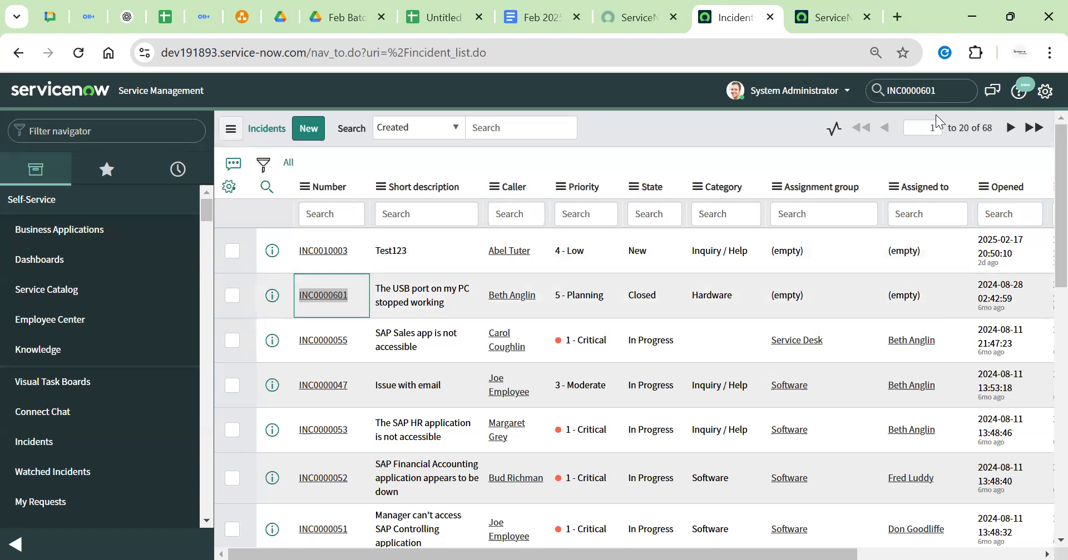
key("Return")
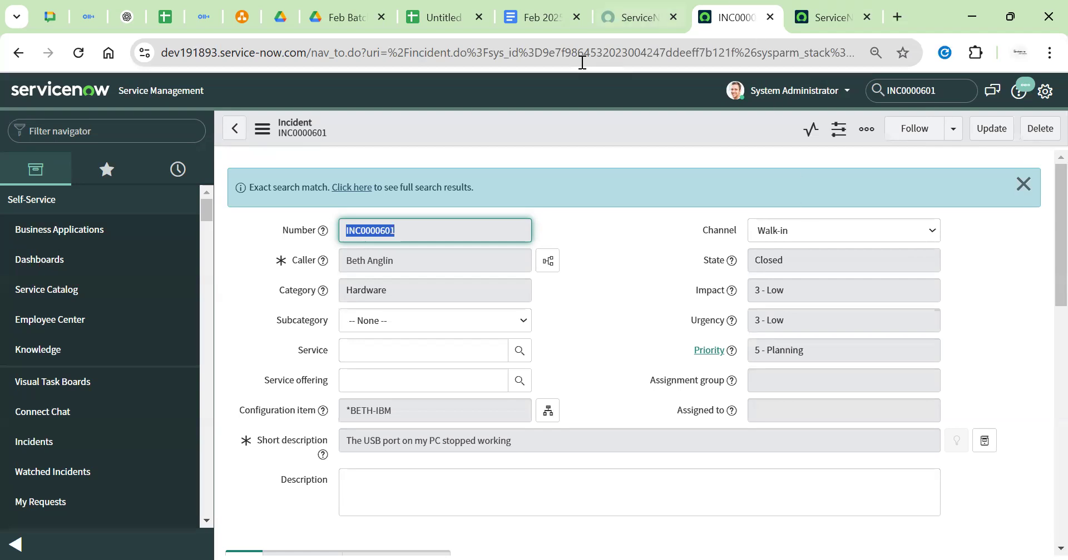
Select the INC0000601 number, then go back to the 68-record Incidents list
left_click(606, 242)
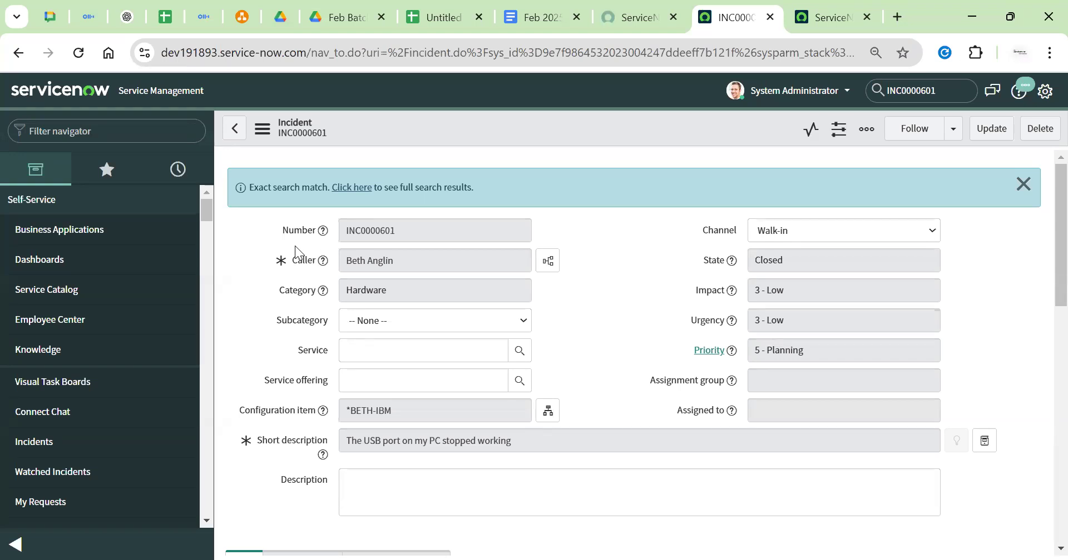
double_click(383, 229)
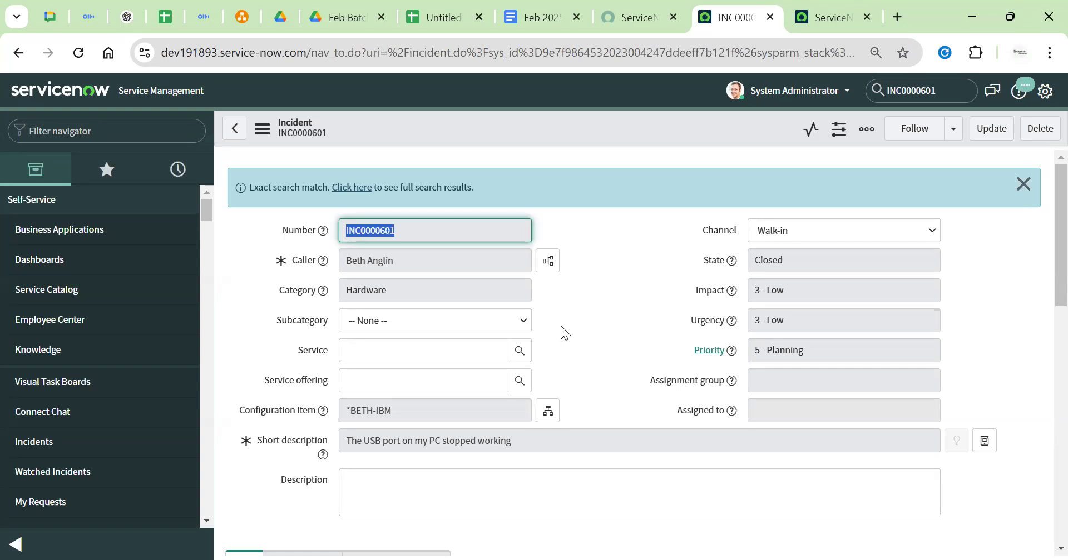
left_click(234, 129)
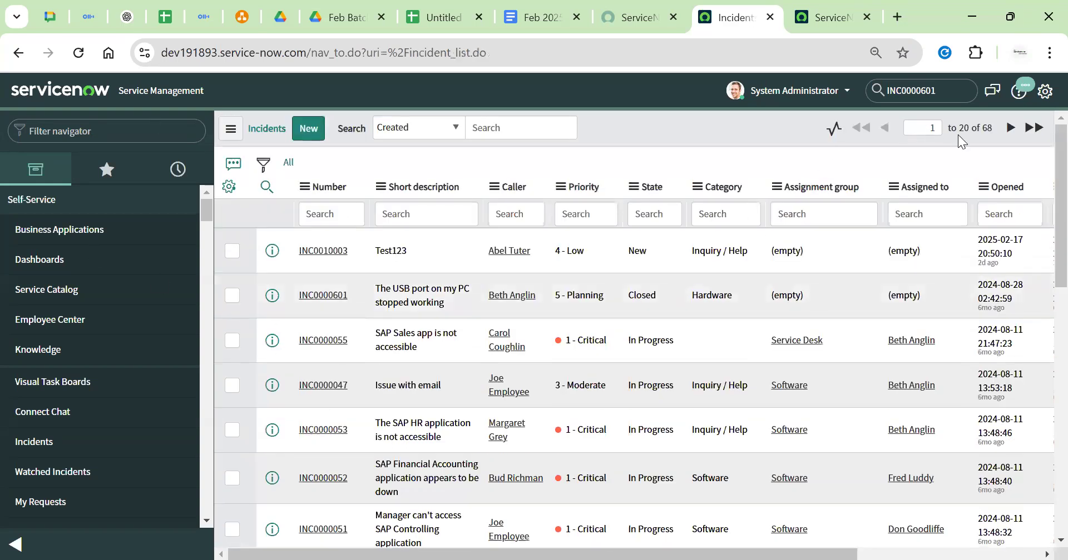
double_click(985, 133)
left_click(886, 162)
scroll(333, 351, "down", 10)
scroll(334, 351, "up", 10)
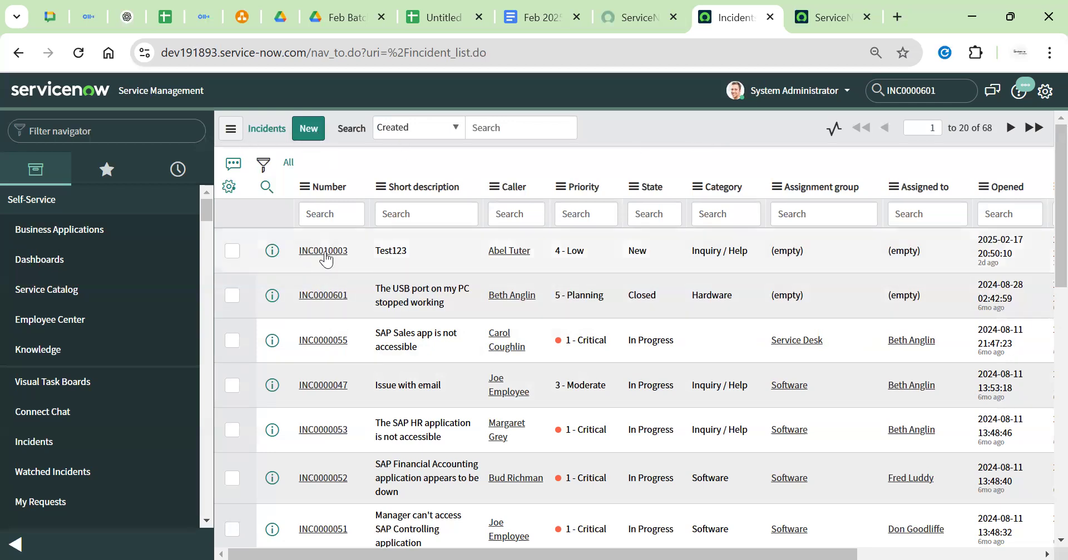
Create incident INC0010016 and inspect its Short description and Assignment group fields
left_click(309, 128)
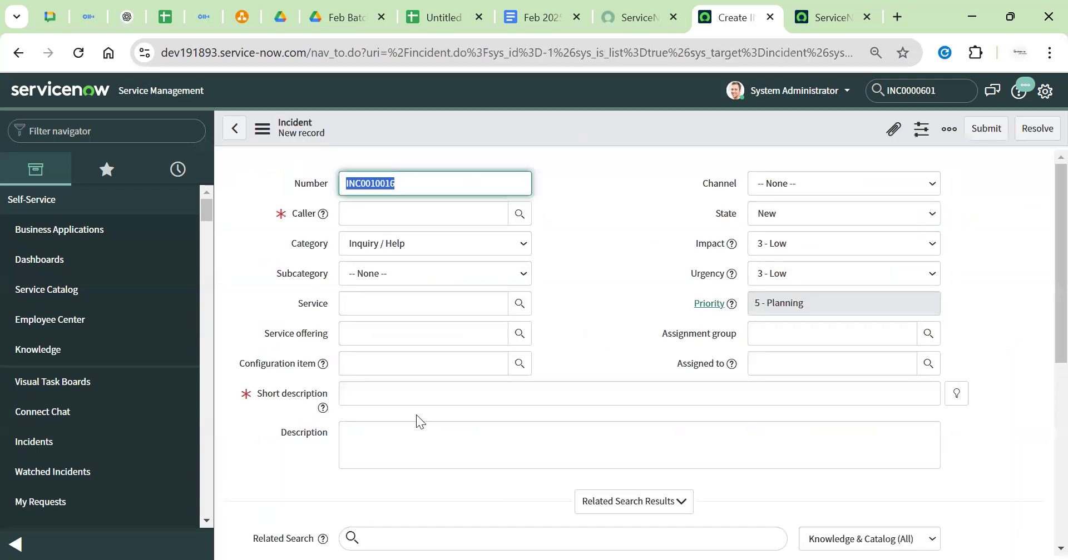
left_click_drag(256, 394, 322, 395)
left_click(466, 392)
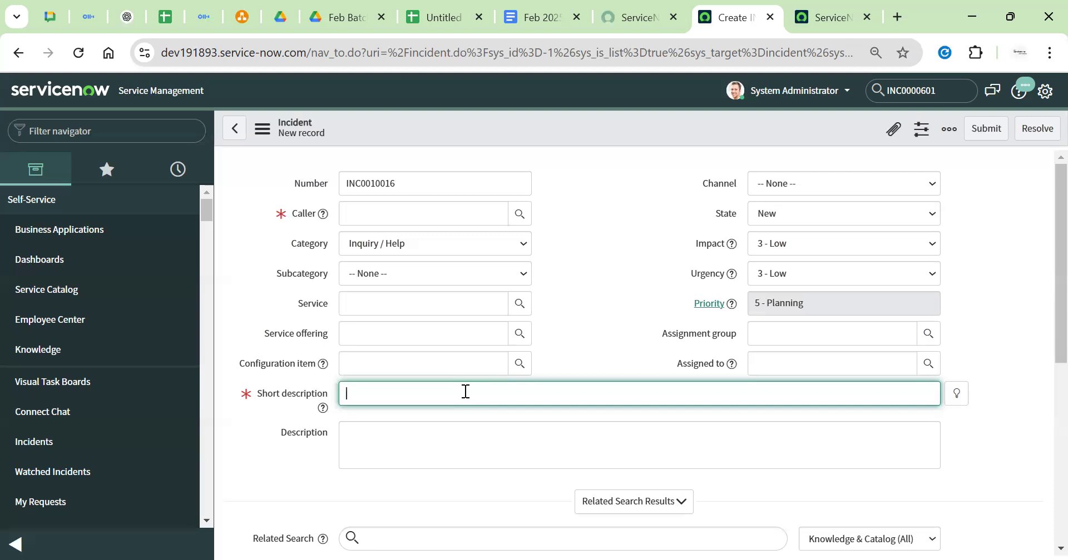
left_click(645, 327)
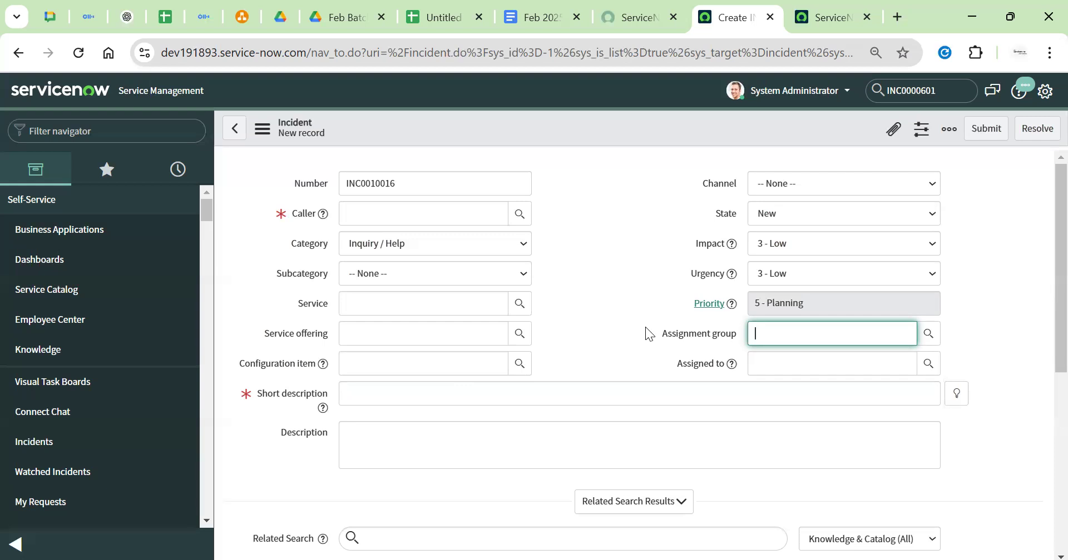
left_click(644, 301)
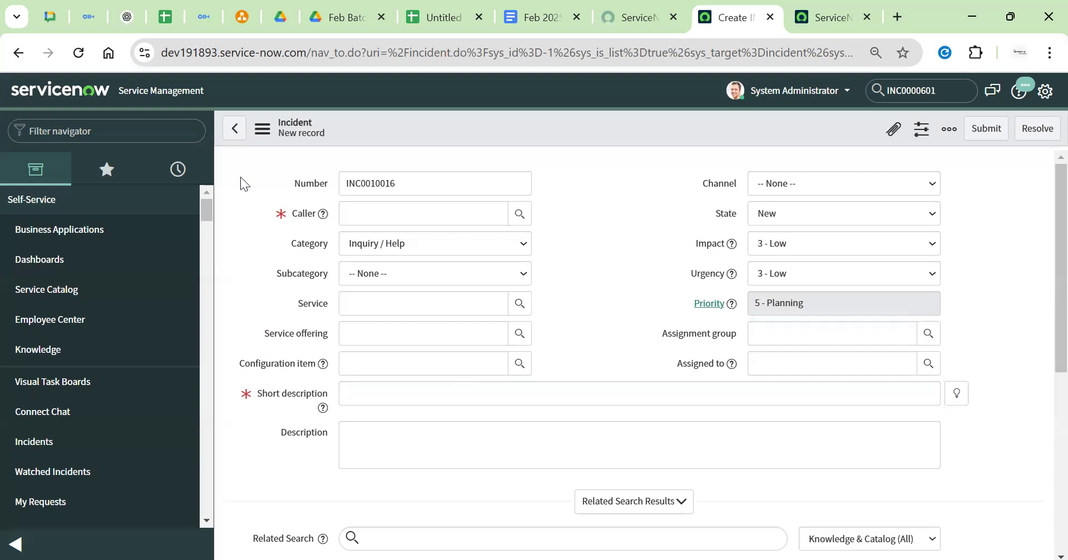
Leave the unsaved incident and reopen the Incidents list from History
left_click(60, 90)
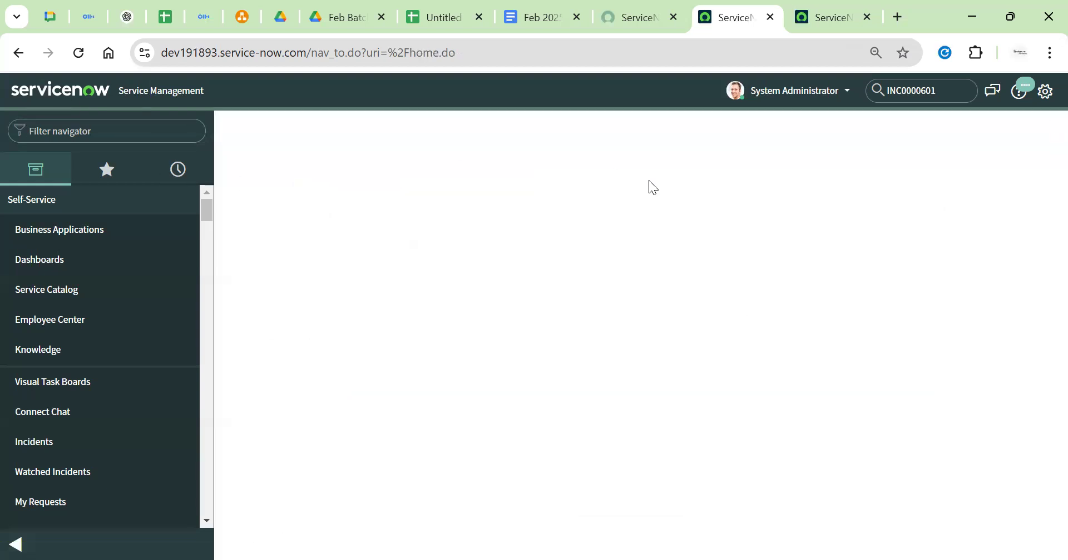
left_click(177, 169)
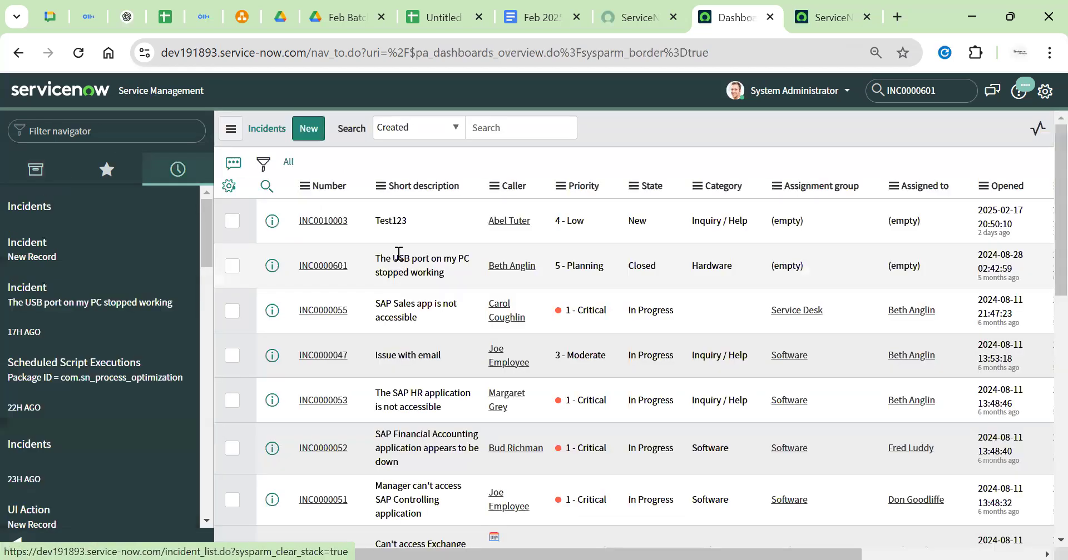
left_click(60, 253)
left_click_drag(349, 302, 293, 299)
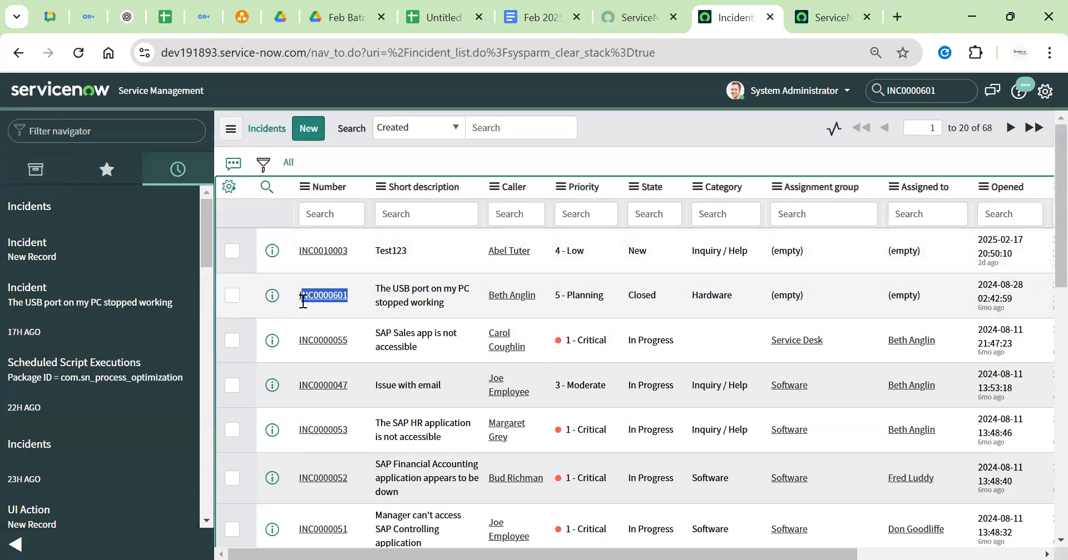
left_click(293, 299)
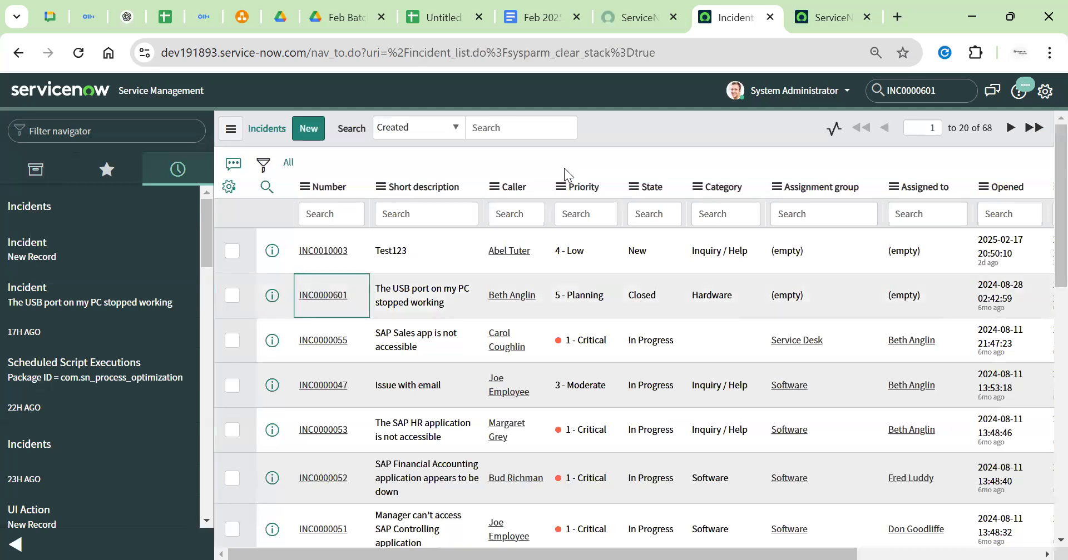
Open incidents INC0010003, INC0000601, INC0000055, INC0000047 and INC0000053 in new tabs
middle_click(307, 251)
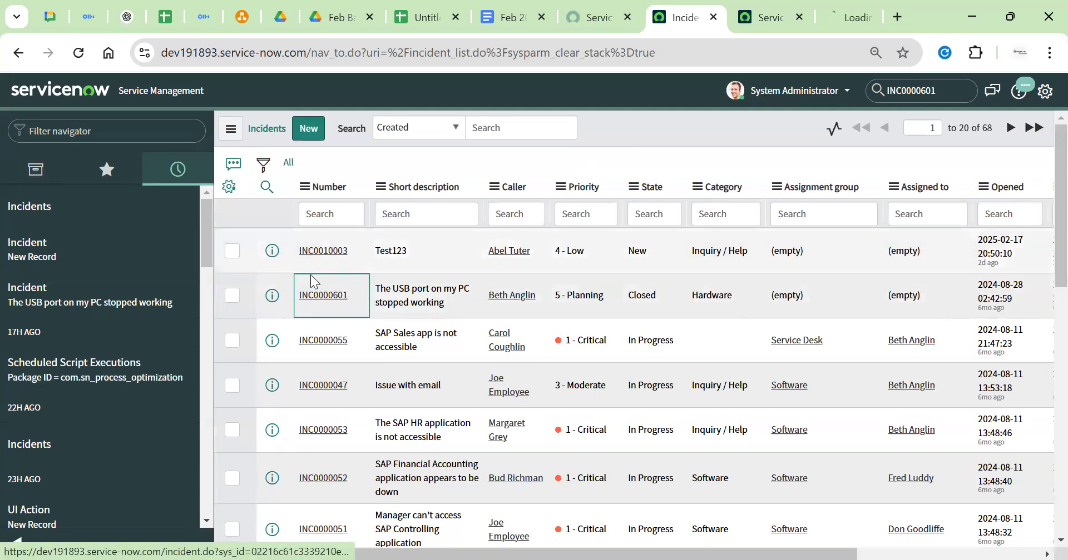
middle_click(308, 305)
left_click(309, 343, "ctrl")
left_click(318, 388, "ctrl")
left_click(324, 429, "ctrl")
Select each incident's sys_id in its tab's address bar
key("ctrl+Tab")
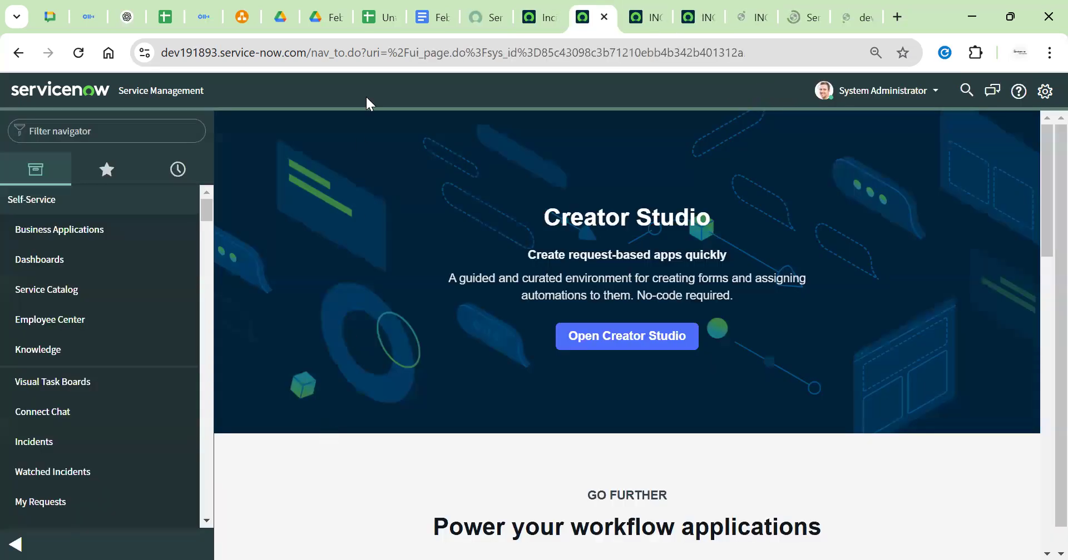
double_click(675, 58)
key("ctrl+Tab")
double_click(609, 54)
key("ctrl+Tab")
double_click(523, 47)
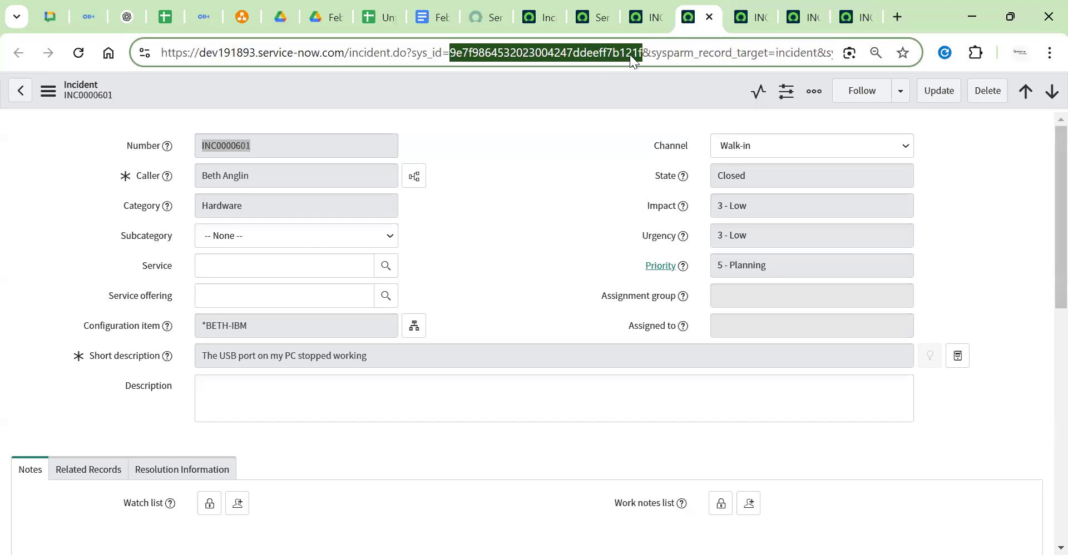
key("ctrl+Tab")
left_click(526, 50)
double_click(611, 55)
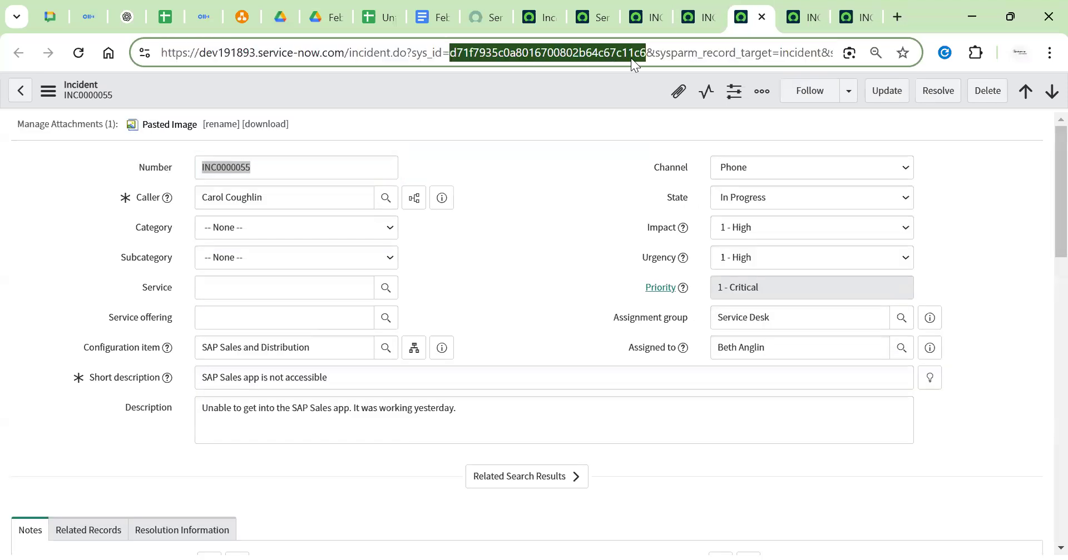
key("ctrl+Tab")
left_click(515, 52)
double_click(622, 55)
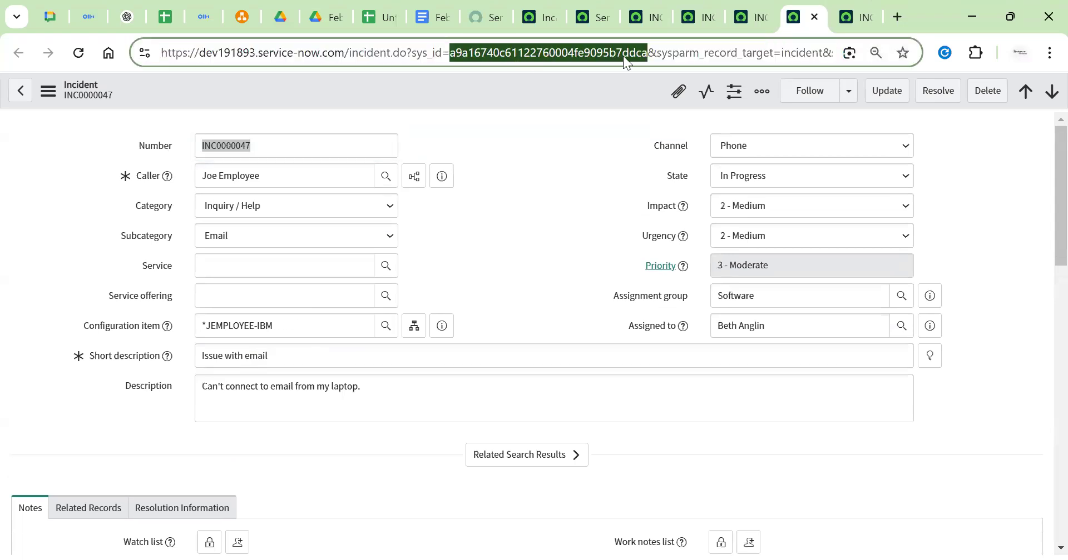
key("ctrl+Tab")
left_click(577, 55)
double_click(578, 56)
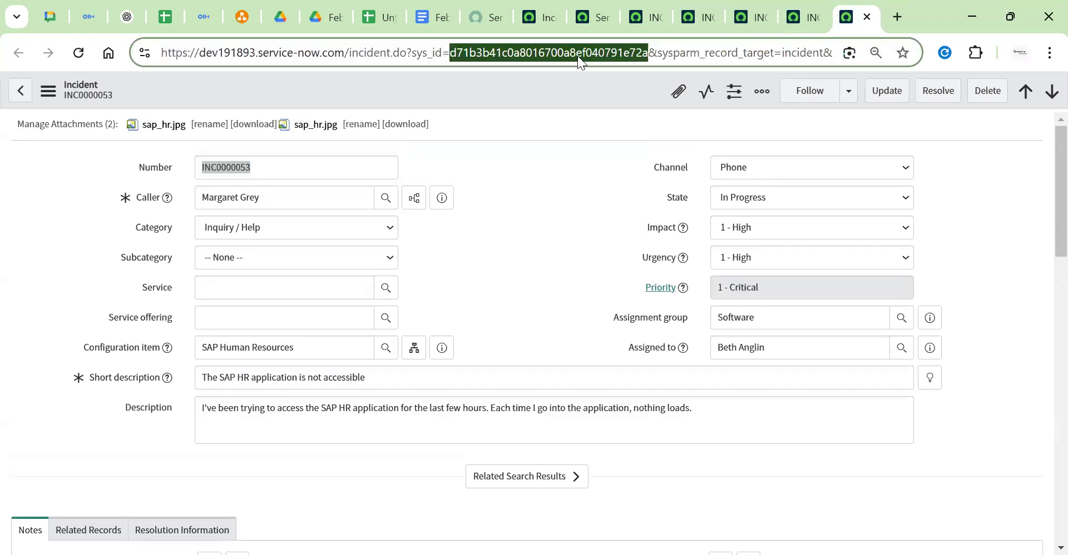
key("ctrl+Tab")
key("ctrl+shift+Tab")
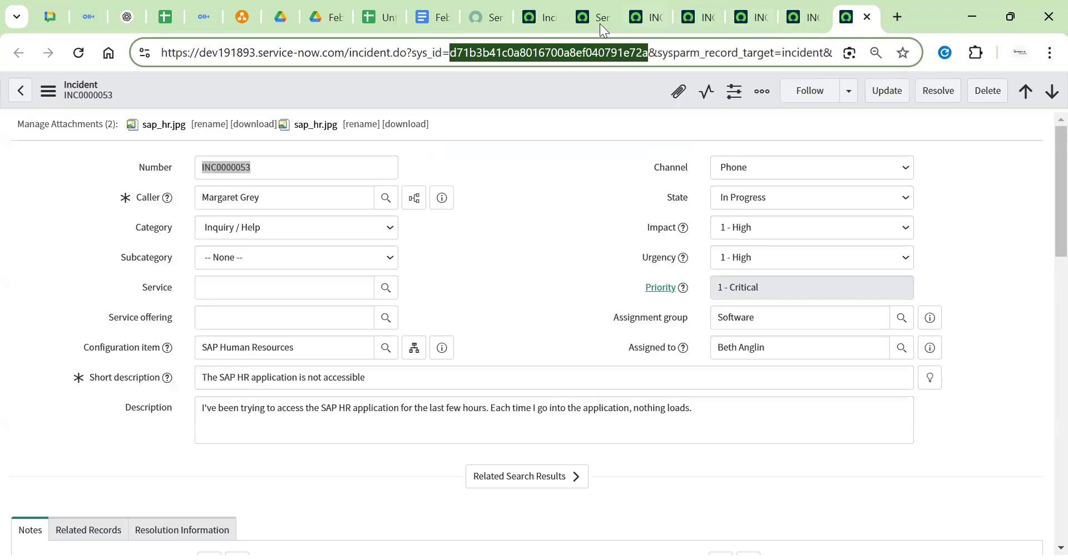
Close all tabs to the right of the Incidents list tab
left_click(520, 17)
right_click(536, 19)
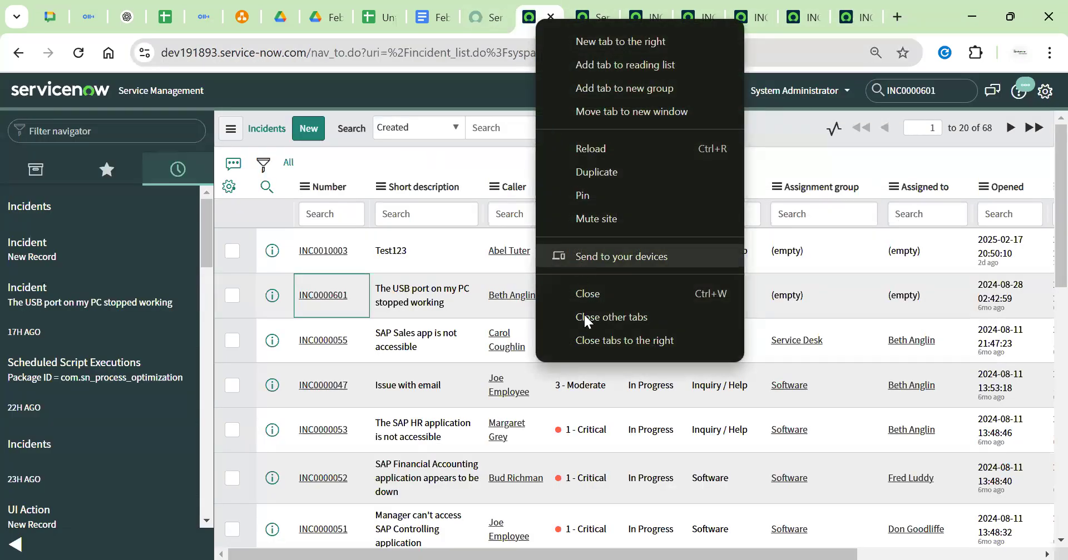
left_click(586, 341)
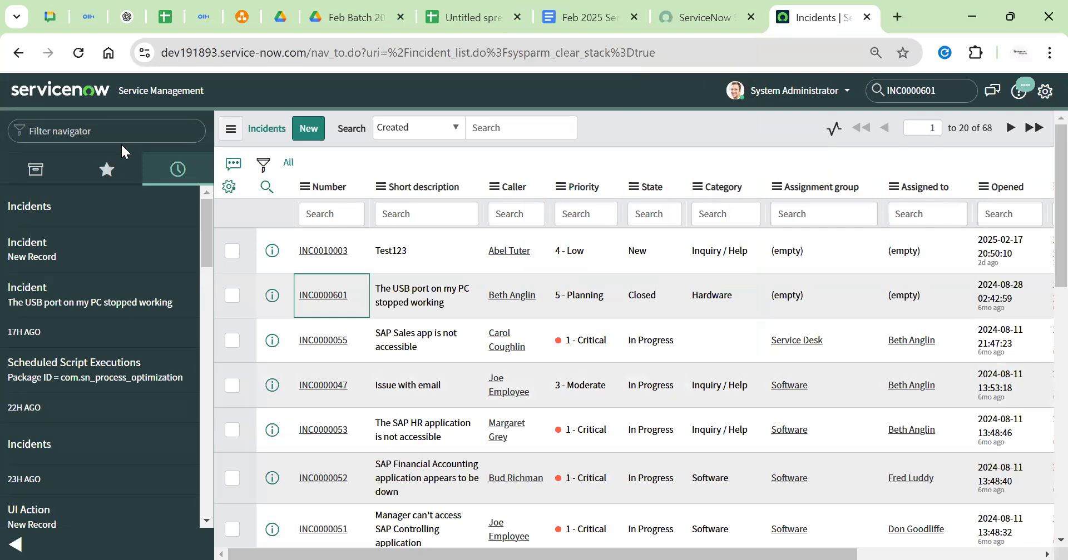
Switch the navigator between All and Favorites, then go to the ServiceNow home page
left_click(50, 166)
left_click(106, 169)
left_click(55, 166)
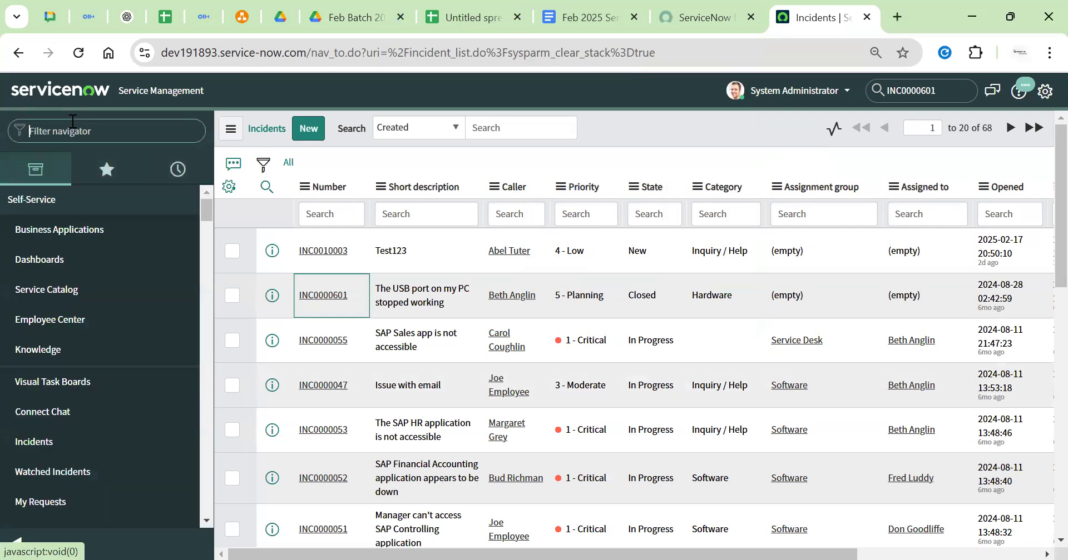
left_click(46, 83)
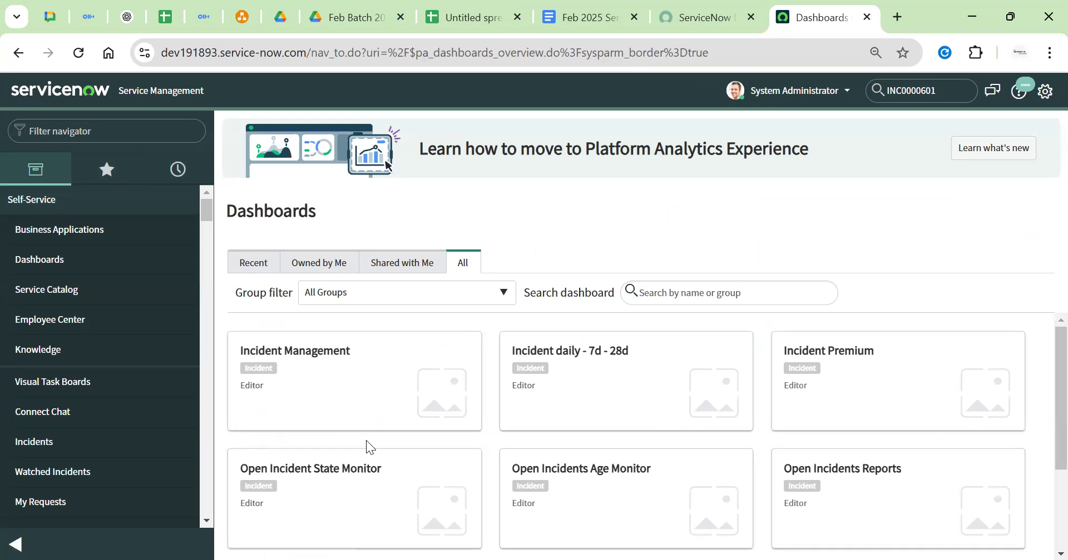
Review the Lists and Forms system settings against the class notes, then close them
left_click(1044, 92)
left_click(299, 265)
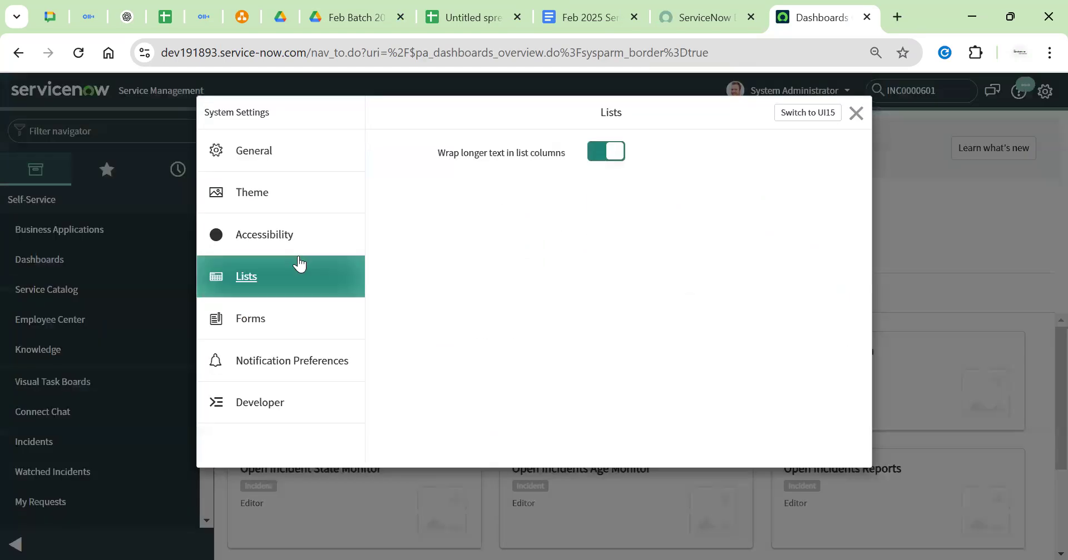
left_click(293, 312)
left_click(611, 16)
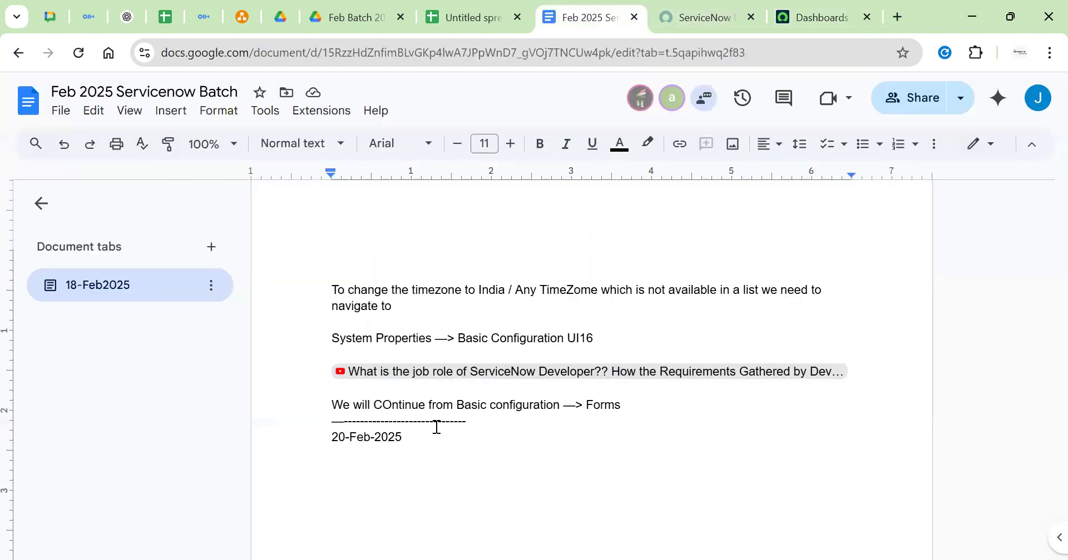
double_click(609, 405)
left_click(810, 18)
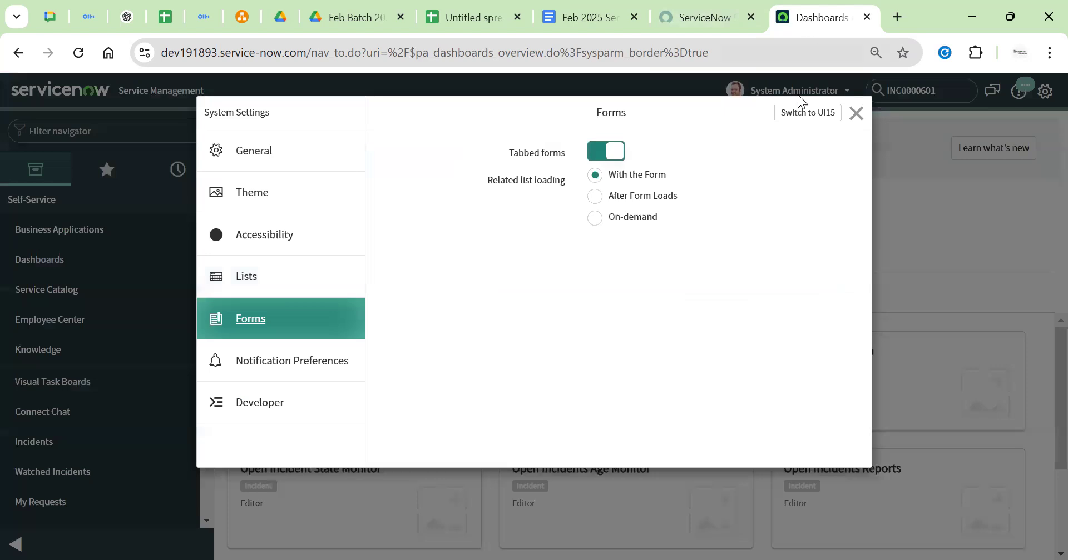
left_click(856, 113)
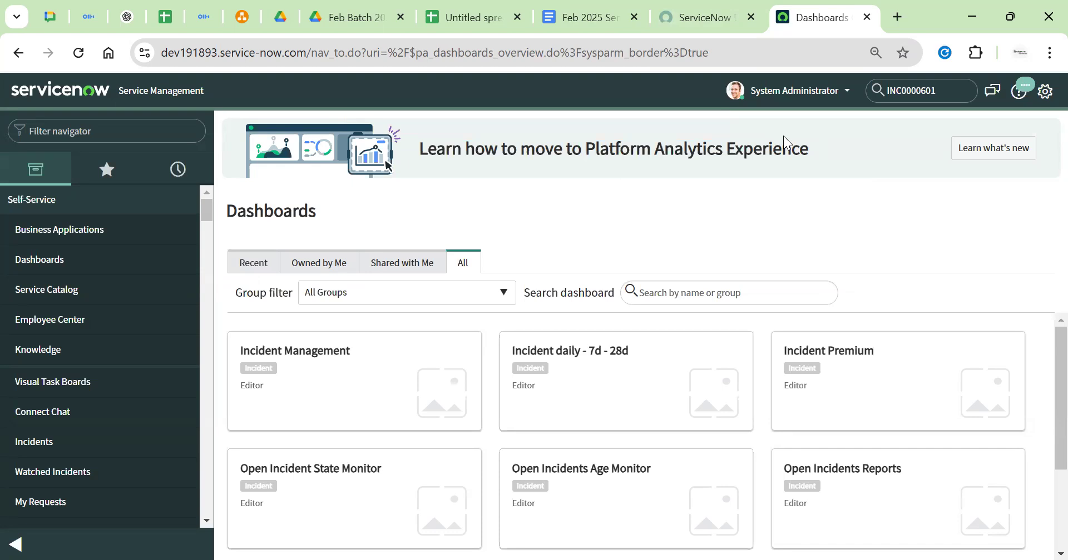
Filter the navigator with incident.list to reopen the 68-record Incidents list
left_click(160, 133)
type("i")
key("BackSpace")
type("in")
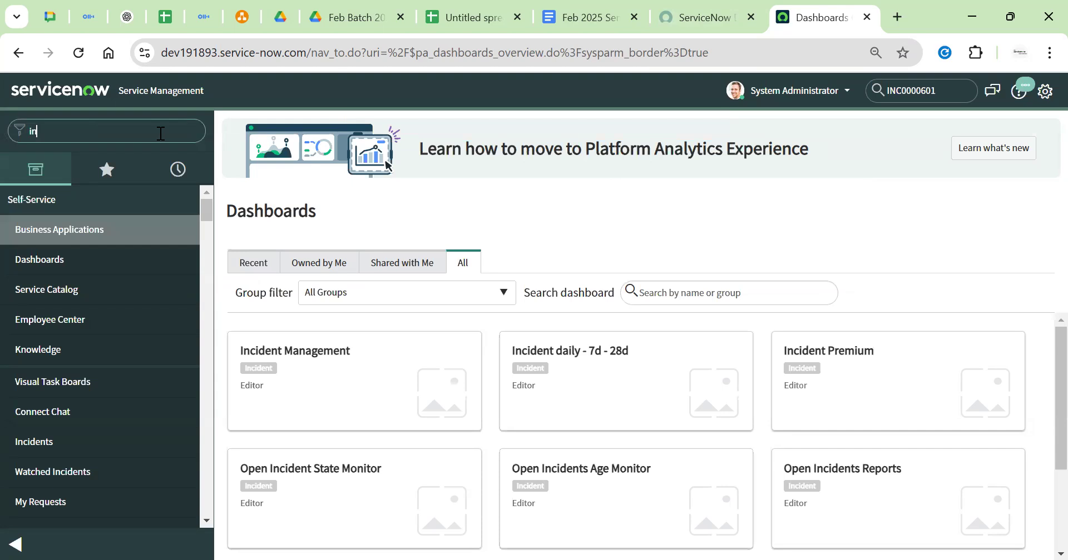
type("cident")
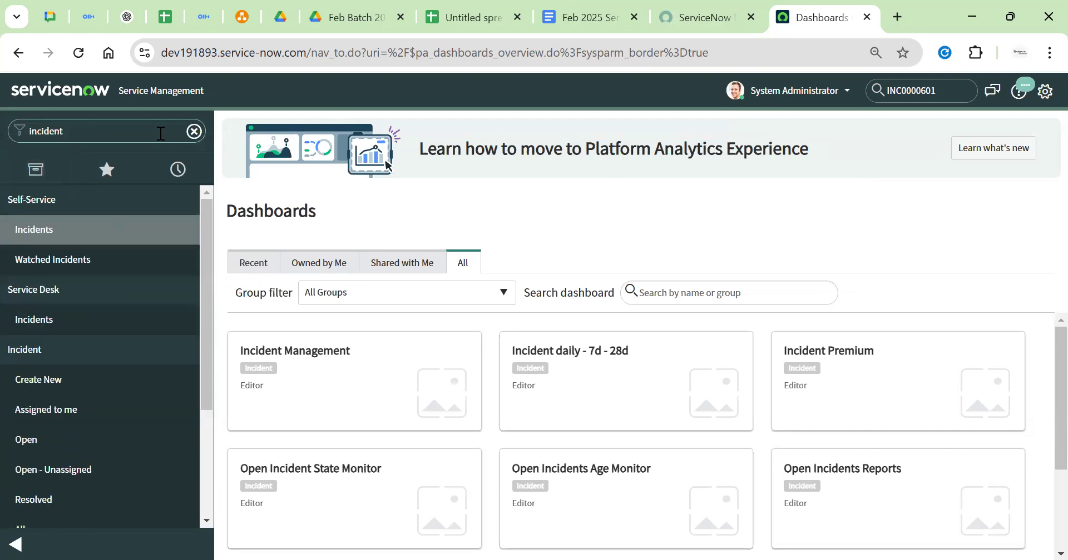
type(".list")
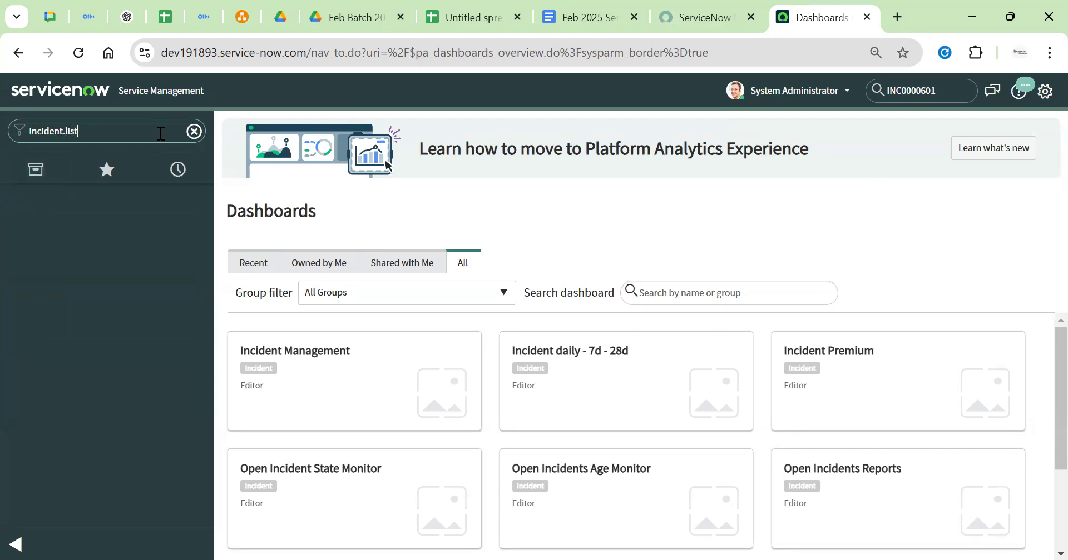
key("Return")
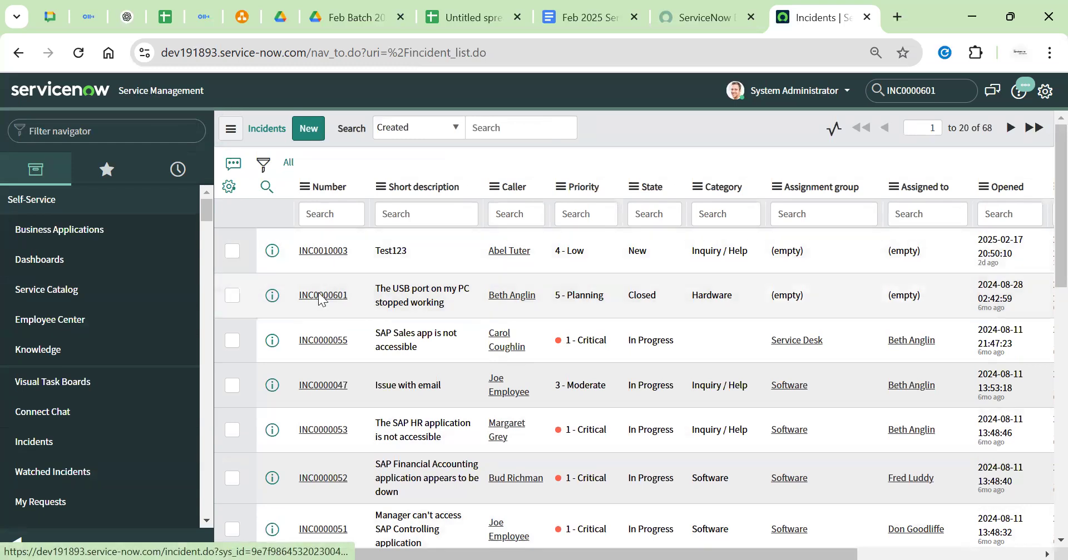
scroll(320, 274, "down", 7)
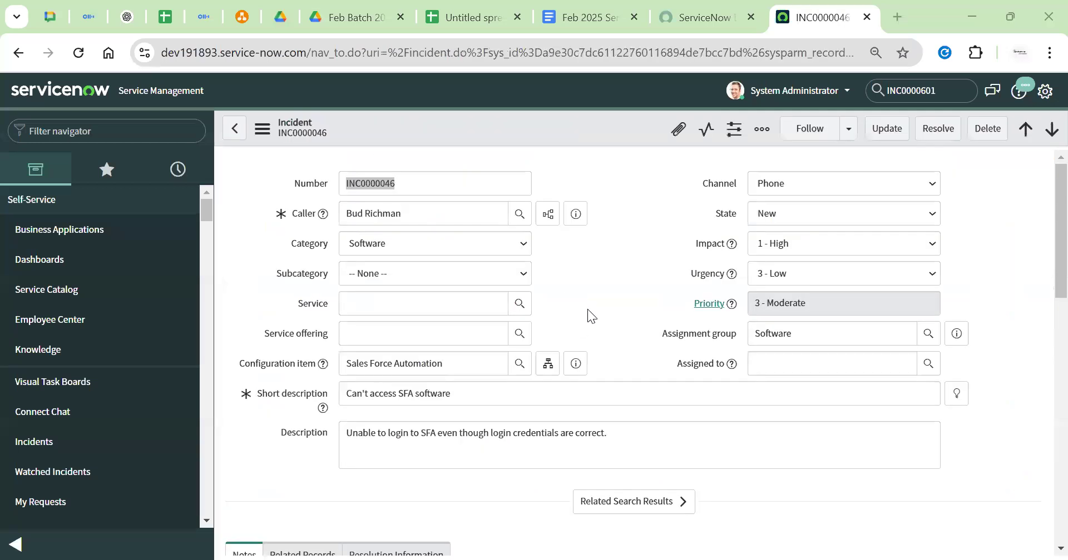
Highlight the INC0000046 form fields from Channel to Short description while explaining them
left_click_drag(281, 214, 327, 243)
left_click_drag(277, 274, 325, 301)
left_click_drag(264, 334, 296, 337)
left_click_drag(267, 394, 376, 369)
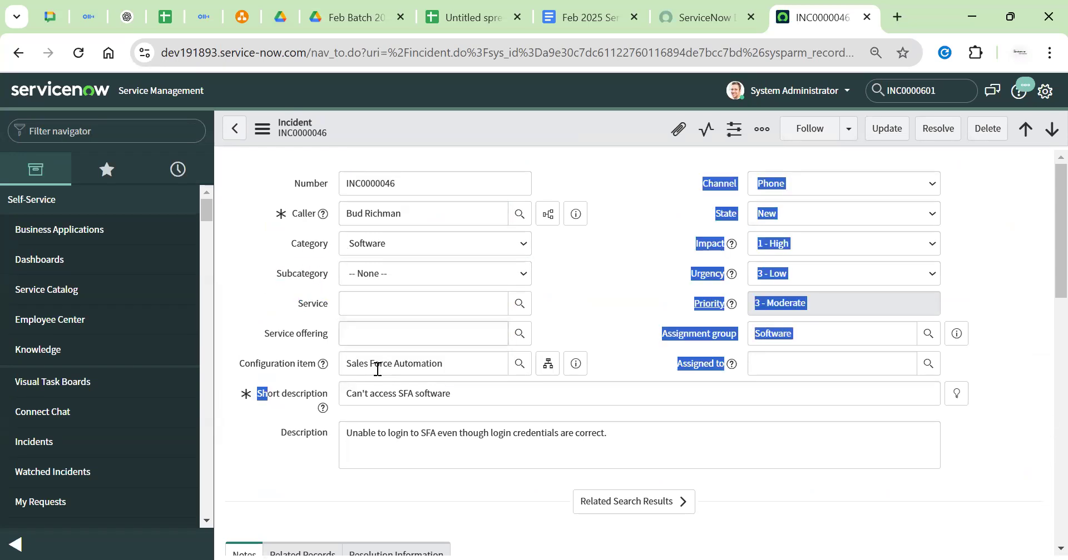
scroll(278, 217, "down", 2)
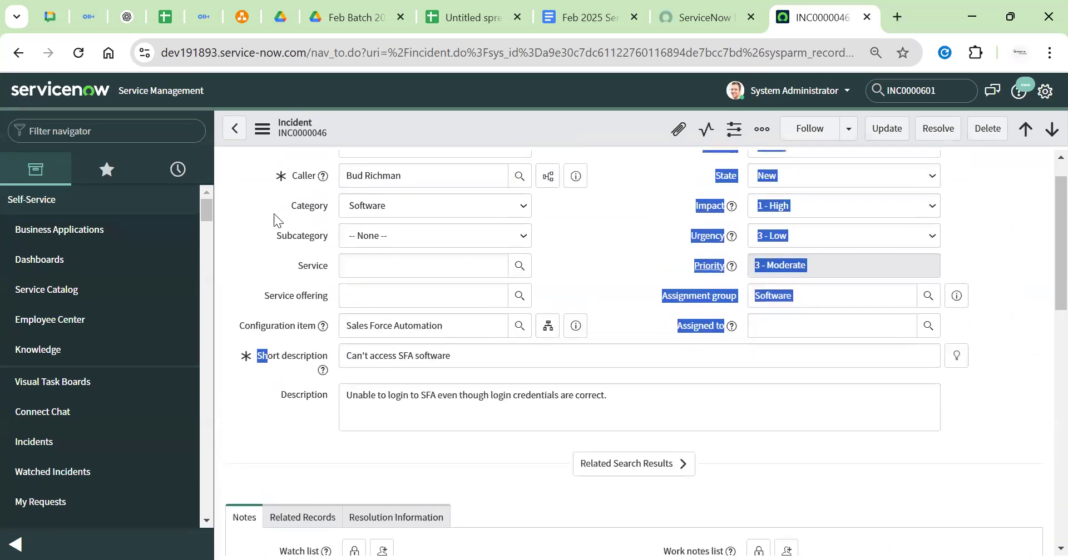
scroll(273, 214, "up", 2)
left_click(385, 184)
left_click_drag(296, 182, 750, 373)
left_click(660, 282)
scroll(660, 283, "down", 3)
scroll(660, 283, "down", 2)
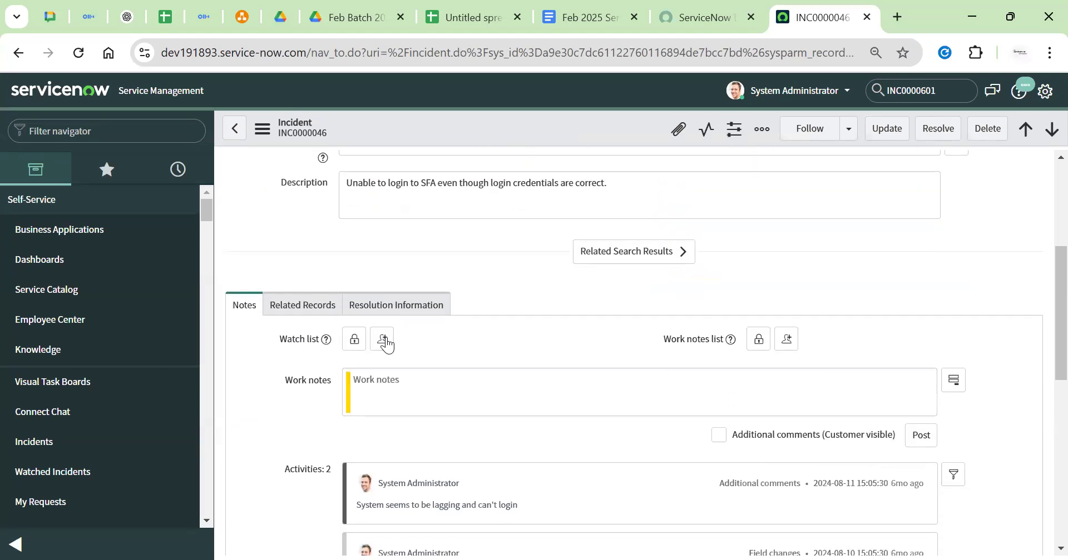
Cycle through the Notes, Related Records and Resolution Information sections of INC0000046
left_click(293, 306)
left_click(369, 309)
left_click(243, 310)
left_click(315, 316)
left_click(393, 311)
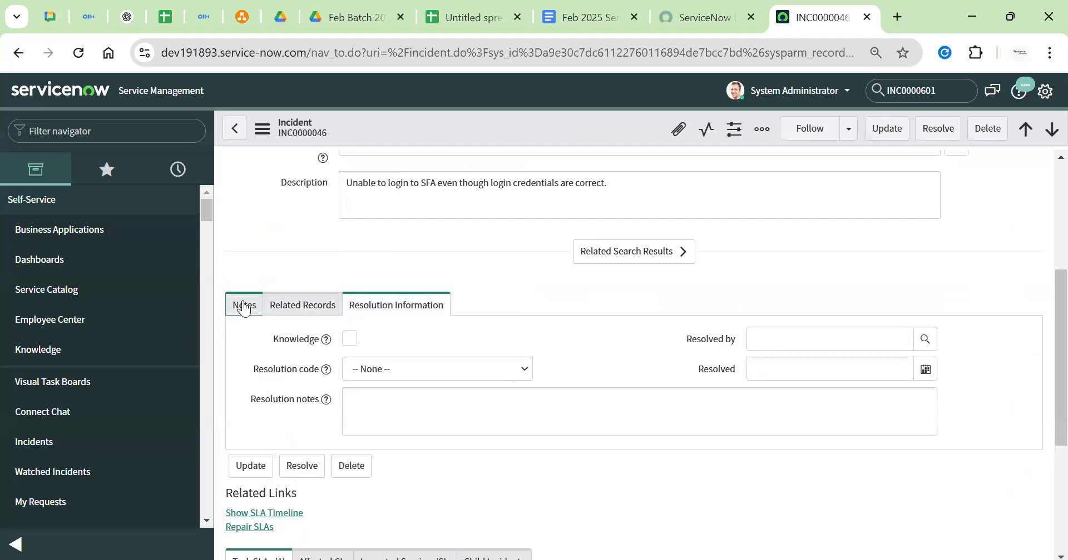
left_click(243, 306)
left_click(312, 309)
left_click(364, 312)
left_click(302, 305)
Scroll to Related Links and highlight the Show SLA Timeline and Repair SLAs links
left_click(442, 305)
scroll(491, 288, "down", 3)
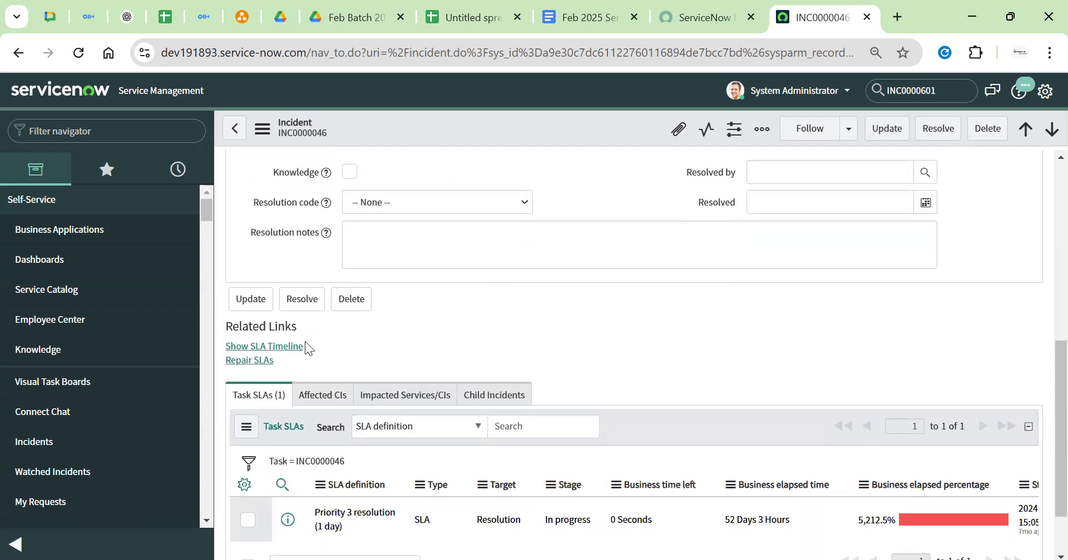
scroll(305, 343, "down", 1)
left_click_drag(225, 247, 305, 247)
left_click(314, 290)
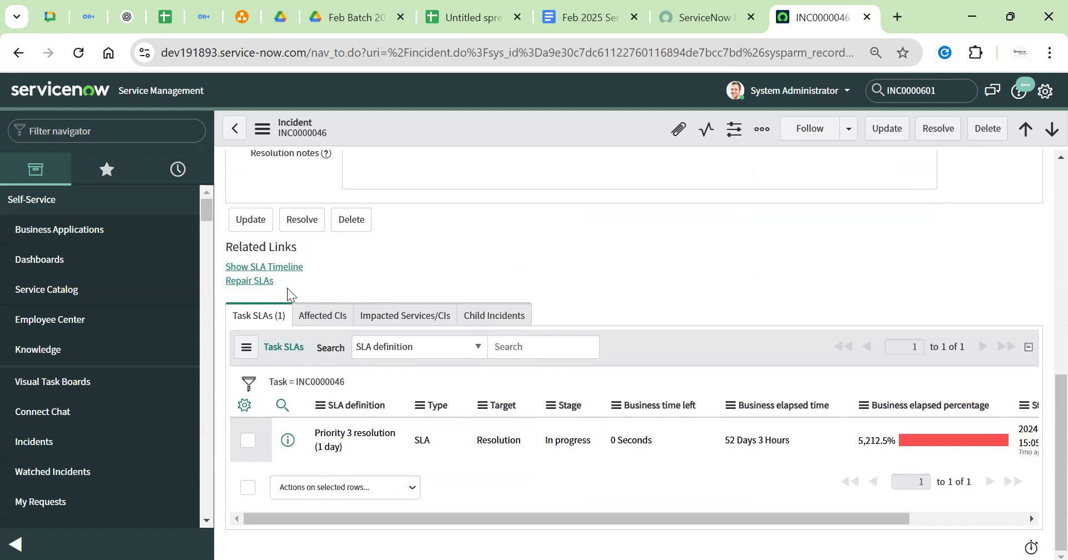
left_click_drag(295, 281, 399, 262)
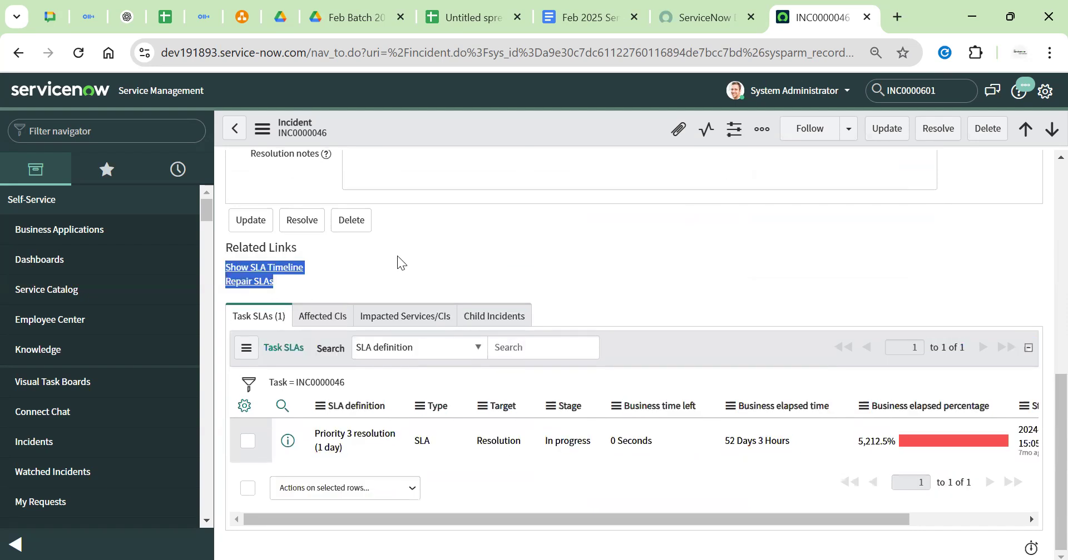
left_click(390, 268)
Show the empty Affected CIs, Impacted Services and Child Incidents related lists
left_click(322, 316)
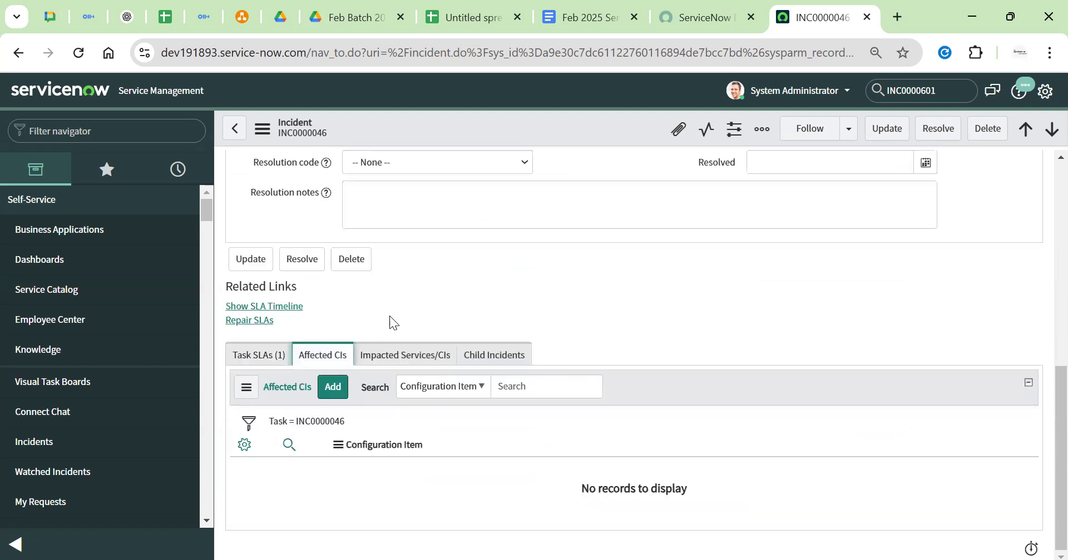
left_click(384, 363)
left_click(493, 355)
left_click(583, 17)
Scroll the class notes up and select the 16) Related List and 15) Related Link lines
scroll(507, 281, "up", 20)
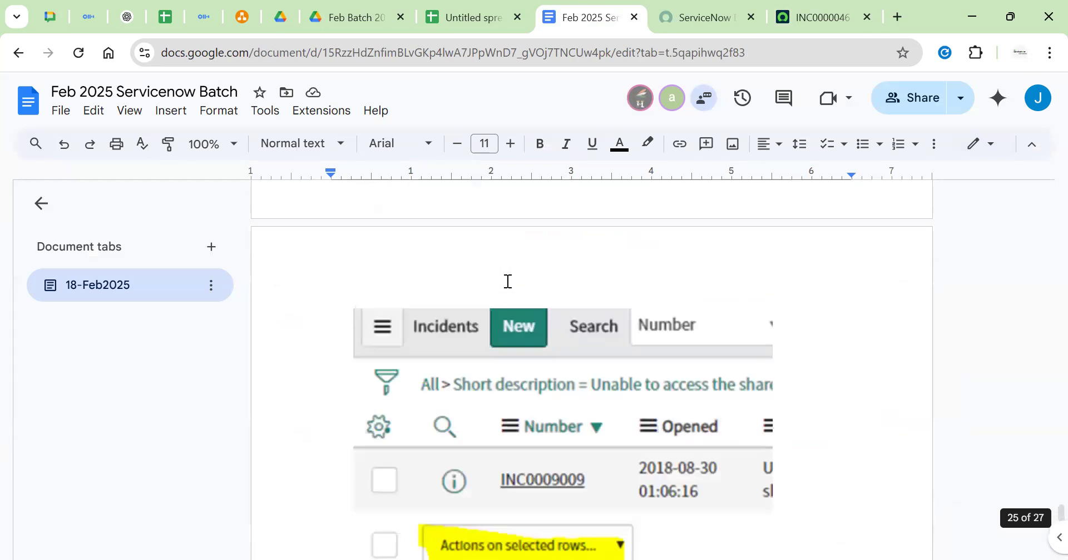
scroll(506, 279, "down", 5)
scroll(506, 279, "up", 12)
scroll(507, 281, "up", 5)
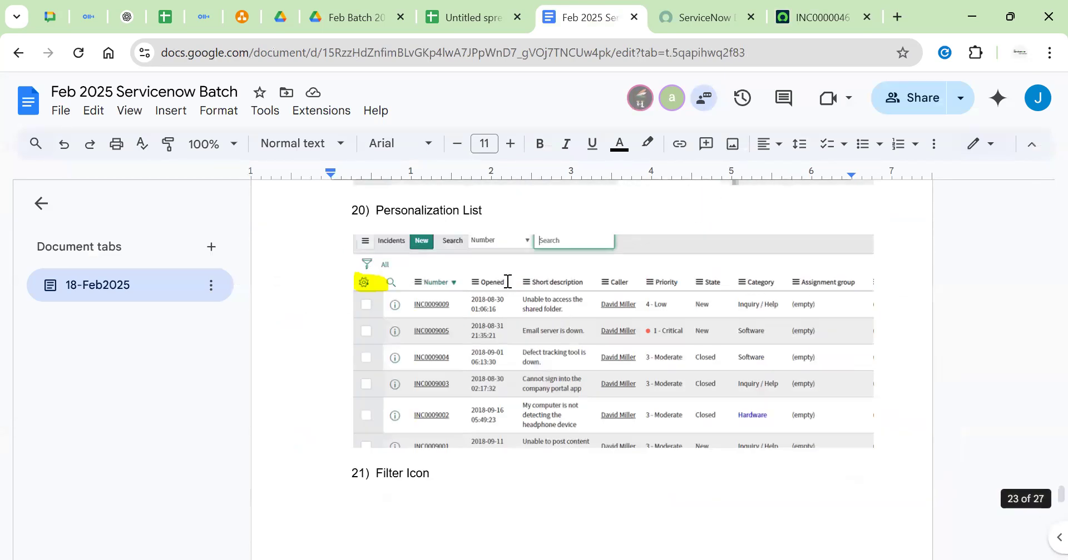
scroll(508, 281, "up", 15)
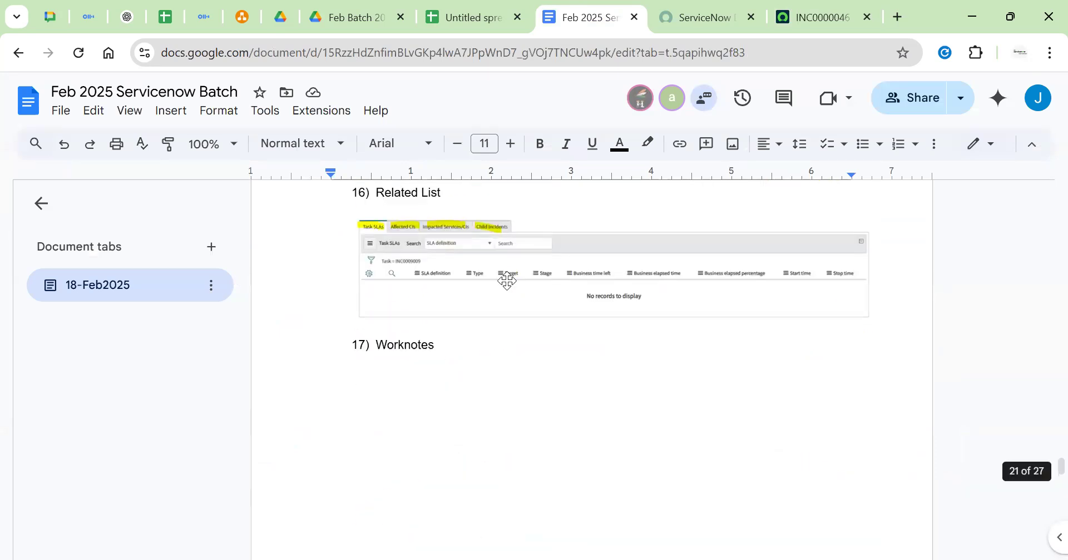
scroll(506, 281, "up", 2)
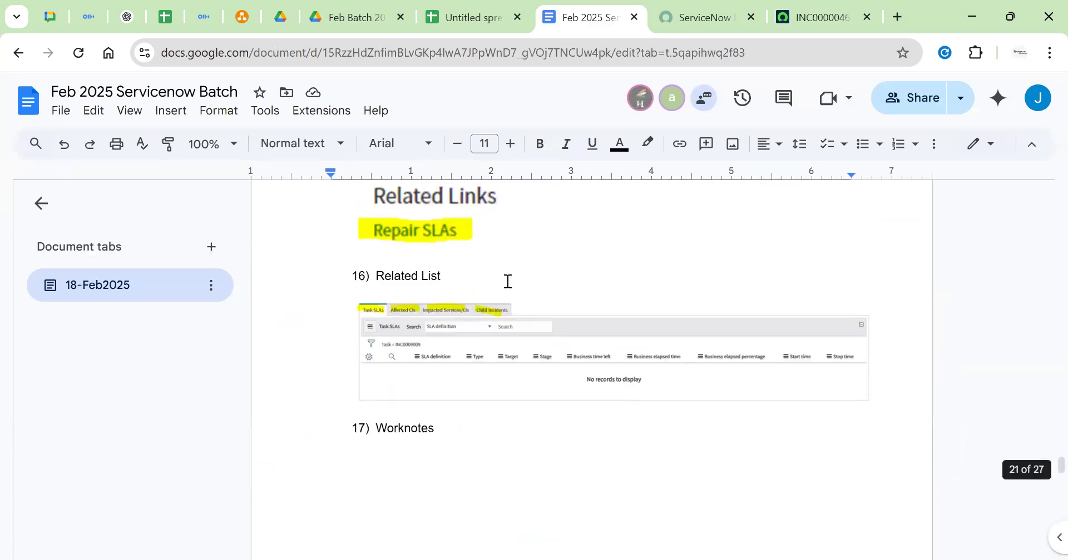
triple_click(395, 279)
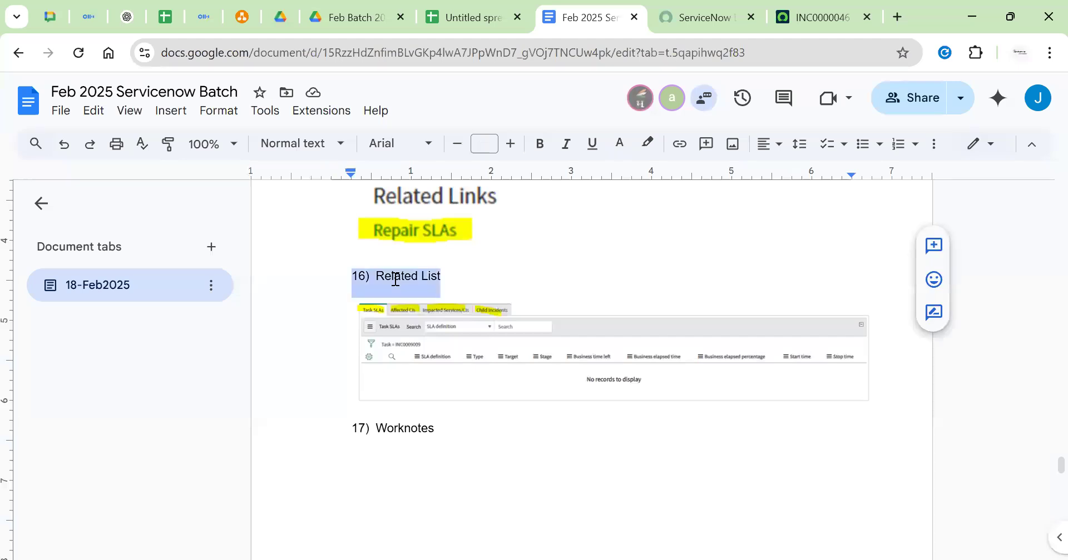
scroll(395, 279, "up", 4)
triple_click(410, 304)
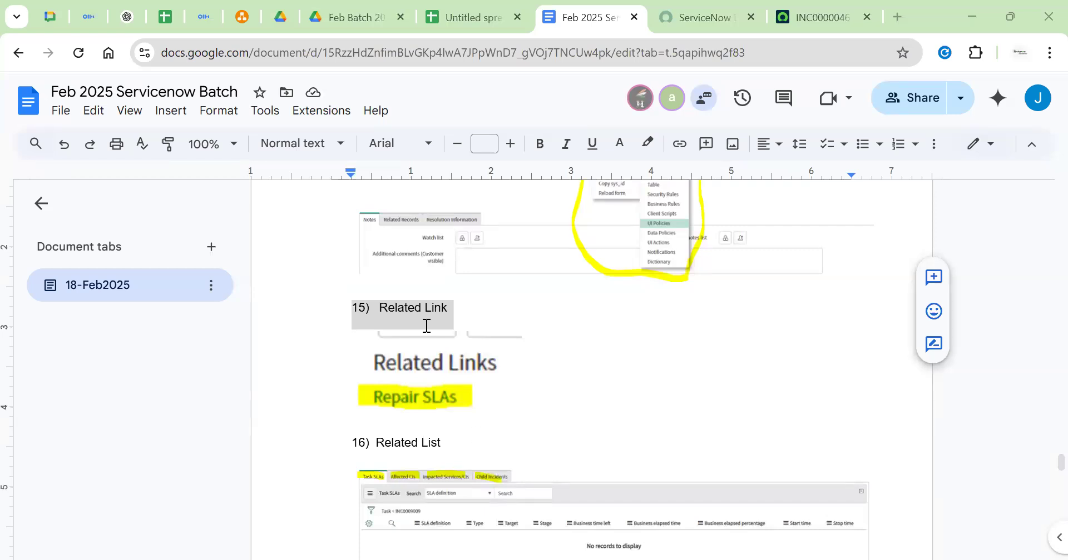
Select the 15) Related Link line in the class notes
left_click(458, 315)
scroll(395, 299, "up", 2)
left_click(395, 299)
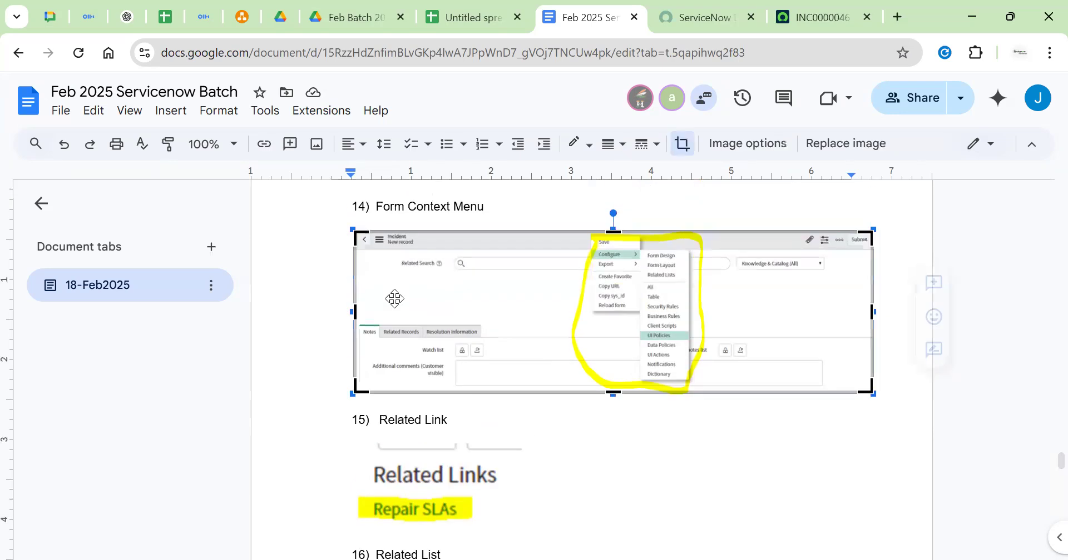
double_click(408, 423)
triple_click(425, 421)
left_click(473, 425)
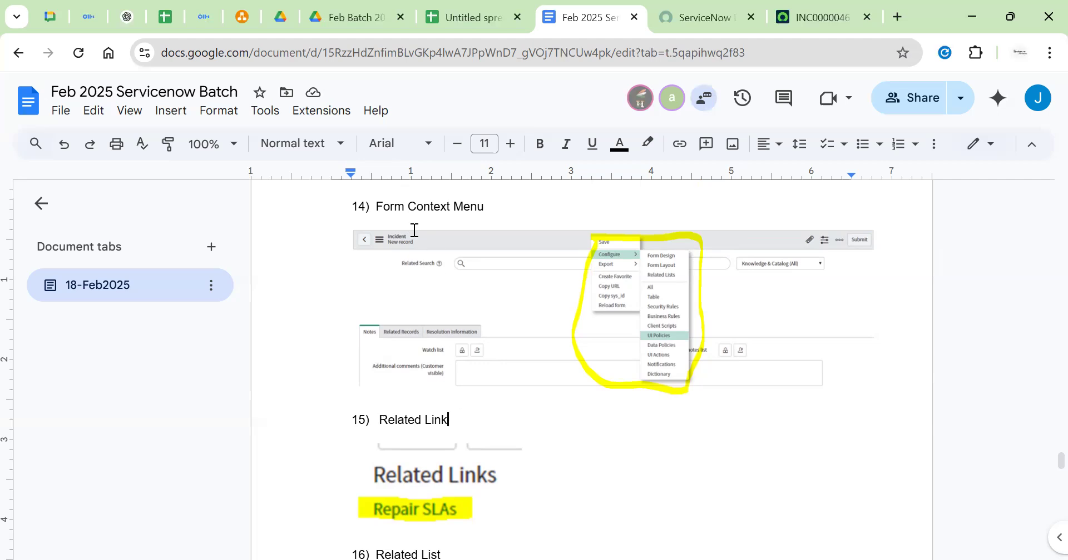
triple_click(417, 419)
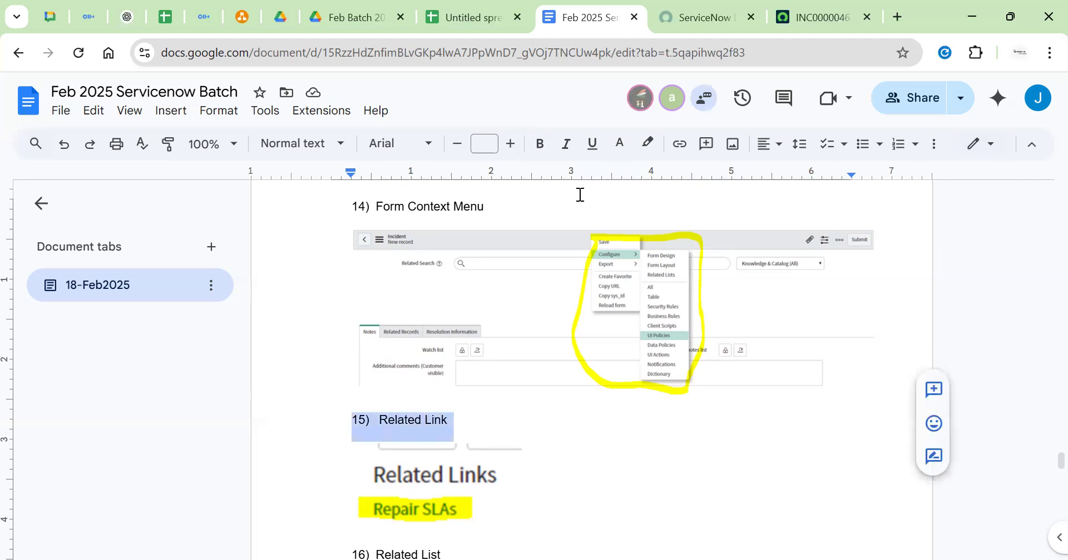
left_click(411, 89)
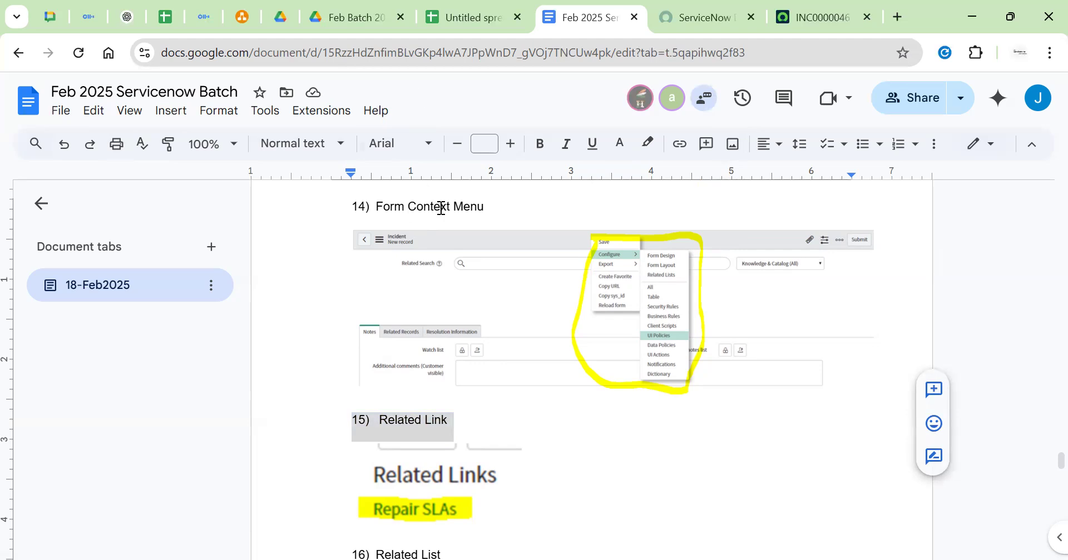
Place the caret after 17) Worknotes and review screenshots through 18) List Header
scroll(440, 207, "down", 6)
scroll(441, 208, "down", 3)
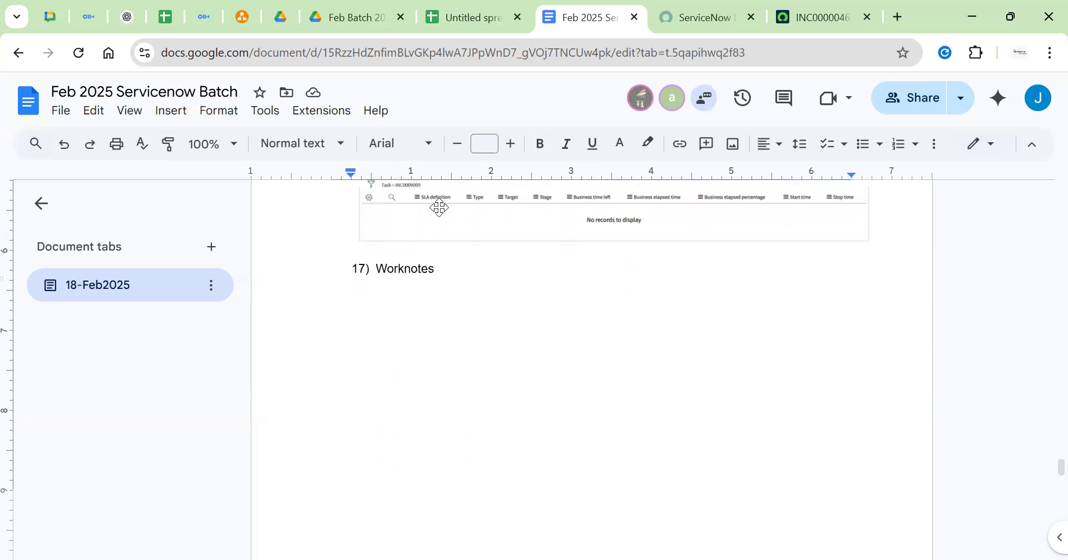
left_click(441, 208)
scroll(441, 208, "down", 5)
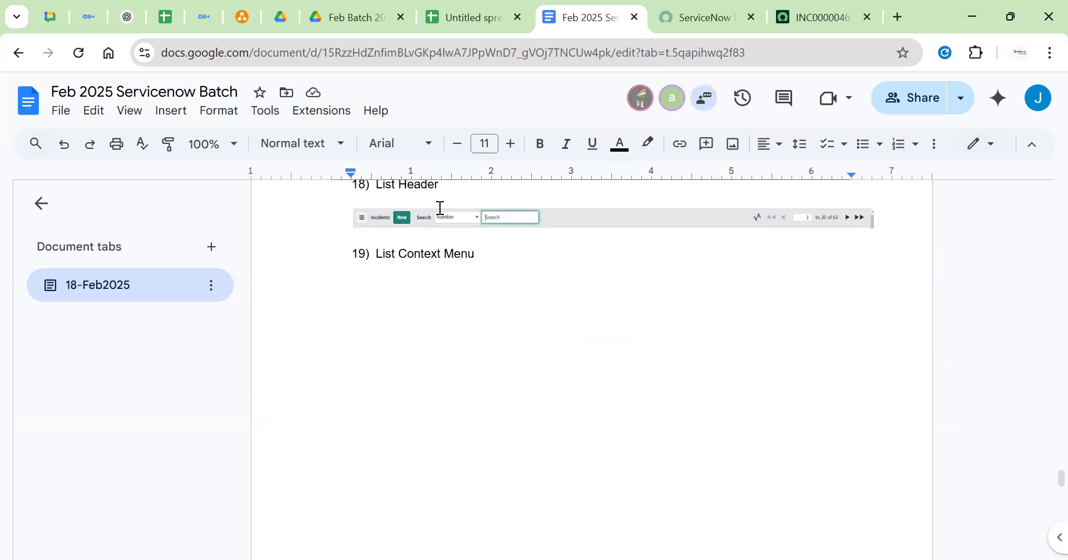
scroll(441, 208, "up", 6)
scroll(439, 207, "down", 4)
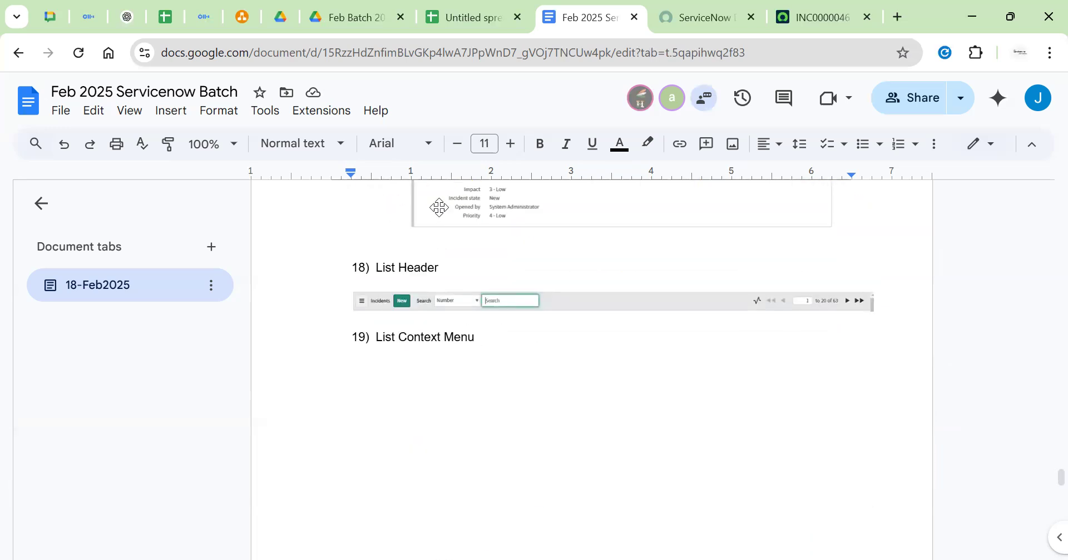
scroll(439, 208, "down", 5)
scroll(441, 208, "up", 4)
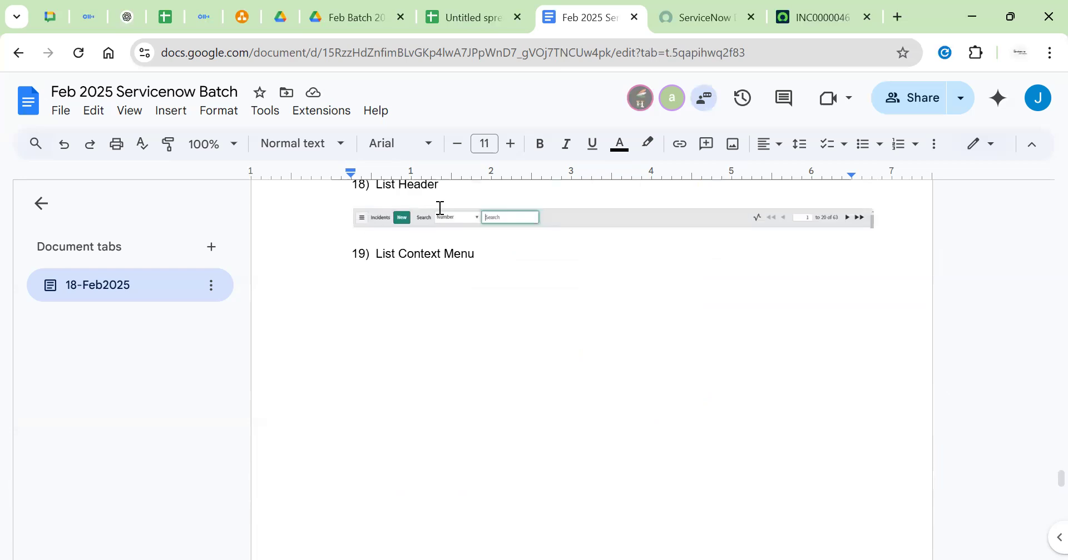
scroll(441, 208, "up", 6)
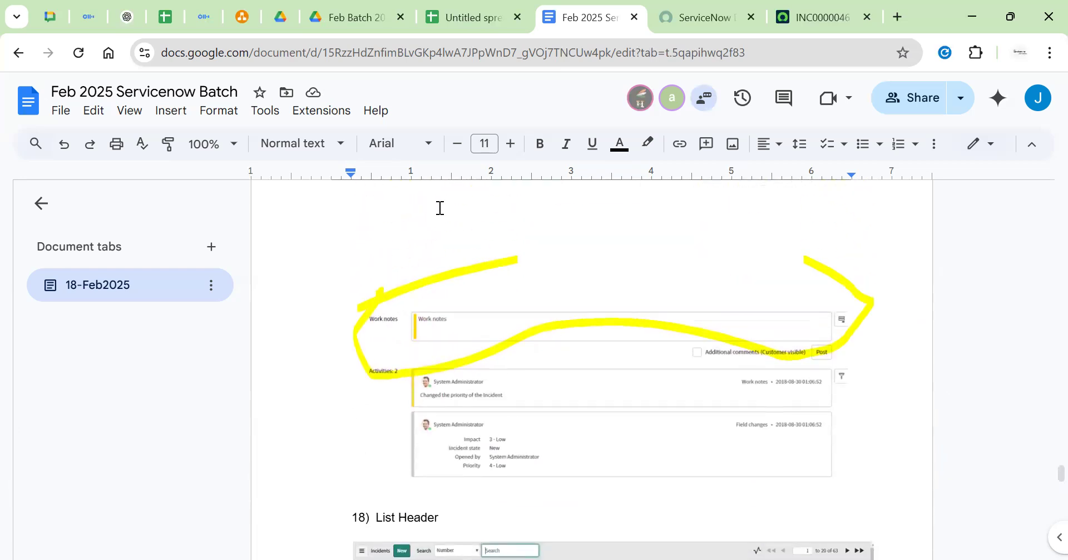
Switch to INC0000046 and view its Notes, Related Records and Resolution Information sections
left_click(834, 23)
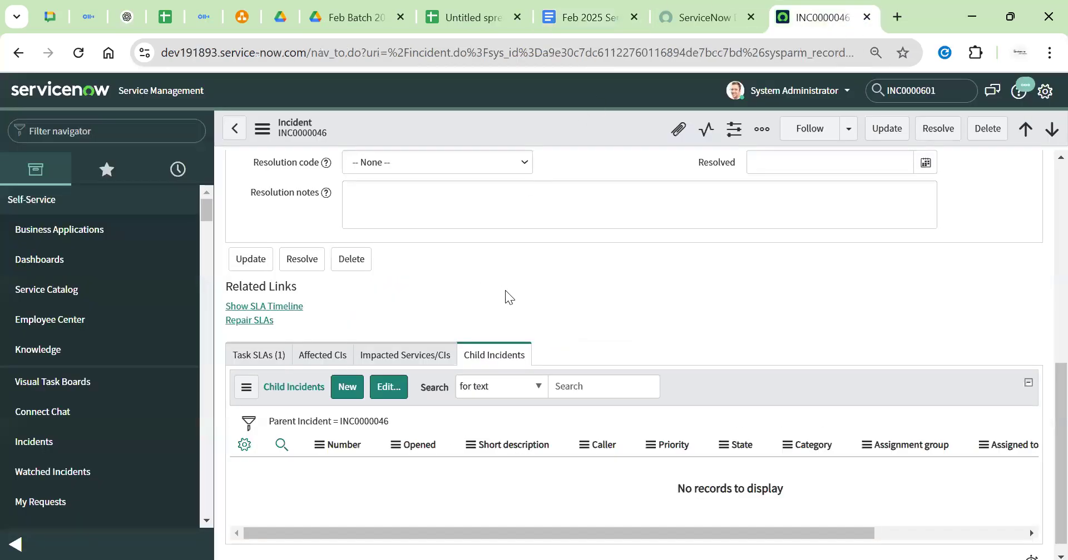
scroll(437, 259, "up", 15)
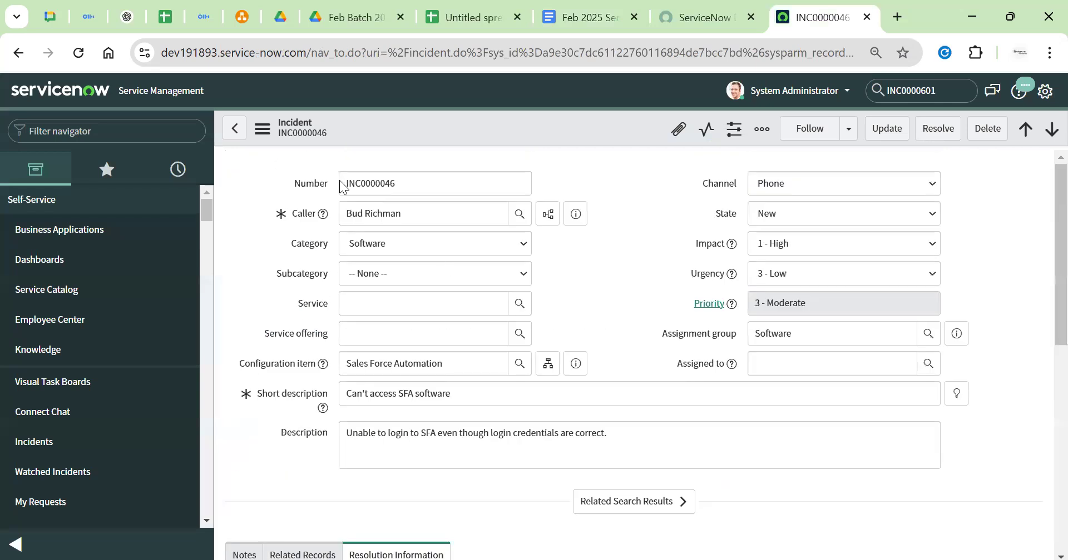
scroll(583, 304, "down", 5)
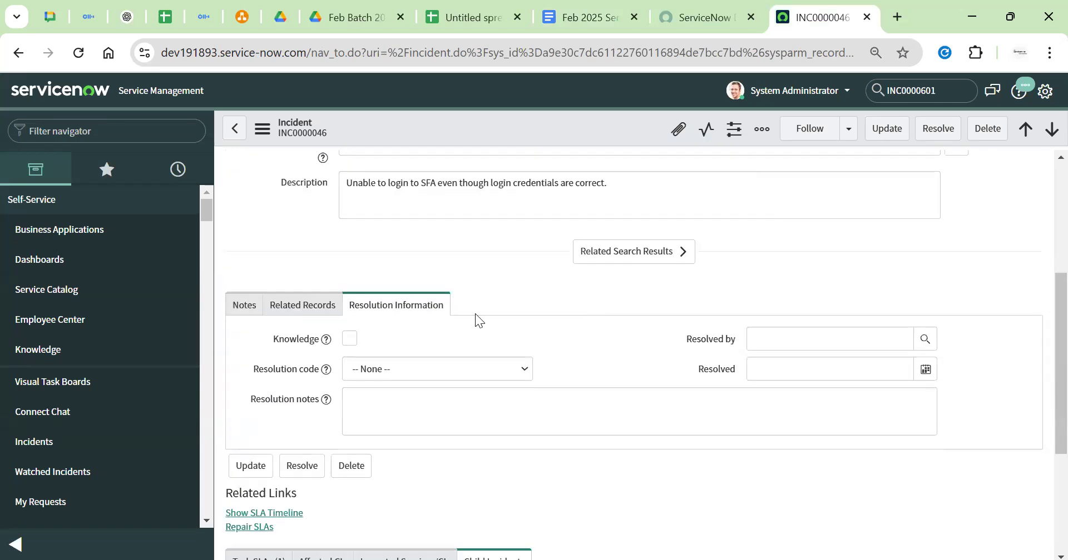
left_click(238, 310)
left_click(302, 308)
left_click(374, 312)
left_click(272, 314)
left_click(255, 311)
left_click(303, 309)
left_click(248, 308)
left_click(297, 311)
left_click(399, 305)
left_click(301, 317)
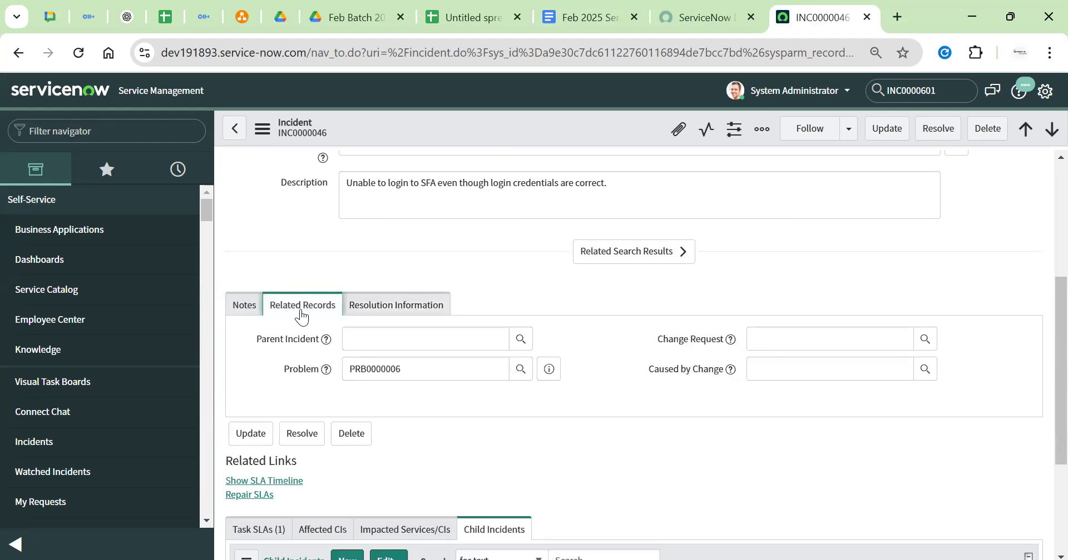
left_click(238, 309)
View INC0000046's Task SLAs, Affected CIs, Impacted Services/CIs and empty Child Incidents lists
scroll(332, 257, "down", 3)
scroll(330, 256, "down", 5)
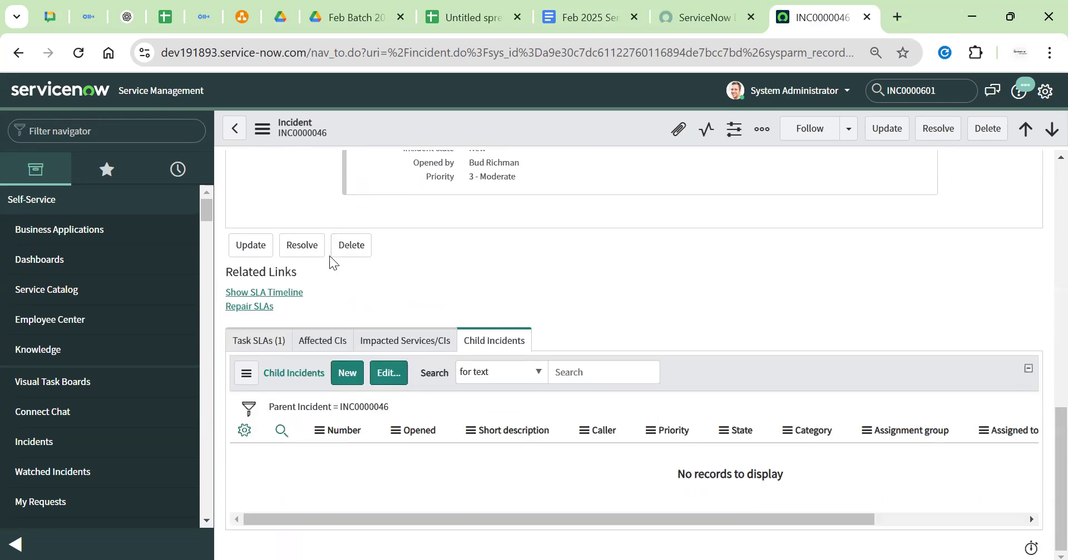
left_click_drag(229, 277, 250, 326)
left_click(303, 341)
left_click(426, 356)
left_click(468, 361)
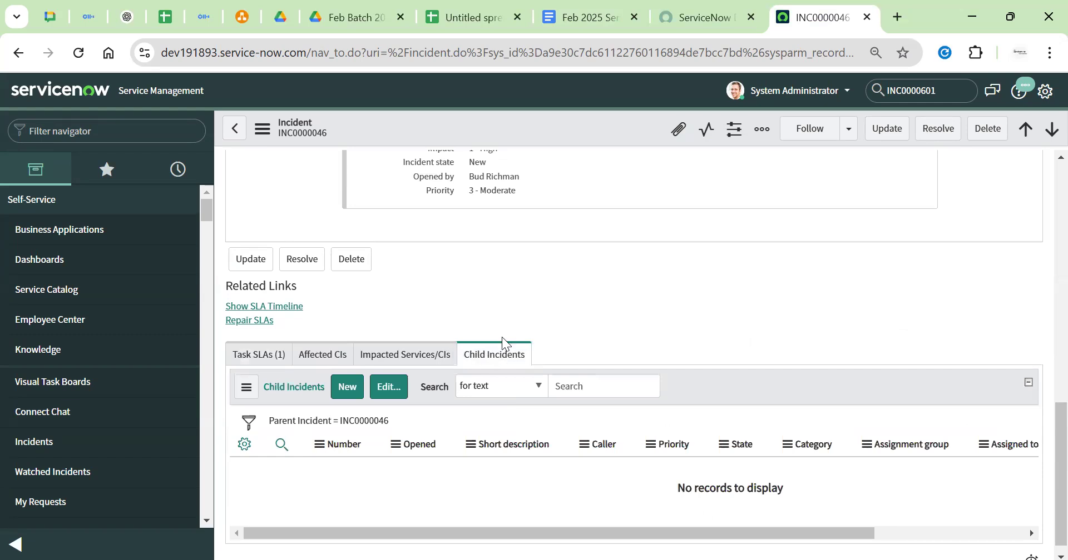
left_click(245, 358)
left_click(411, 360)
left_click(494, 355)
left_click_drag(296, 323, 218, 286)
left_click(375, 311)
Open problem PRB0001002 from the problem.list records
mouse_move(586, 25)
left_click(81, 127)
type("problem")
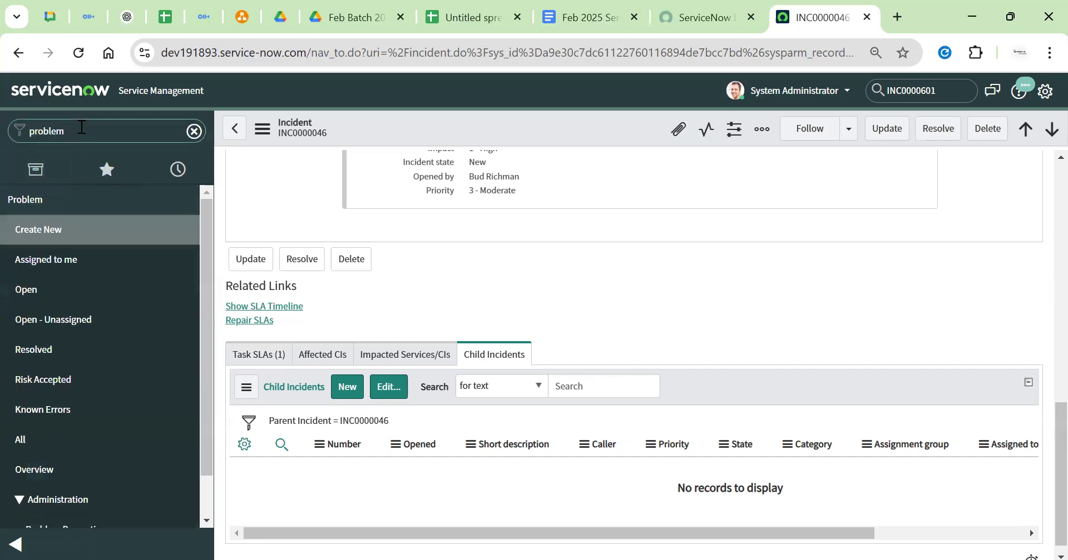
type(".list")
key("Return")
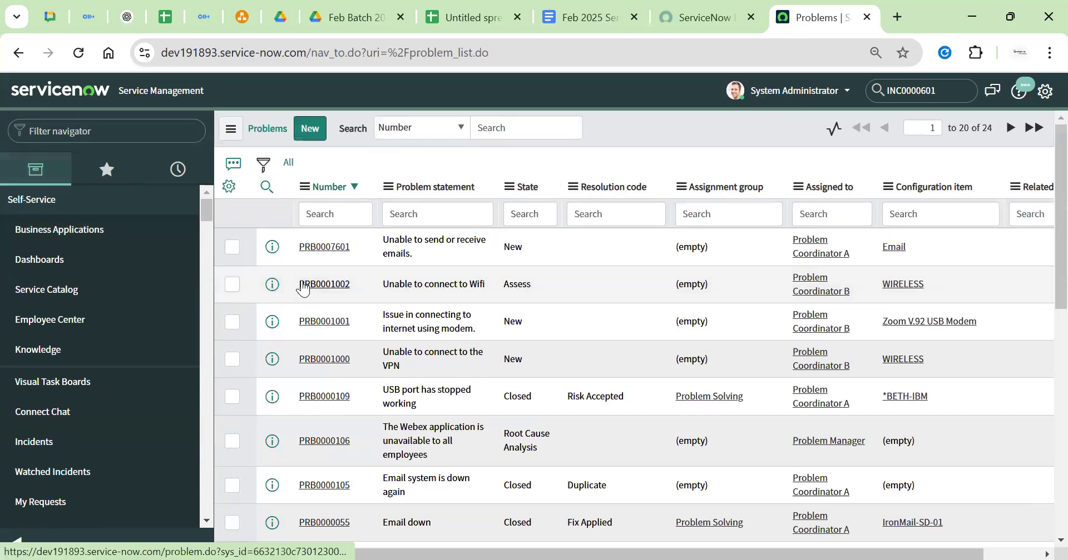
left_click(325, 284)
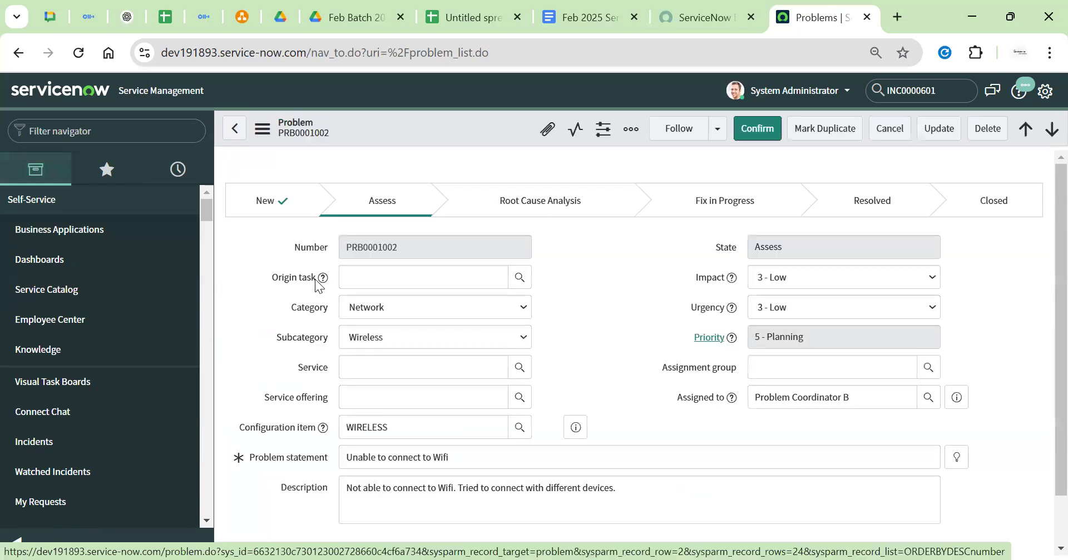
Zoom out and view PRB0001002's Analysis Information, Resolution Information and opened/confirmed details
scroll(625, 273, "down", 5)
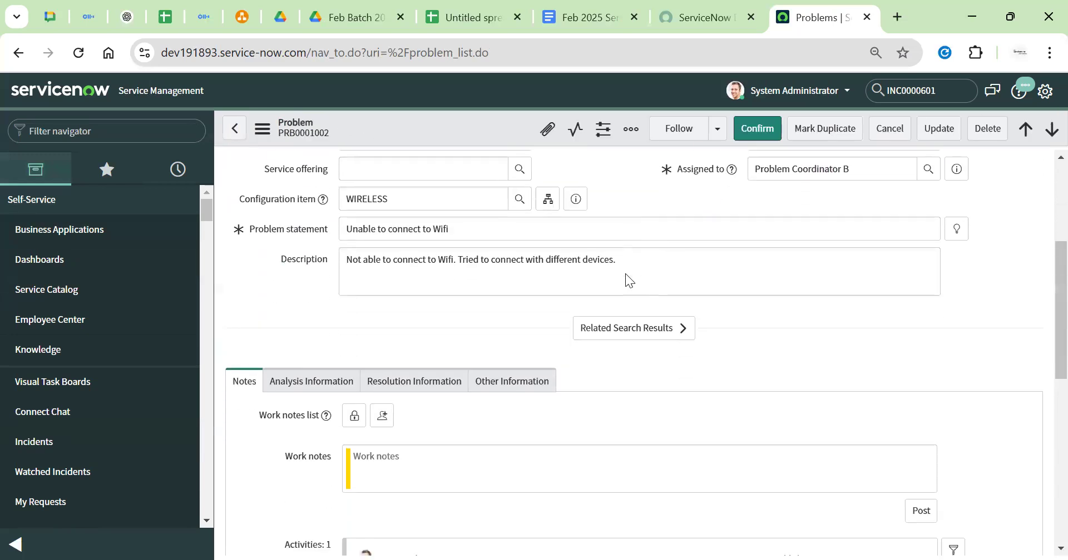
scroll(625, 273, "down", 3)
scroll(625, 273, "up", 2)
key("ctrl+minus")
key("ctrl+minus")
key("ctrl+minus")
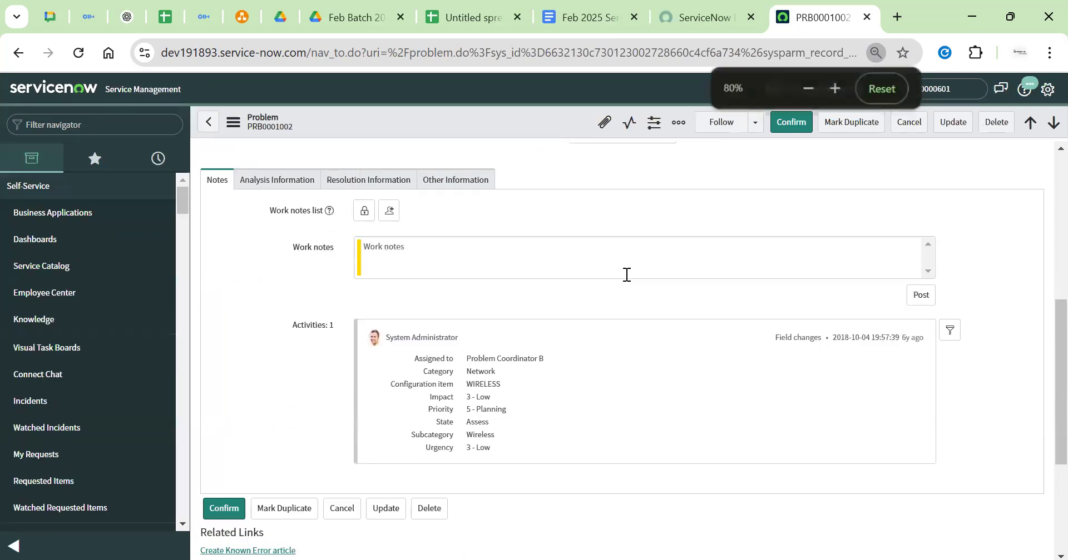
scroll(625, 274, "down", 2)
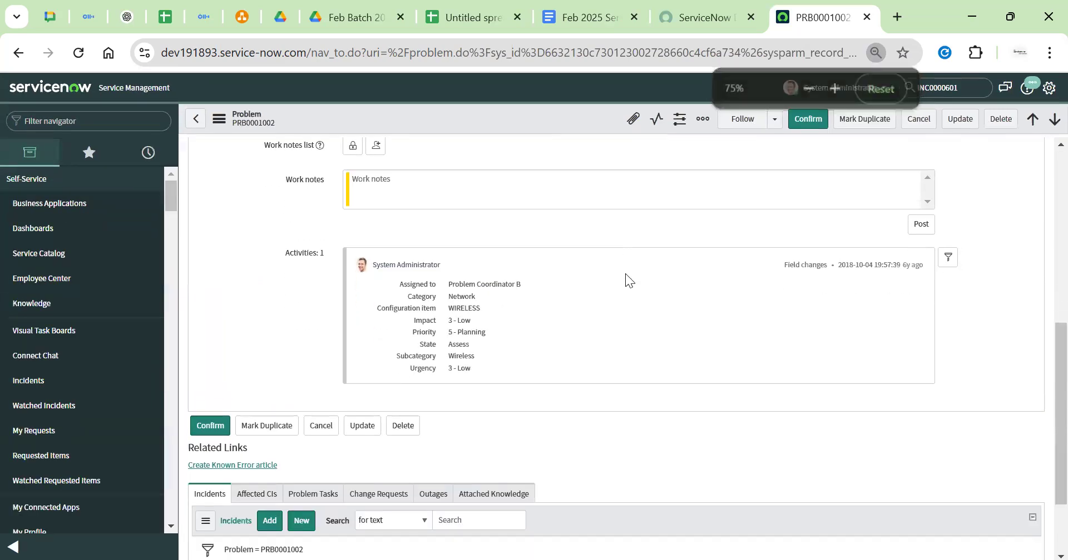
scroll(625, 273, "up", 6)
scroll(625, 273, "down", 3)
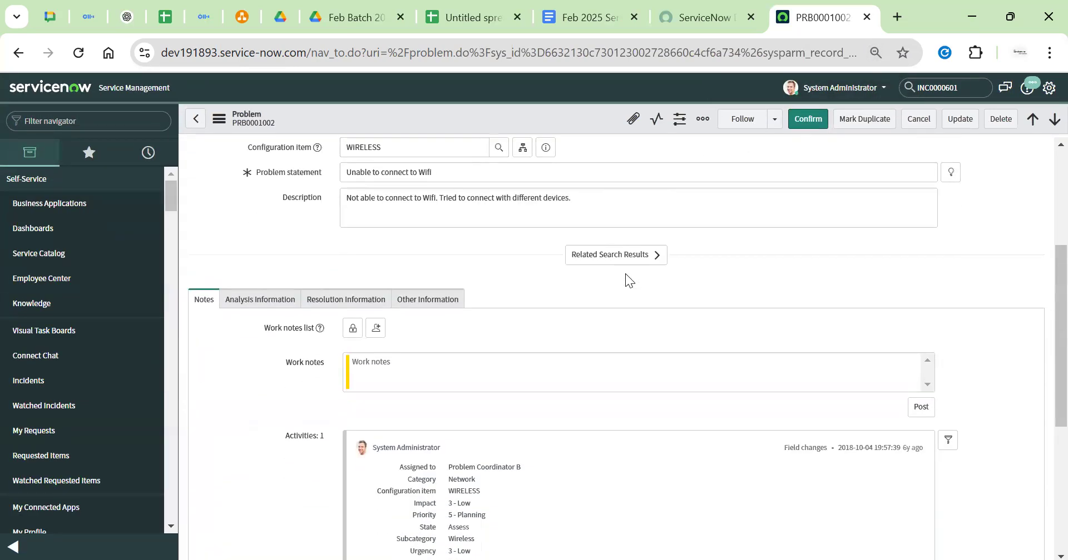
scroll(624, 273, "up", 3)
scroll(625, 273, "down", 6)
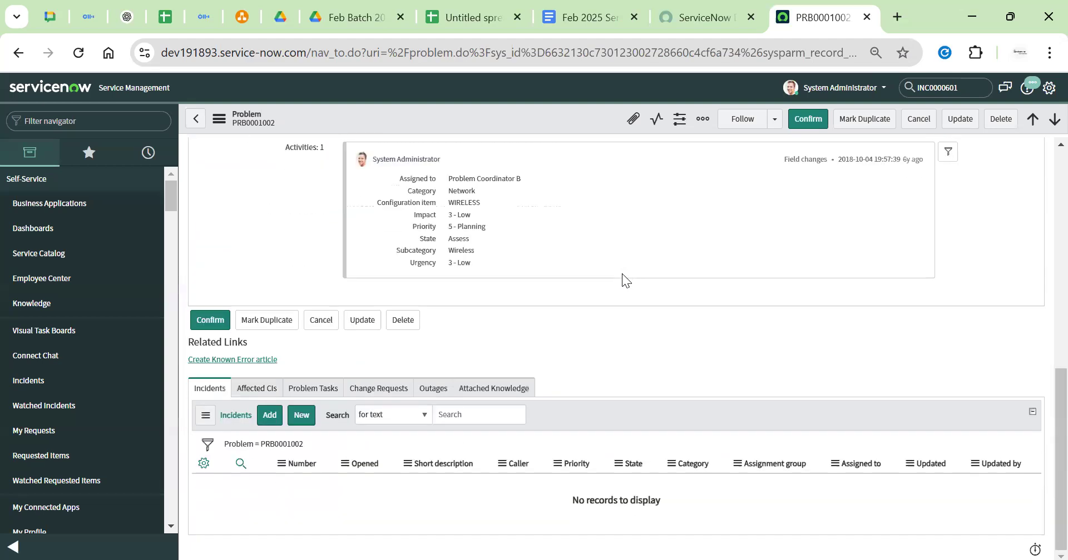
scroll(617, 274, "up", 6)
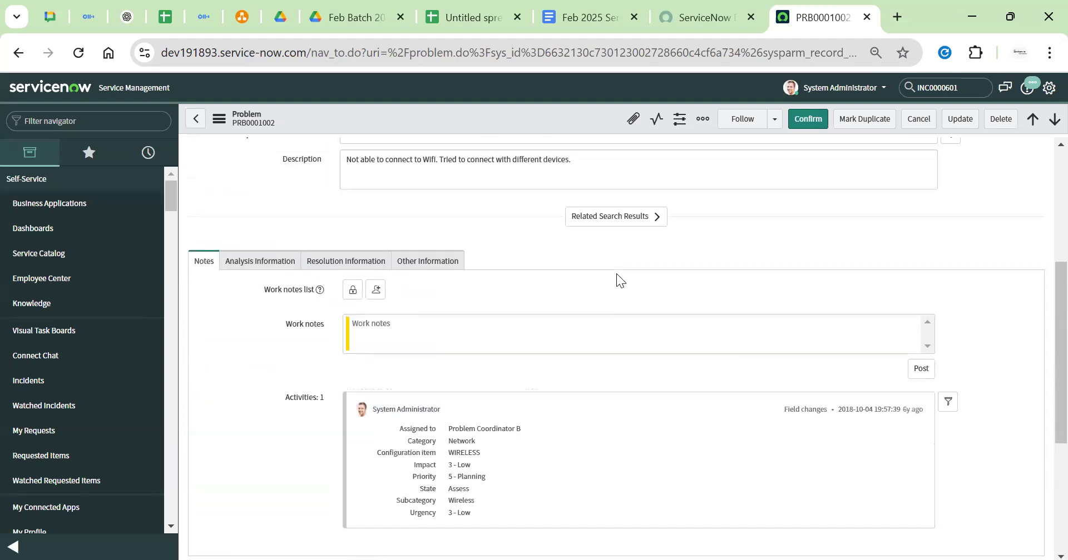
scroll(617, 275, "up", 1)
scroll(616, 278, "up", 3)
scroll(616, 278, "down", 3)
scroll(241, 426, "down", 2)
left_click(249, 347)
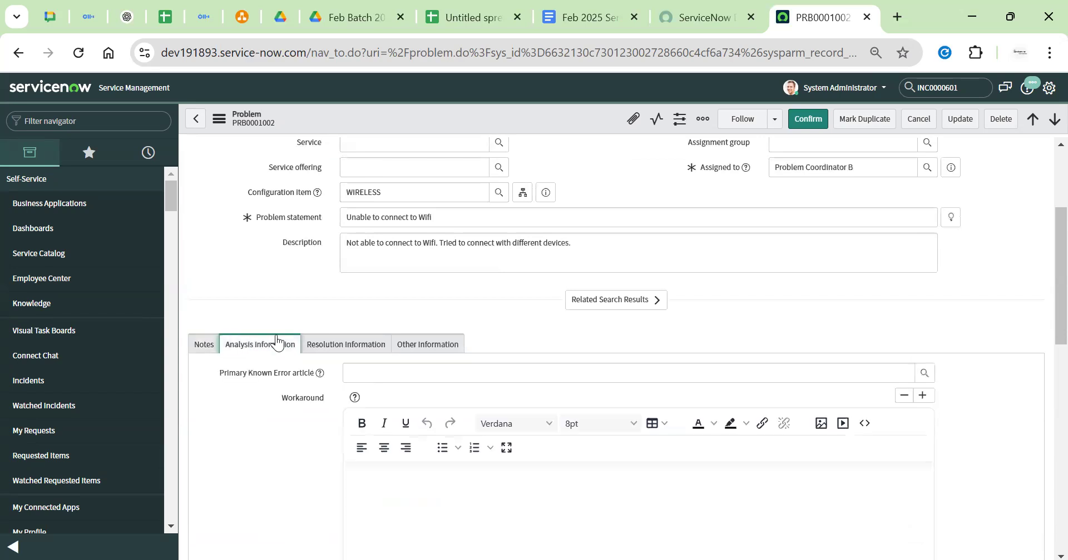
left_click(367, 345)
left_click(408, 345)
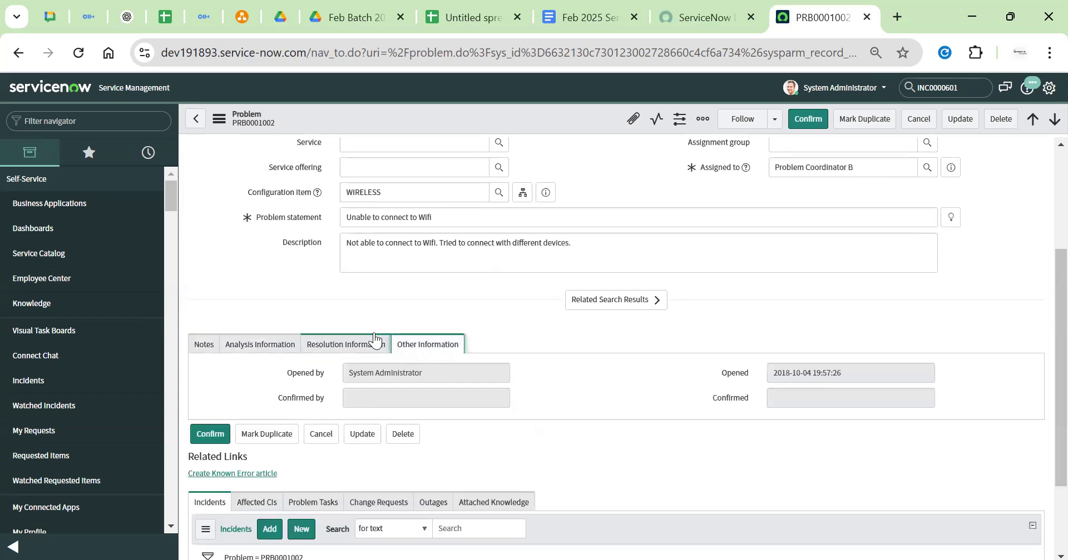
Check PRB0001002's Affected CIs, Problem Tasks, Change Requests, Outages and Incidents lists
scroll(374, 339, "down", 3)
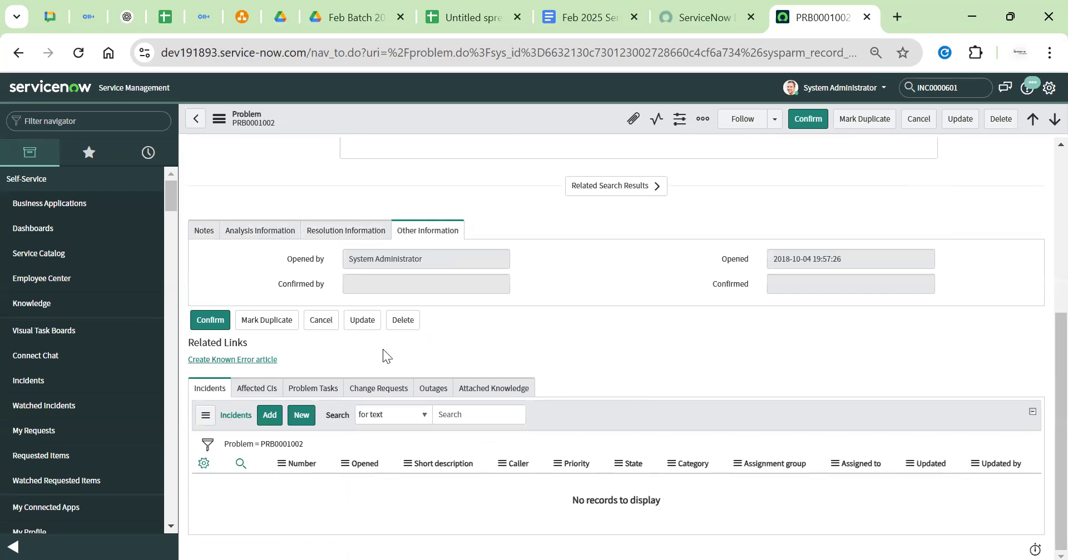
left_click_drag(287, 360, 189, 369)
left_click(207, 391)
left_click(278, 391)
left_click(327, 389)
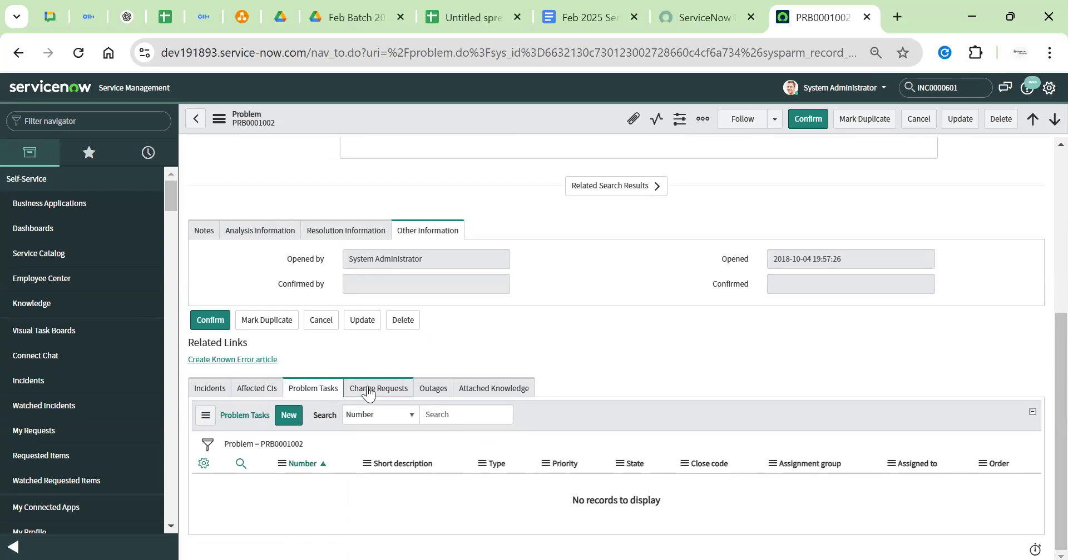
left_click(378, 389)
left_click(432, 391)
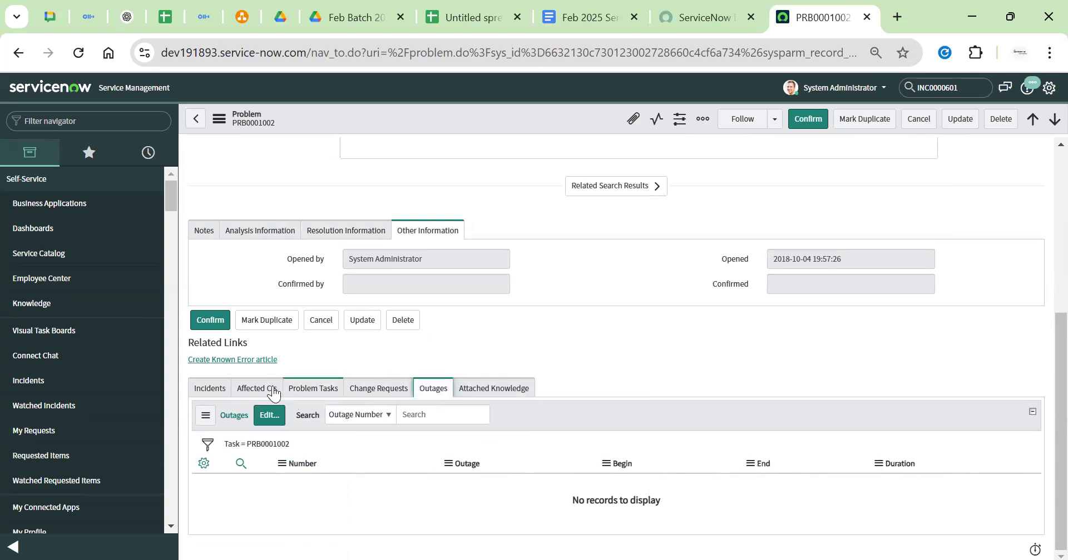
left_click(210, 390)
scroll(440, 364, "up", 5)
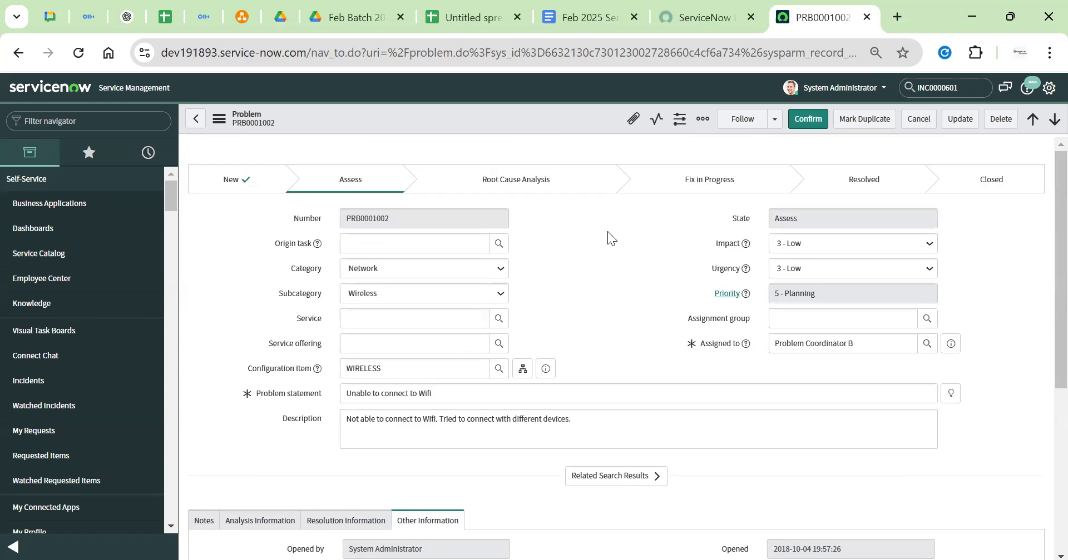
scroll(607, 231, "down", 5)
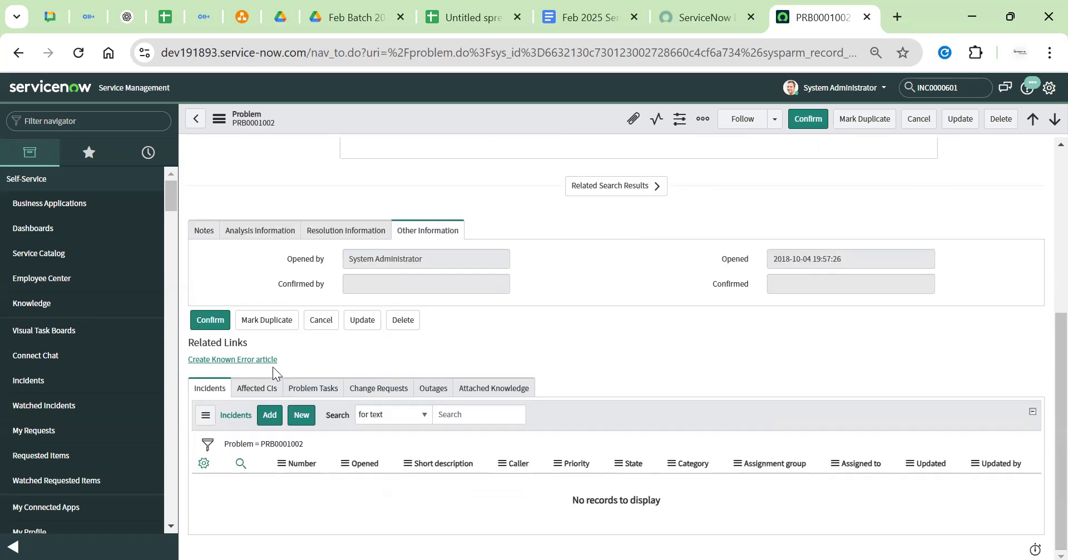
Start a Known Error article from the problem, then return to PRB0001002
key("ctrl+plus")
key("ctrl+plus")
key("ctrl+plus")
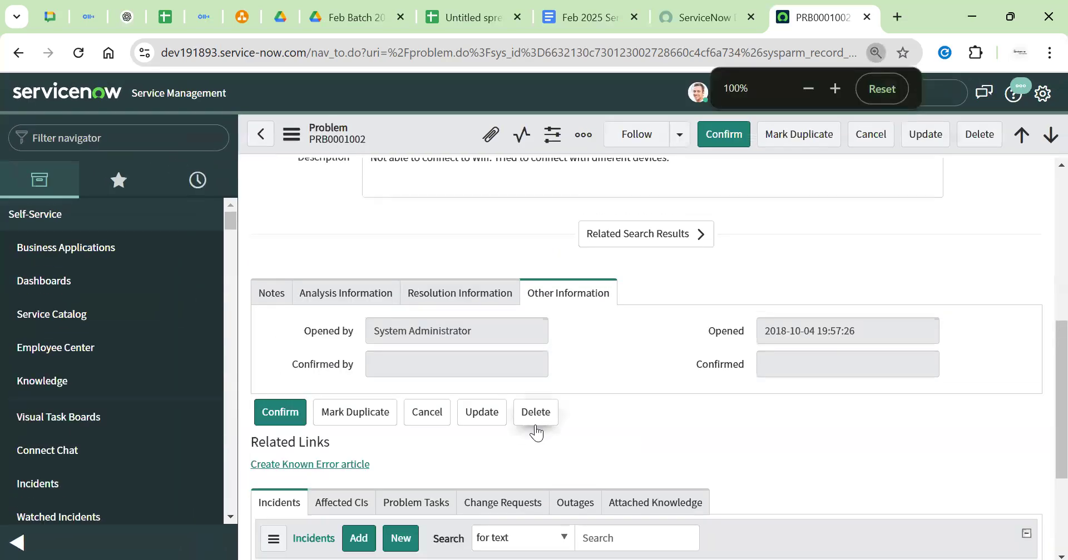
left_click(336, 299)
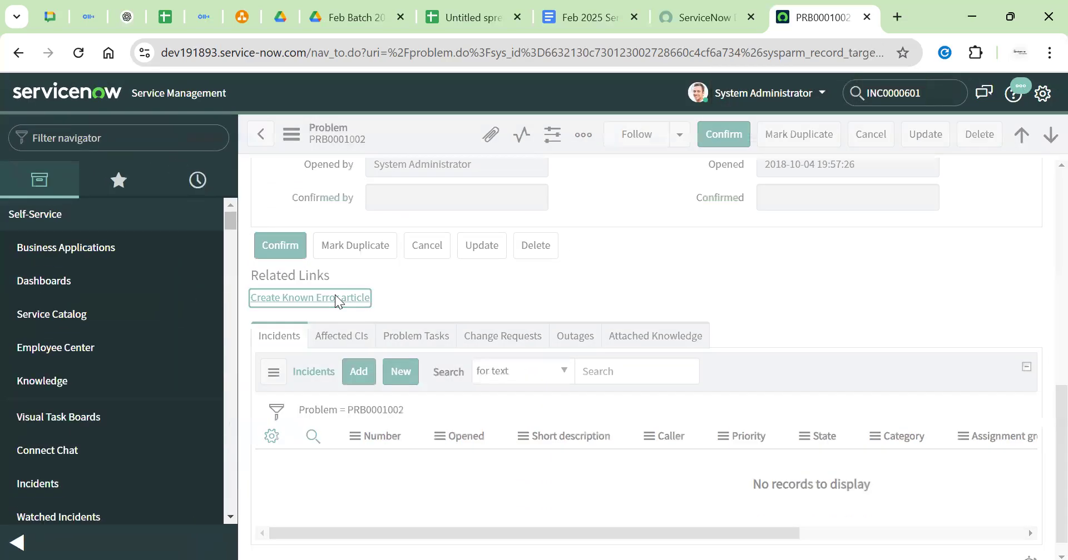
key("ctrl+minus")
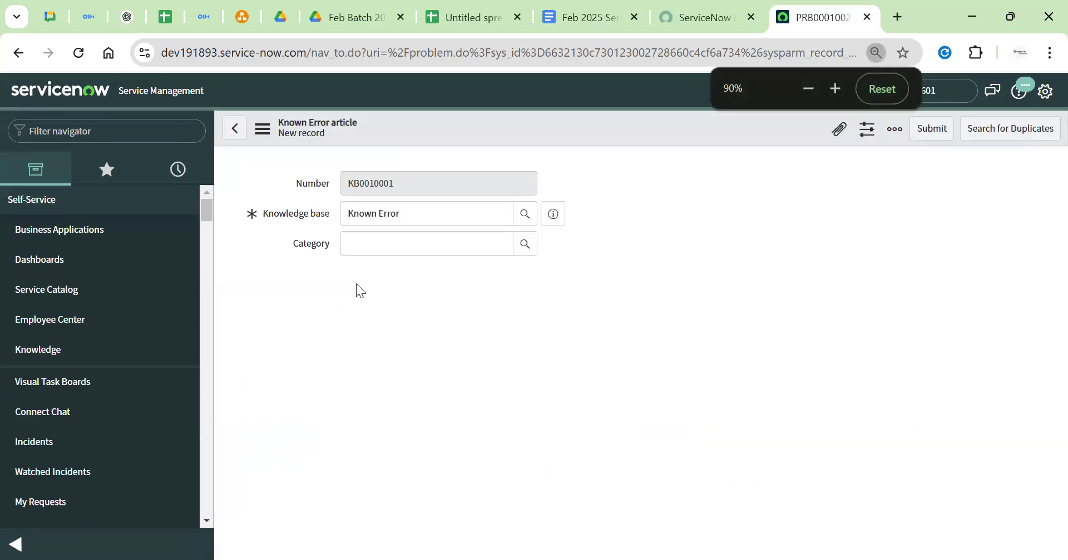
left_click(240, 129)
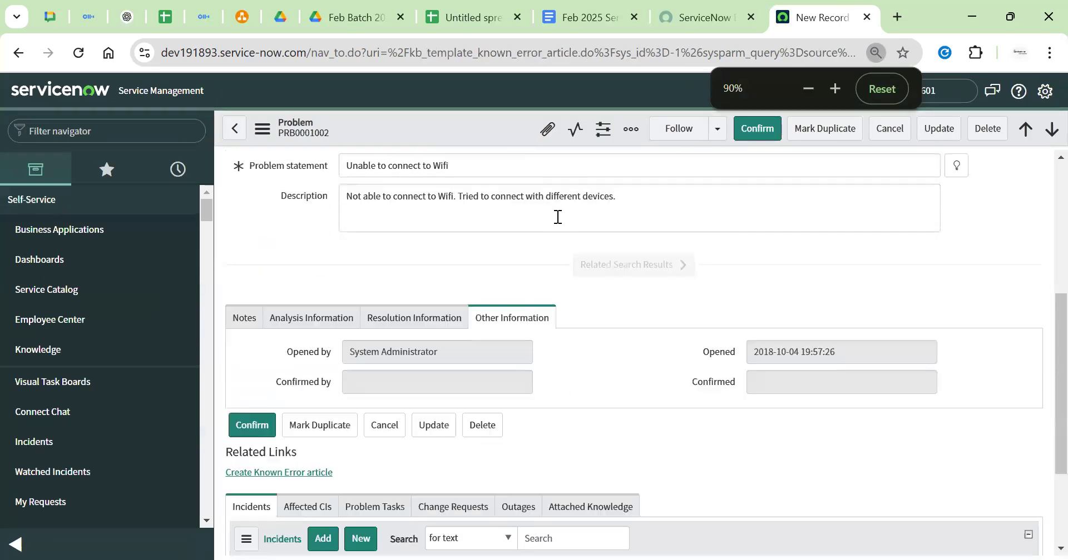
Recheck the Affected CIs, Problem Tasks, Change Requests, Outages and Attached Knowledge lists, all empty
scroll(334, 359, "down", 7)
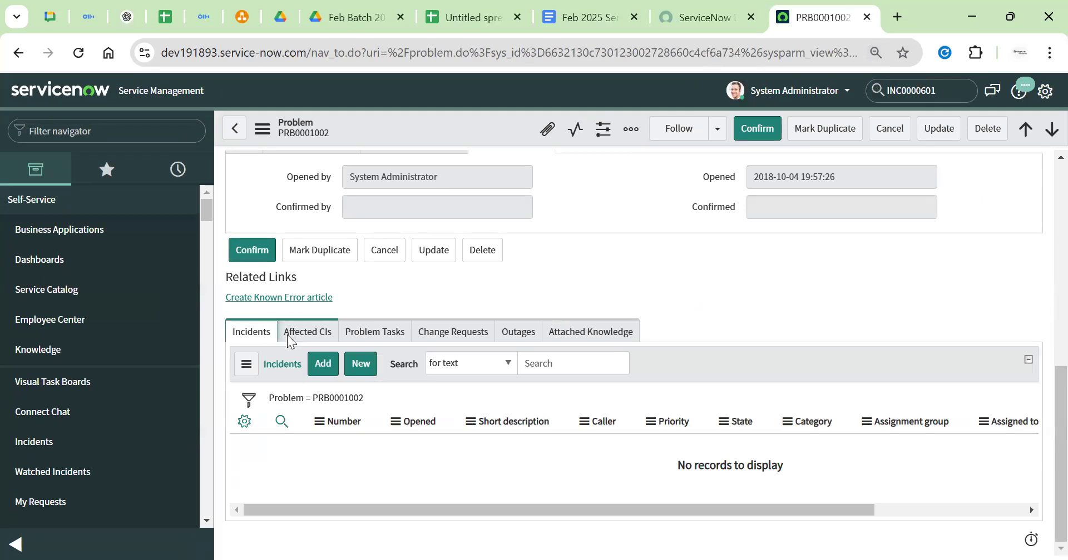
left_click(288, 340)
left_click(399, 340)
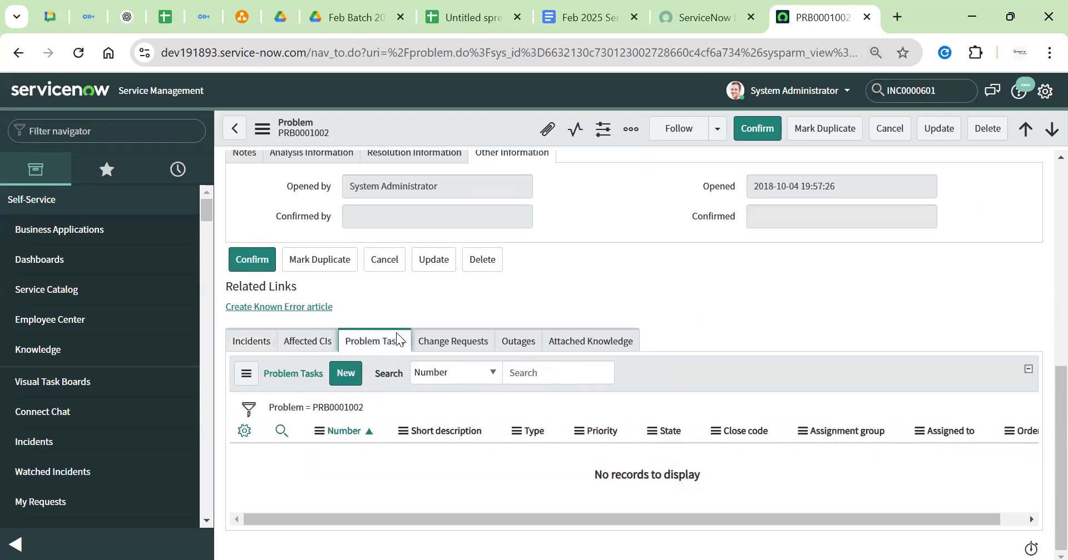
left_click(452, 341)
left_click(517, 340)
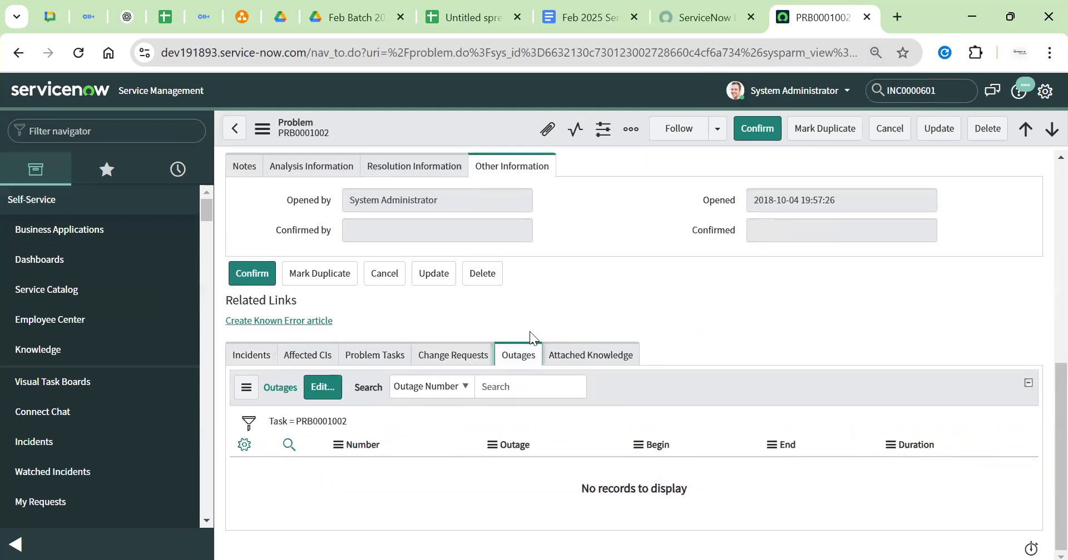
left_click(587, 358)
left_click(251, 355)
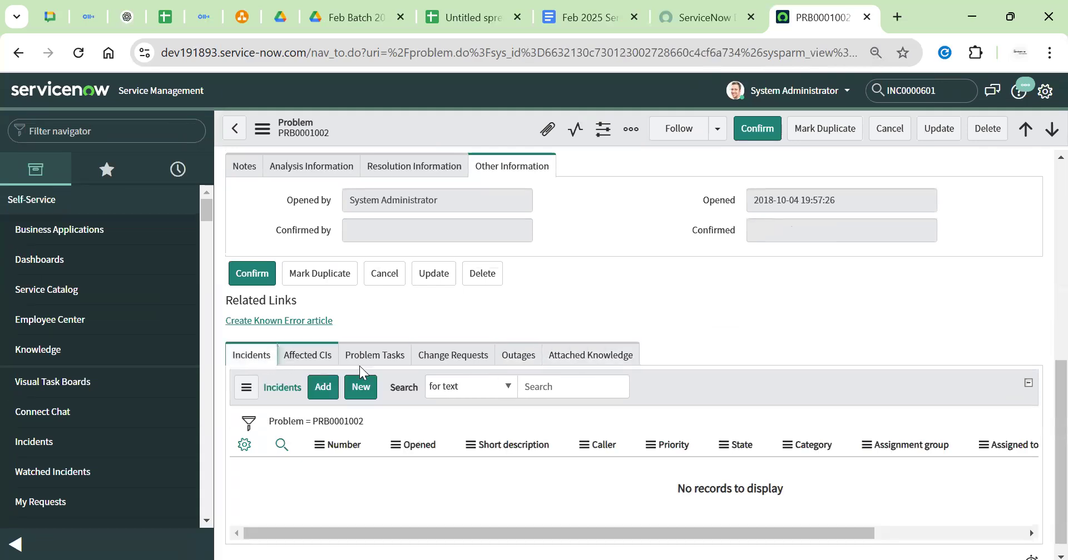
left_click(535, 361)
scroll(534, 336, "up", 10)
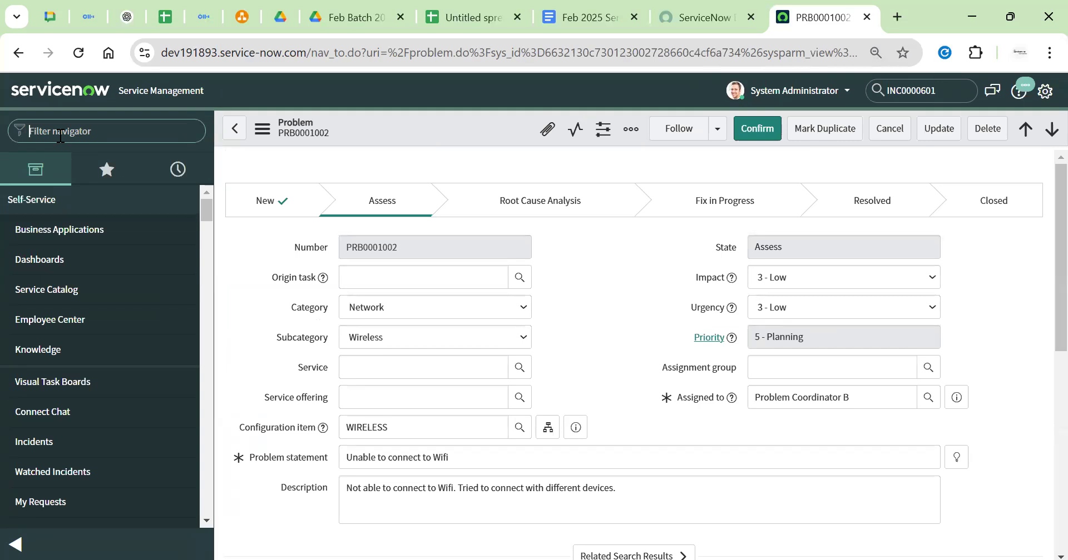
Open INC0000055 via incident.list, view its empty Task SLAs, and clear the global search box
type("incident.list")
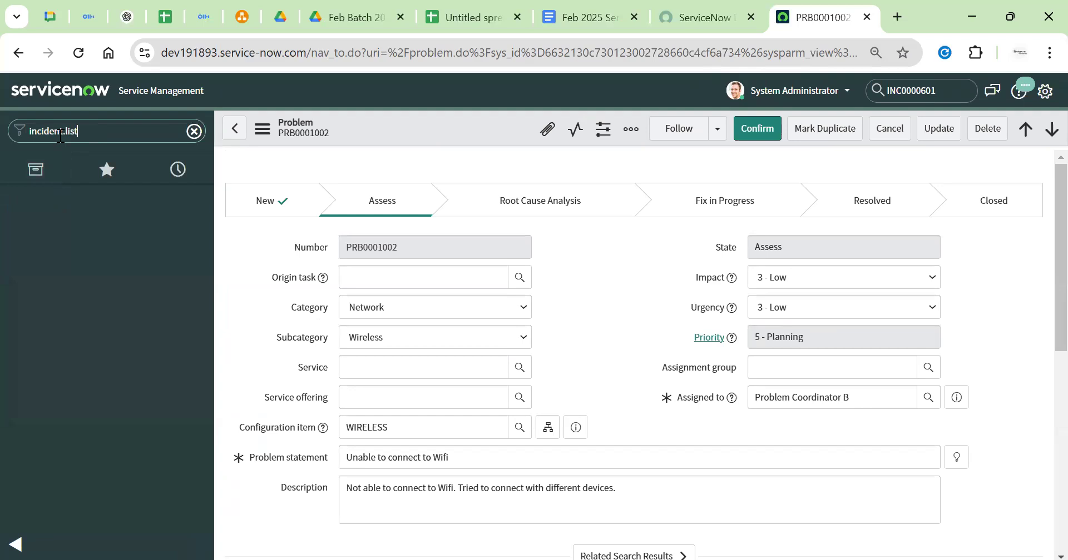
key("Return")
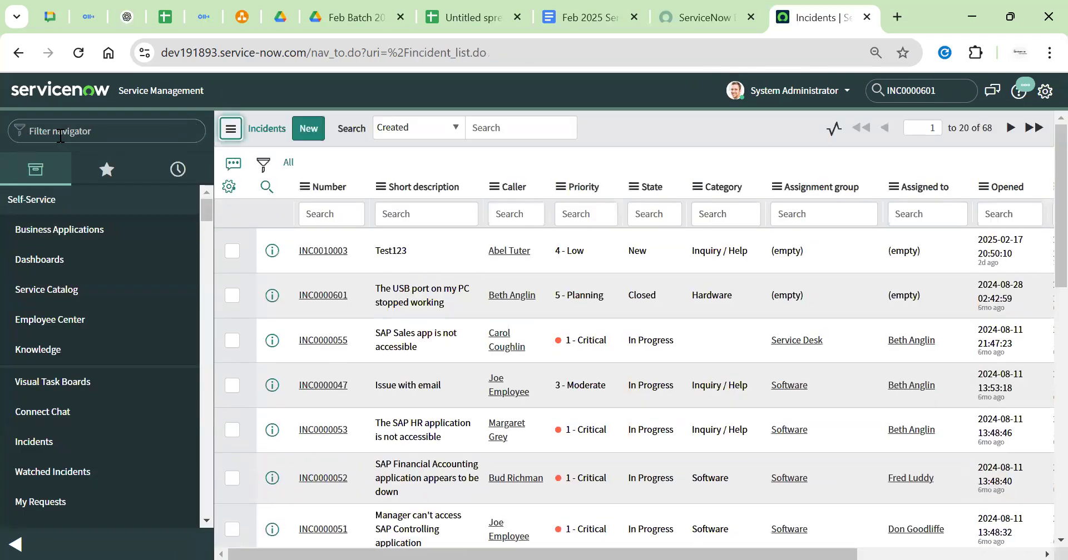
left_click(312, 341)
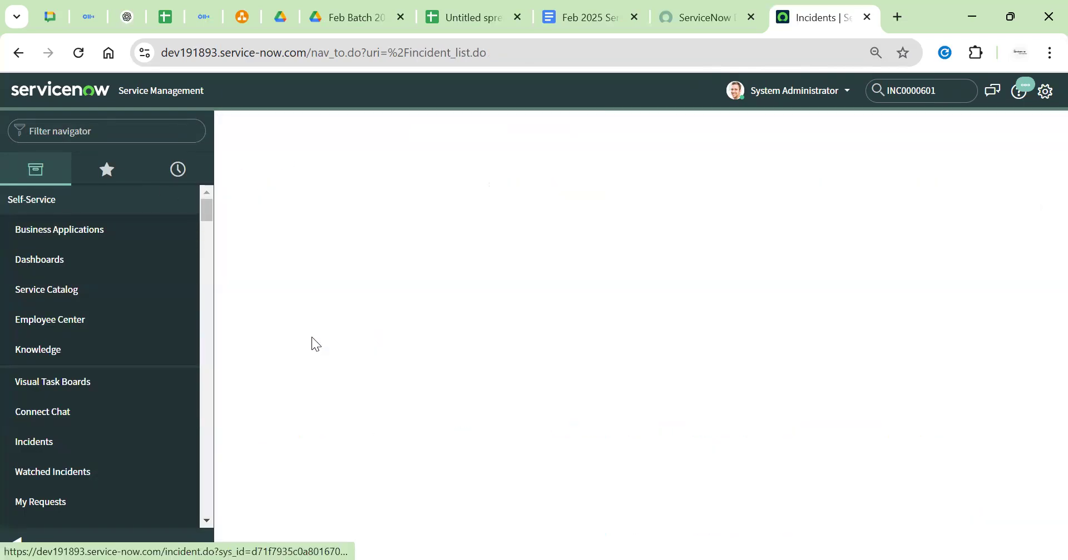
left_click(565, 203)
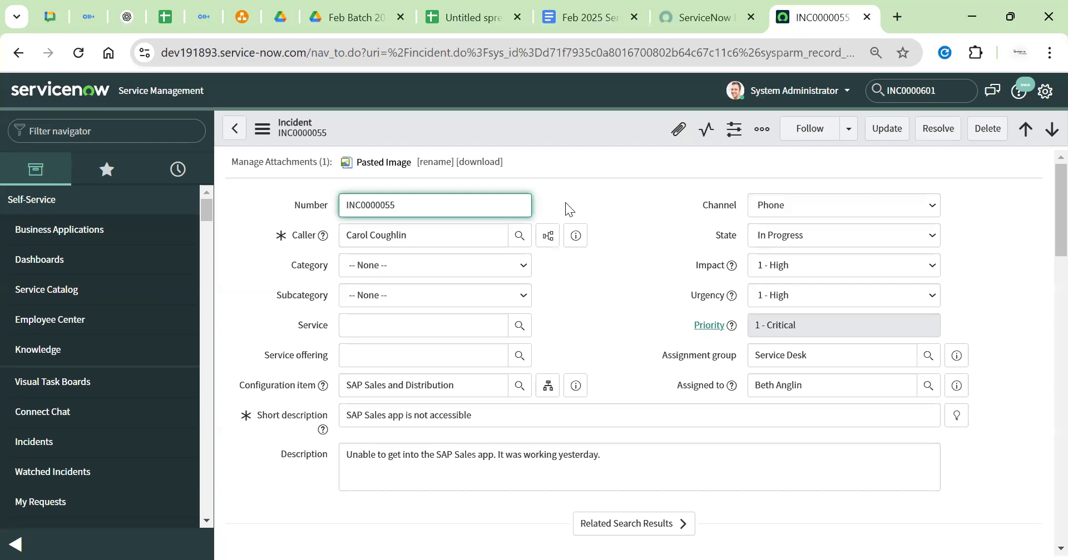
scroll(565, 203, "down", 20)
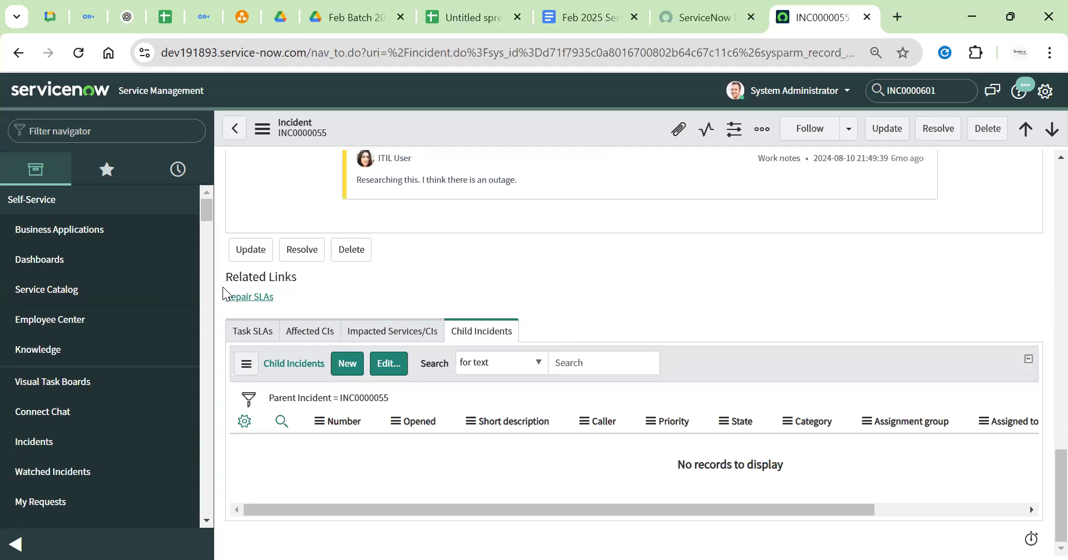
left_click_drag(224, 275, 351, 298)
left_click(255, 331)
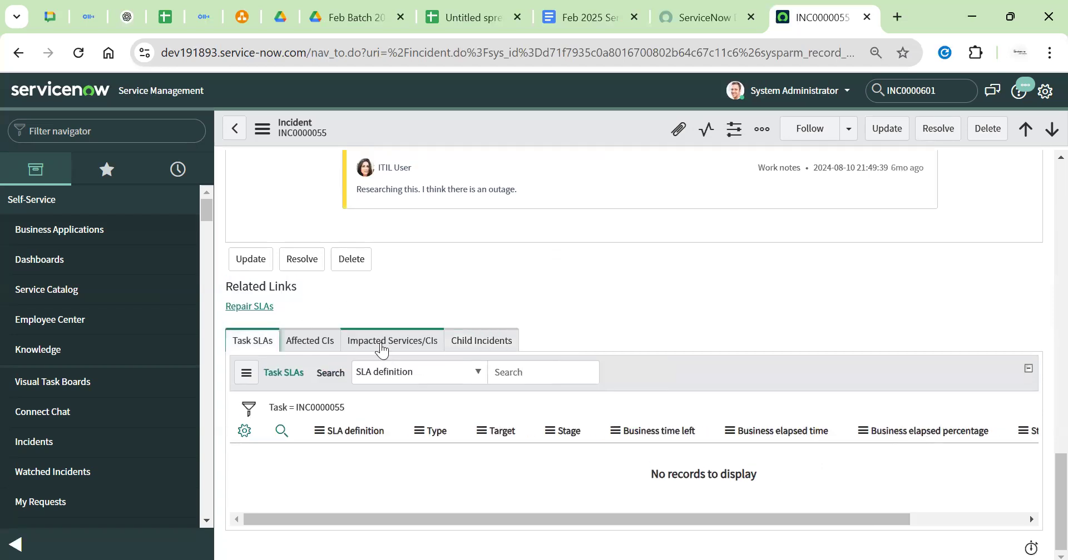
double_click(948, 96)
key("BackSpace")
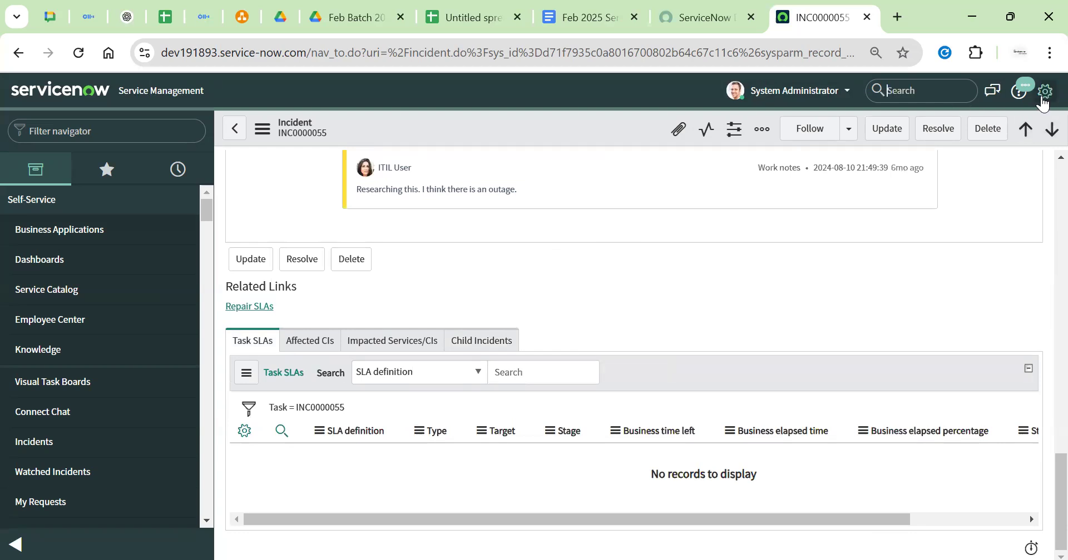
Set Related list loading to On-demand in the Forms system settings
left_click(1044, 93)
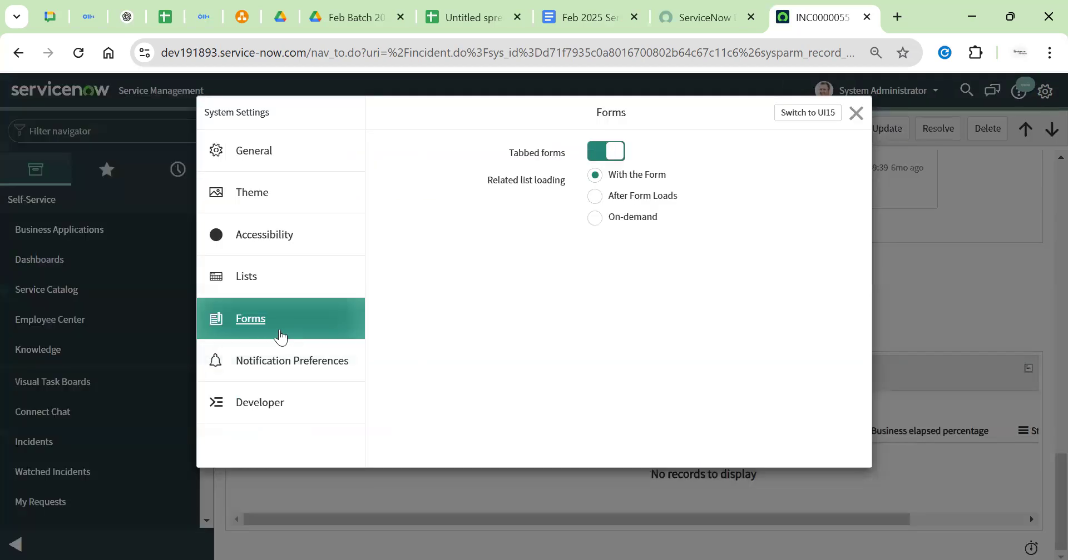
left_click_drag(487, 181, 567, 181)
left_click(556, 199)
left_click_drag(469, 198, 556, 193)
left_click(589, 230)
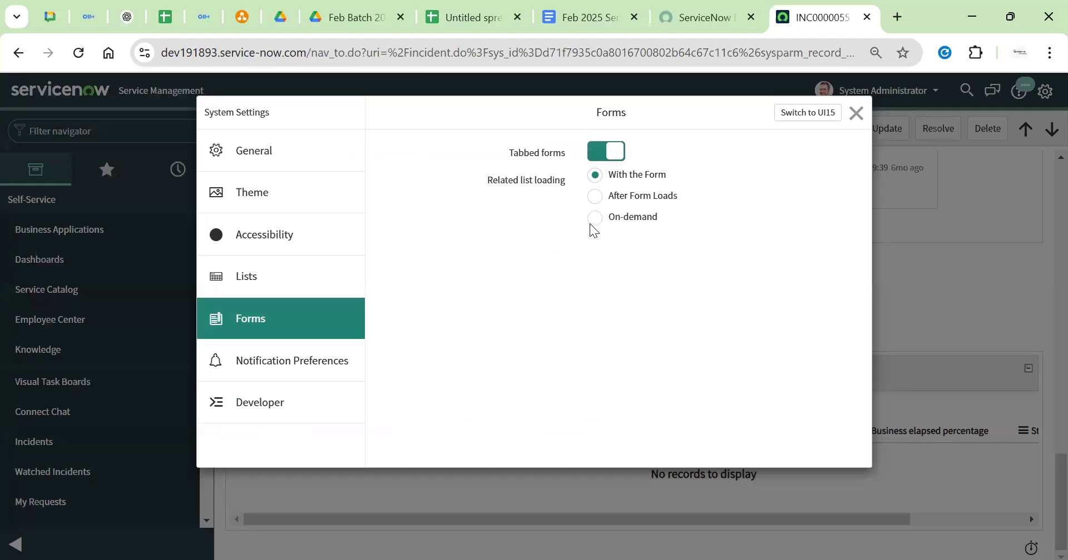
left_click(594, 219)
left_click(857, 114)
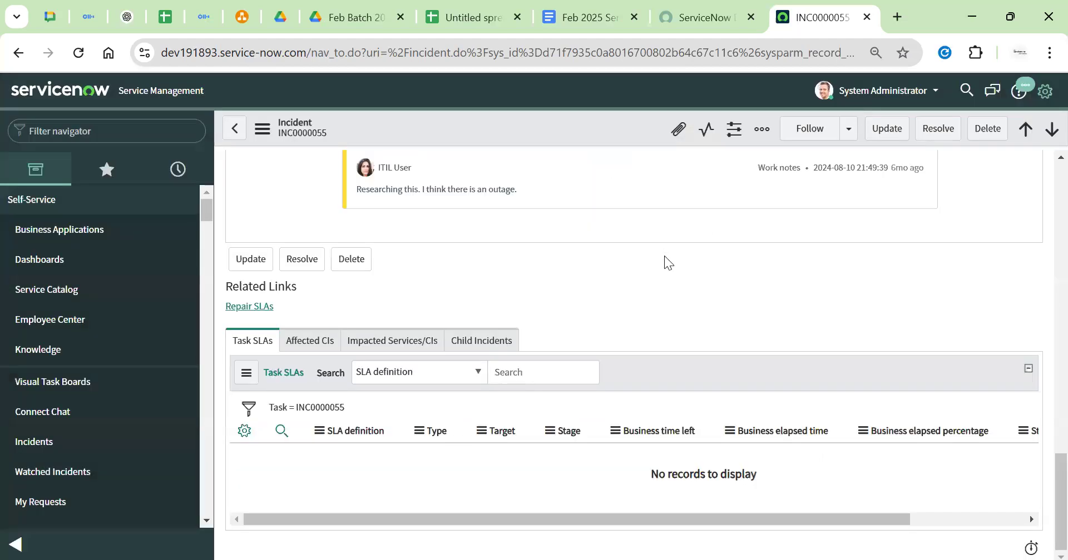
Reopen incident INC0000055 through incident.list and scroll down its form
left_click(82, 120)
type("incident.")
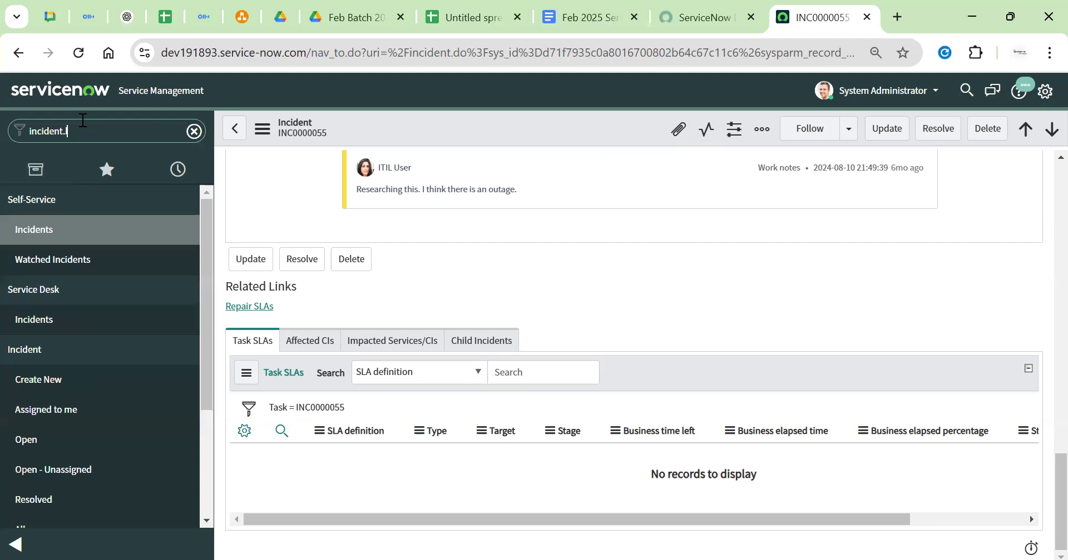
type("list")
key("Return")
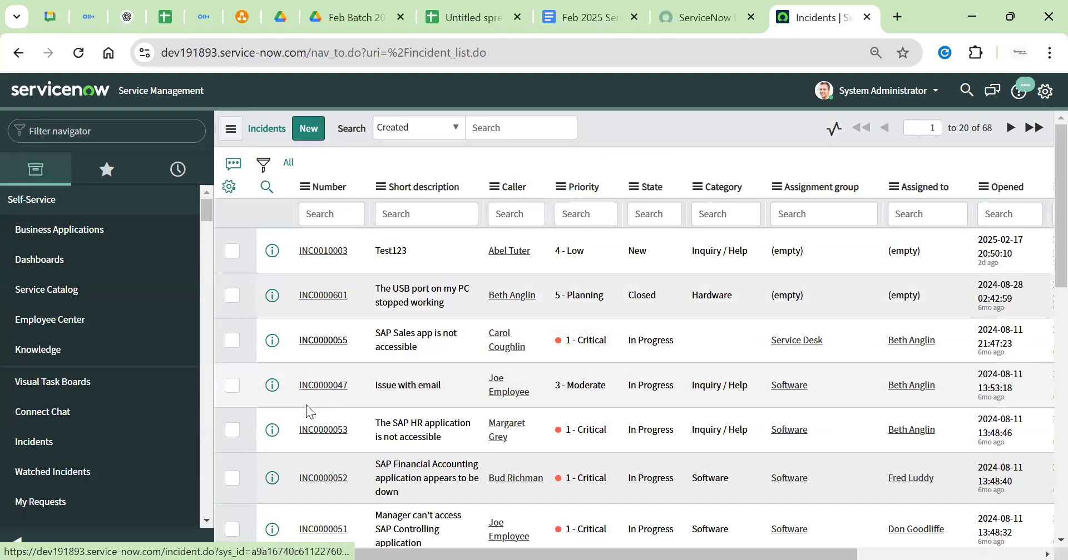
scroll(602, 345, "down", 7)
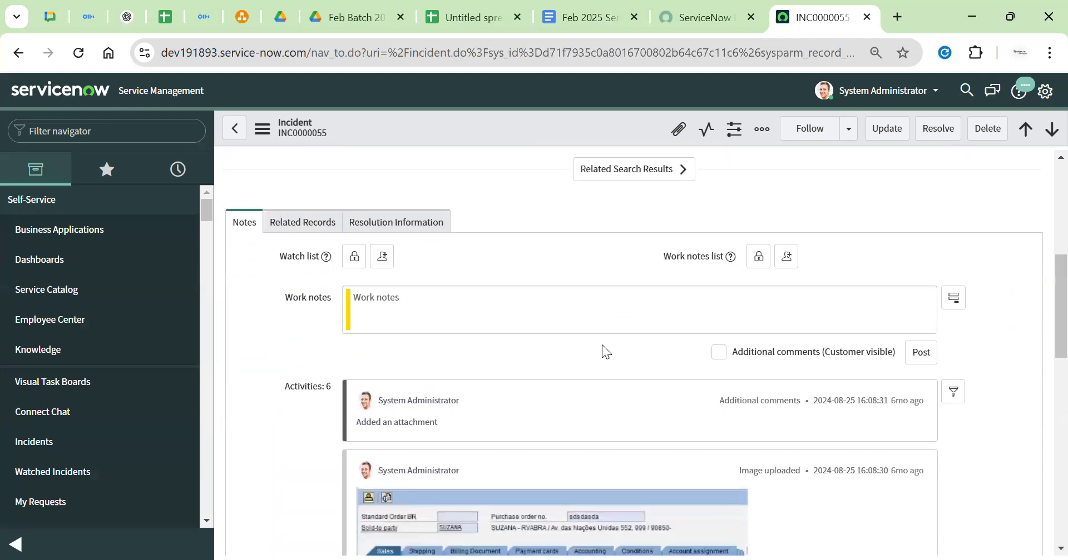
scroll(601, 345, "down", 3)
scroll(285, 273, "down", 6)
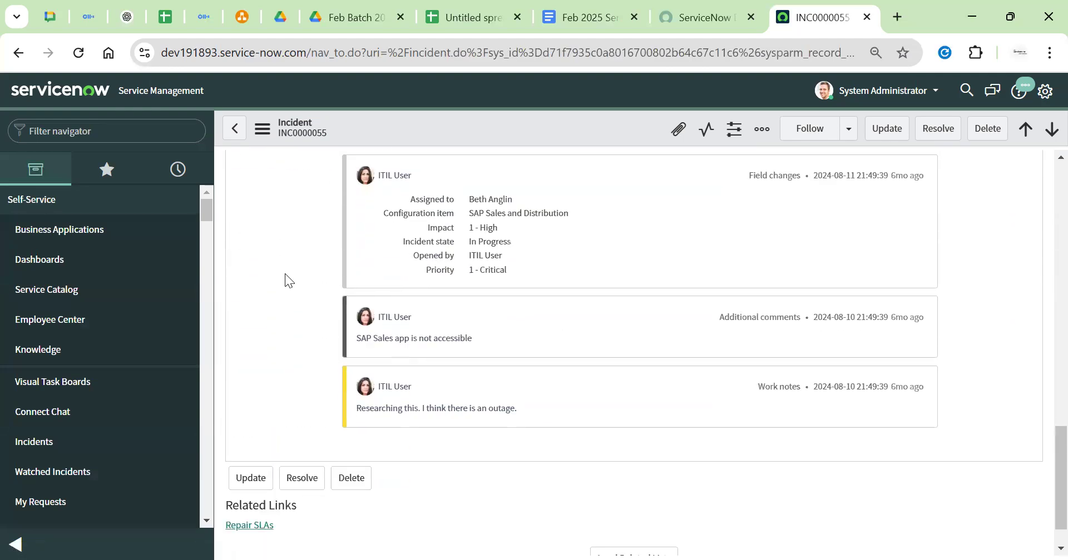
scroll(285, 274, "down", 1)
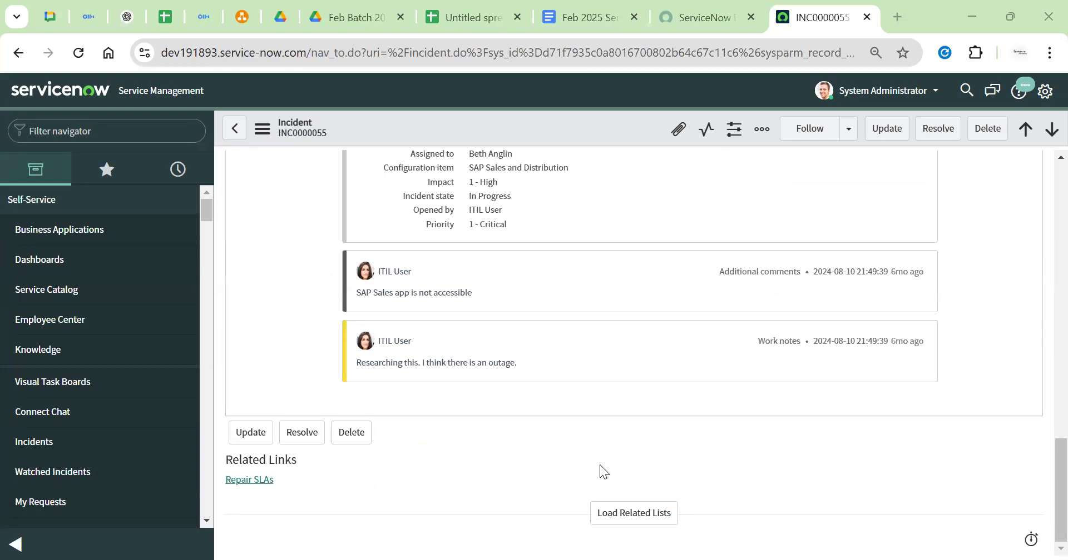
Load INC0000055's related lists on demand, browse Affected CIs, Impacted Services, Child Incidents and Task SLAs
left_click(616, 514)
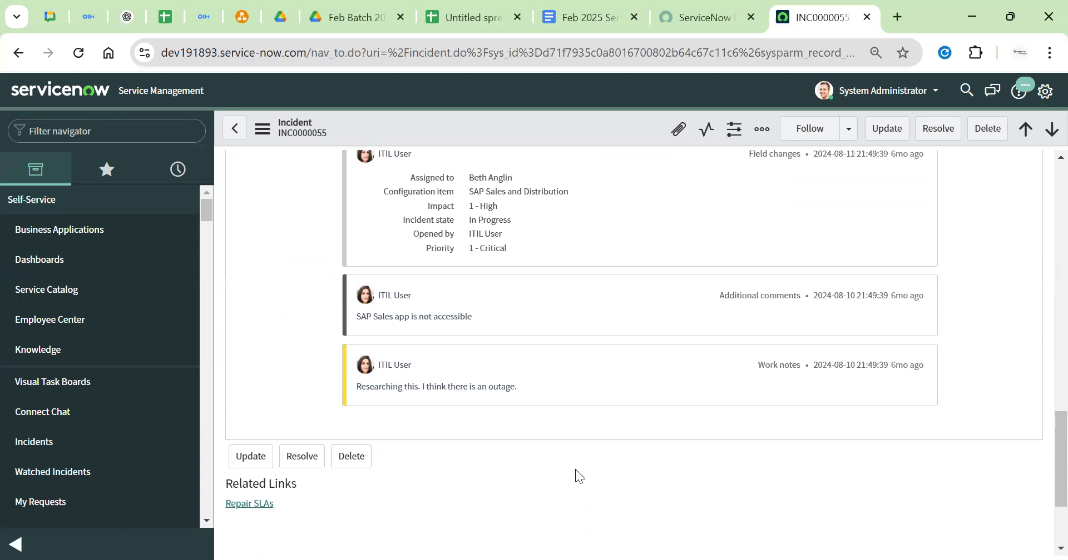
scroll(575, 473, "down", 3)
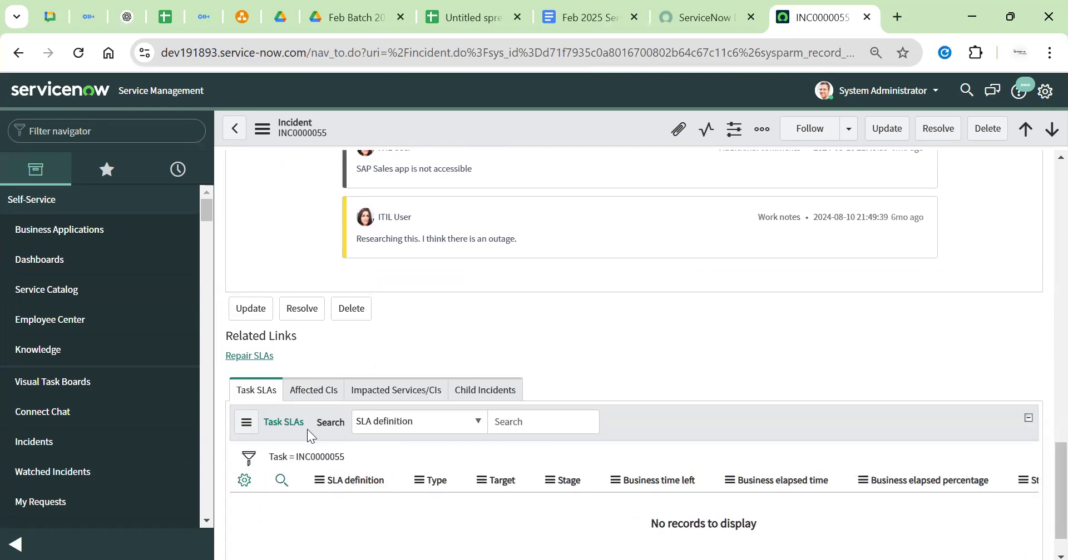
left_click(313, 390)
left_click(392, 392)
left_click(485, 390)
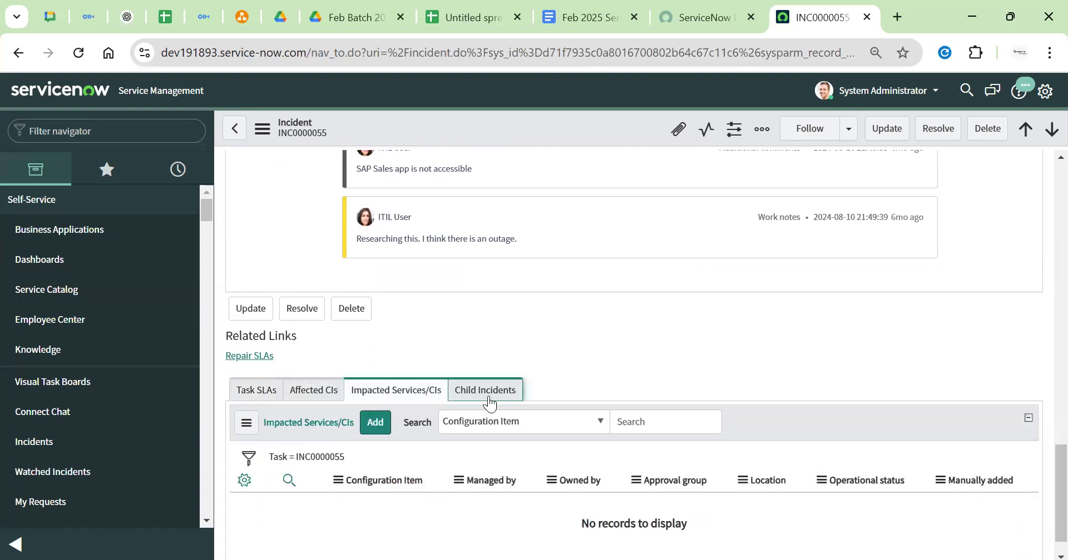
left_click(257, 391)
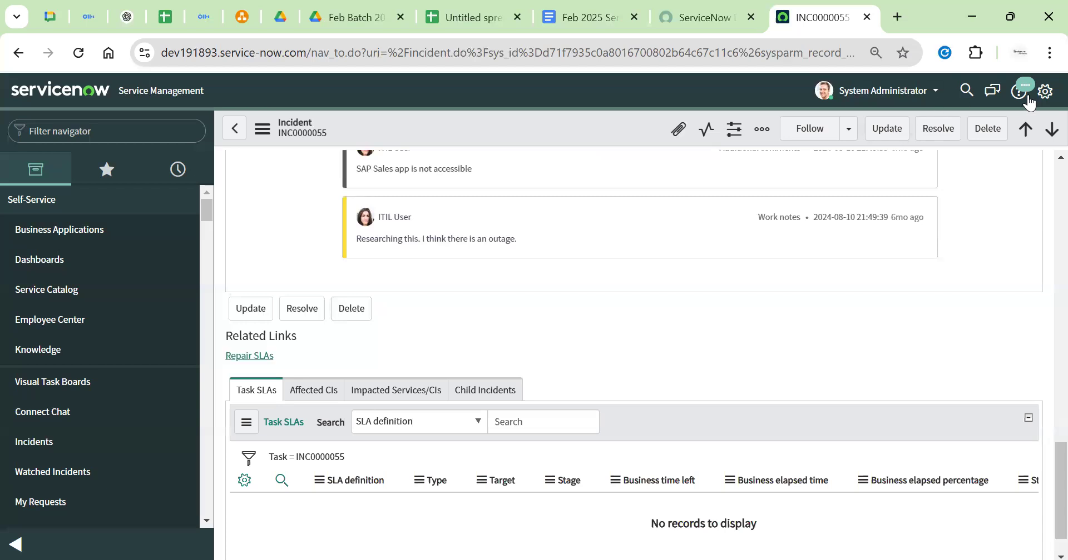
left_click(1045, 91)
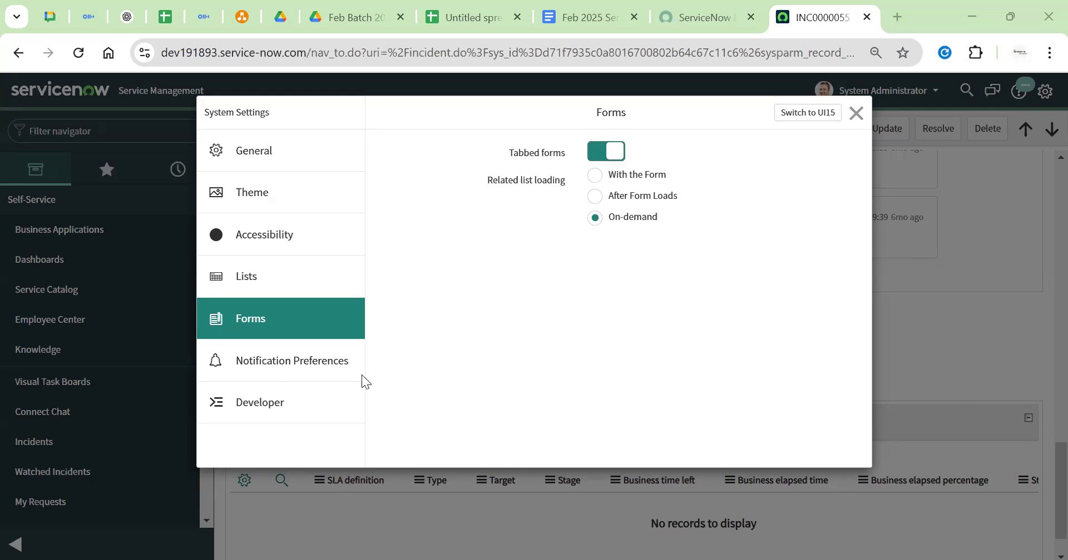
Close System Settings and highlight INC0000055's incident number on the form
key("Escape")
left_click_drag(362, 209, 286, 222)
left_click(285, 361)
scroll(283, 381, "down", 17)
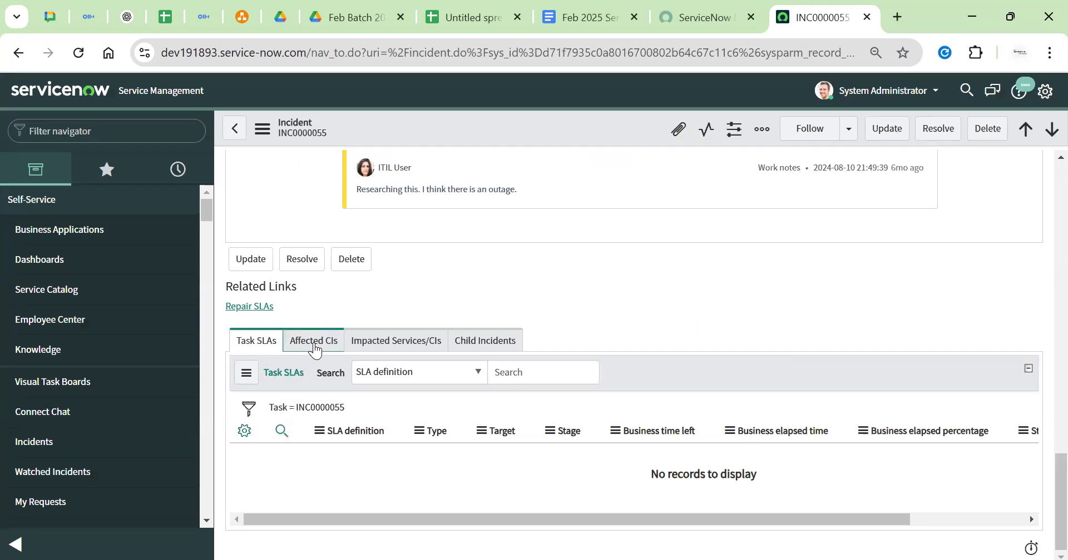
scroll(314, 311, "up", 10)
scroll(315, 304, "up", 7)
left_click_drag(402, 207, 342, 212)
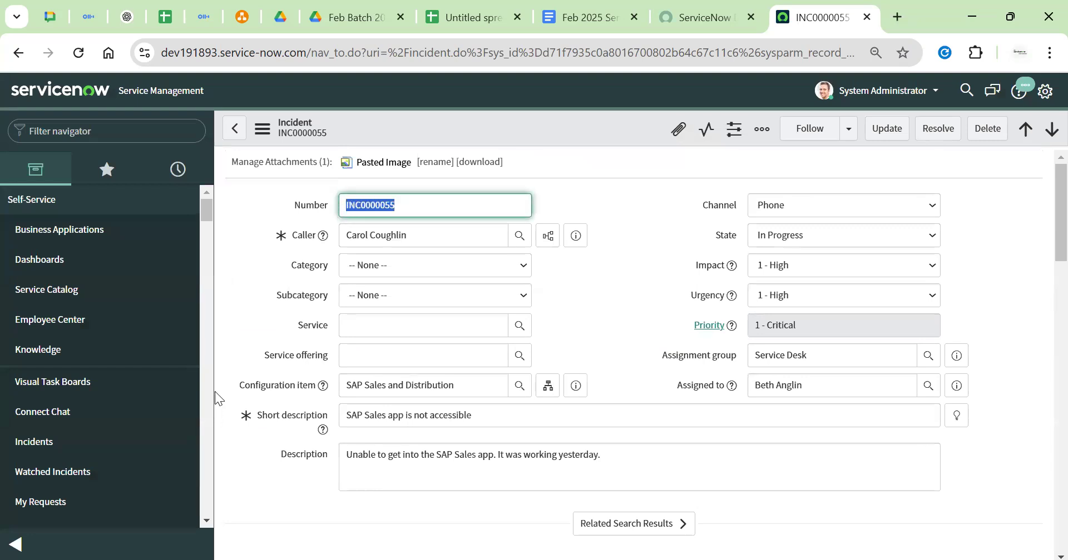
left_click(261, 381)
View INC0000055's Impacted Services/CIs and empty Child Incidents lists, then return to the form top
scroll(261, 380, "down", 2)
scroll(262, 379, "down", 10)
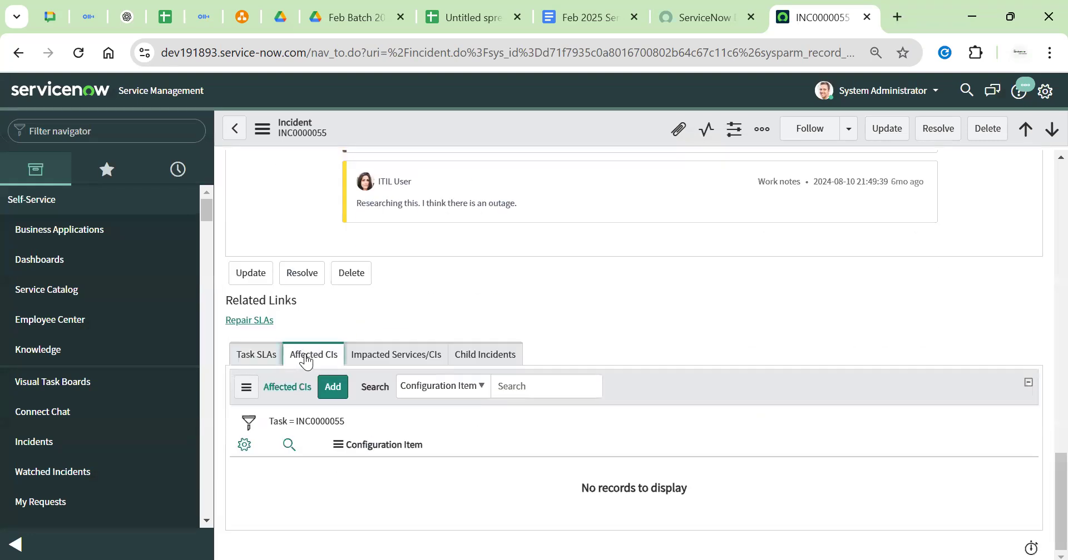
left_click(365, 359)
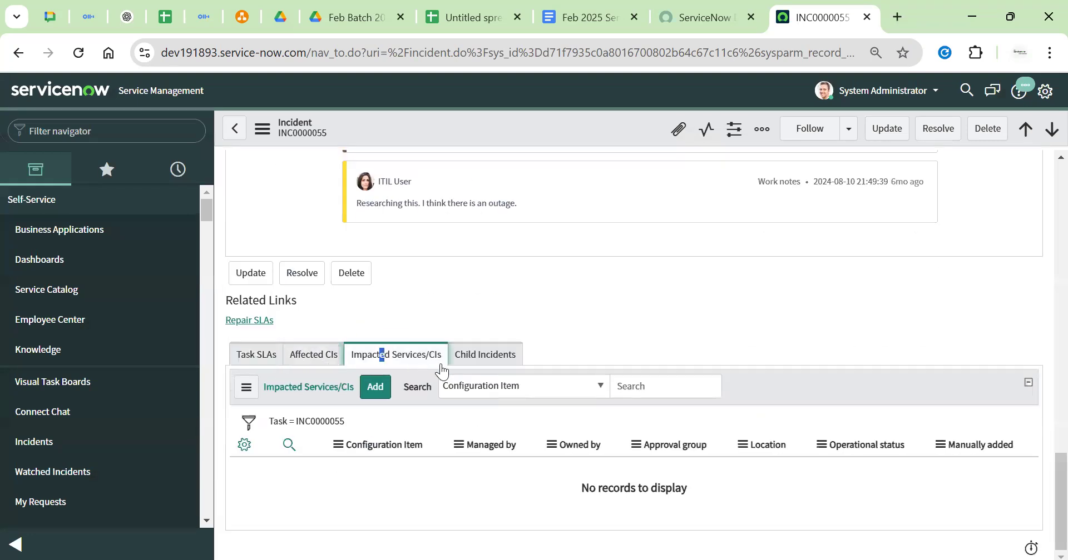
left_click(476, 362)
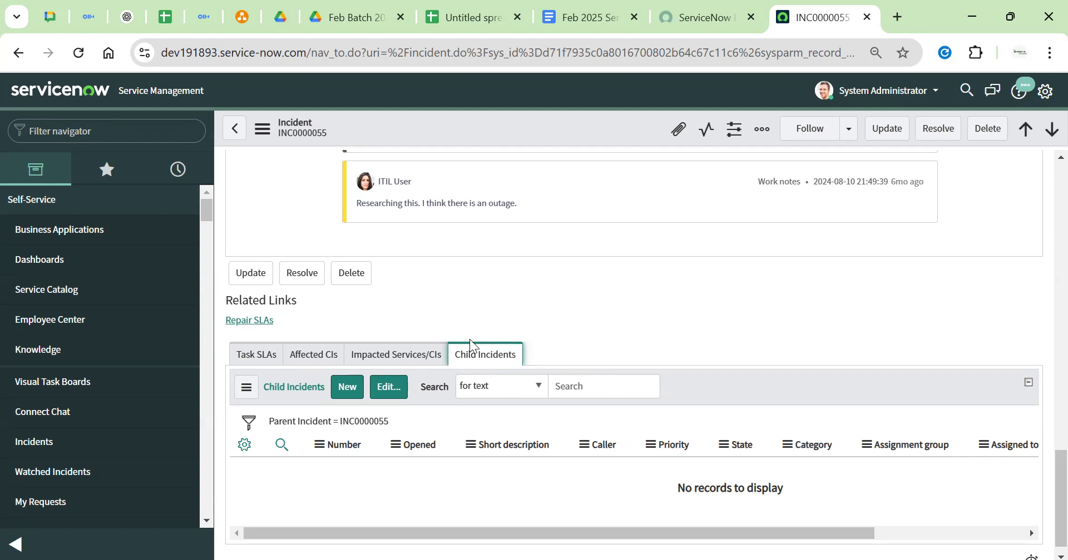
left_click(563, 394)
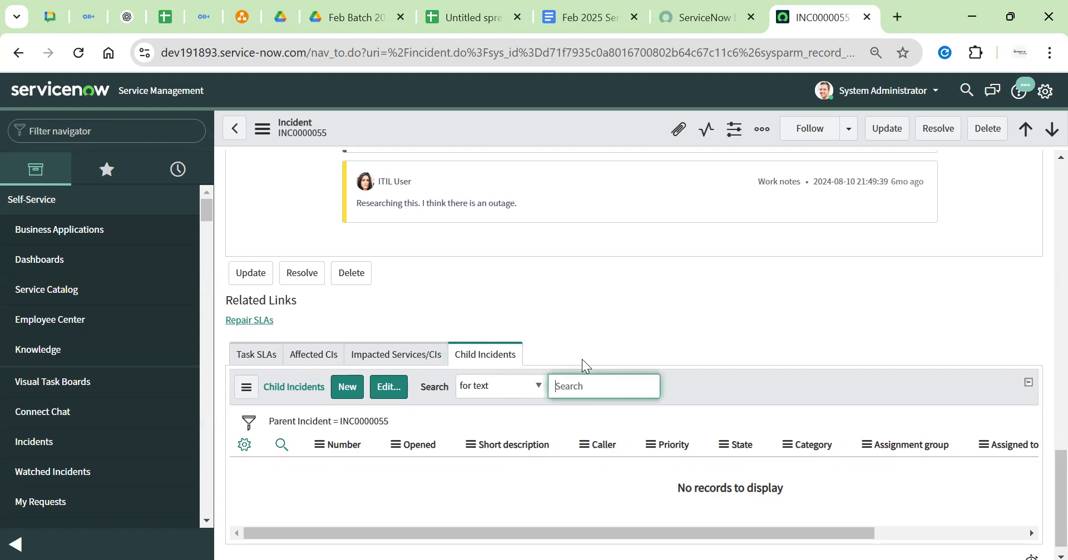
left_click(580, 359)
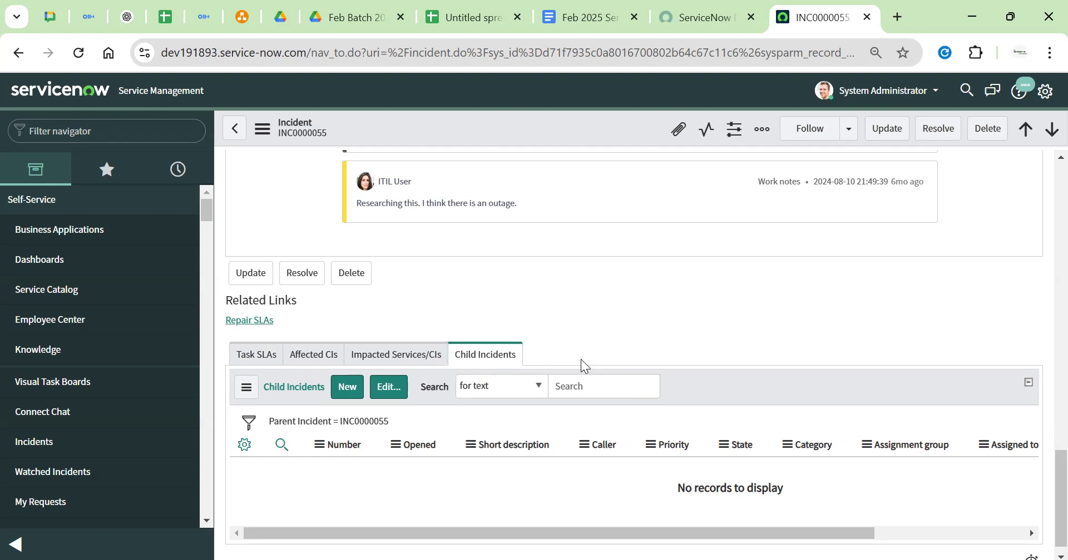
key("Home")
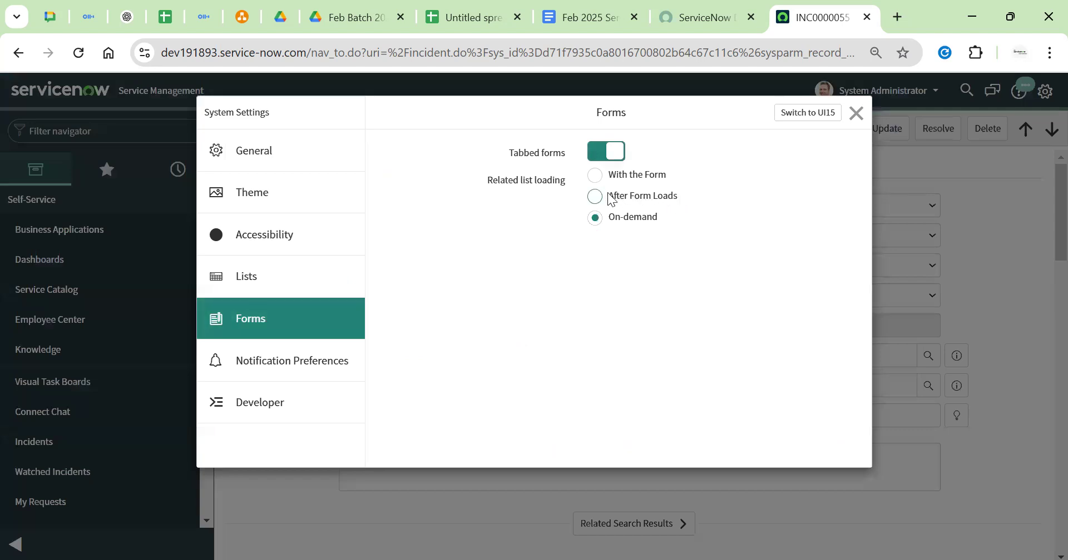
Set related lists to load After Form Loads, then open the Incidents list from History
left_click(637, 197)
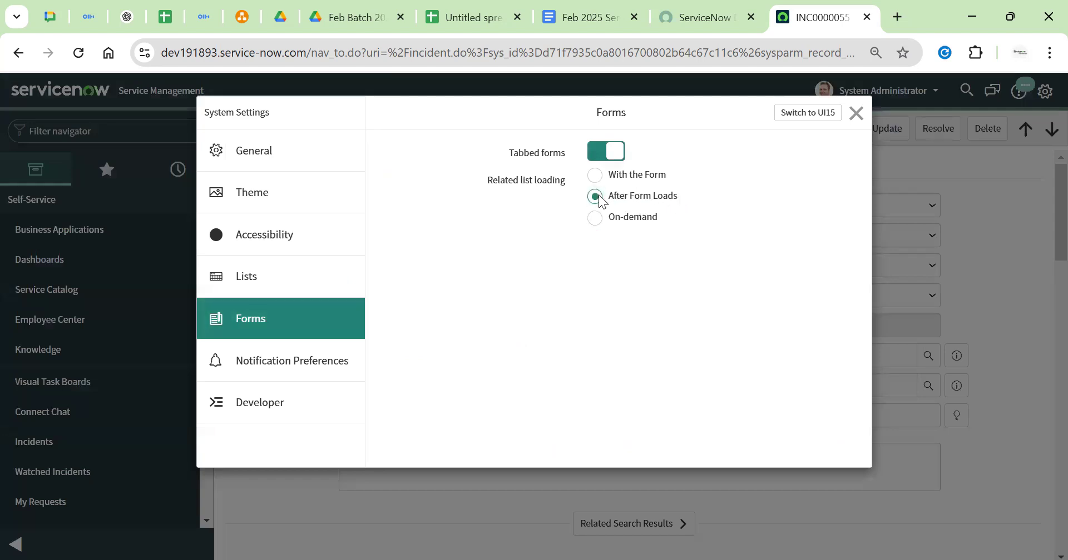
left_click(856, 113)
left_click(173, 169)
left_click(29, 251)
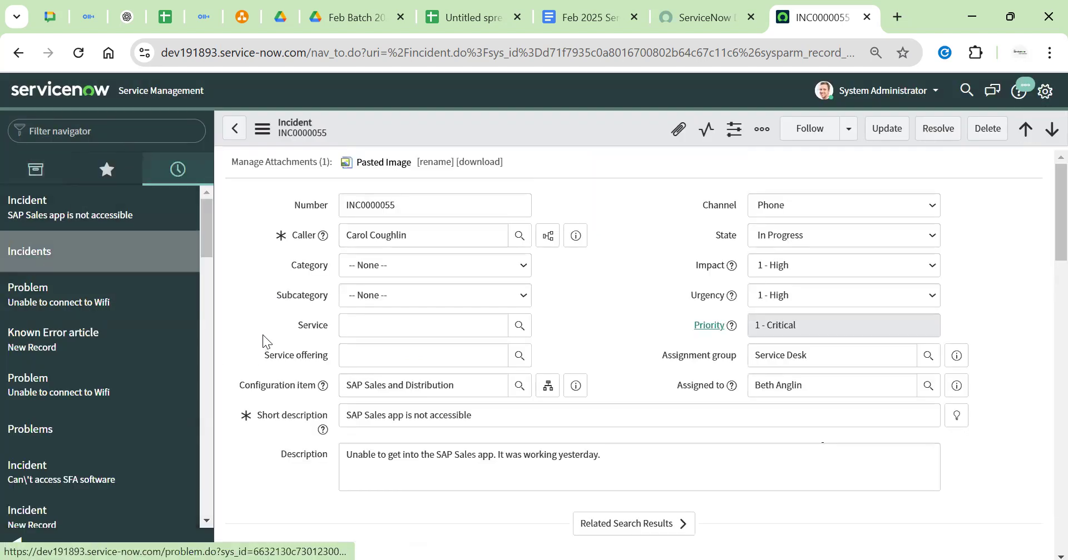
scroll(325, 389, "down", 10)
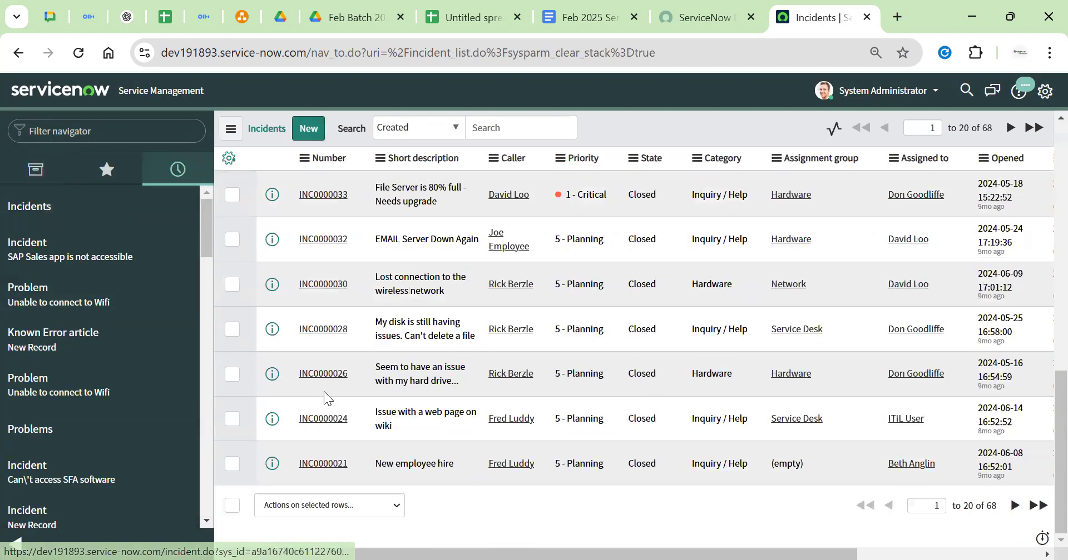
scroll(328, 414, "down", 4)
Reload incident INC0010003, showing its empty Child Incidents list, and reopen System Settings
scroll(328, 414, "down", 8)
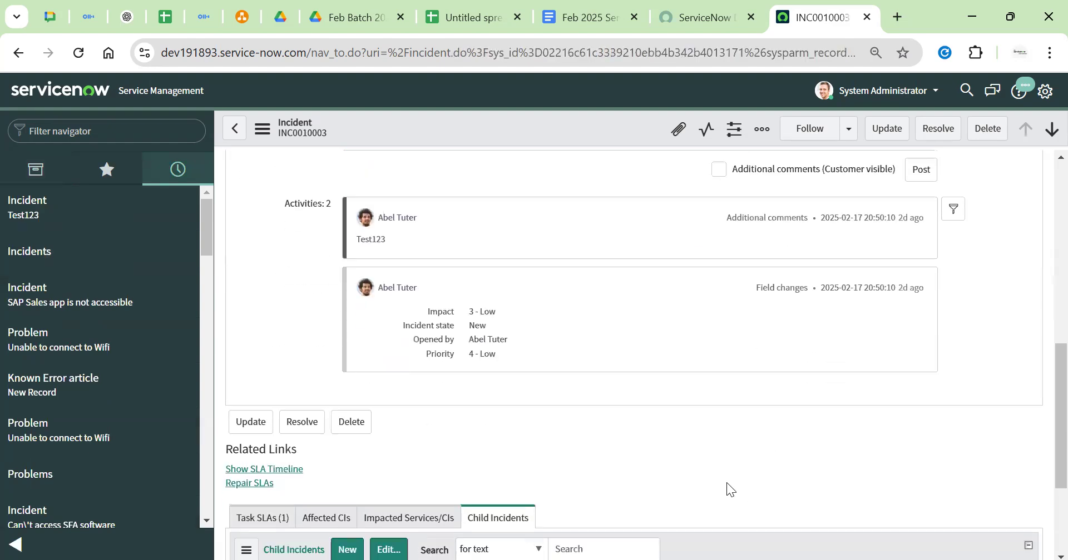
scroll(401, 356, "up", 3)
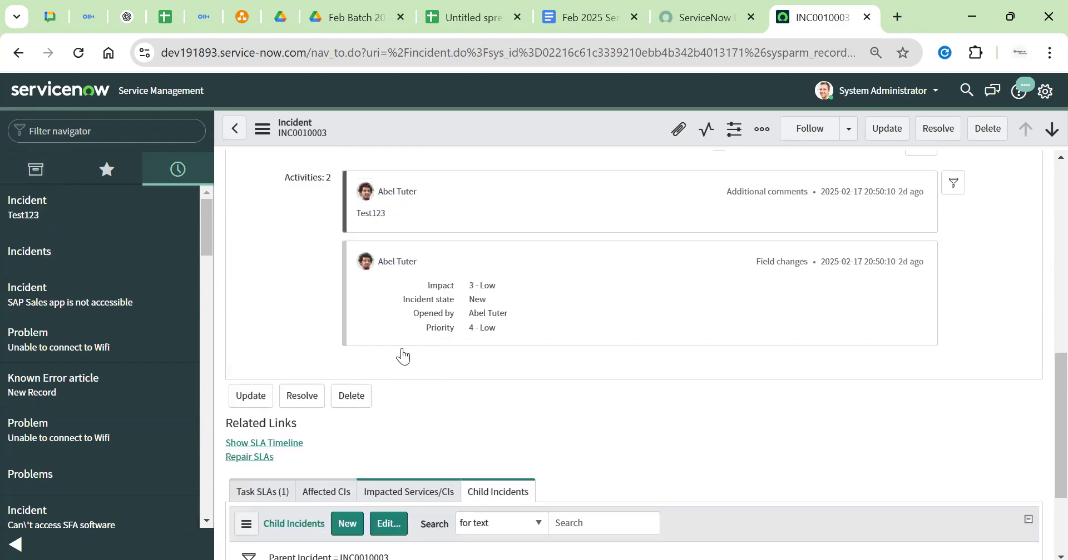
left_click(78, 53)
scroll(350, 305, "down", 3)
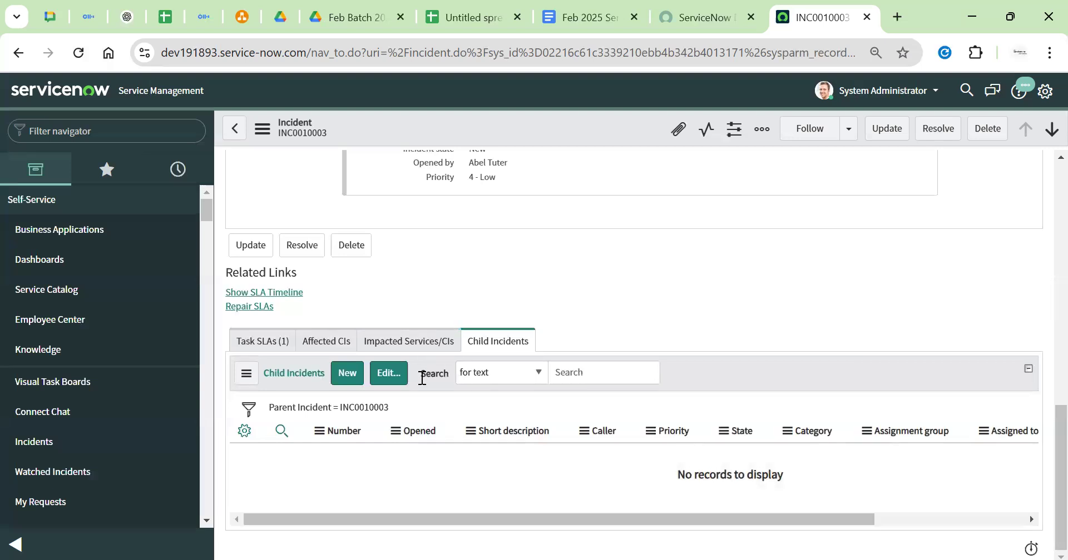
left_click(1044, 91)
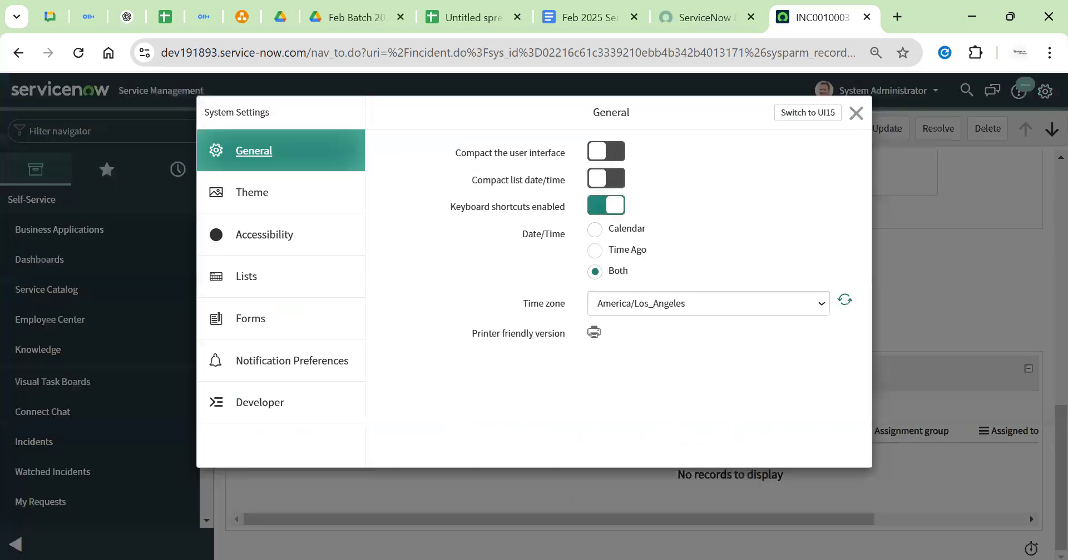
Set related lists to load With the Form and check Notification Preferences
left_click(303, 327)
left_click(596, 176)
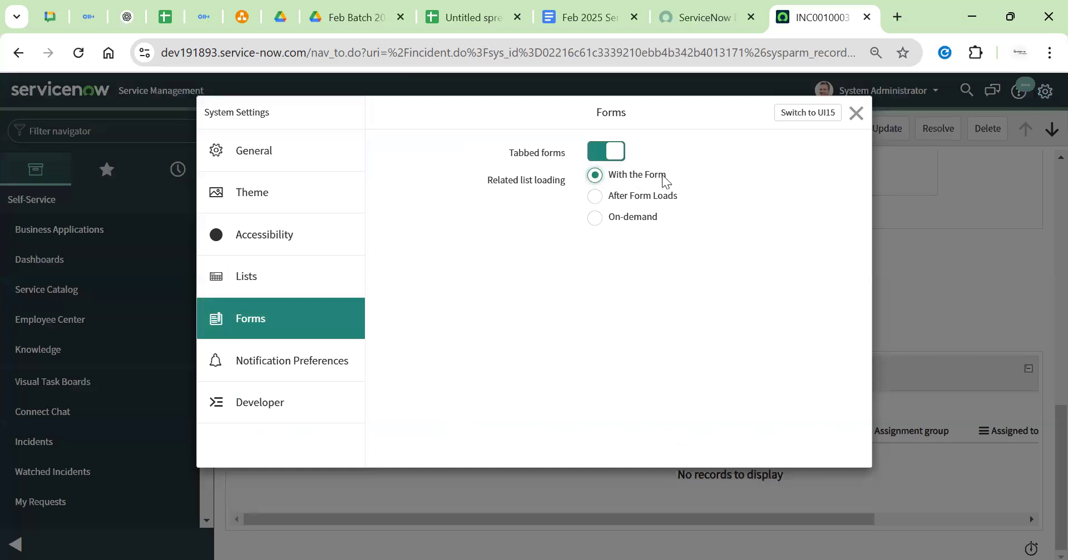
left_click(305, 353)
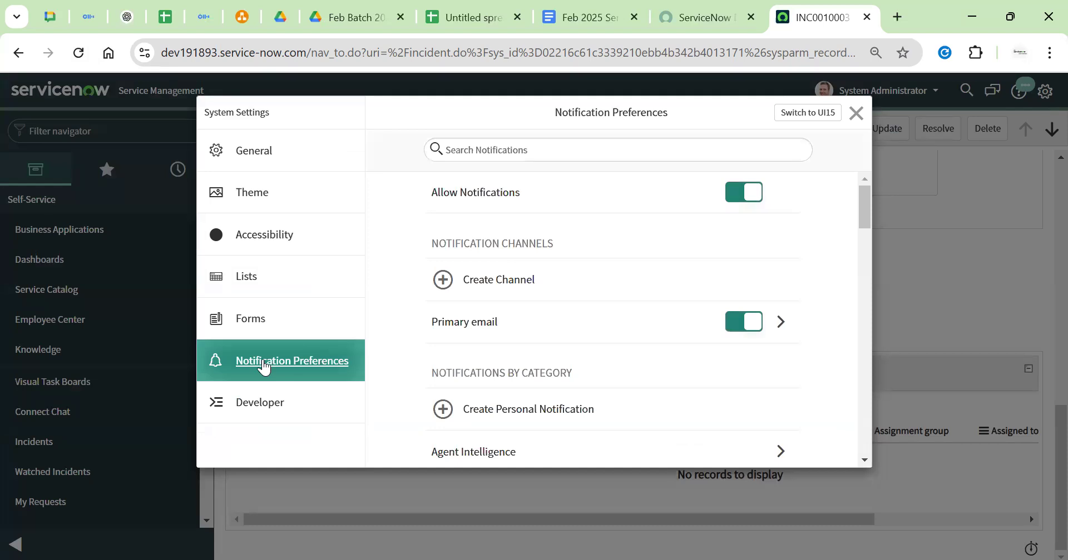
left_click(868, 122)
Return to the ServiceNow Dashboards overview and switch to the draw.io diagram
scroll(790, 281, "up", 10)
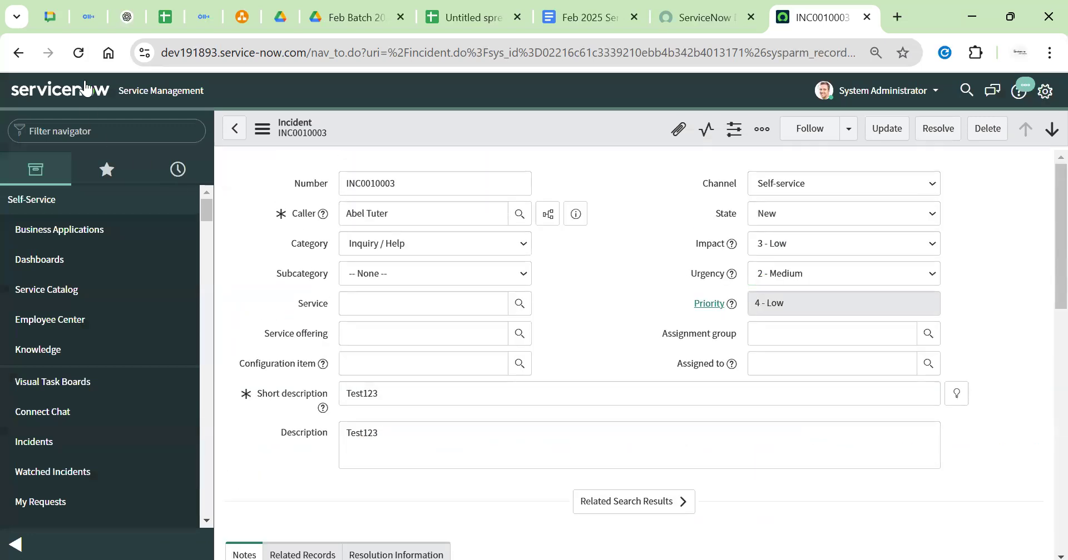
left_click(85, 87)
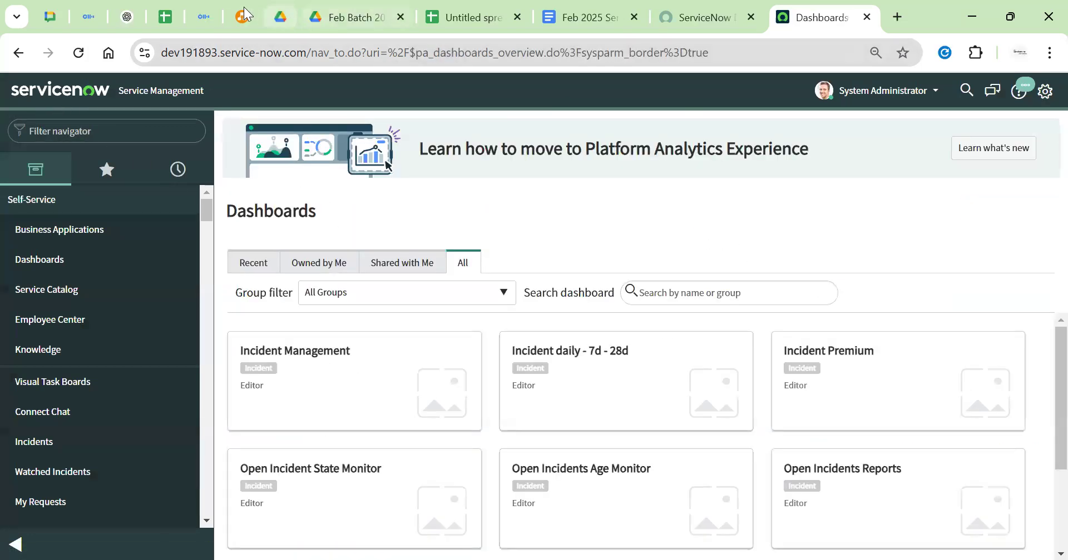
left_click(243, 15)
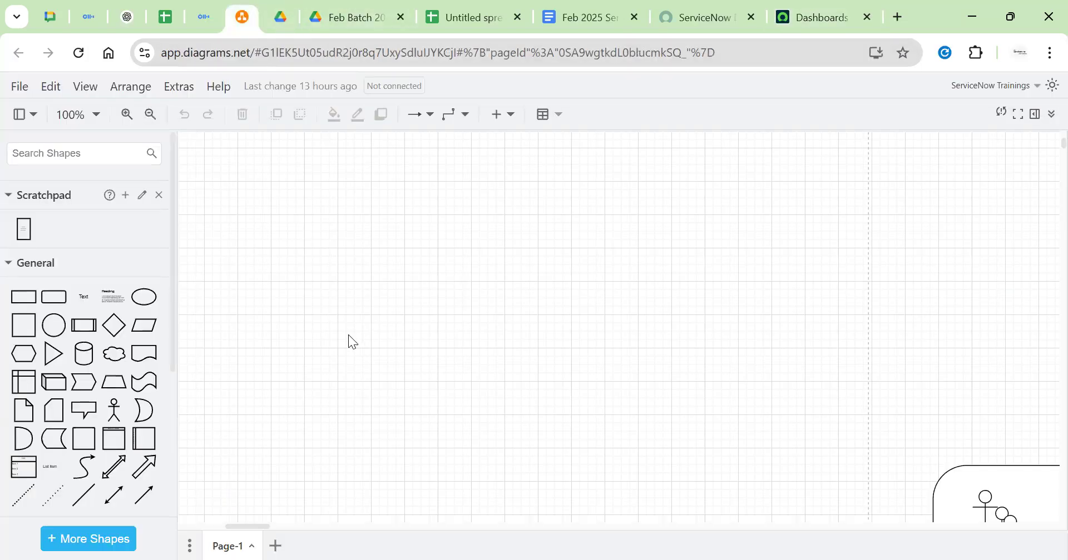
Add an Actor and, to its right, an ellipse labelled INC987654
left_click(128, 414)
left_click_drag(612, 334, 369, 244)
left_click(144, 297)
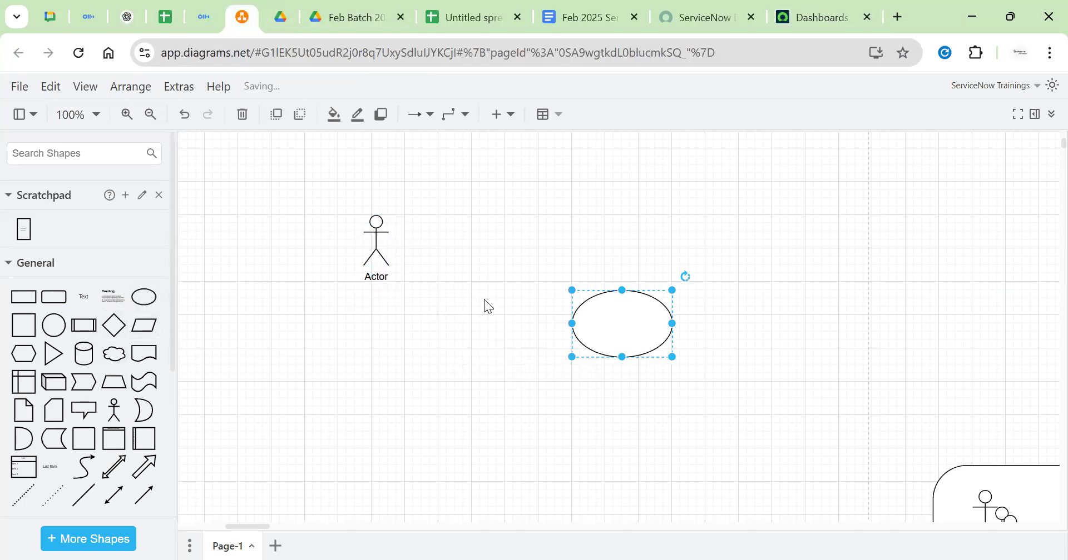
left_click_drag(632, 317, 557, 218)
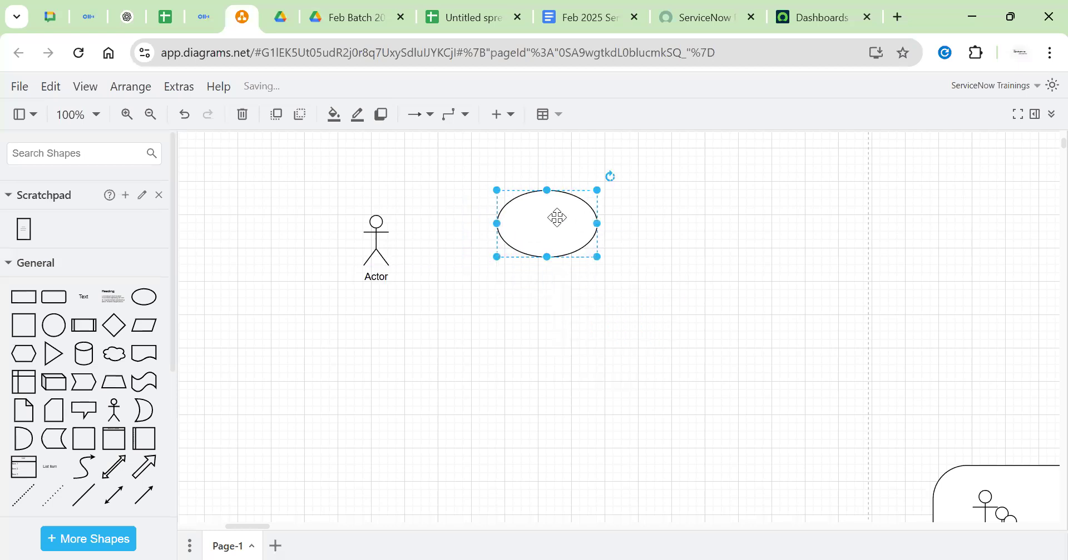
double_click(557, 218)
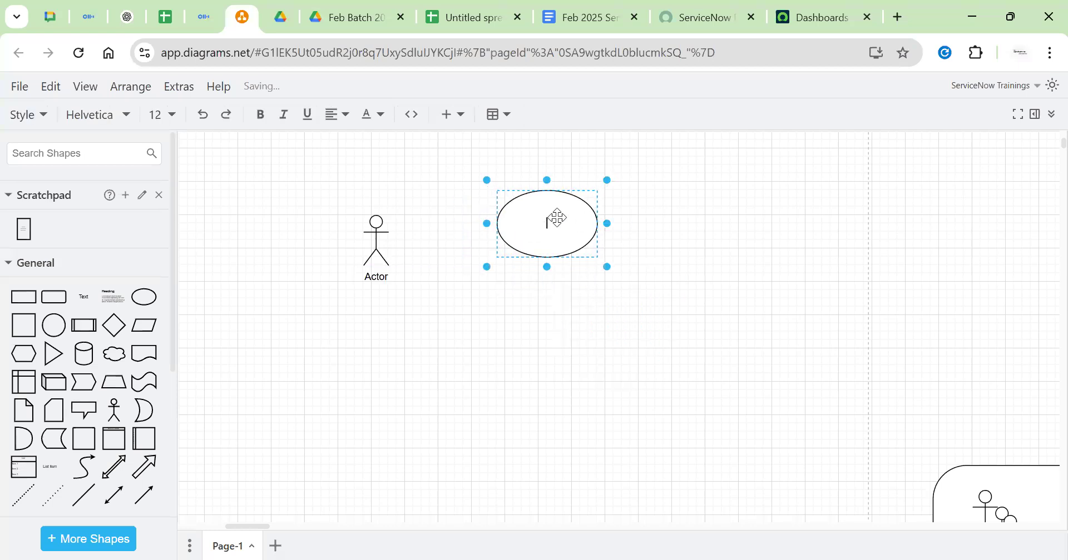
type("INC98765432")
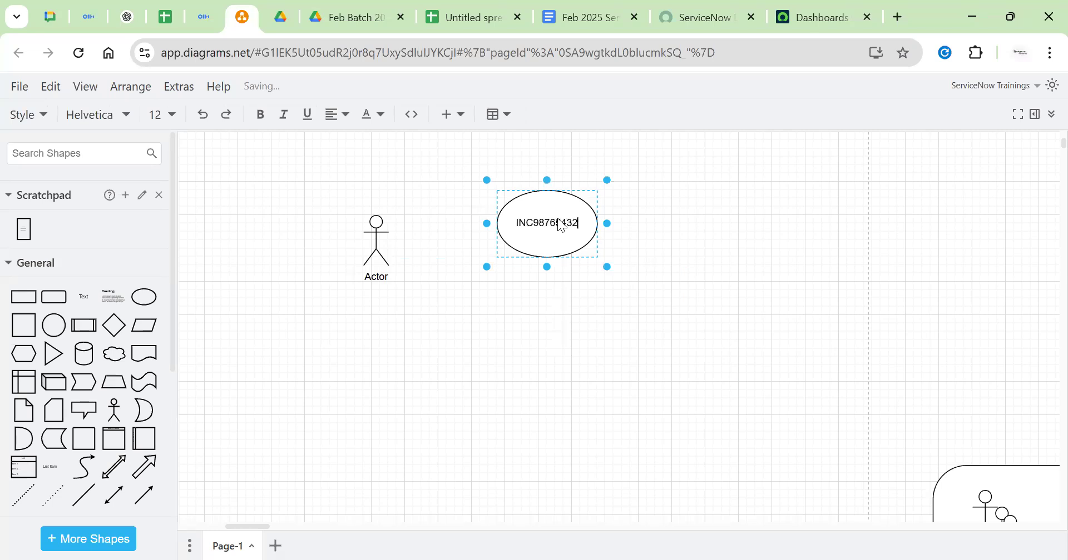
key("BackSpace")
key("BackSpace")
left_click(371, 289)
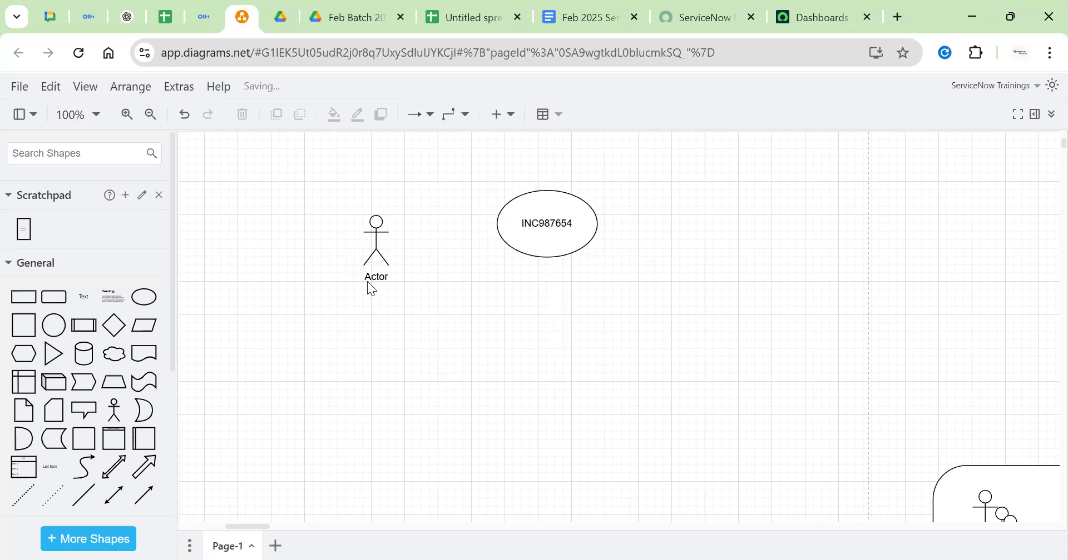
Connect the Actor to the INC987654 ellipse with an arrow
left_click(376, 248)
left_click_drag(424, 241, 559, 229)
left_click(559, 229)
left_click(667, 231)
left_click(568, 227)
left_click(658, 234)
Place a second Actor right of the ellipse and label it Admin/Dev/Helpdesk
left_click_drag(114, 410, 700, 217)
double_click(699, 217)
key("BackSpace")
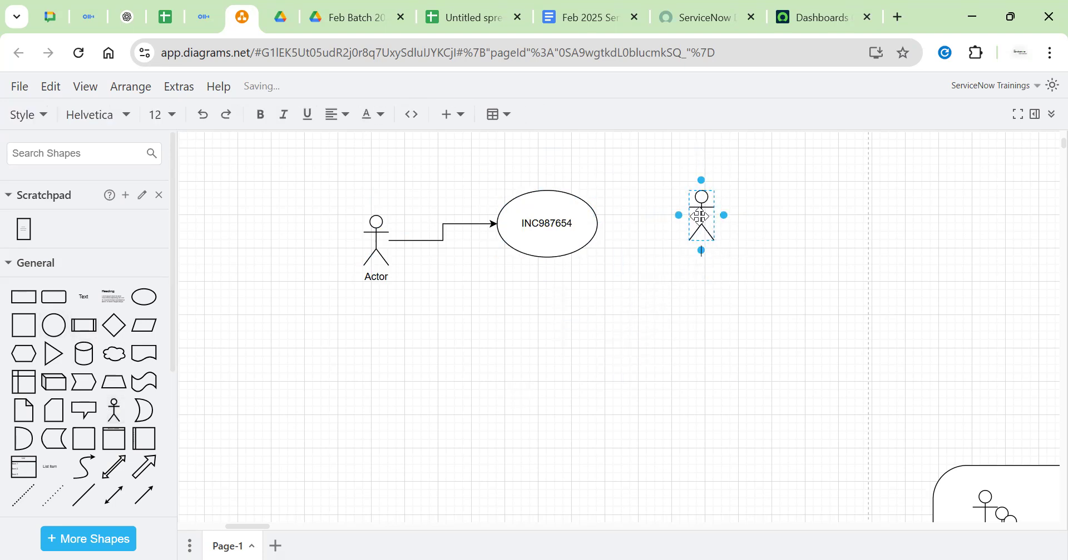
type("Admin/Dev/Helpdesk")
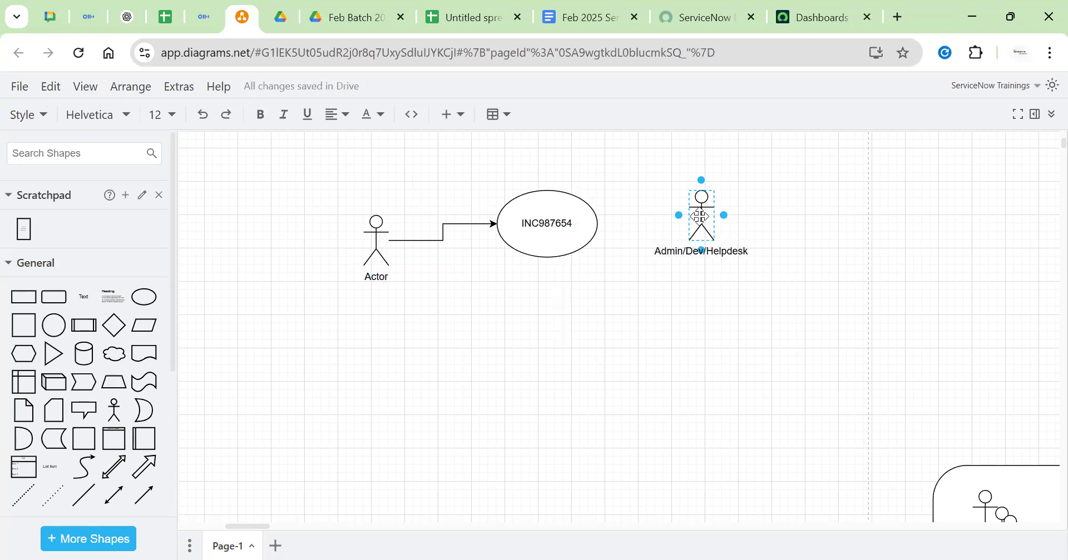
Rename the left Actor to User
left_click(703, 355)
left_click(702, 355)
left_click(696, 220)
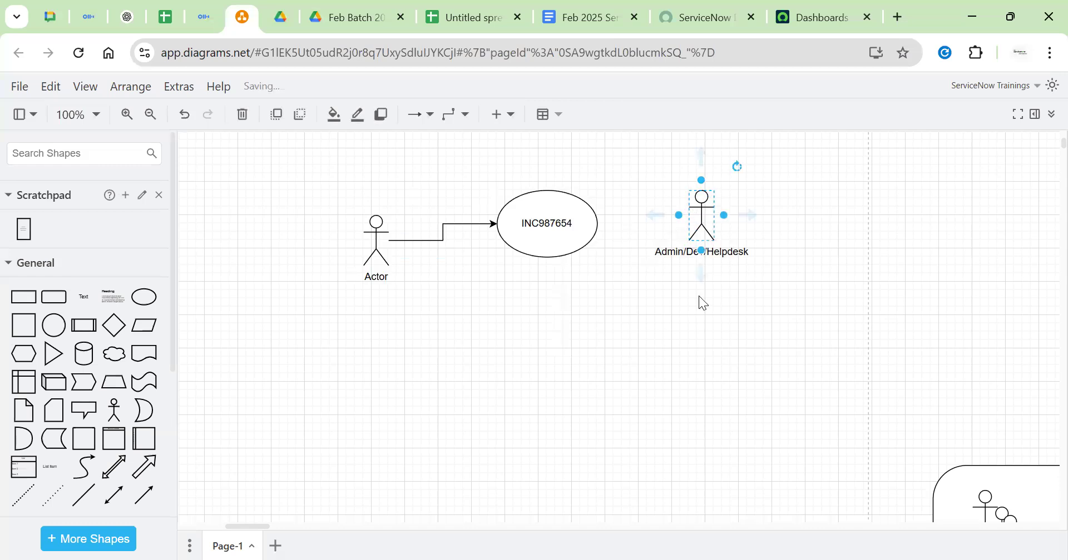
left_click(367, 225)
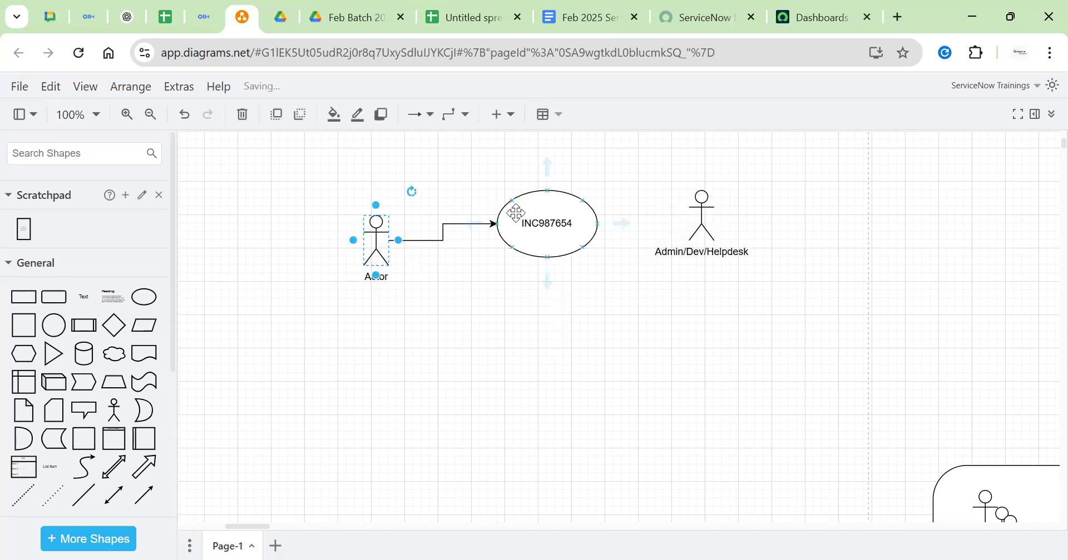
double_click(378, 230)
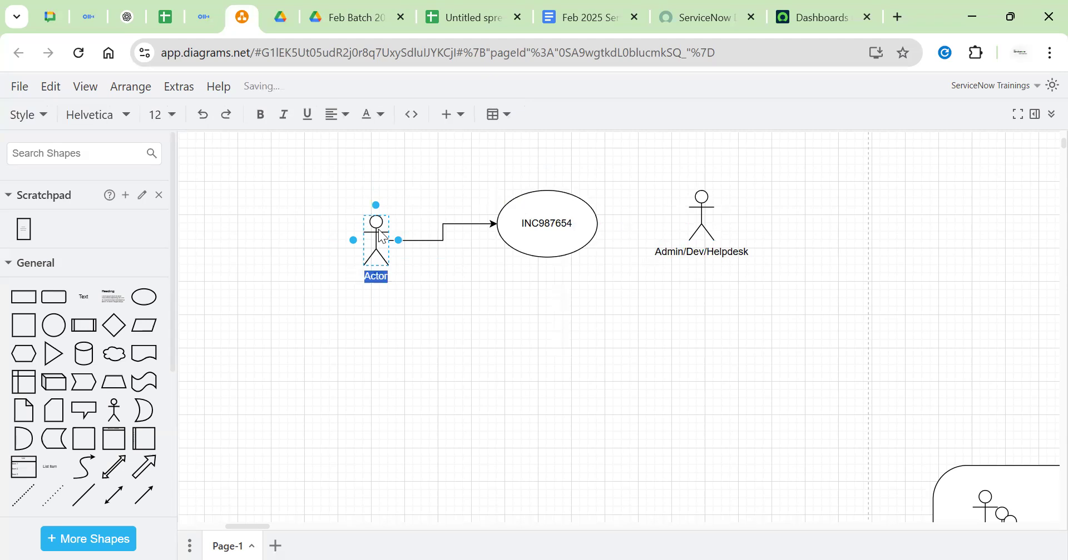
type("User")
left_click(436, 274)
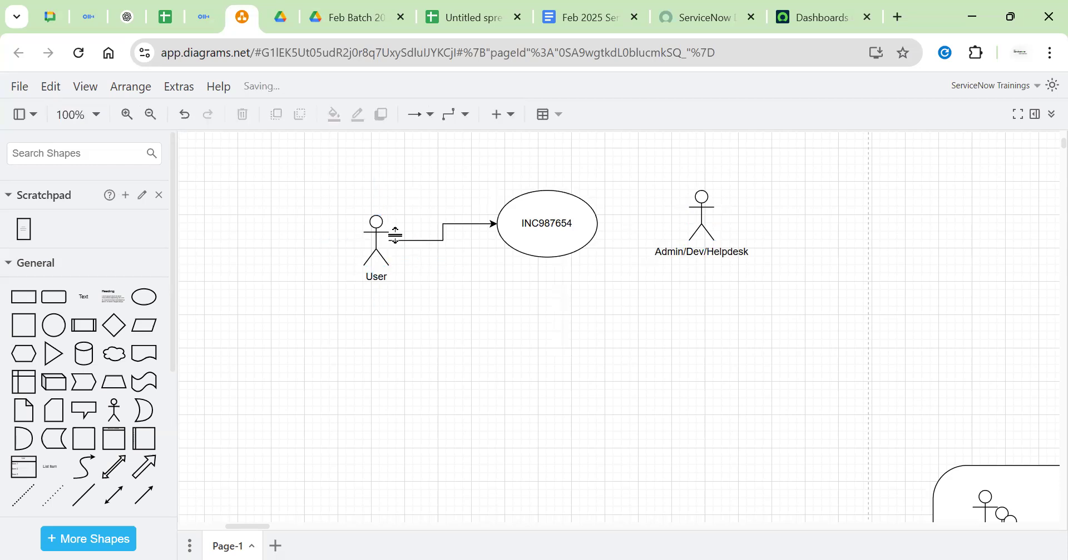
Connect the INC987654 ellipse to the Admin/Dev/Helpdesk actor with an arrow
left_click(709, 213)
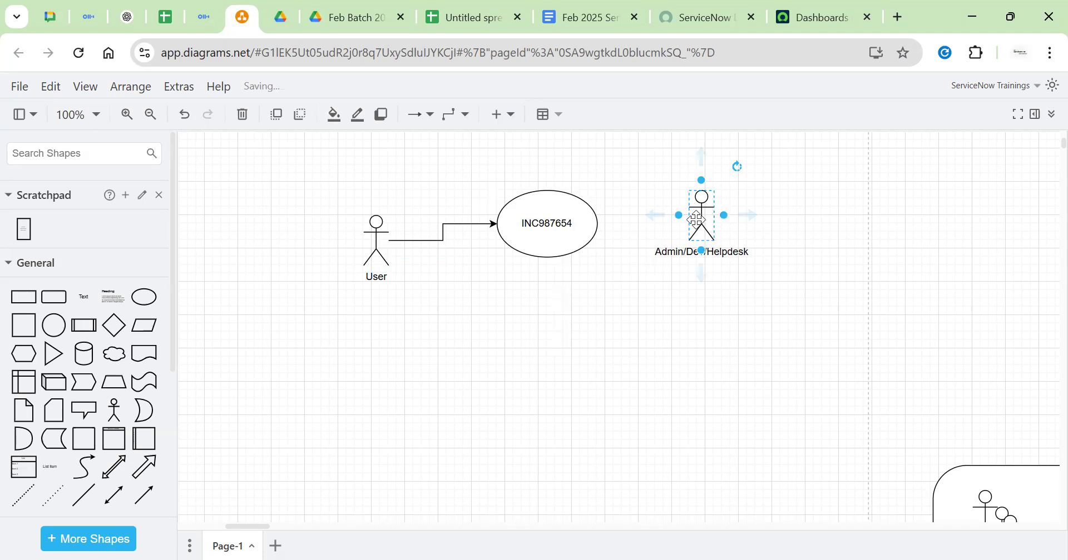
left_click(546, 217)
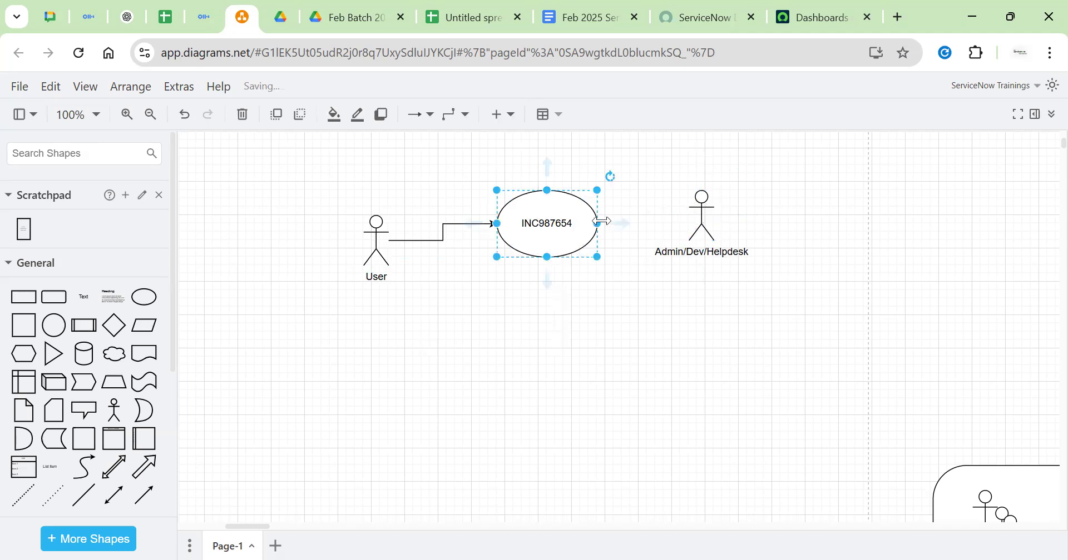
left_click_drag(613, 224, 692, 217)
left_click(770, 210)
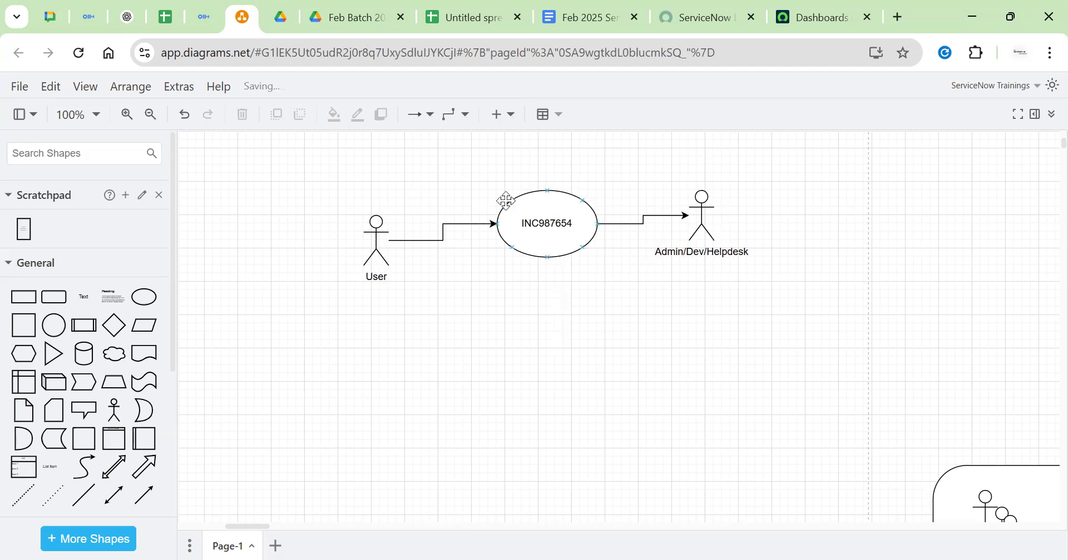
Insert a text label reading 'New Inprogress' below the INC987654 ellipse
left_click(376, 257)
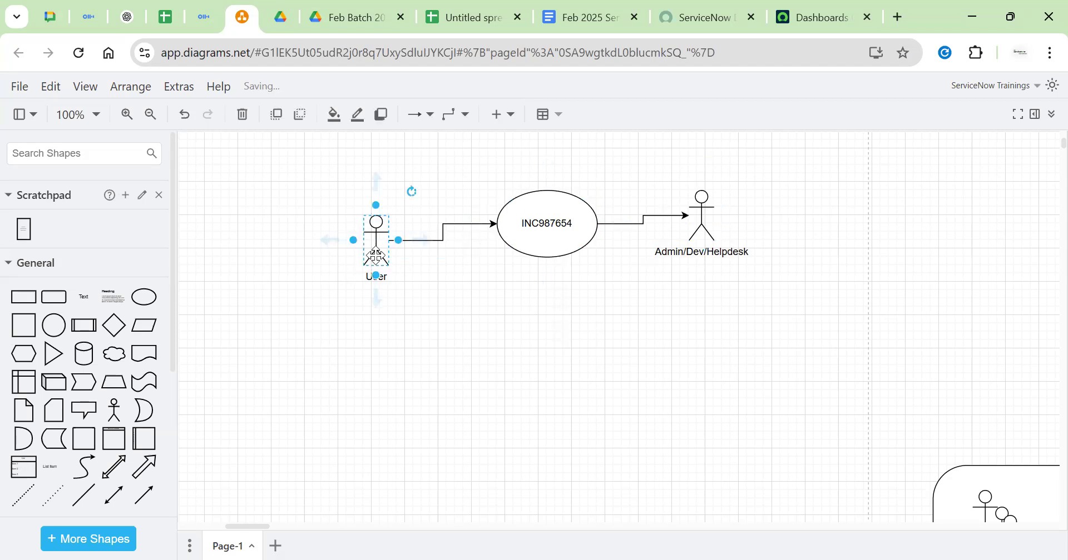
left_click(410, 327)
left_click(376, 250)
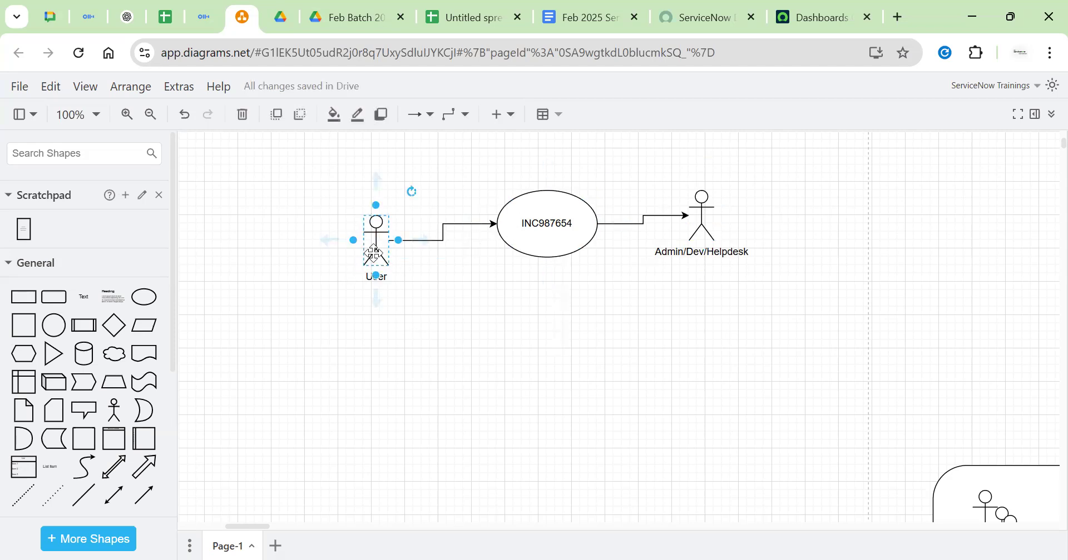
left_click(533, 219)
left_click(542, 299)
double_click(541, 284)
left_click(544, 287)
type("New Inprogress")
Extend the state list with Onhold, Resolved, Closed and Cancelled, then move it lower
left_click(699, 229)
left_click(699, 229)
left_click(539, 292)
left_click(531, 208)
left_click(543, 294)
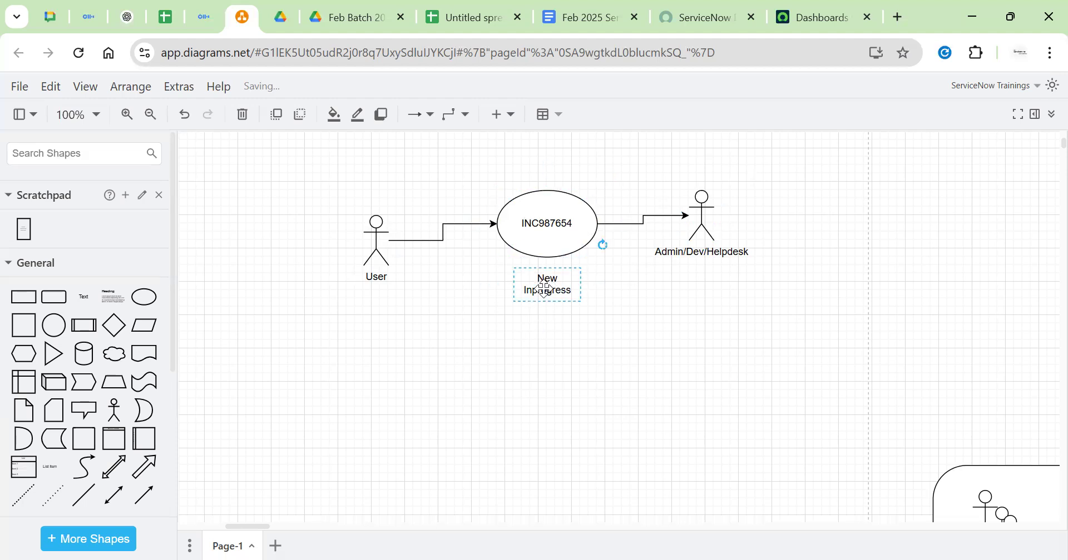
double_click(543, 295)
left_click(547, 298)
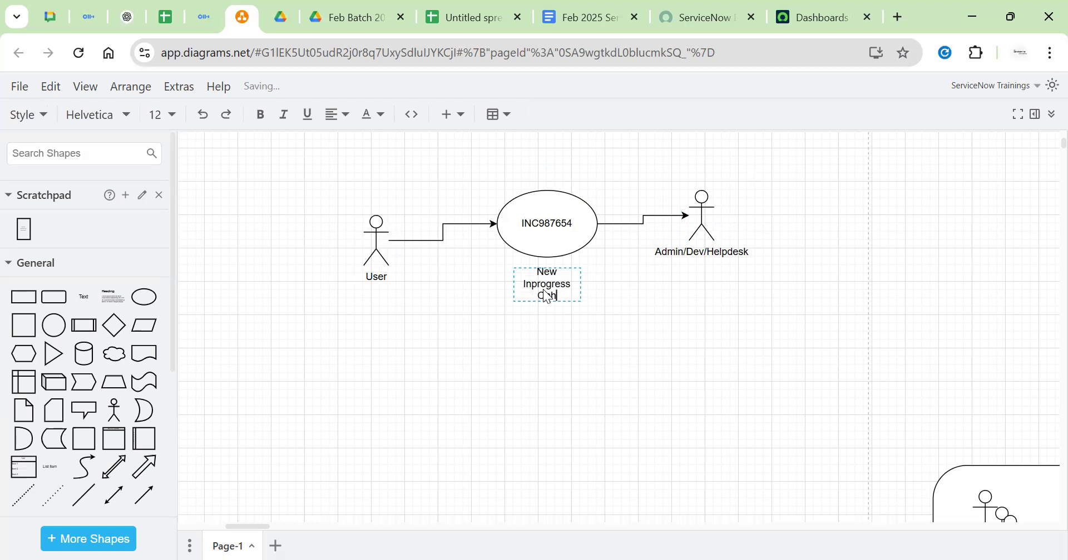
type("Onhold ")
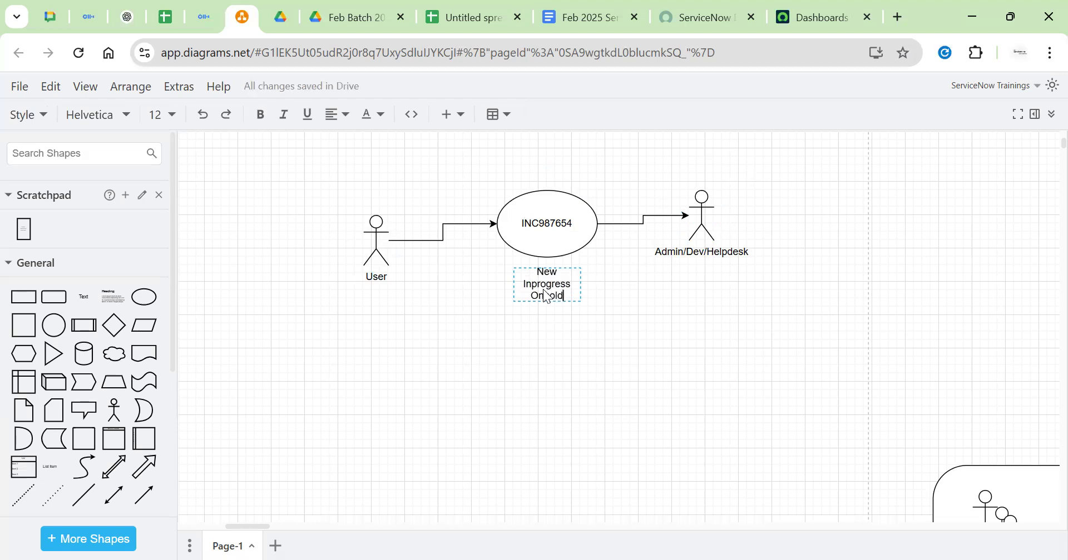
type("Resolv")
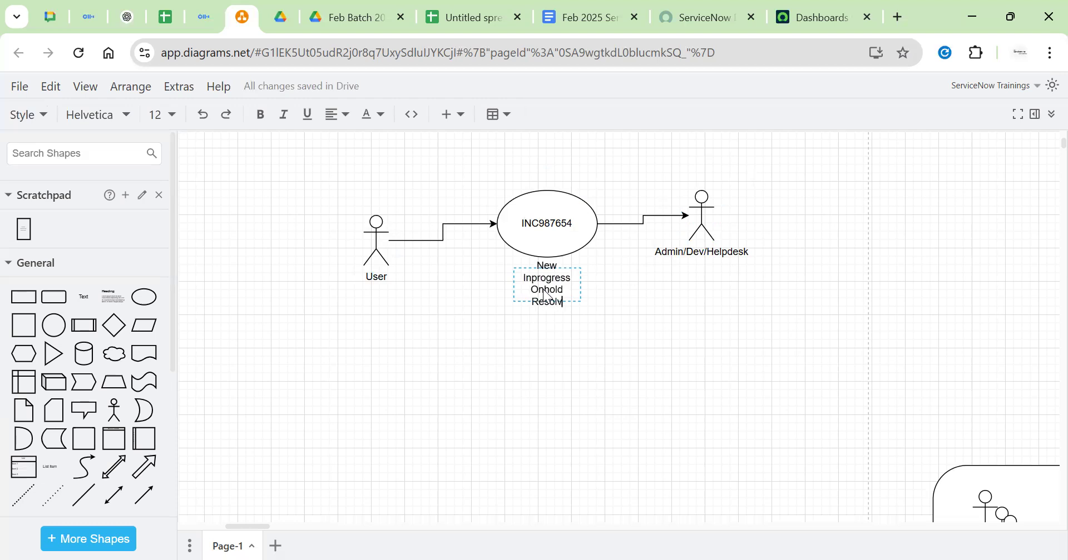
type("ed Closed")
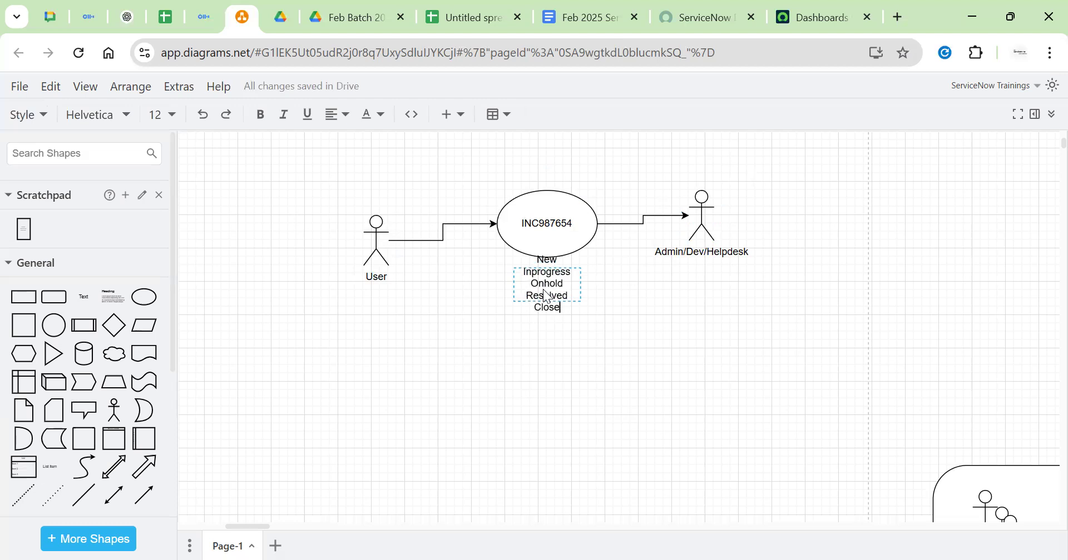
key("Return")
type("Cancelled")
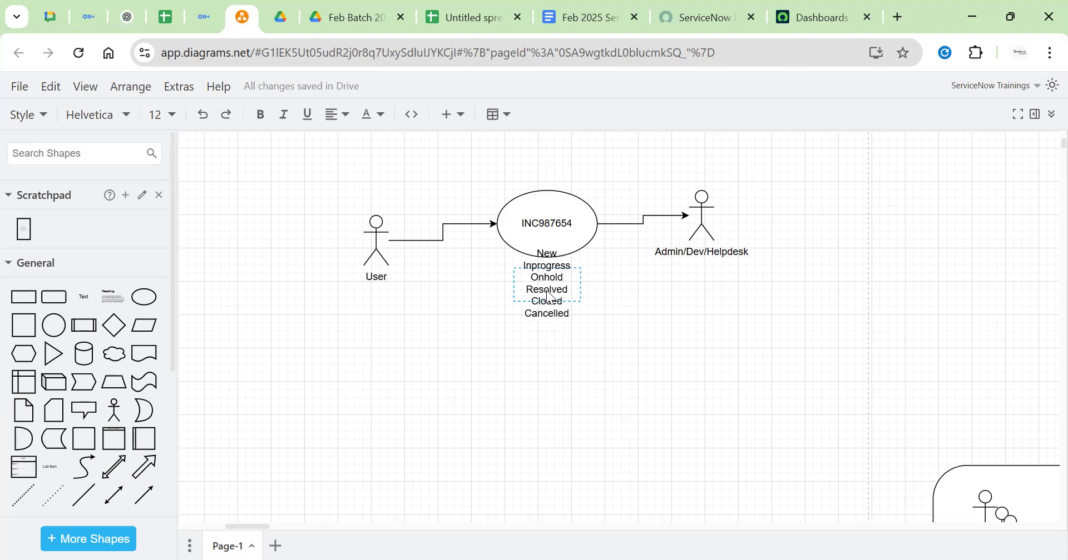
left_click(486, 282)
left_click_drag(556, 287, 555, 342)
Add a 'States' text label above the state list
left_click(544, 287)
double_click(544, 286)
left_click(544, 288)
type("S")
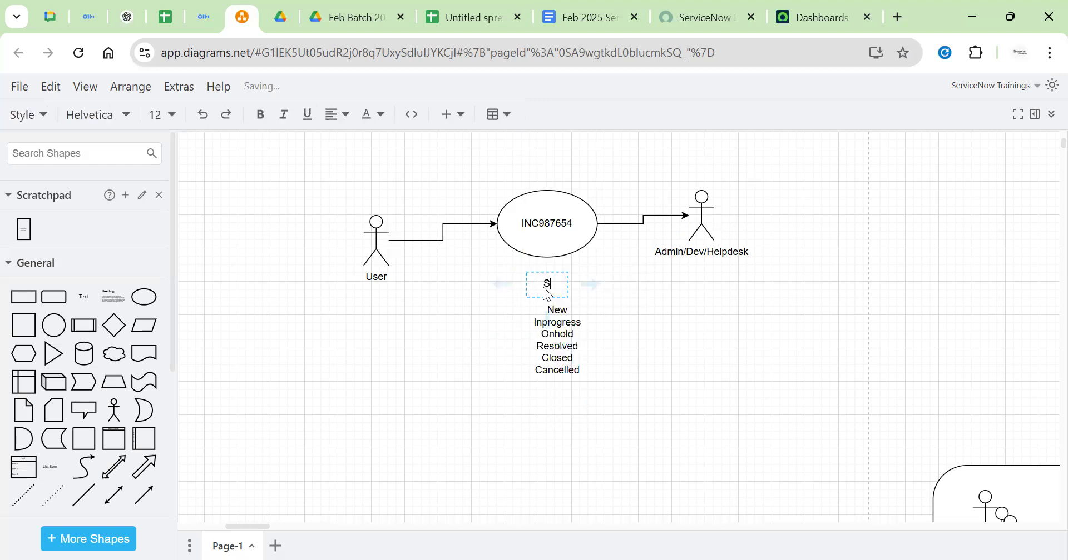
type("tates")
left_click(670, 310)
mouse_move(546, 281)
left_mouse_down()
mouse_move(566, 282)
mouse_move(558, 287)
left_mouse_up()
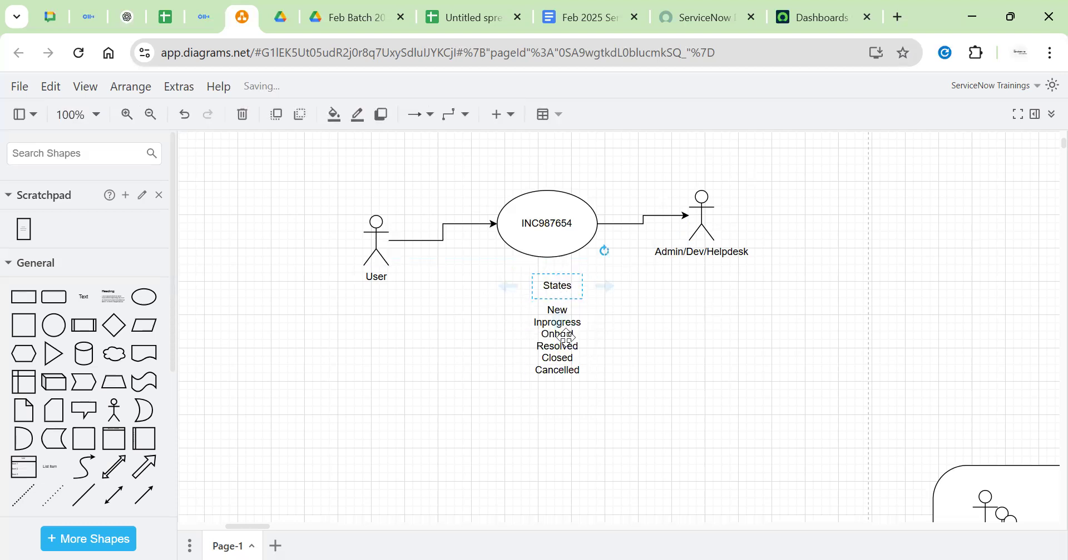
left_click(722, 269)
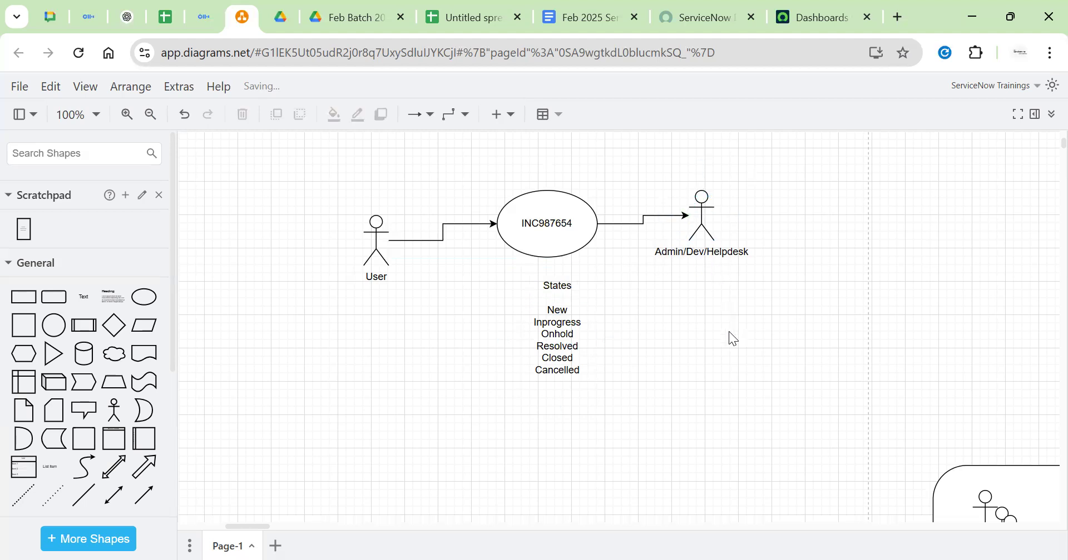
scroll(732, 325, "up", 1)
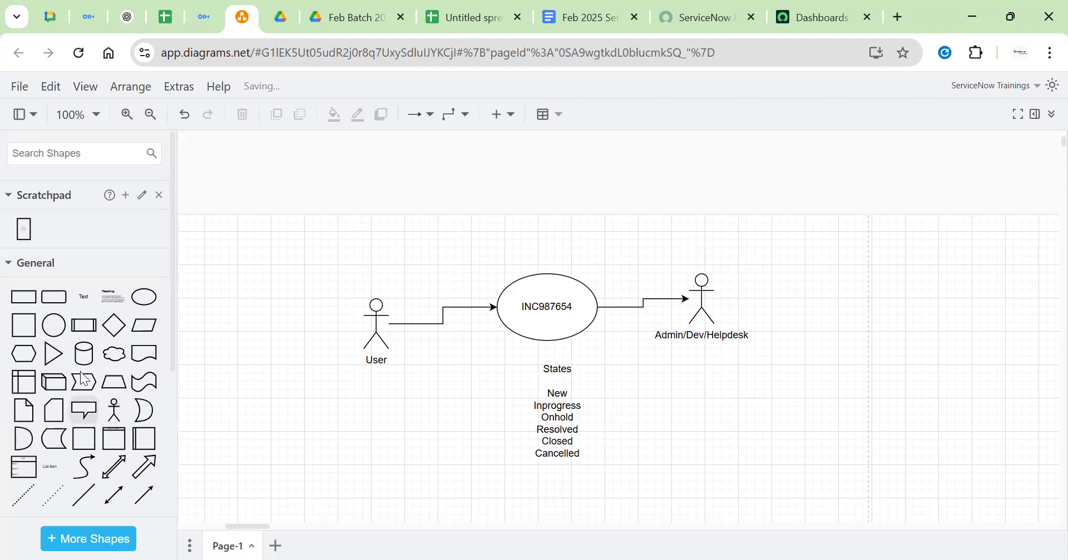
Add a cloud shape labelled Notification to the diagram
left_click(114, 354)
left_click_drag(622, 331, 623, 525)
scroll(623, 429, "up", 1)
scroll(627, 437, "down", 3)
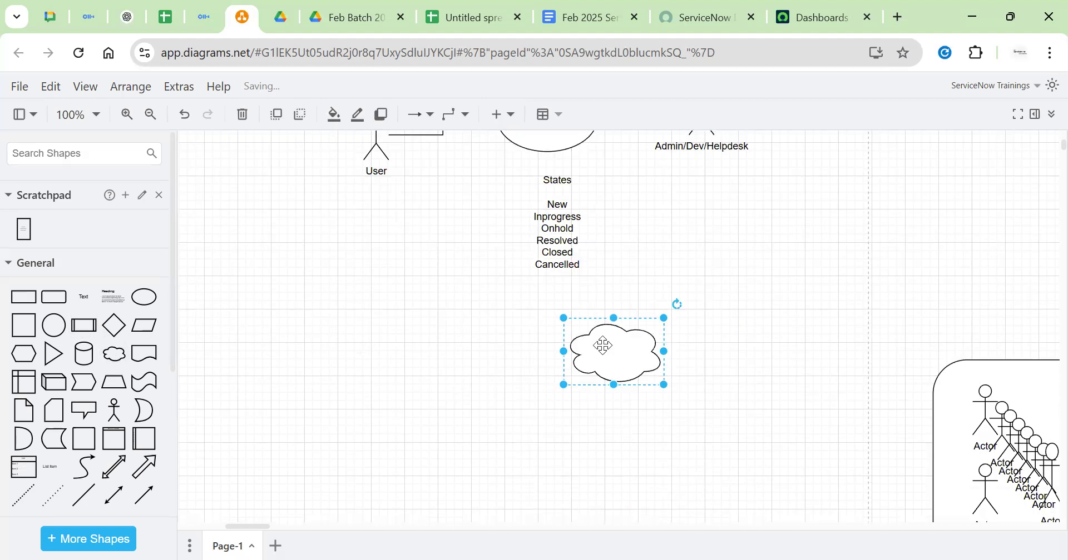
left_click_drag(628, 372, 464, 268)
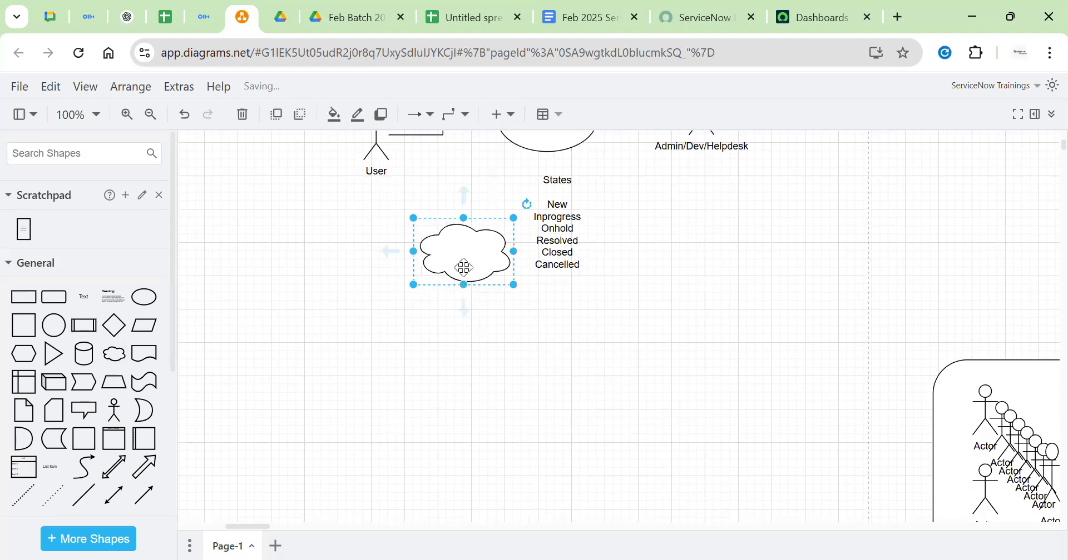
double_click(464, 268)
type("Notification")
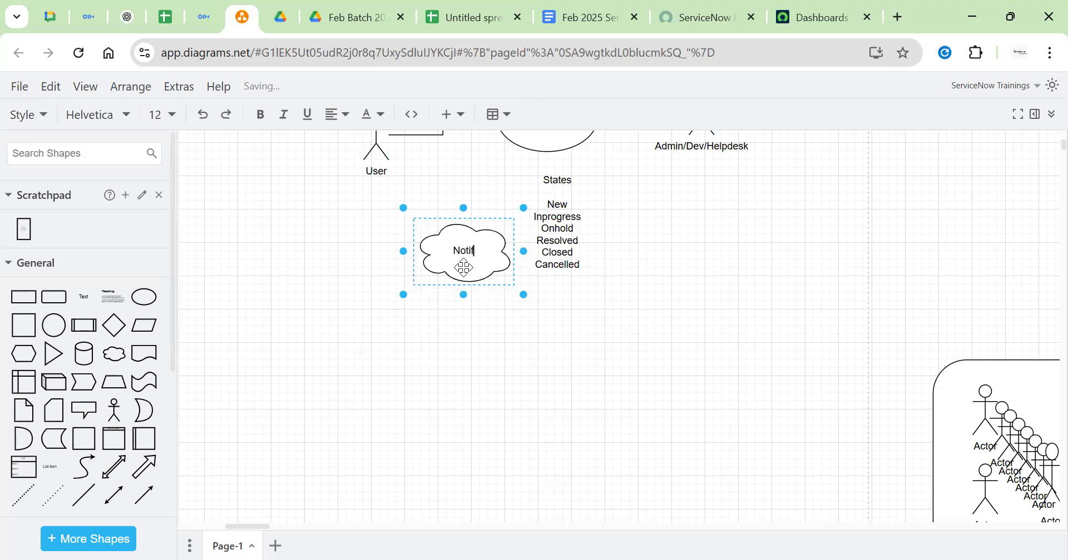
left_click(598, 355)
Move the state list lower, States to its right, and the cloud just below INC987654
scroll(582, 265, "up", 1)
left_click(377, 233)
left_click(557, 211)
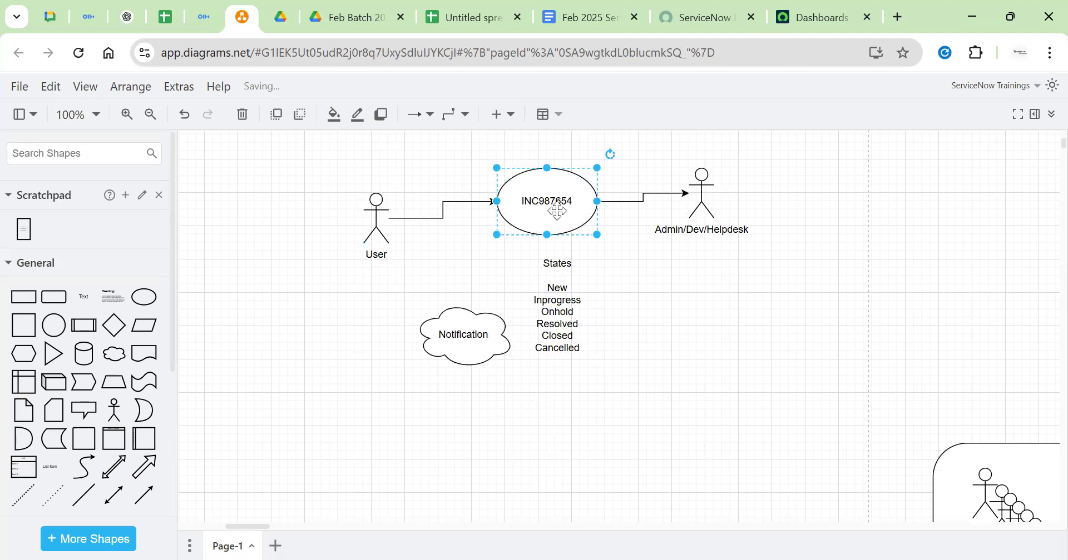
left_click(699, 215)
left_click(498, 332)
left_click_drag(596, 317, 577, 383)
left_click_drag(570, 260, 615, 371)
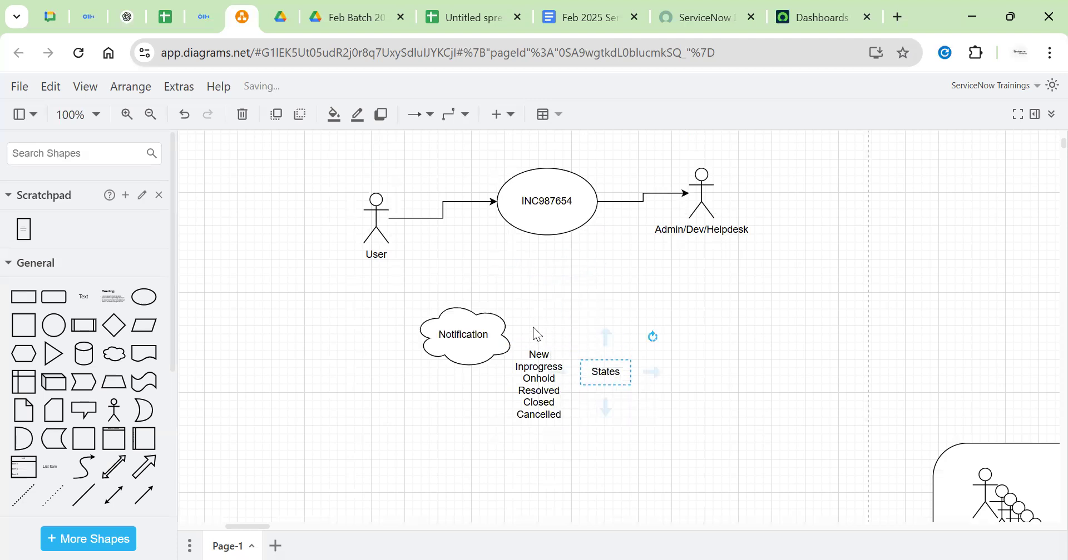
left_click_drag(472, 337, 563, 285)
left_click(672, 293)
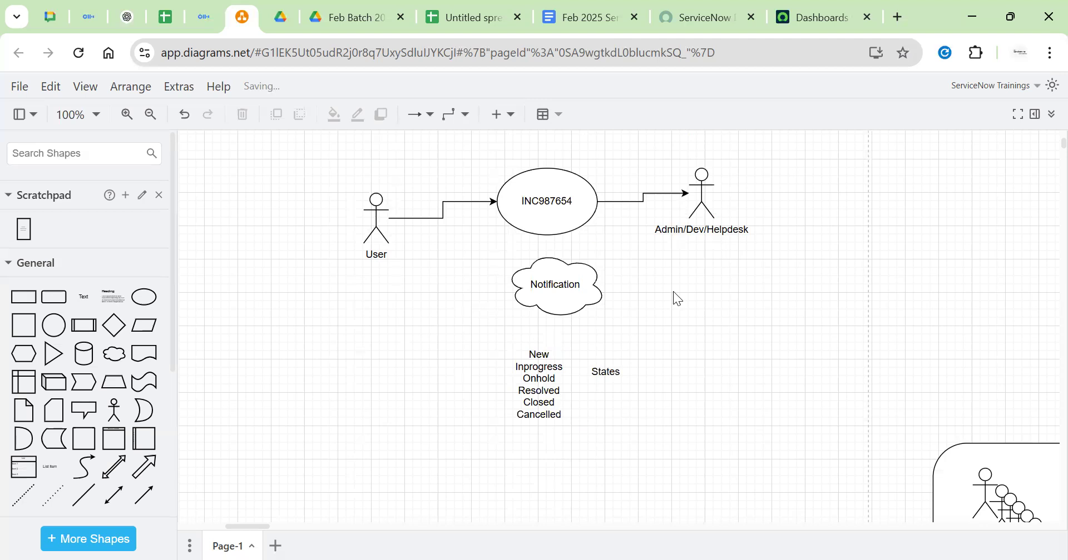
left_click(699, 197)
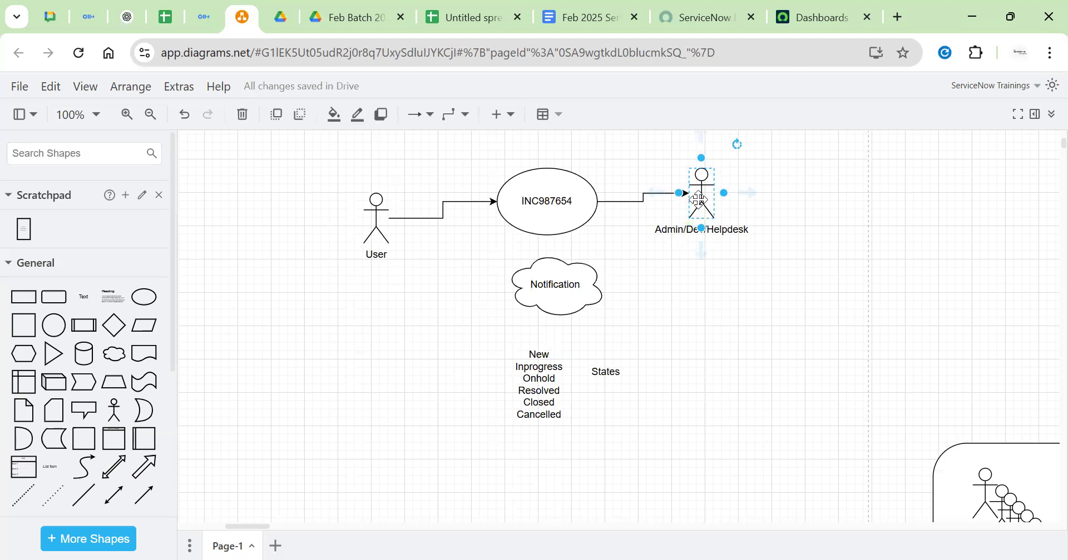
left_click(568, 287)
mouse_move(568, 287)
left_mouse_down()
mouse_move(562, 311)
mouse_move(566, 294)
left_mouse_up()
left_click(760, 272)
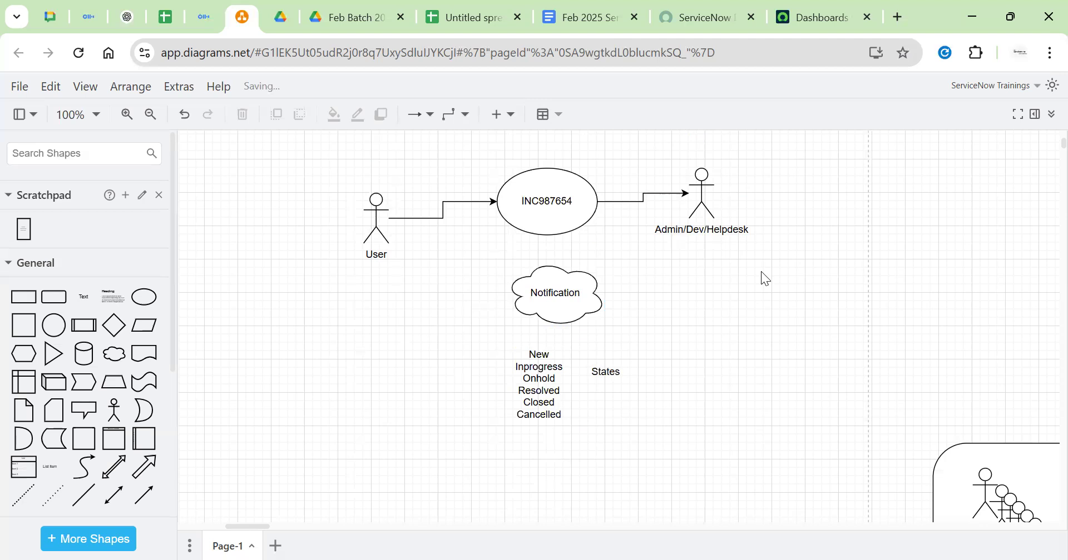
Draw an arrow from the Admin/Dev/Helpdesk actor down into the Notification cloud
left_click(704, 194)
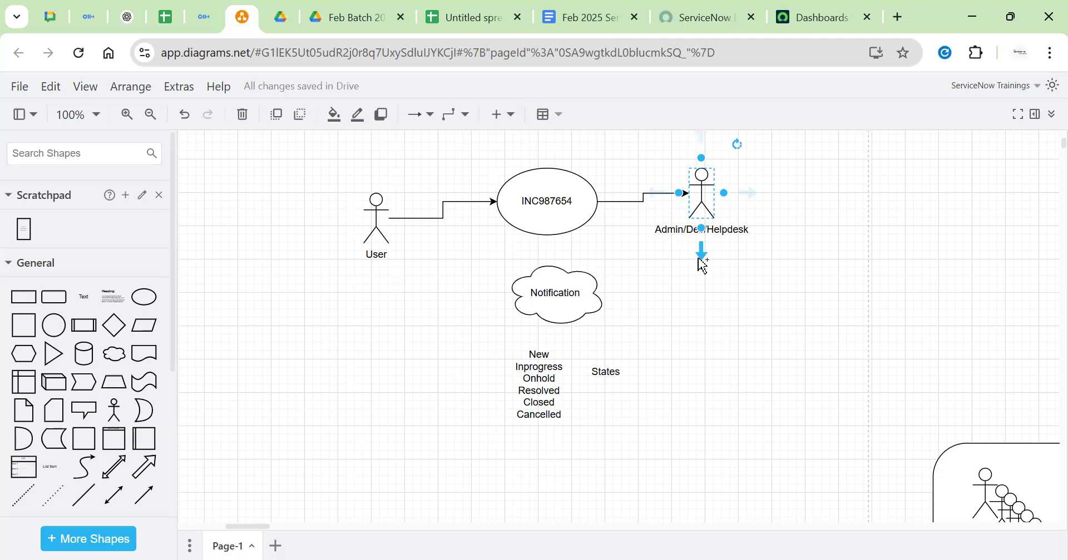
left_click_drag(684, 276, 592, 294)
left_click_drag(640, 193, 654, 275)
left_click_drag(662, 290, 705, 285)
left_click(759, 277)
Draw an arrow from the Notification cloud to the User actor
left_click(586, 294)
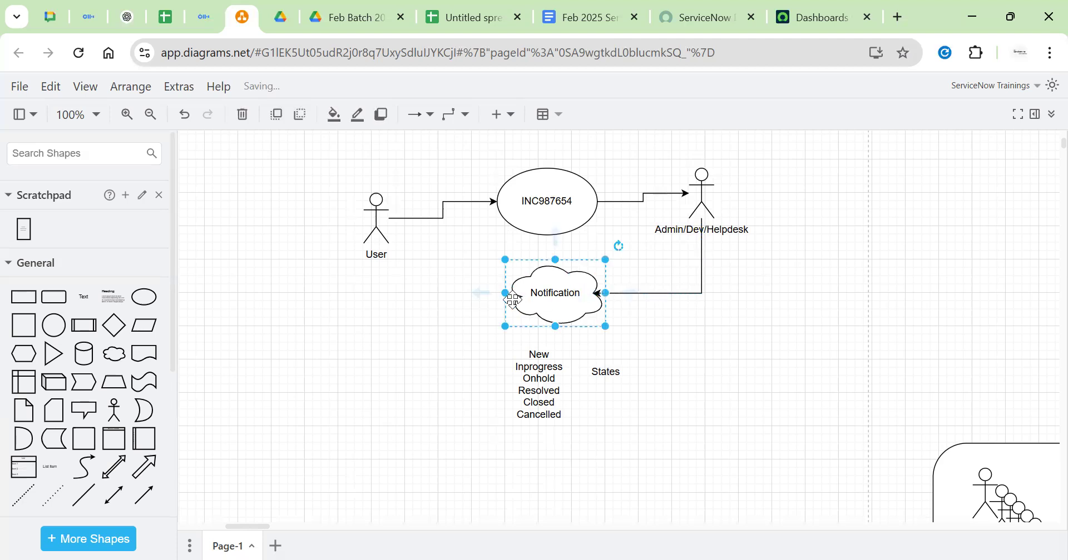
left_click_drag(479, 291, 372, 255)
left_click(453, 247)
left_click(534, 391)
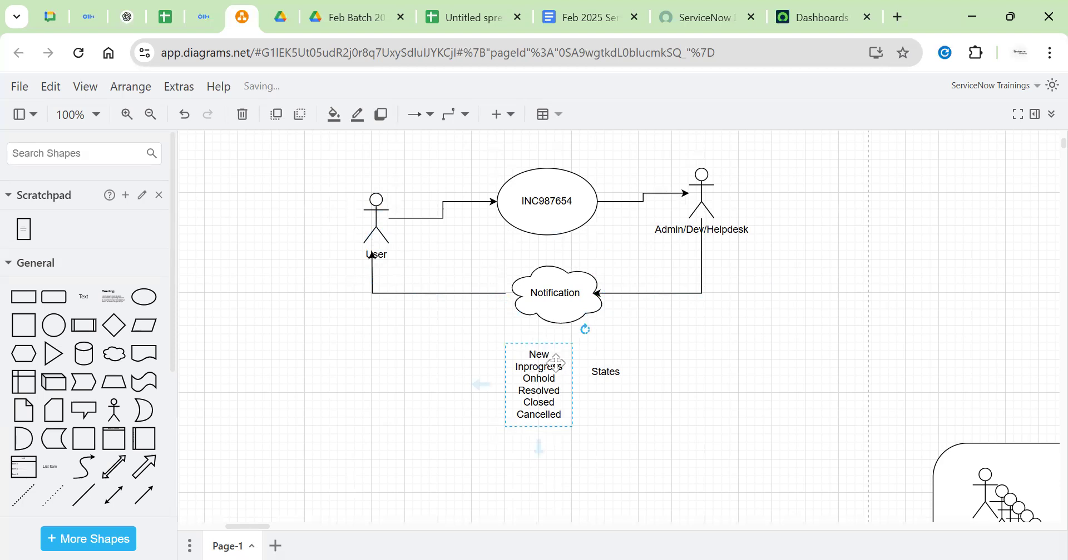
left_click(541, 303)
left_click(362, 214)
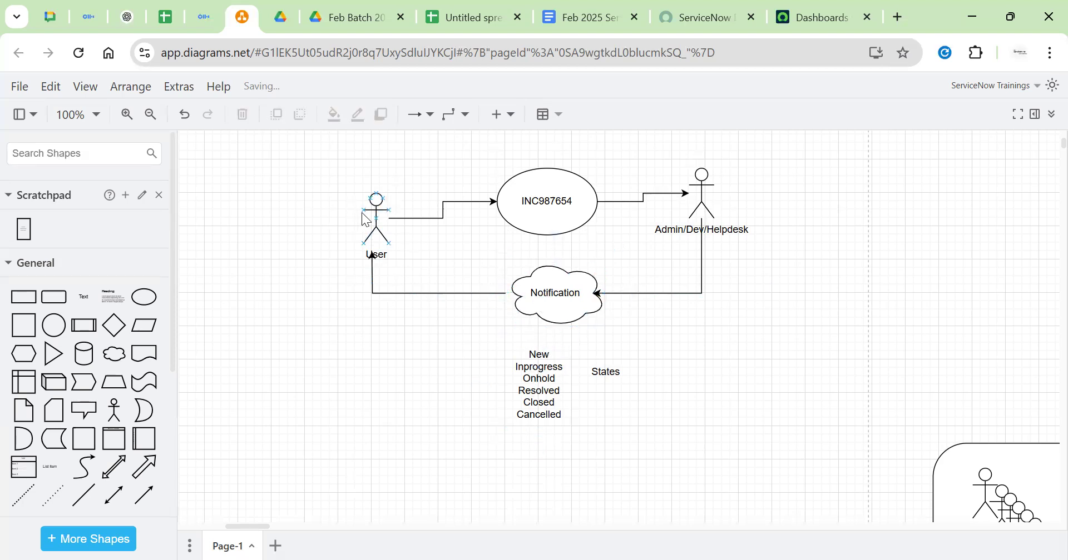
Nudge the Notification cloud slightly to the left
left_click(376, 226)
left_click(576, 288)
left_click(770, 320)
mouse_move(543, 281)
left_mouse_down()
mouse_move(514, 281)
mouse_move(532, 281)
left_mouse_up()
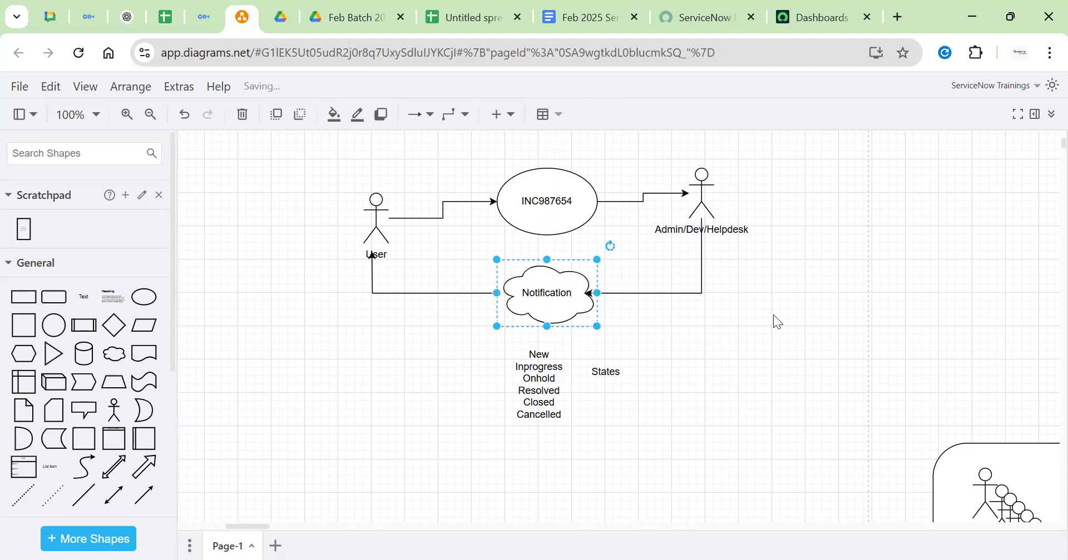
left_click(777, 323)
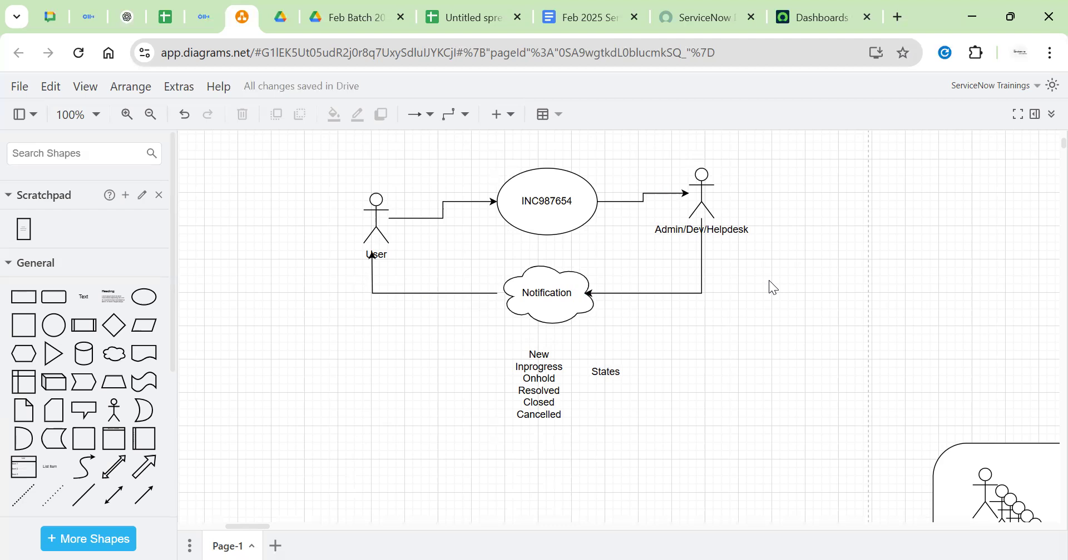
In ServiceNow notification preferences, toggle Primary email and Allow Notifications off, then back on
left_click(837, 21)
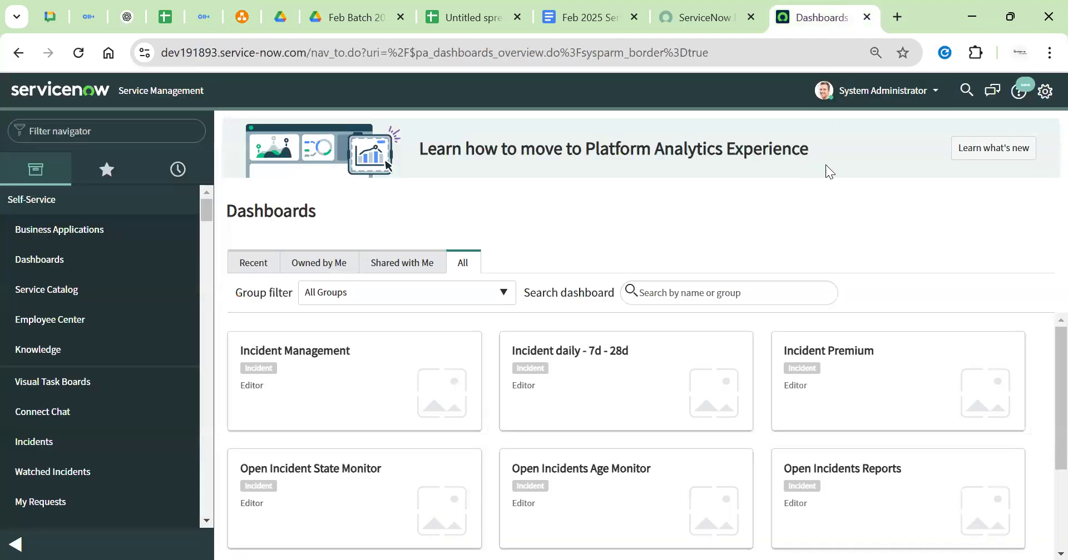
left_click(1045, 90)
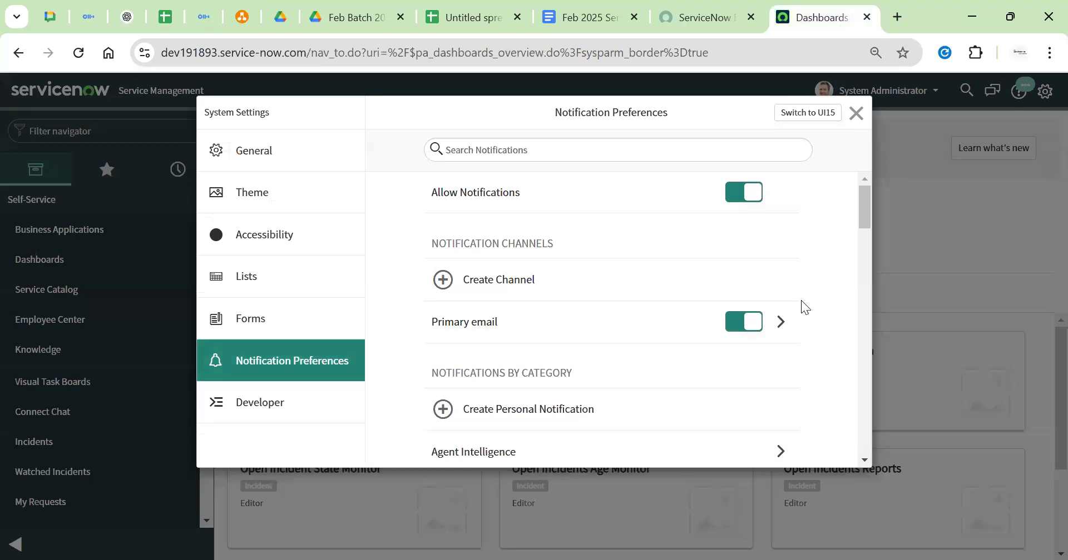
scroll(799, 301, "down", 10)
scroll(800, 301, "up", 5)
scroll(801, 309, "up", 5)
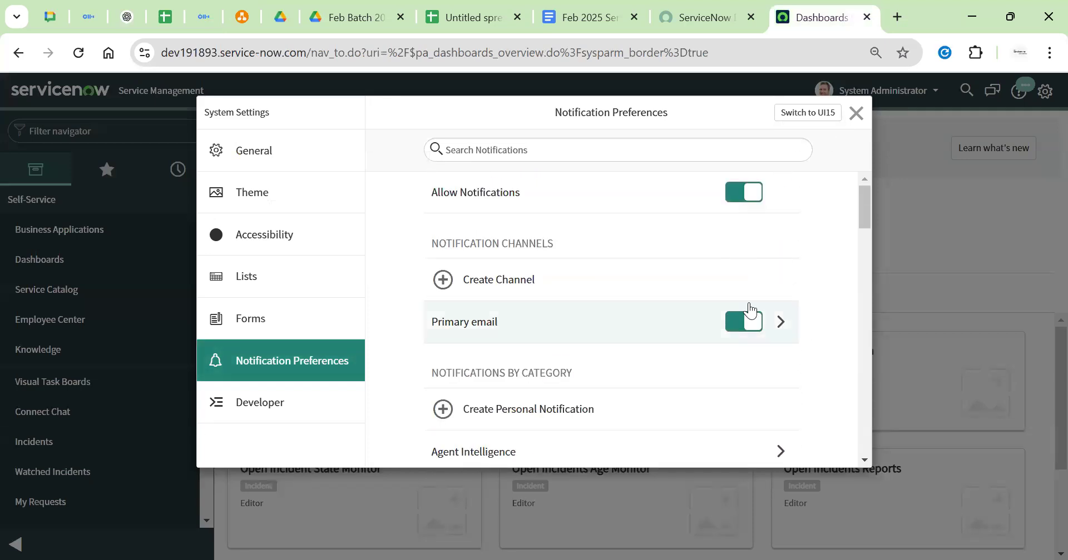
left_click(739, 322)
left_click(748, 210)
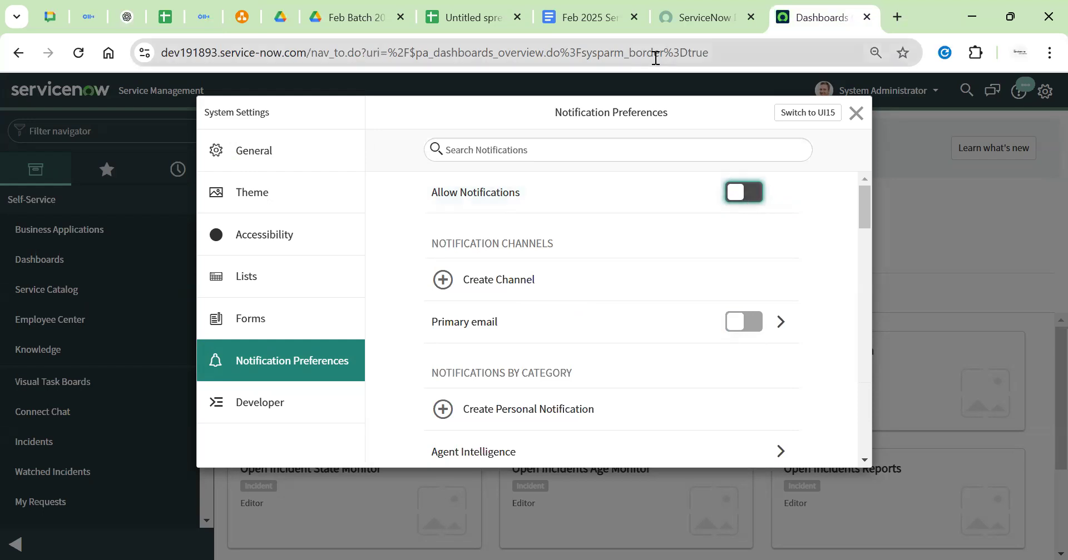
left_click(745, 194)
left_click(754, 324)
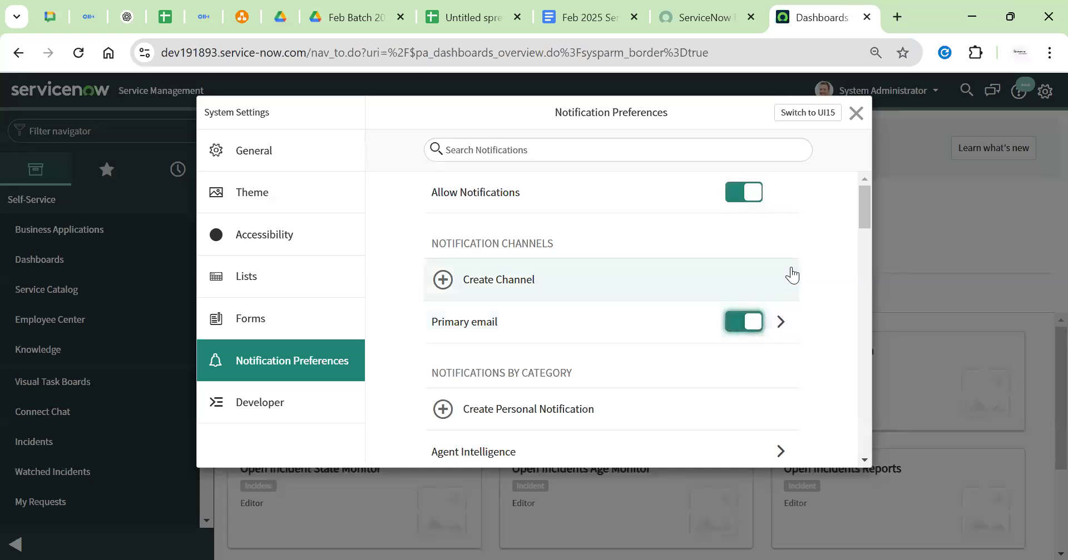
left_click(855, 114)
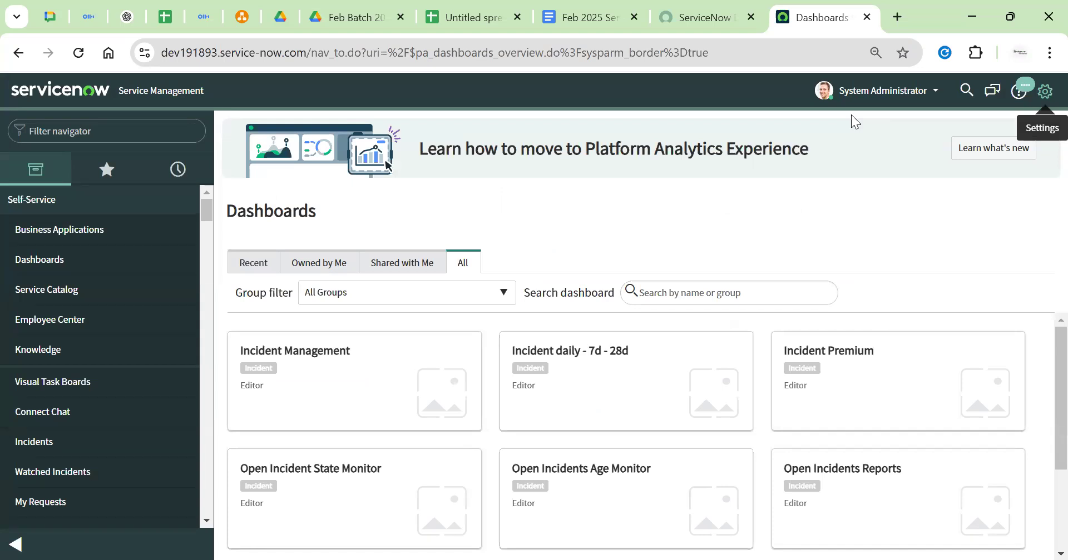
Filter the navigator for 'email prope' and open Email Properties
left_click(153, 139)
type("email p")
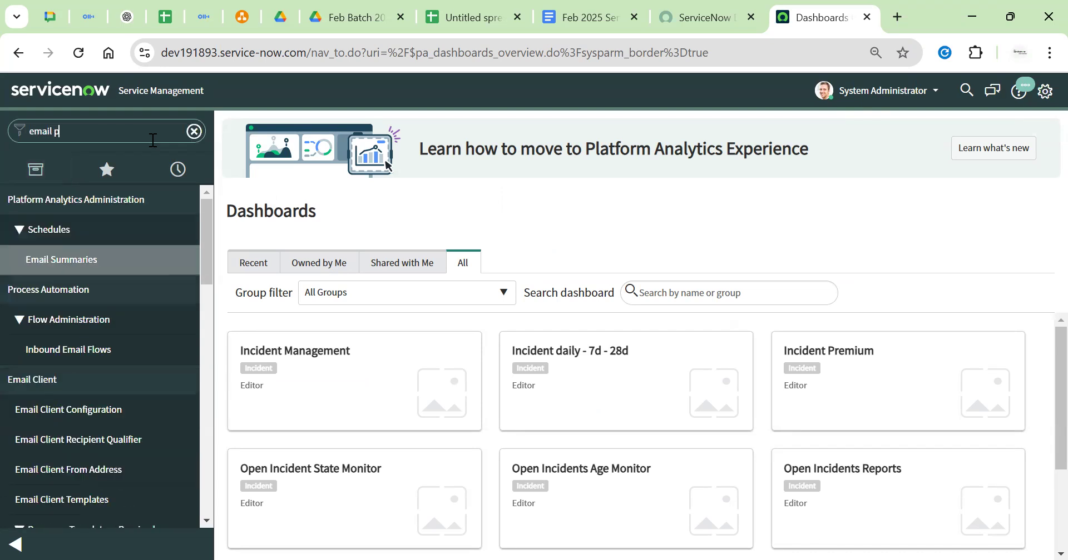
type("rope")
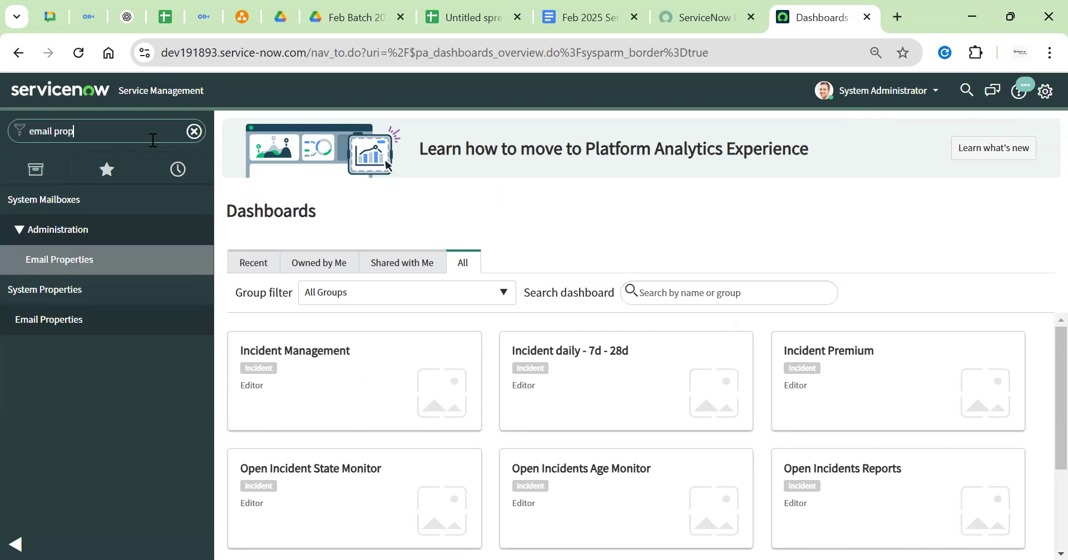
left_click(129, 257)
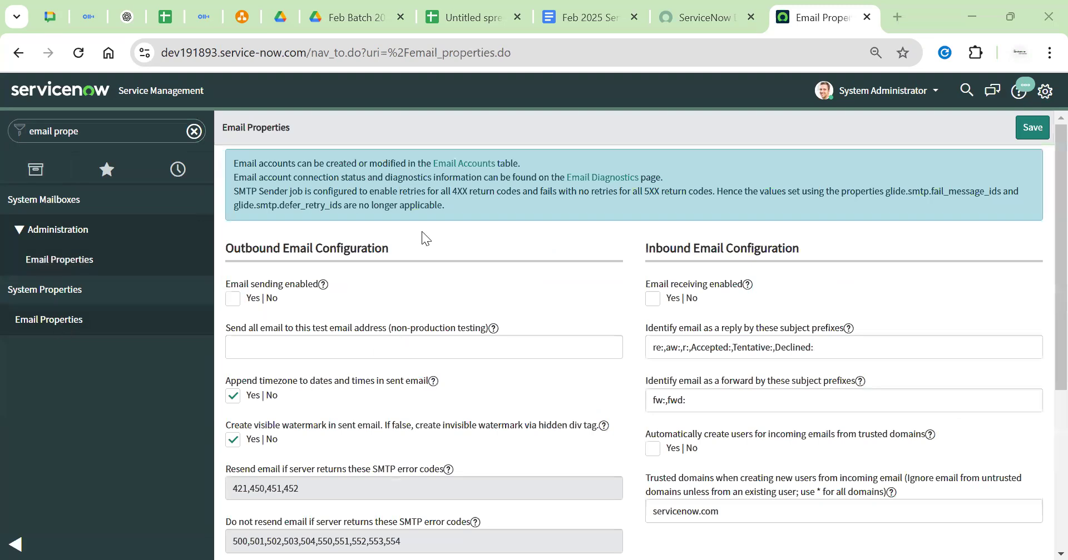
Review the Outbound and Inbound Email Configuration sections of Email Properties
triple_click(263, 241)
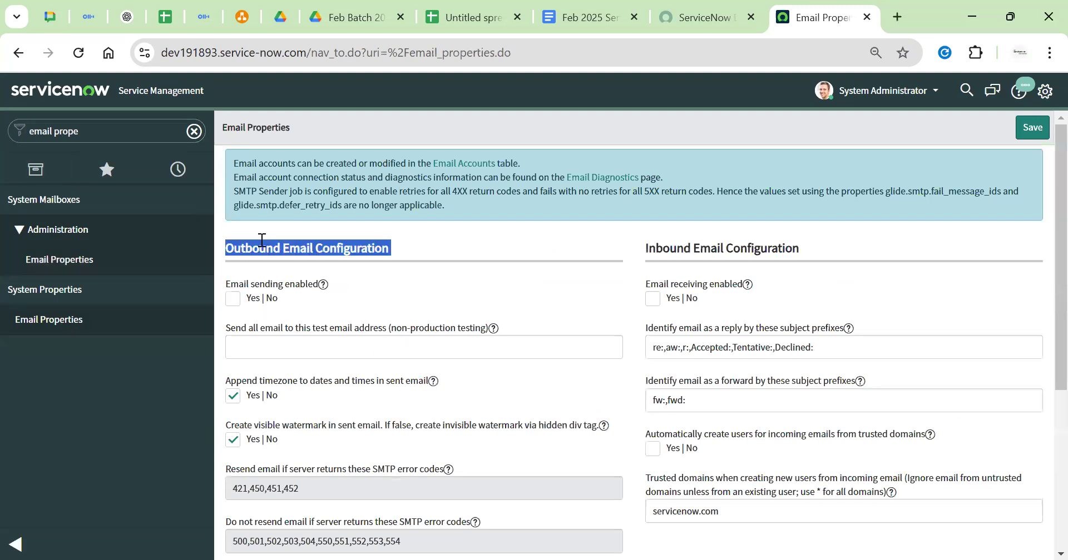
triple_click(689, 251)
left_click(602, 244)
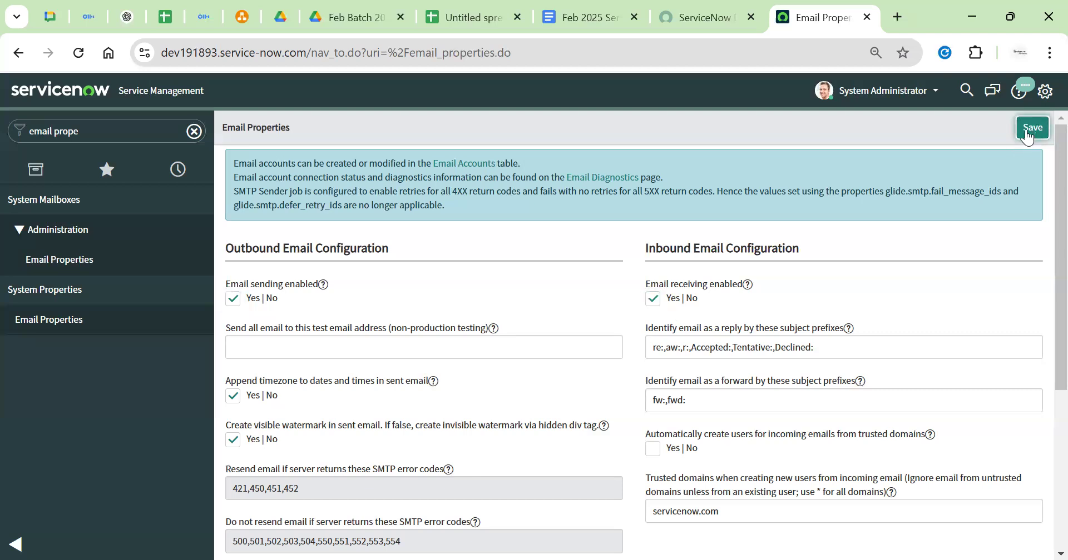
left_click_drag(312, 54, 212, 131)
left_click(496, 163)
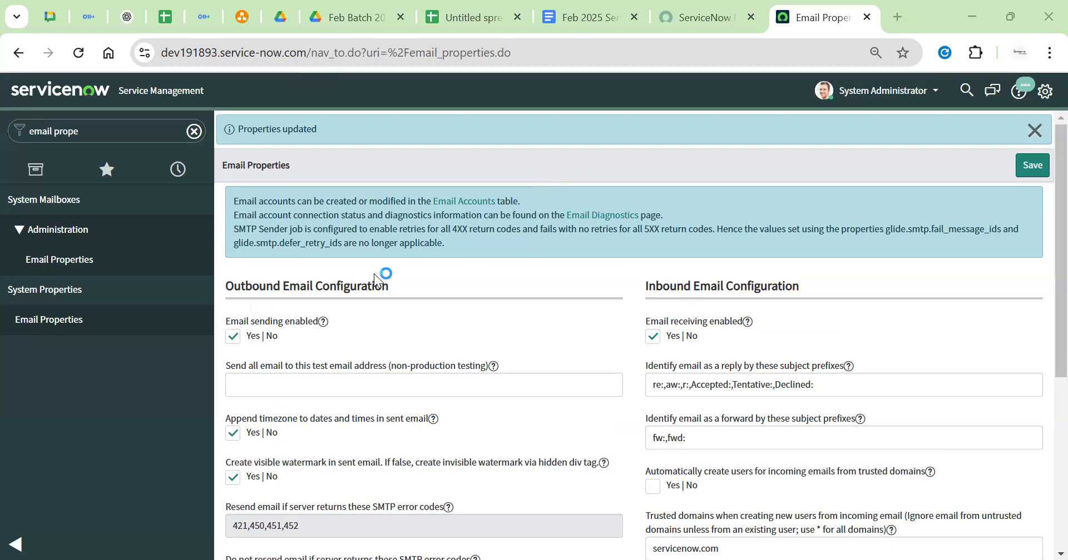
left_click(589, 17)
Type the note 'Email Properties —> Enable Inbound and outbound Email' under 20-Feb-2025
scroll(590, 324, "down", 15)
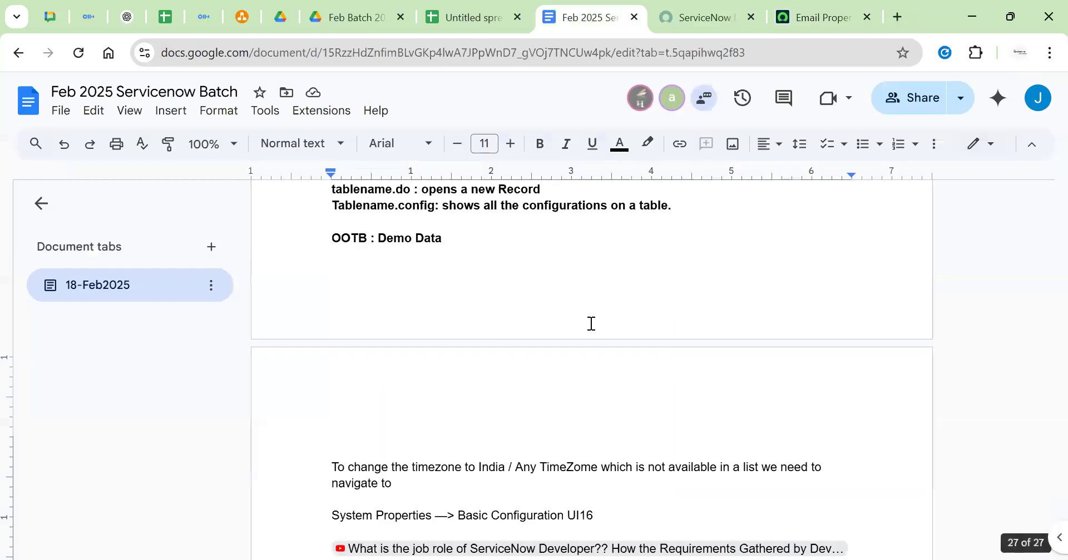
scroll(600, 334, "down", 3)
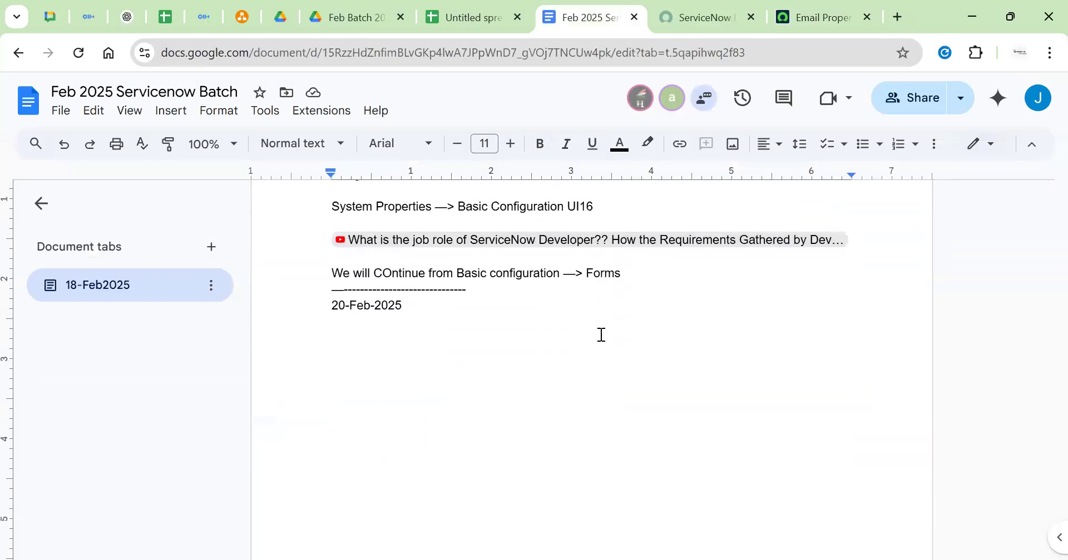
type("Email P")
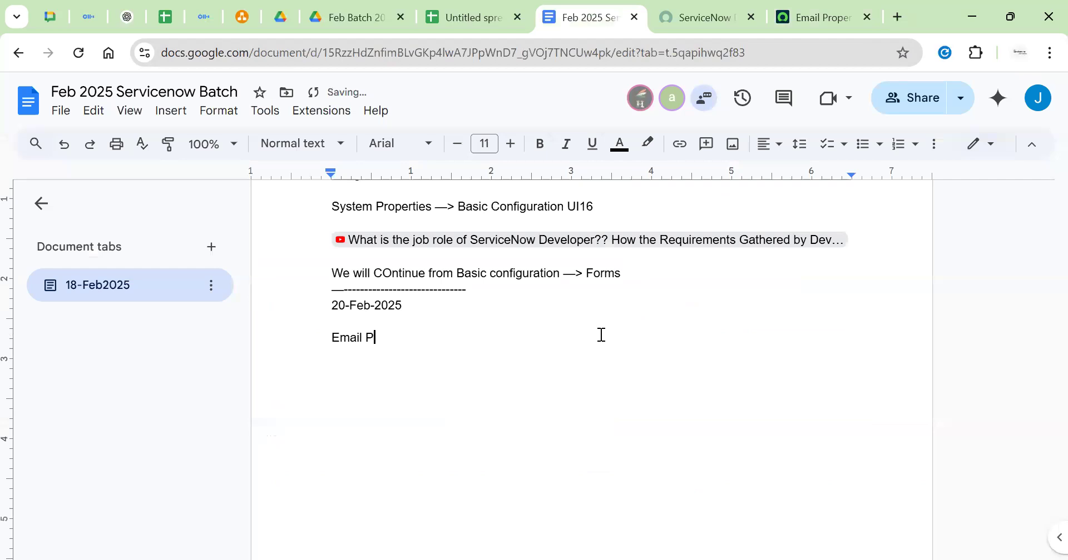
type("roperties ")
type("===")
key("BackSpace")
key("BackSpace")
key("BackSpace")
type("----> ")
type("Enable ")
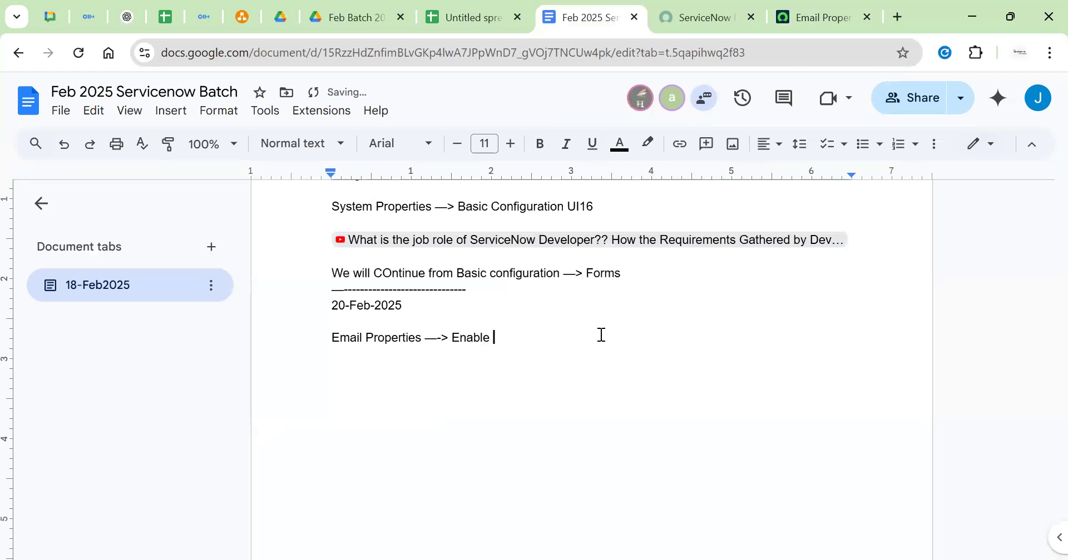
type("Ino")
key("BackSpace")
type("bound and outbound ")
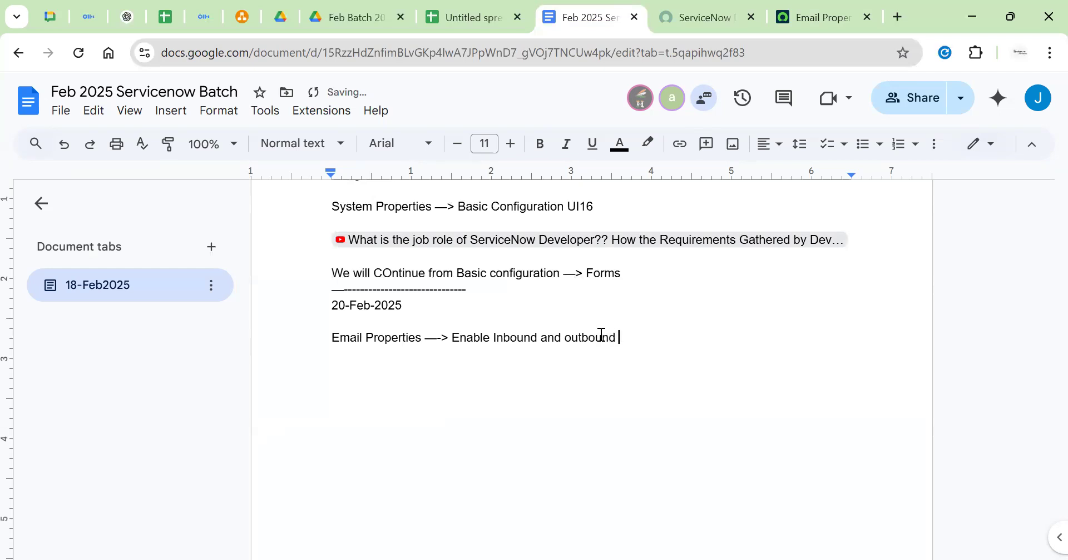
type("Email")
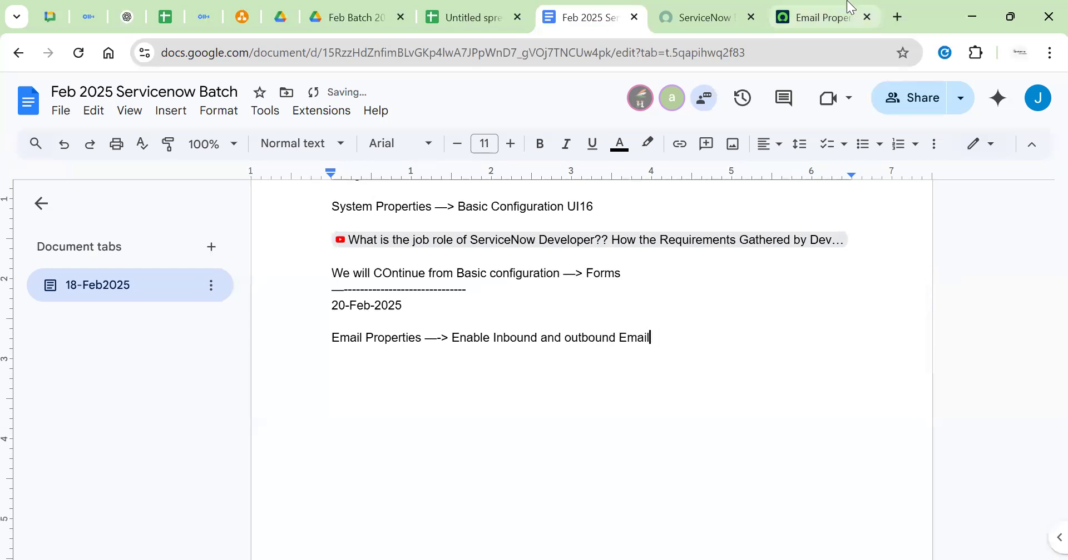
Replace the note's ending with the 'Outbound Email Configuration' wording and start a new line
left_click(849, 9)
triple_click(350, 286)
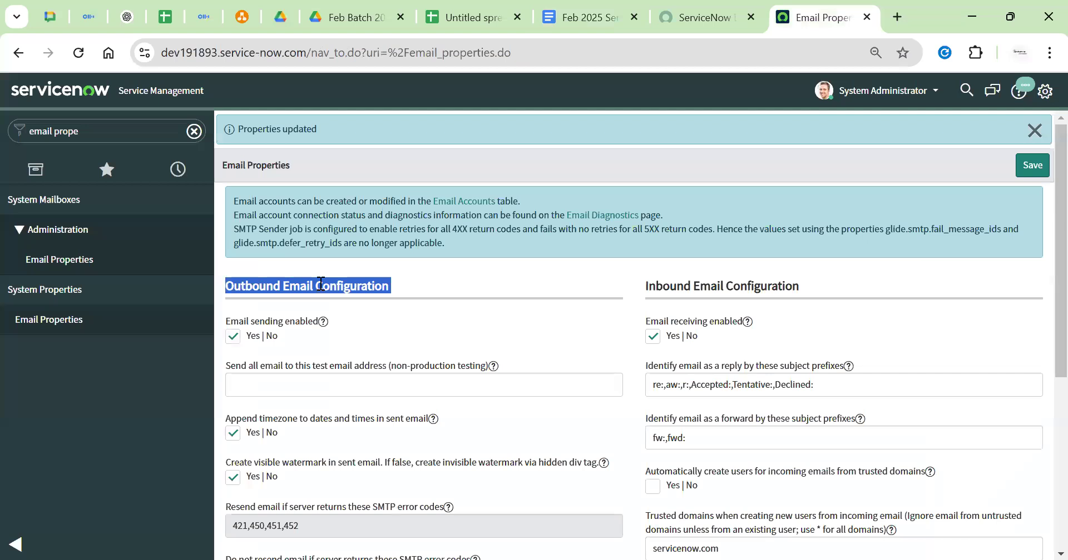
left_click(692, 16)
left_click(578, 16)
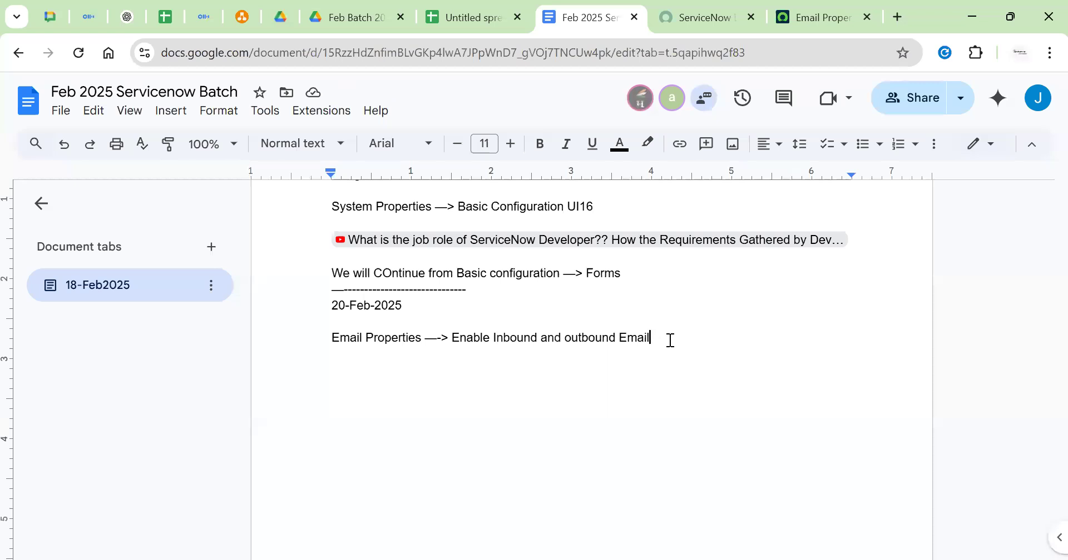
double_click(645, 337)
left_click_drag(565, 338, 653, 338)
key("ctrl+v")
key("Return")
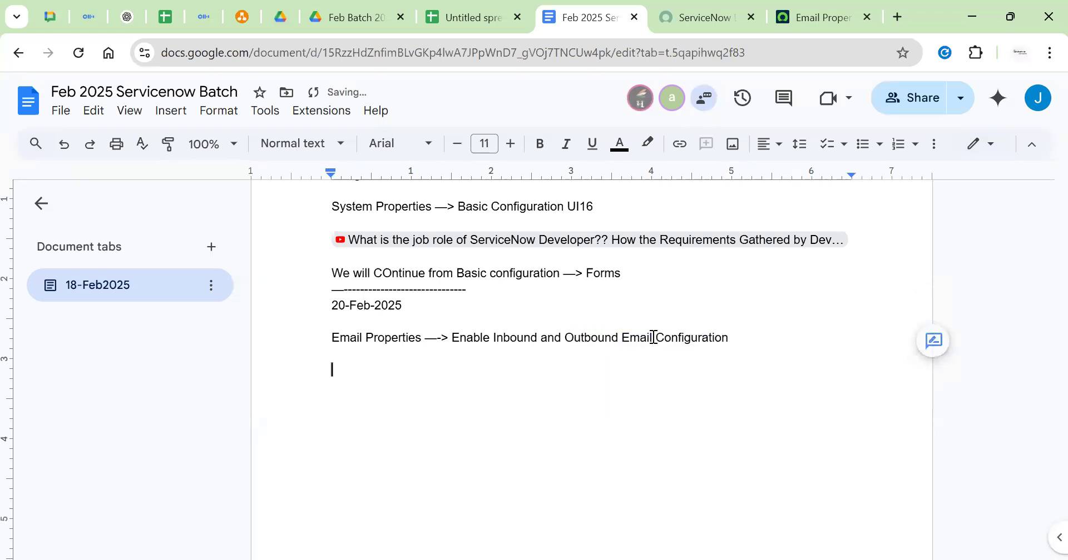
key("ctrl+Tab")
key("ctrl+Tab")
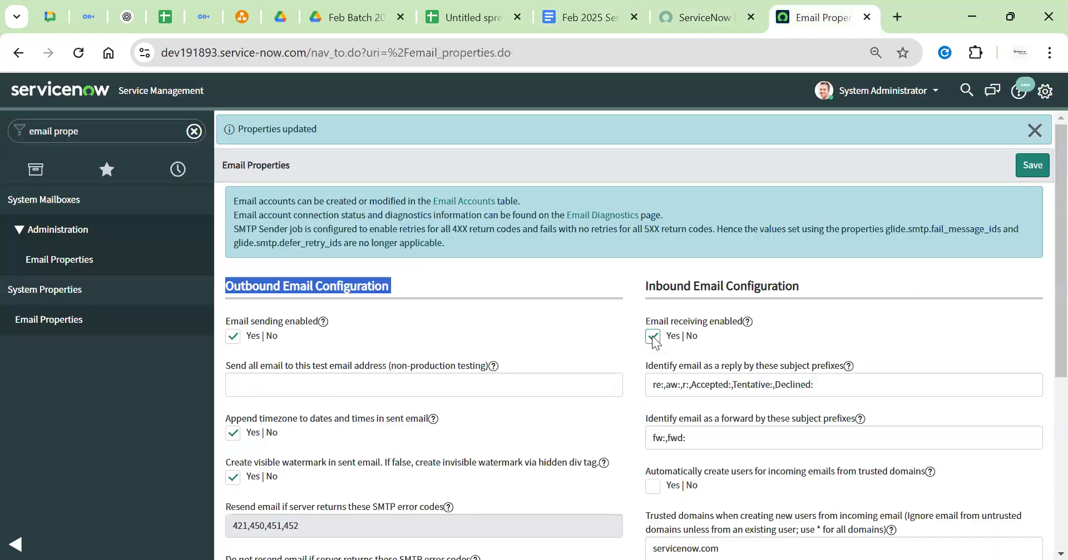
Switch Allow Notifications off and back on in Notification Preferences, leaving Primary email enabled
left_click(1045, 94)
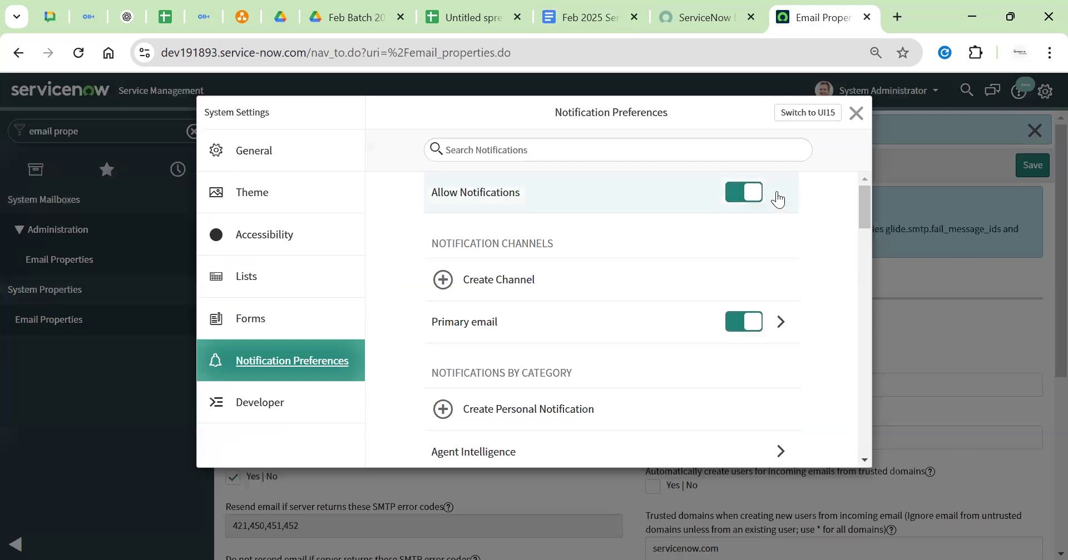
left_click(753, 194)
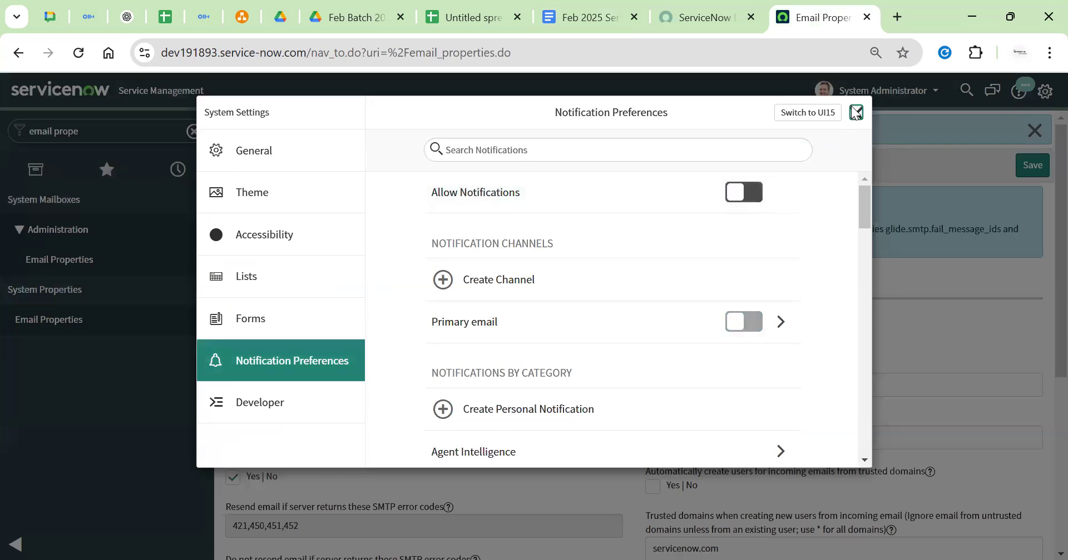
left_click(857, 114)
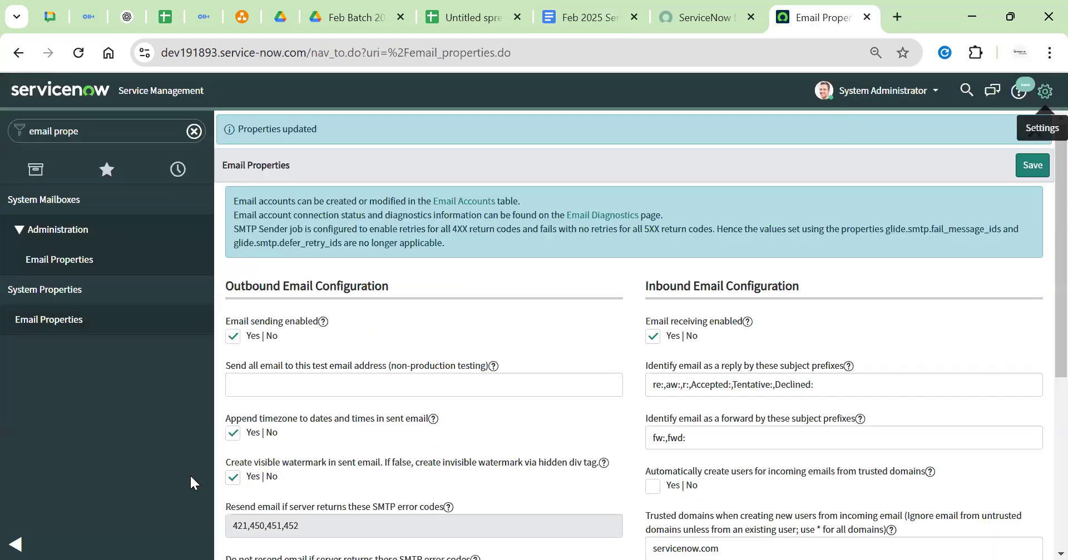
left_click(1044, 91)
left_click(727, 195)
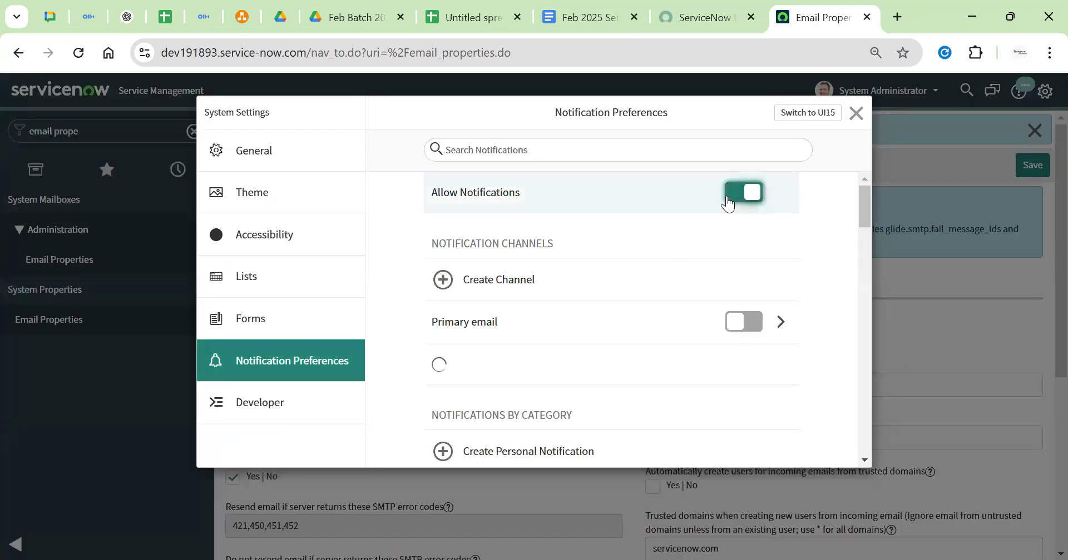
left_click_drag(519, 204, 445, 209)
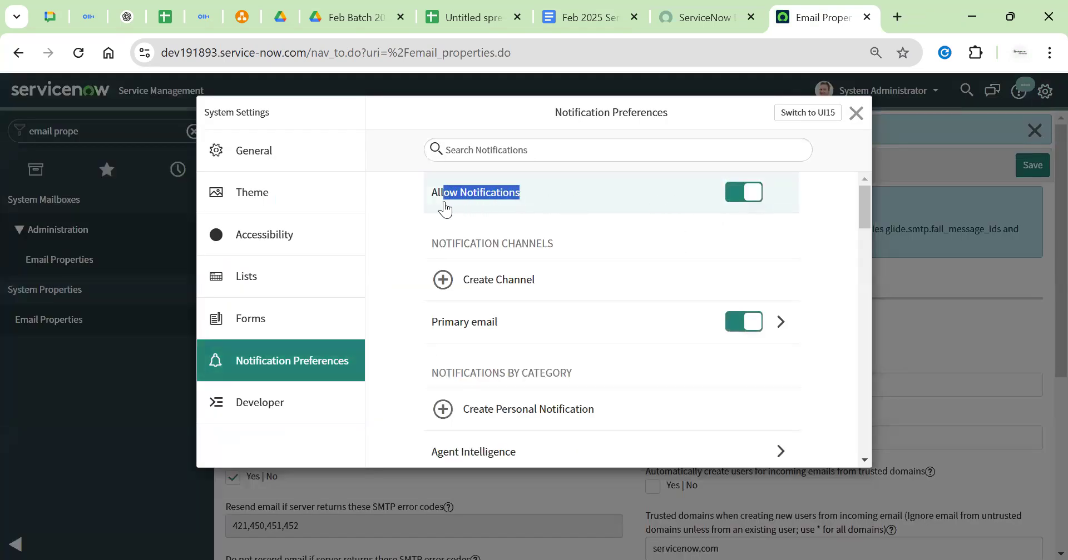
left_click(827, 226)
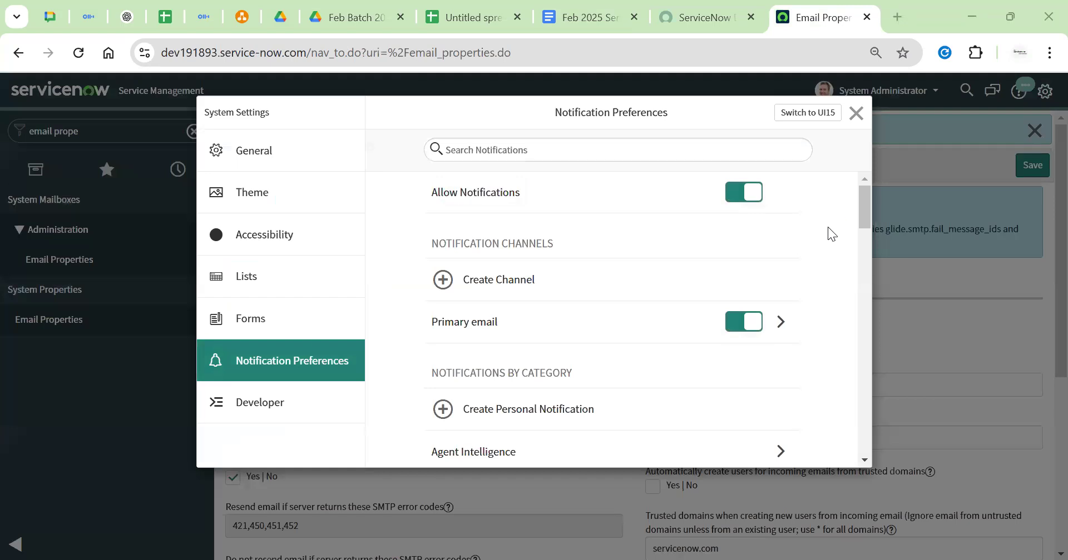
left_click(702, 17)
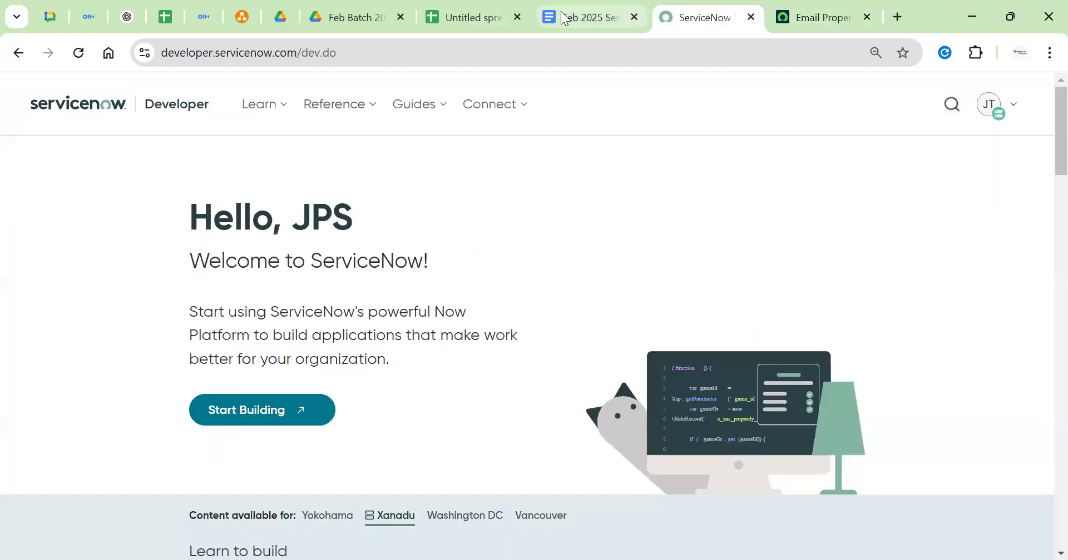
Paste the Notification Preferences screenshot into the class notes and shrink it to a smaller size
left_click(578, 17)
key("ctrl+v")
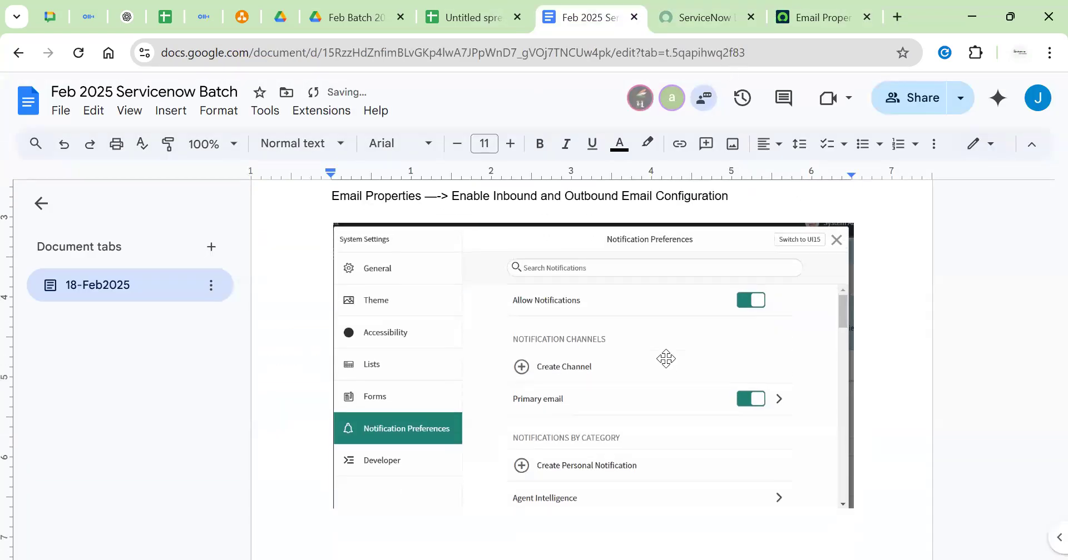
left_click(665, 359)
scroll(666, 359, "down", 2)
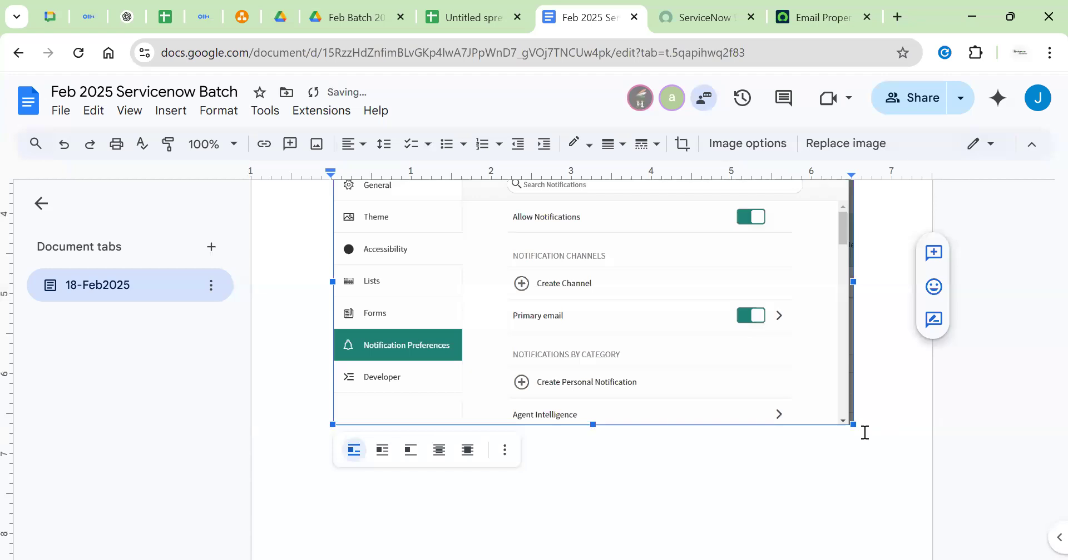
left_click_drag(853, 425, 777, 383)
scroll(774, 380, "up", 1)
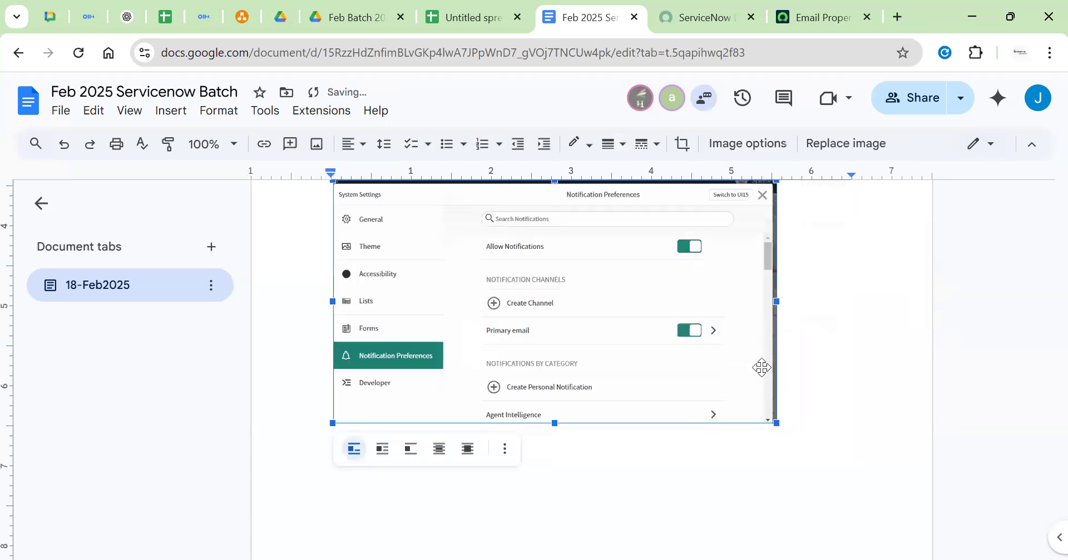
left_click_drag(776, 468, 698, 424)
Add a blank line below the note, then go back to ServiceNow's Email Properties with the settings dialog closed
left_click(755, 206)
key("Return")
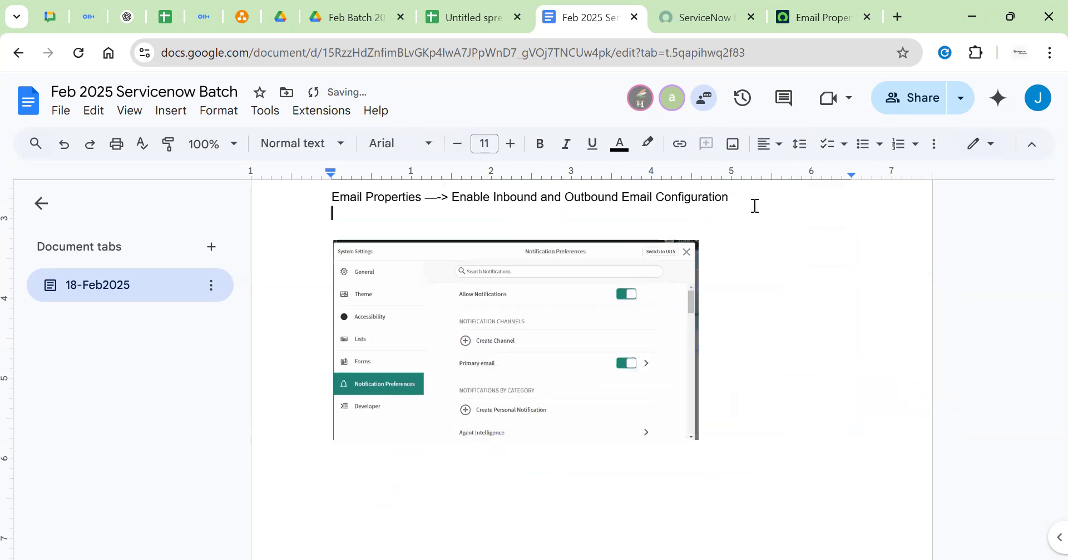
left_click(816, 16)
left_click(854, 115)
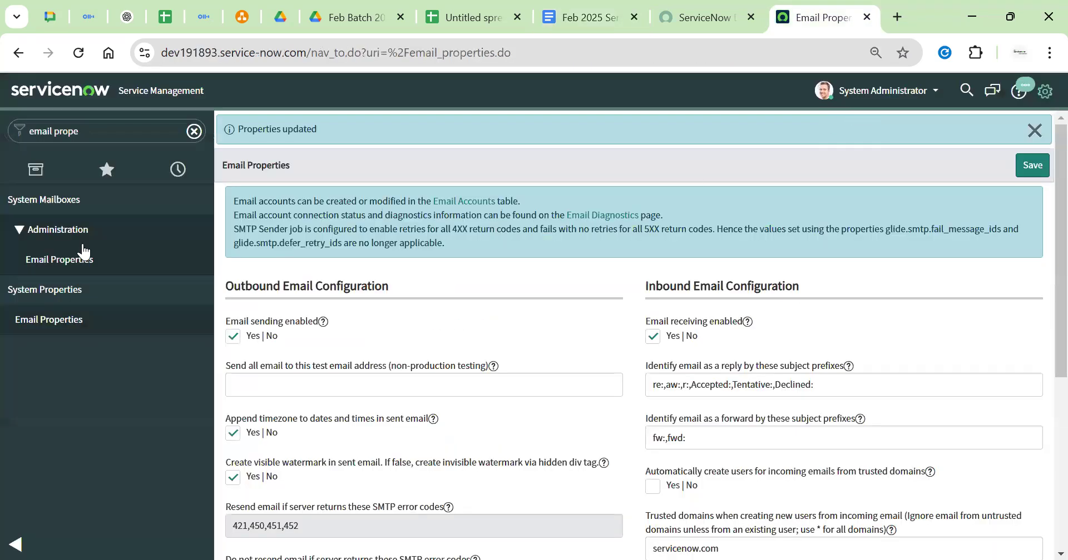
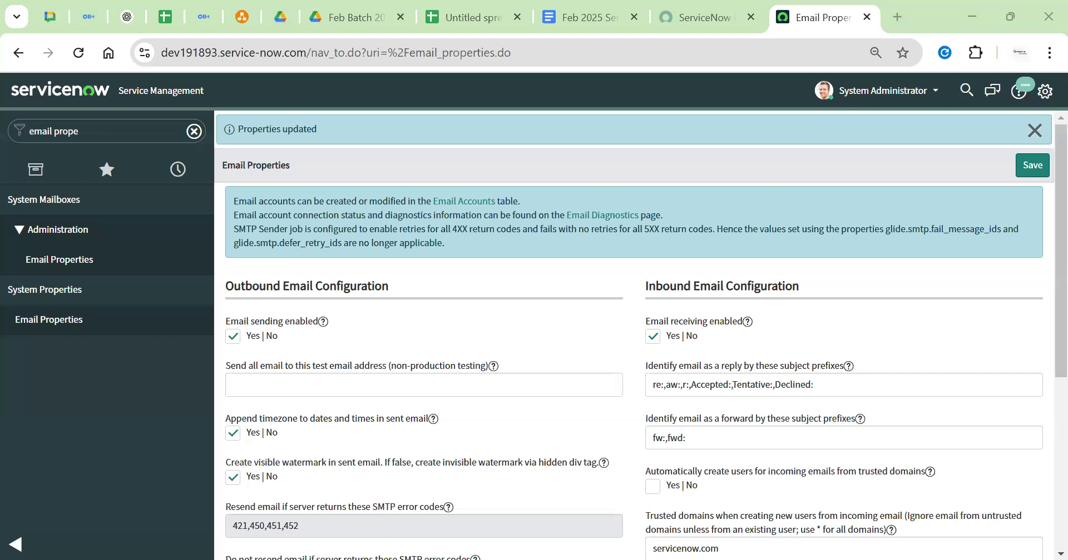
Paste the Email Properties screenshot into the batch notes and add a blank line below it
key("ctrl+Page_Up")
key("ctrl+Page_Up")
key("ctrl+v")
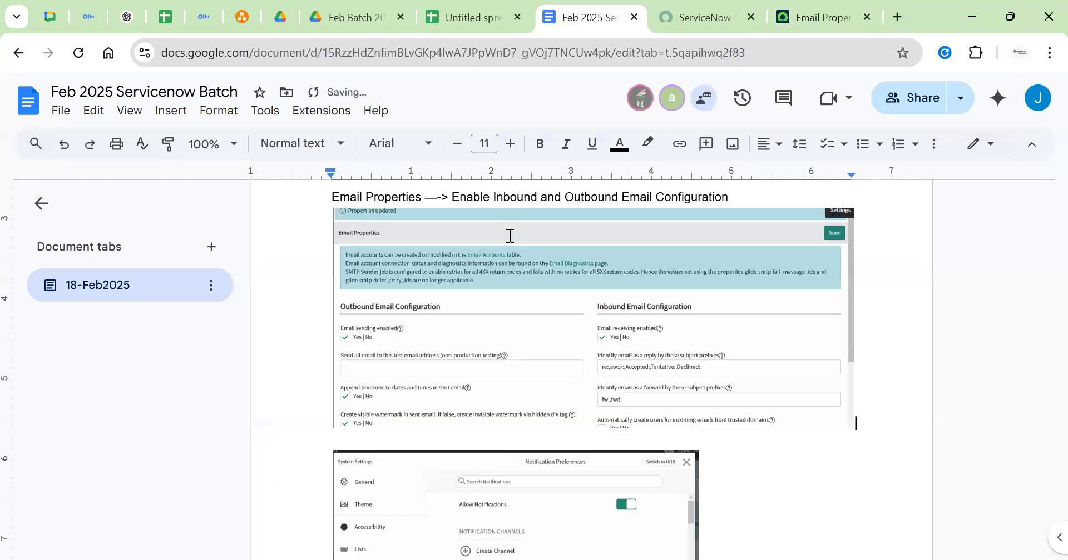
left_click(703, 348)
left_click(890, 436)
scroll(889, 436, "down", 5)
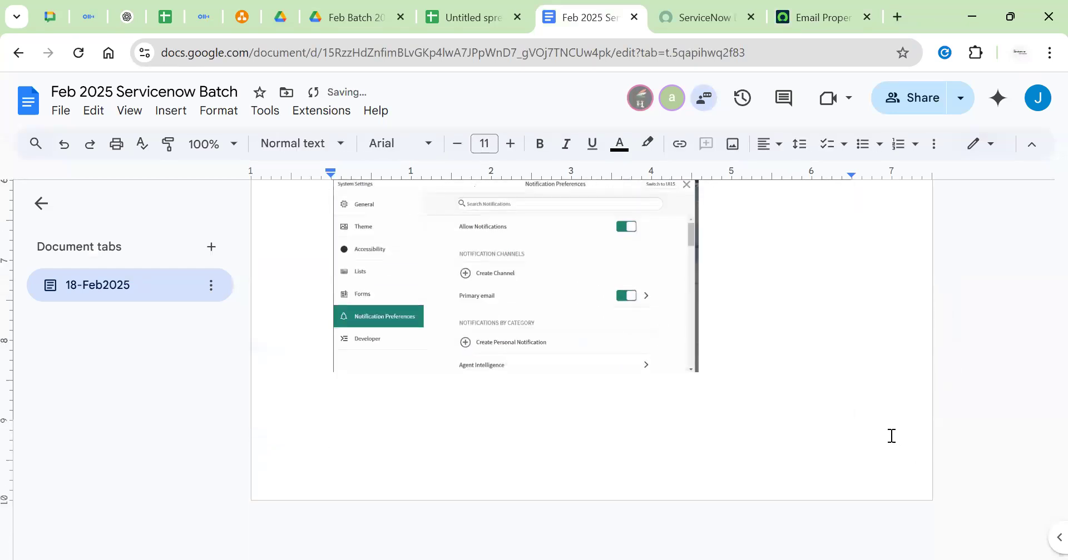
key("Return")
left_click(830, 17)
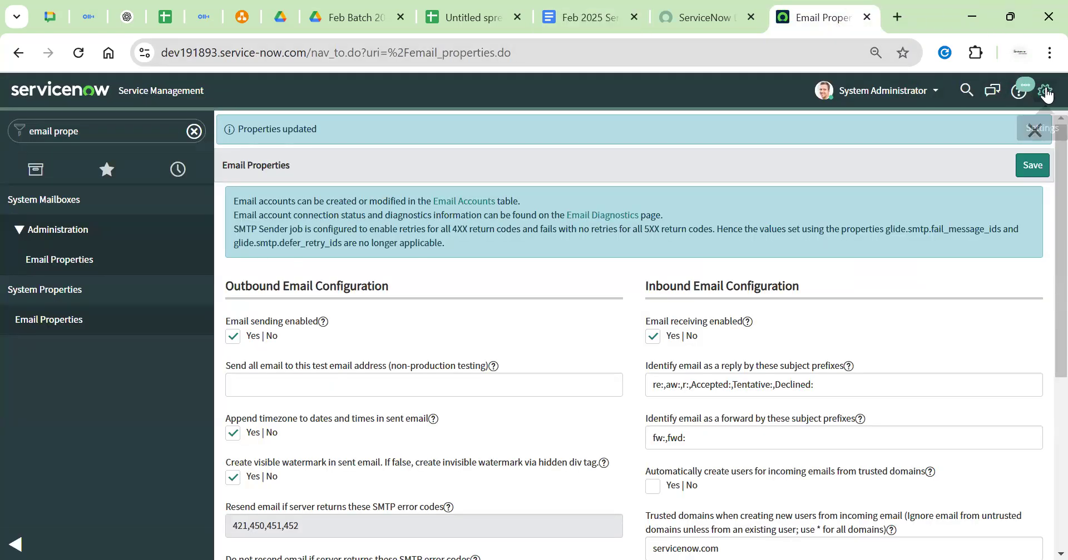
Clear the ServiceNow navigator filter to show Dashboards, then bring up the diagrams.net diagram
left_click(1044, 90)
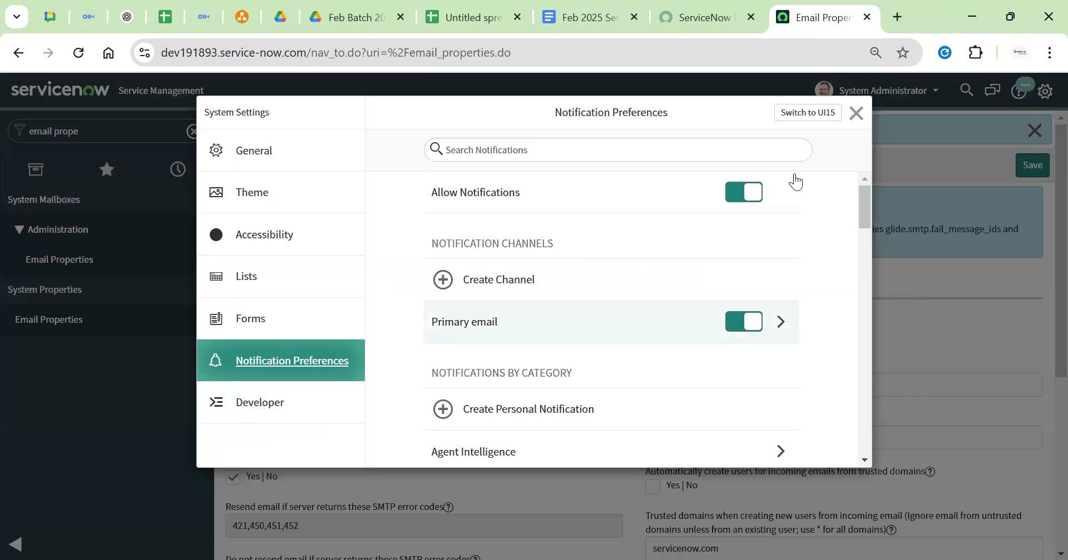
left_click(856, 113)
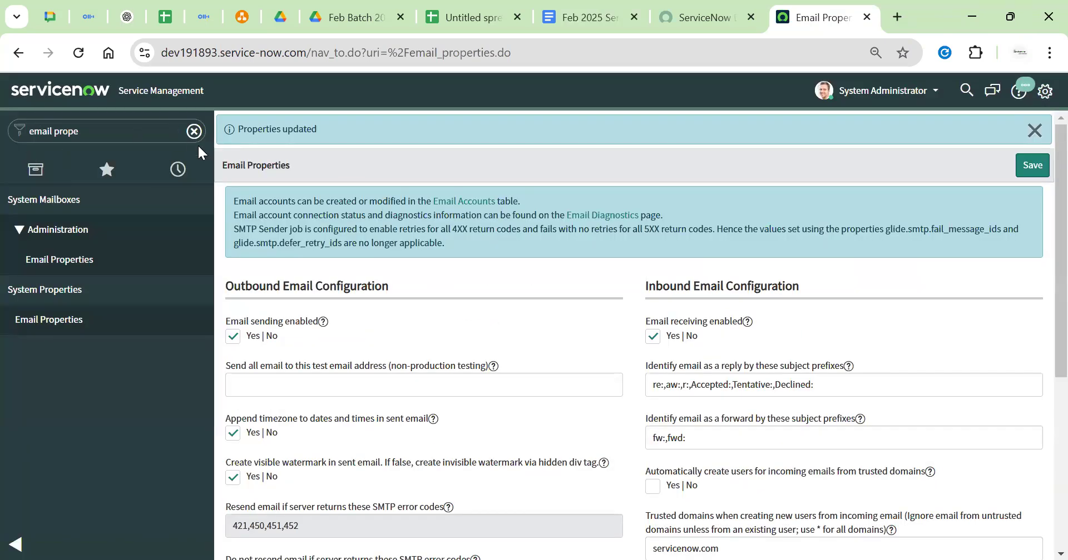
left_click(194, 132)
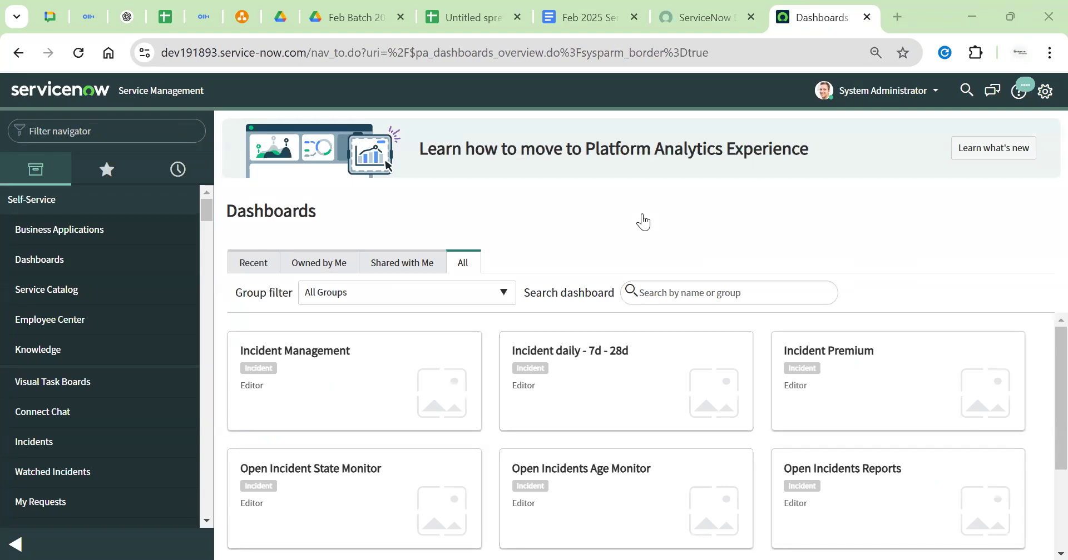
left_click(242, 17)
scroll(771, 328, "up", 5)
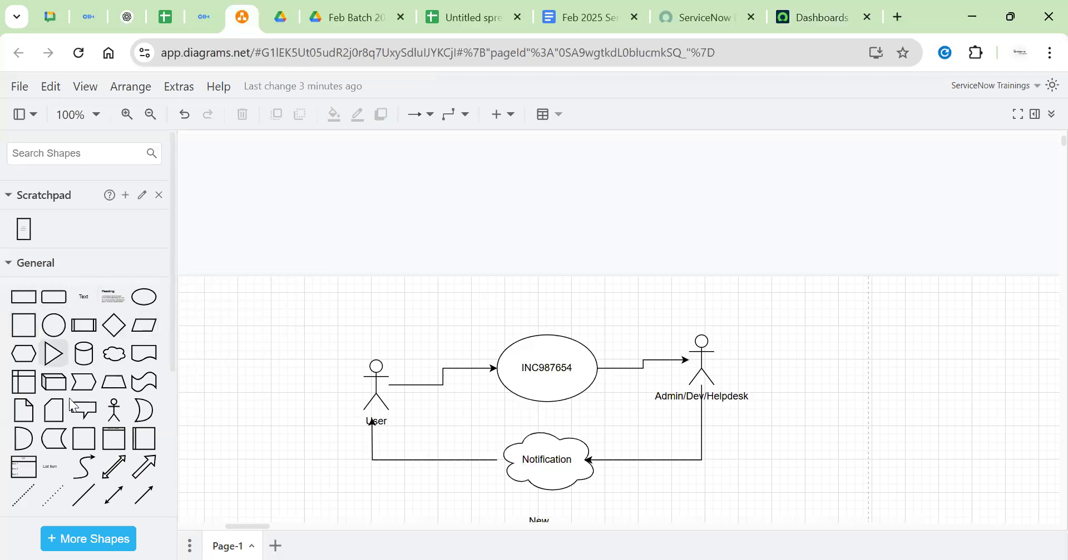
Add an actor figure near the top of the canvas and rename the left actor Frnd1
left_click(114, 411)
left_click_drag(616, 336, 710, 193)
left_click(414, 183)
left_click(384, 177)
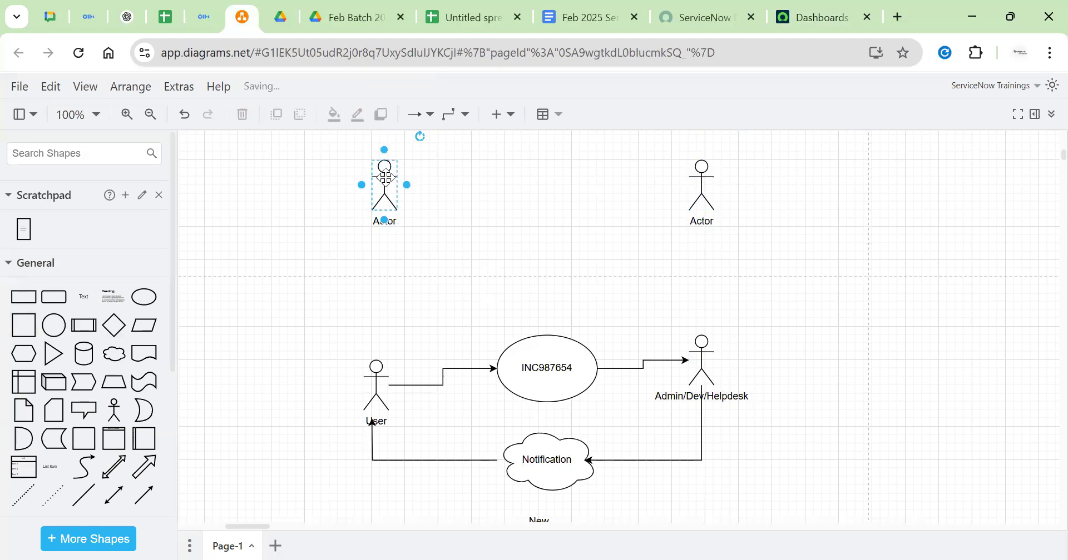
double_click(385, 177)
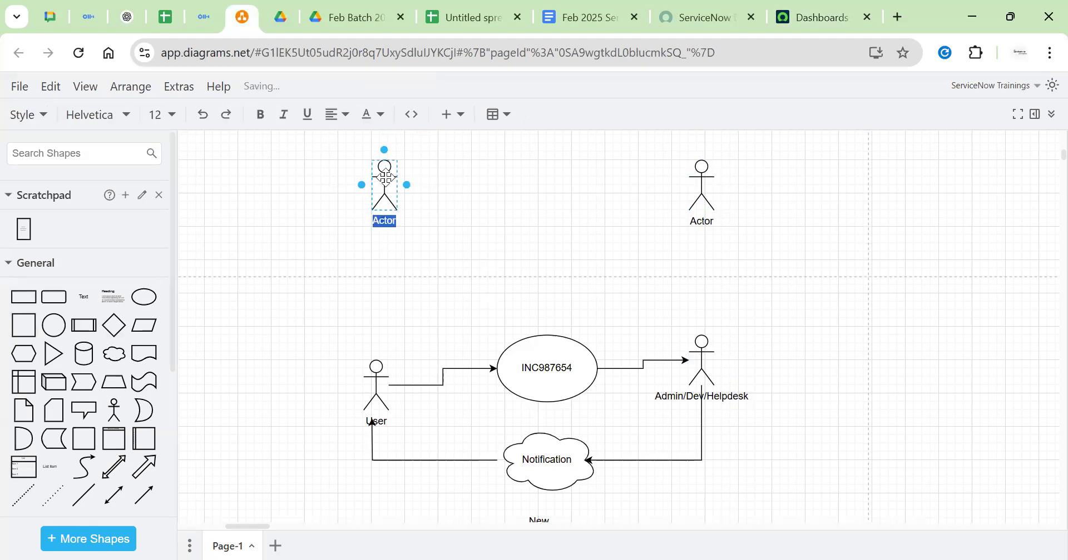
key("BackSpace")
type("Frnd1")
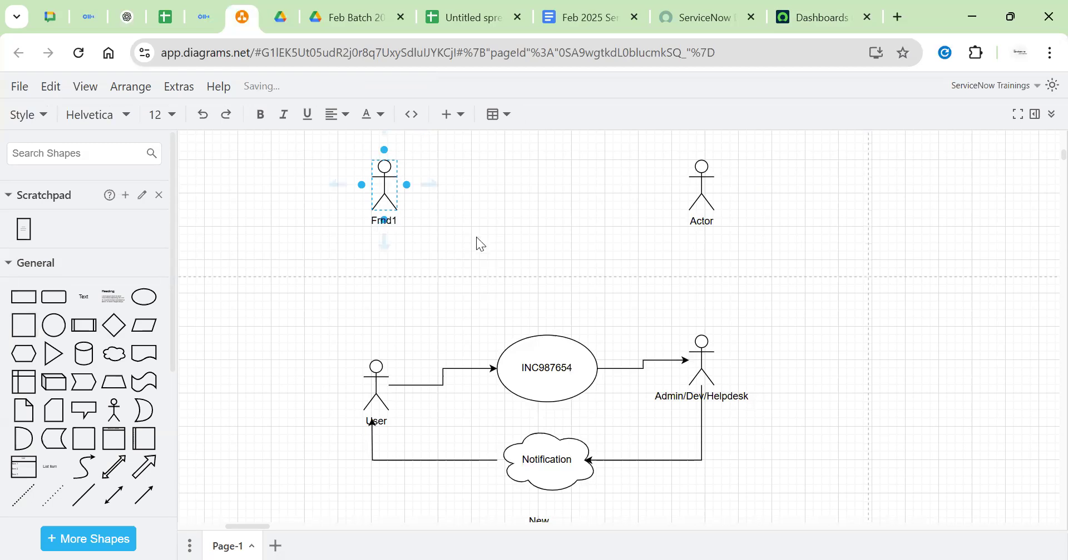
left_click(757, 201)
Rename the right actor's label to Frnd2
double_click(700, 182)
key("BackSpace")
type("Frnds")
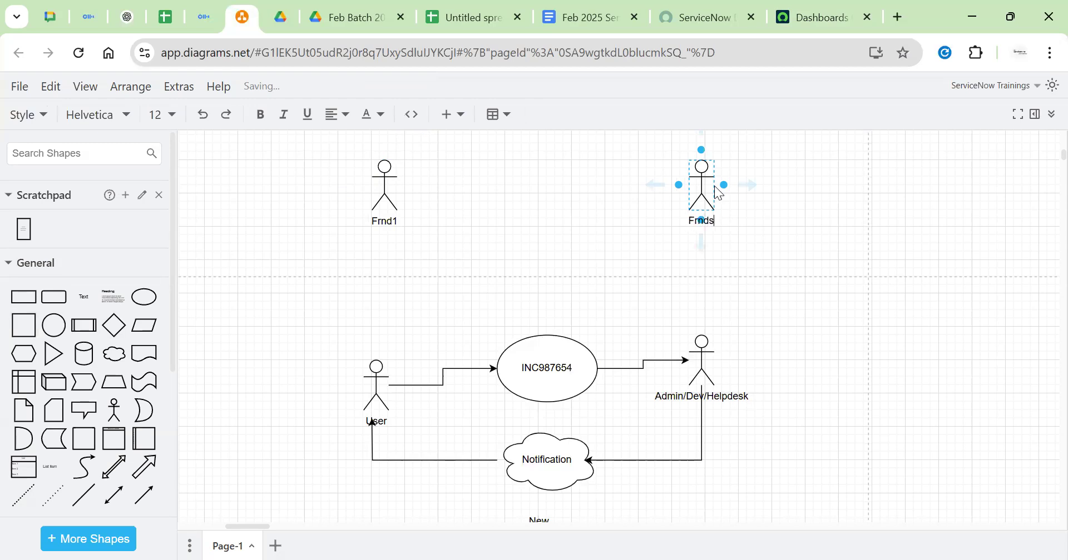
key("BackSpace")
type("2")
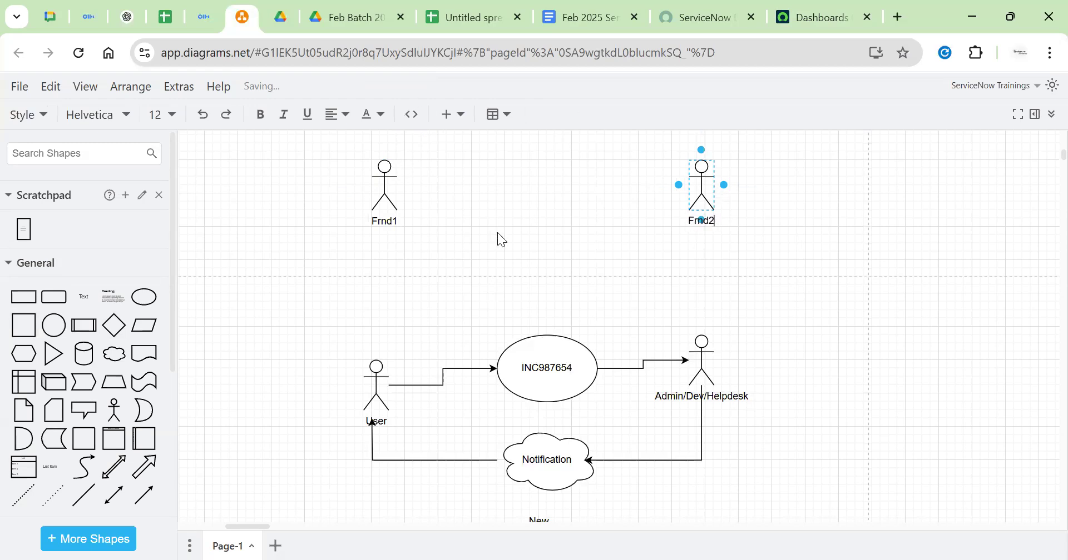
left_click(499, 234)
Place a parallelogram shape beside Frnd1
left_click(144, 325)
left_click_drag(612, 327, 474, 203)
left_click(701, 179)
Move Frnd2 right, set a parallelogram beside it, and type each friend's phone number into their parallelogram
left_click_drag(701, 179, 784, 170)
left_click_drag(458, 200, 718, 195)
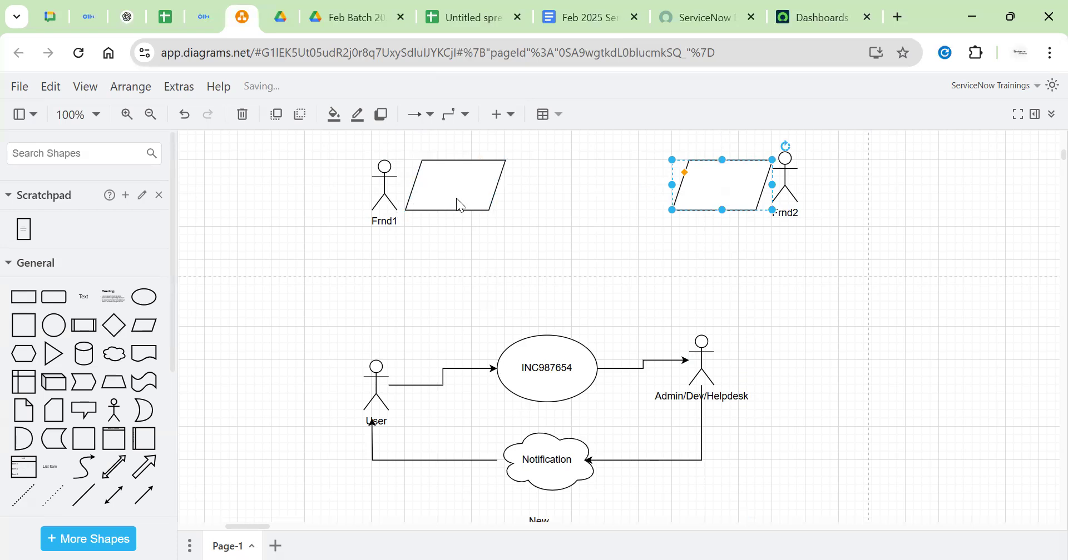
double_click(454, 195)
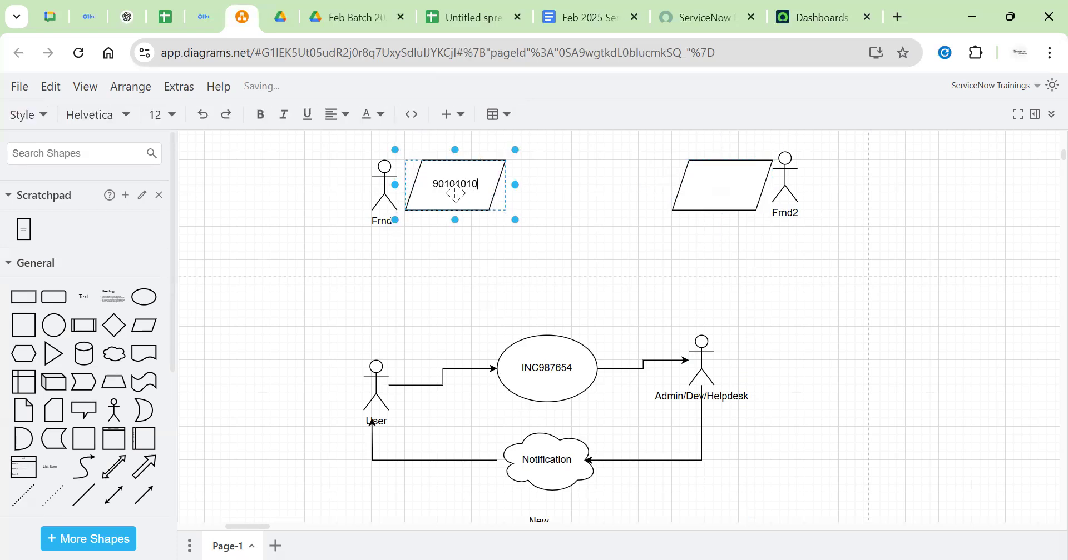
double_click(717, 179)
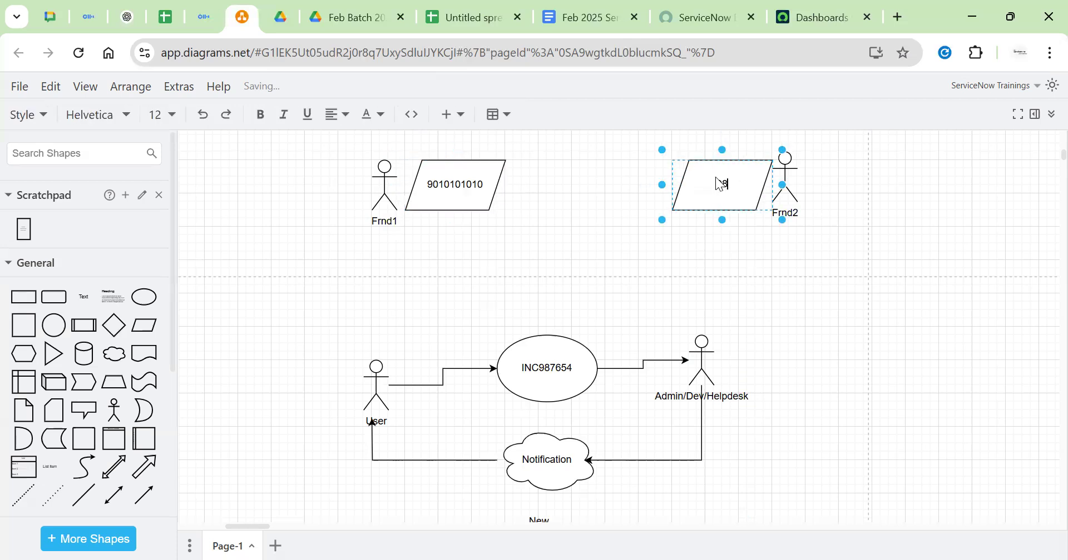
double_click(723, 185)
left_click(928, 228)
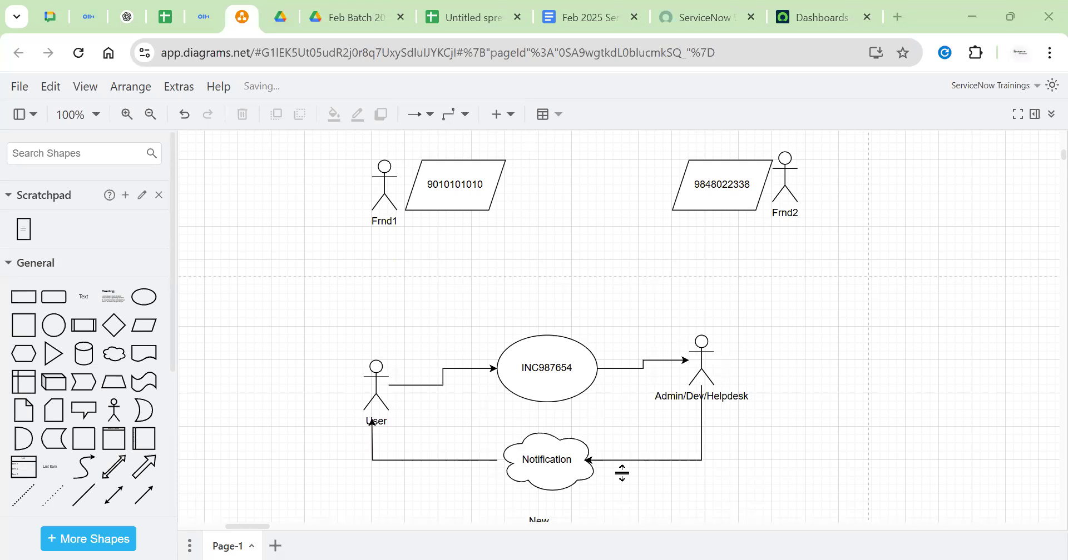
left_click(492, 194)
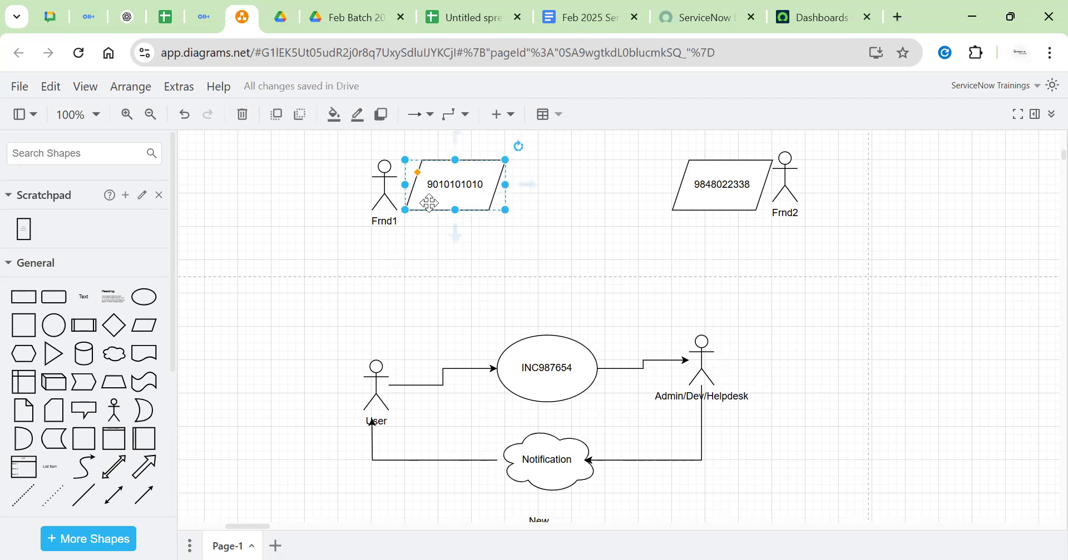
left_click(477, 267)
Draw an arrow from Frnd1's number shape to Frnd2's number shape
scroll(478, 267, "down", 3)
scroll(484, 289, "up", 5)
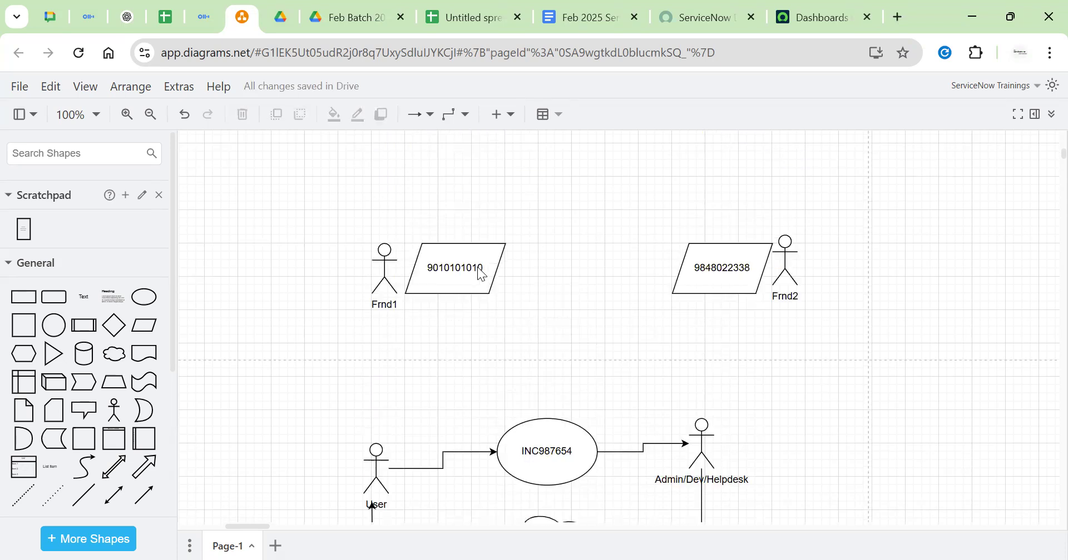
left_click(472, 275)
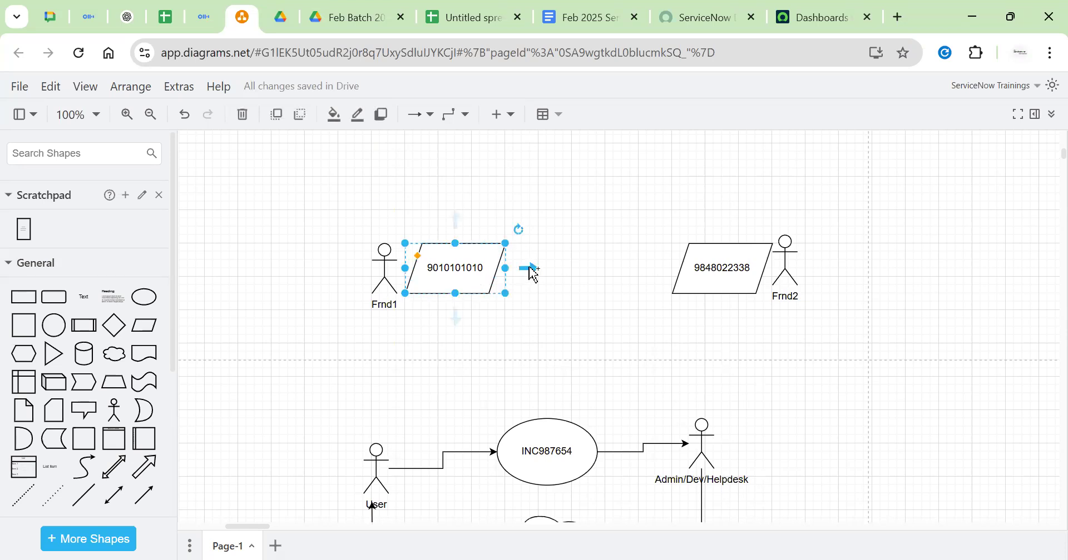
left_click(711, 273)
left_click(462, 265)
left_click_drag(528, 270, 678, 272)
left_click(456, 327)
Add an 'Outbound Call' text label under Frnd1's number shape
double_click(438, 321)
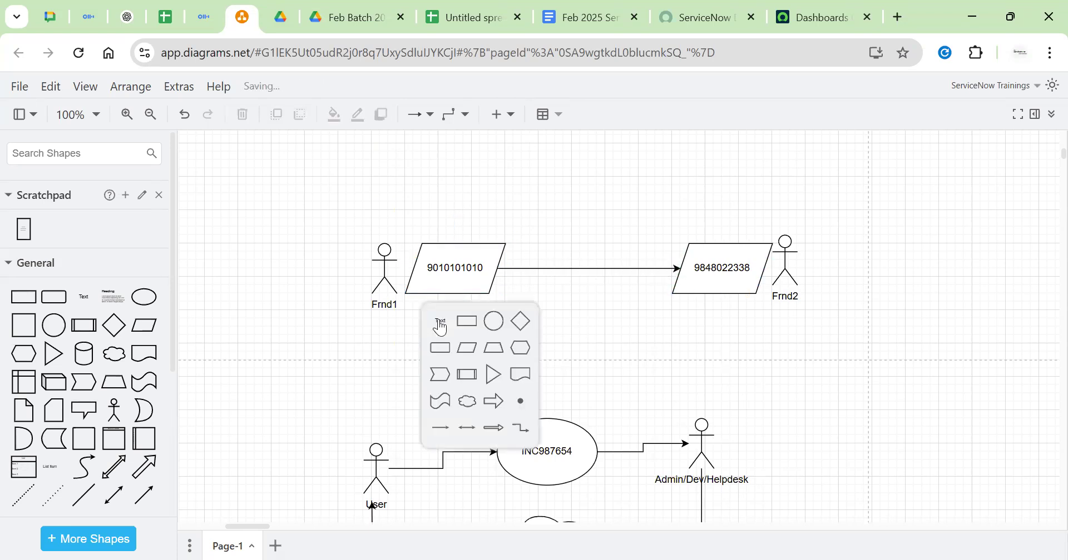
left_click(439, 322)
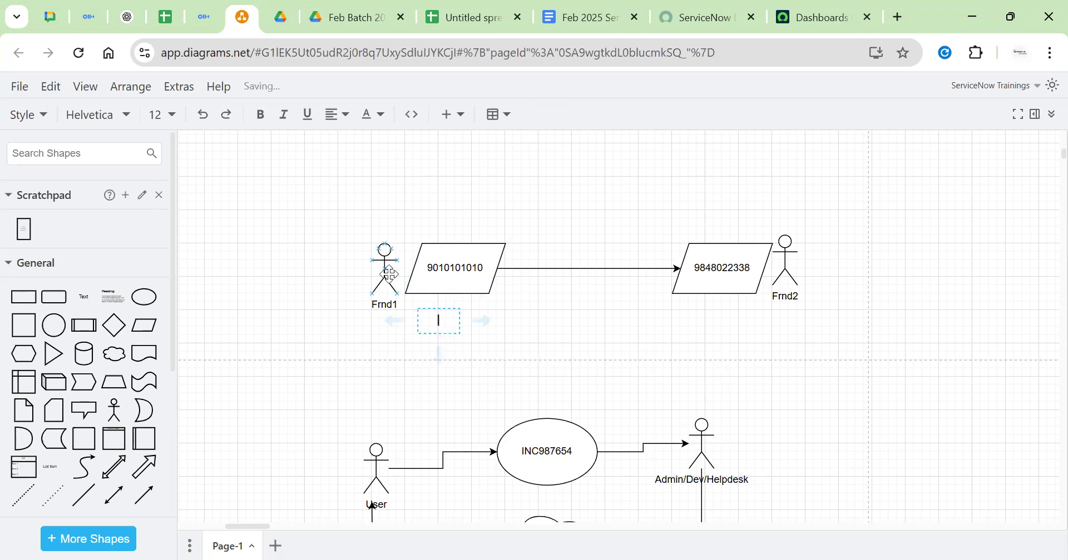
type("Outbound Call")
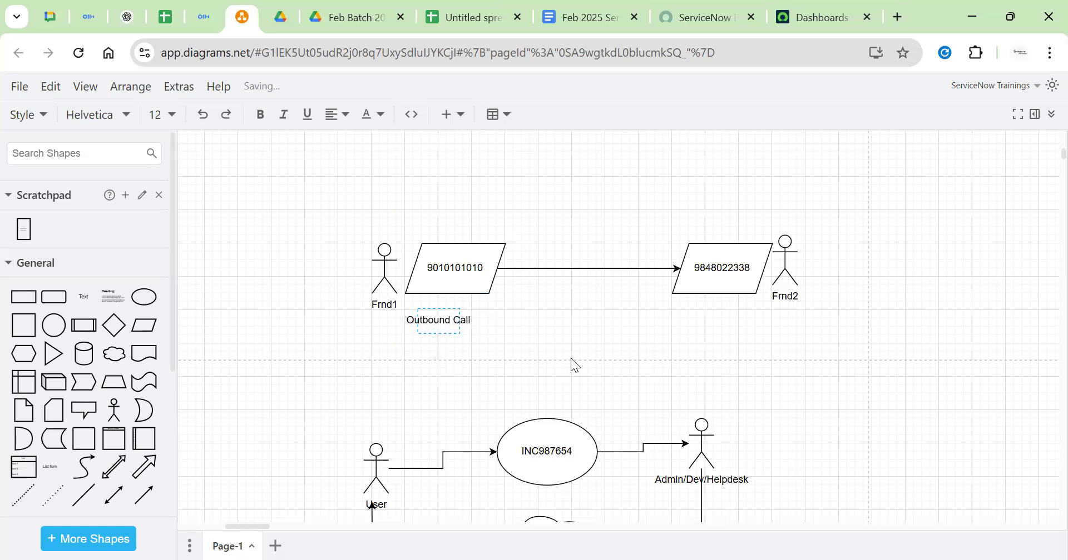
left_click(571, 358)
left_click_drag(435, 327, 453, 321)
left_click(697, 340)
Add an 'Incoming Call' text label under Frnd2's number shape
double_click(706, 310)
left_click(706, 312)
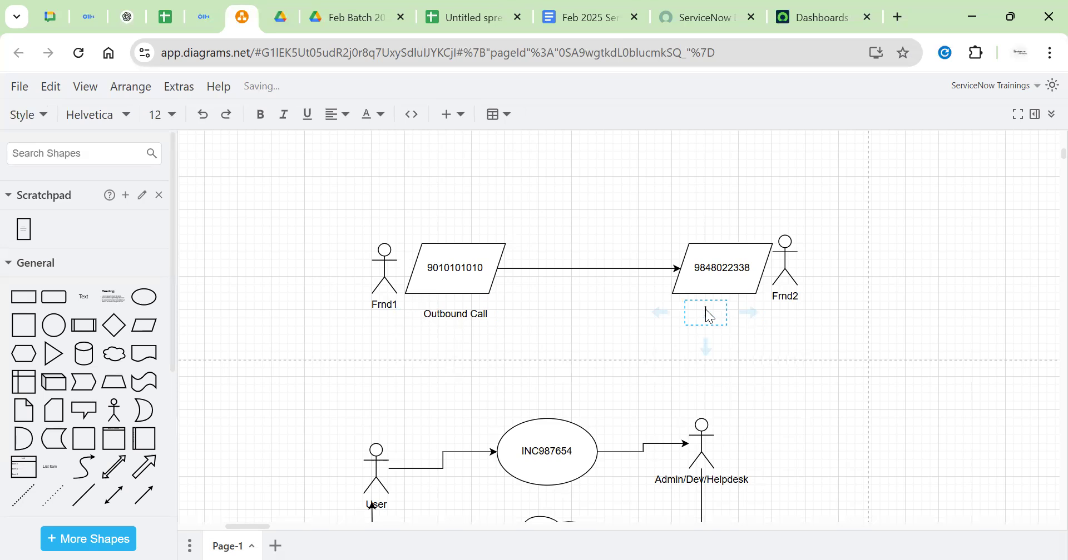
type("Inb")
type("omi")
type("ng c")
key("BackSpace")
type("Cak")
key("BackSpace")
type("ll")
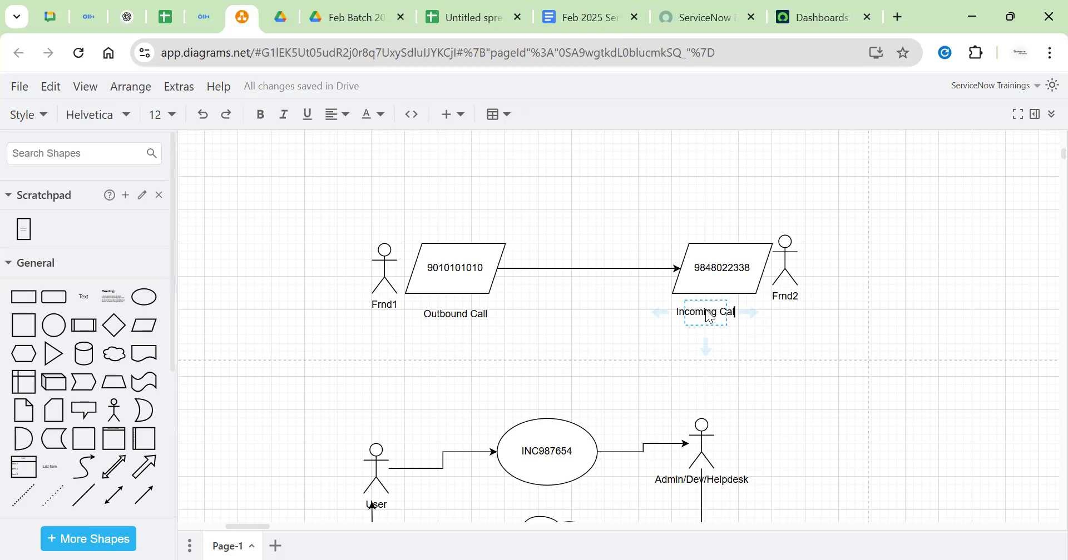
left_click(516, 322)
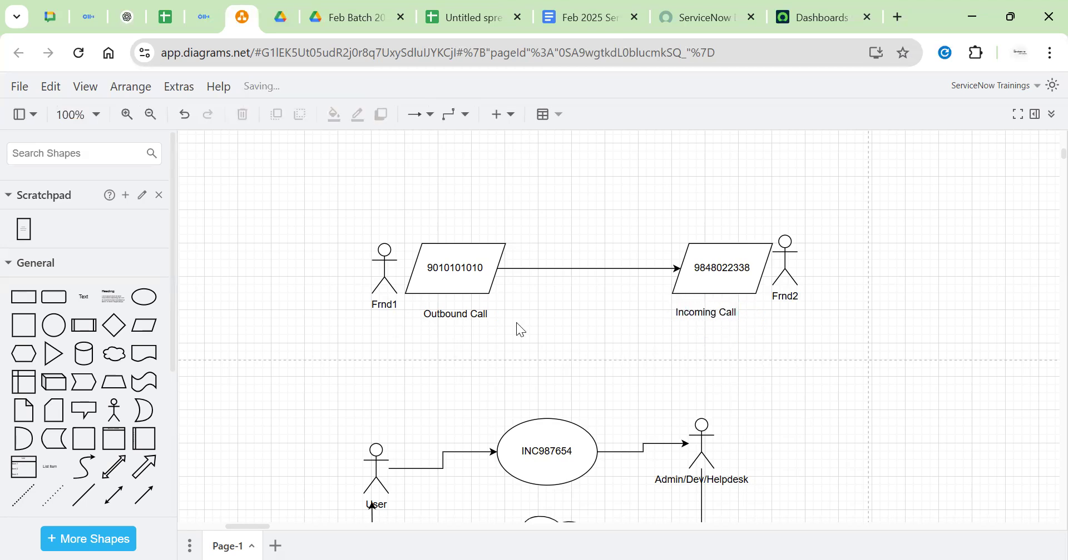
Add a second line 'Inbound' to the Incoming Call label
left_click(430, 316)
left_click(725, 309)
left_click(607, 341)
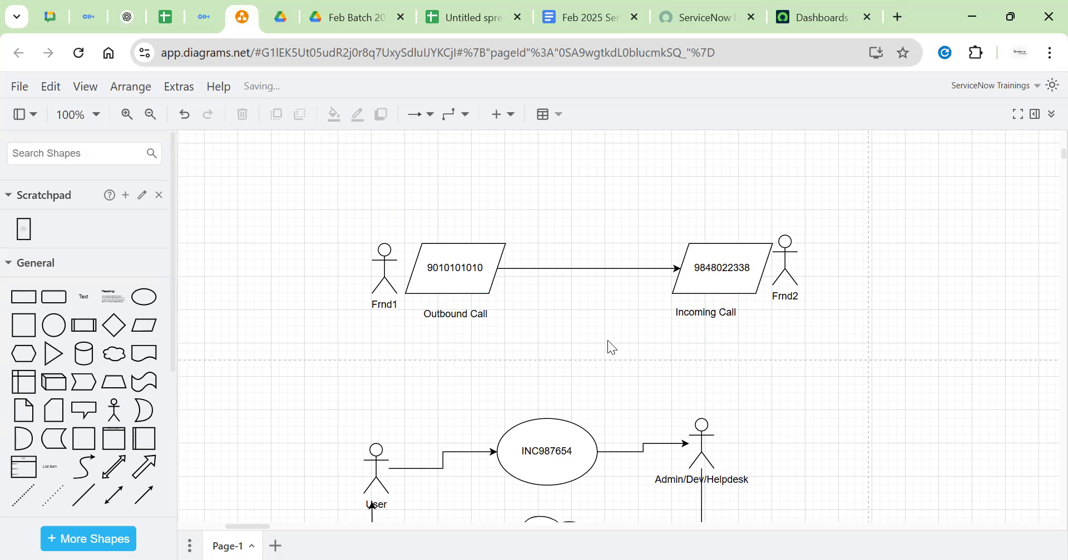
double_click(691, 308)
key("End")
key("Return")
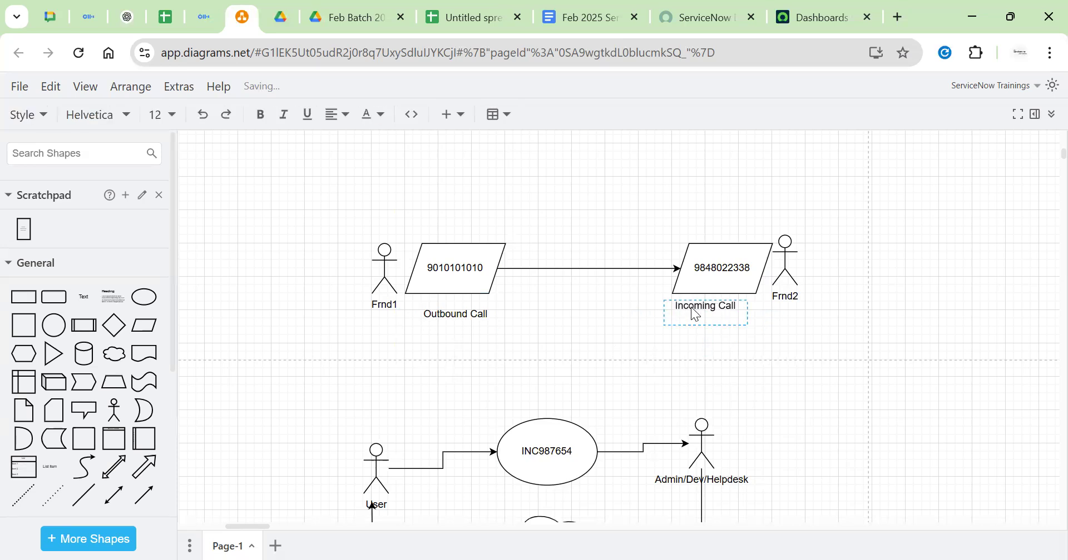
type("Inbound")
left_click(777, 332)
left_click(450, 320)
left_click(498, 351)
left_click(712, 268)
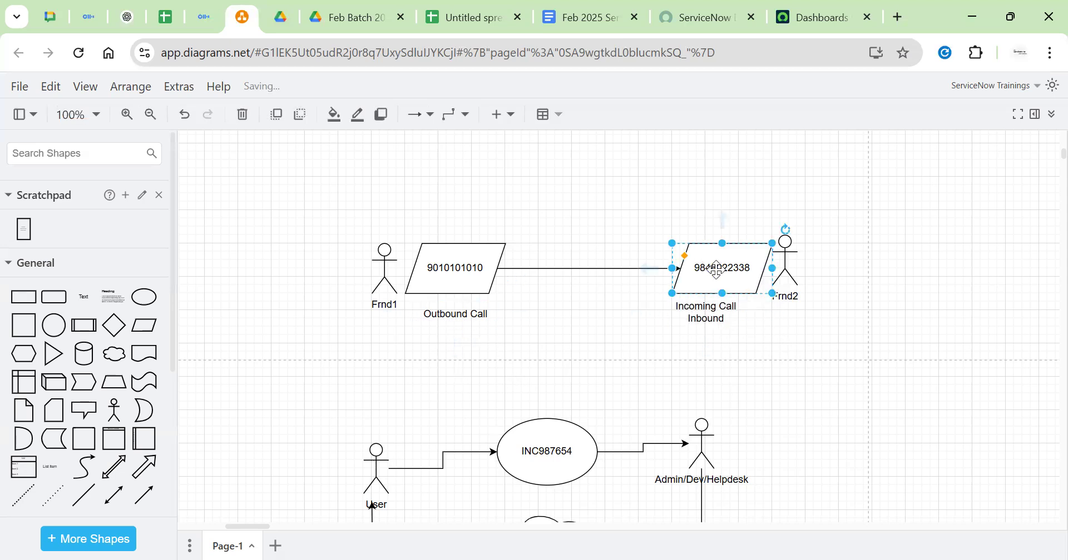
left_click(717, 213)
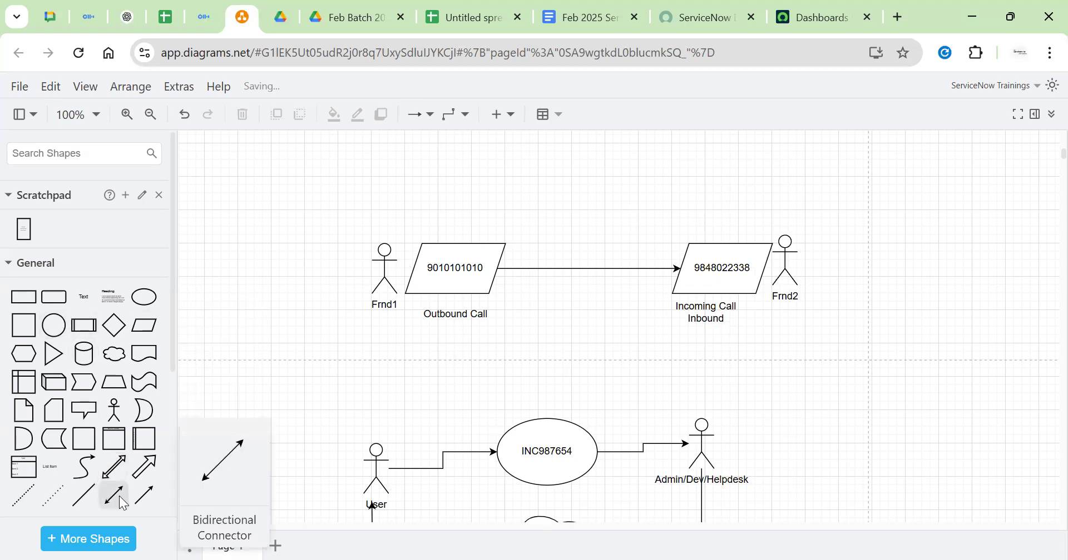
Insert an arrow running leftward from above Frnd2's number to just above Frnd1's number
left_click(143, 500)
left_click_drag(639, 309, 513, 211)
left_click_drag(597, 351, 722, 210)
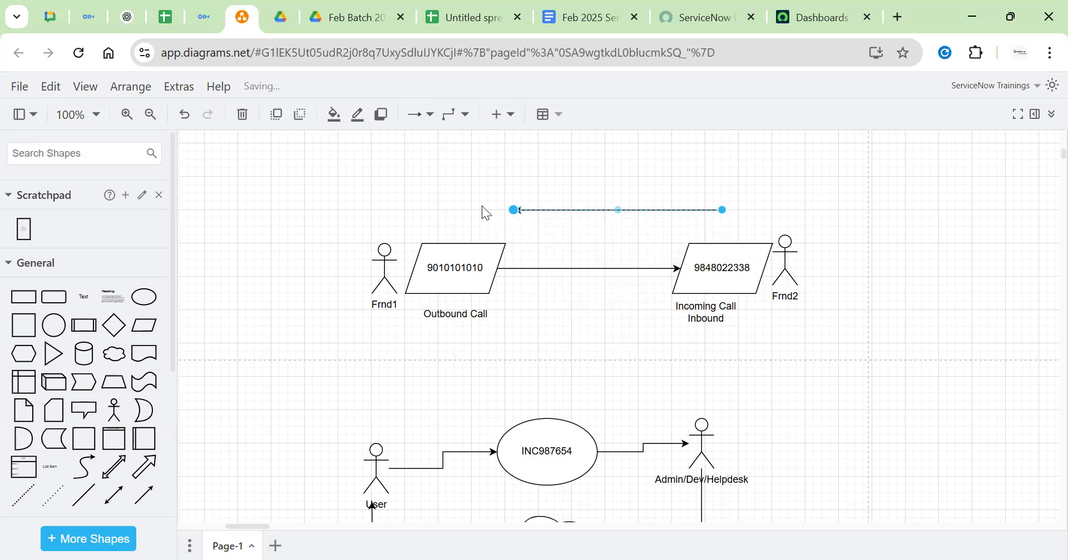
left_click_drag(515, 214, 505, 226)
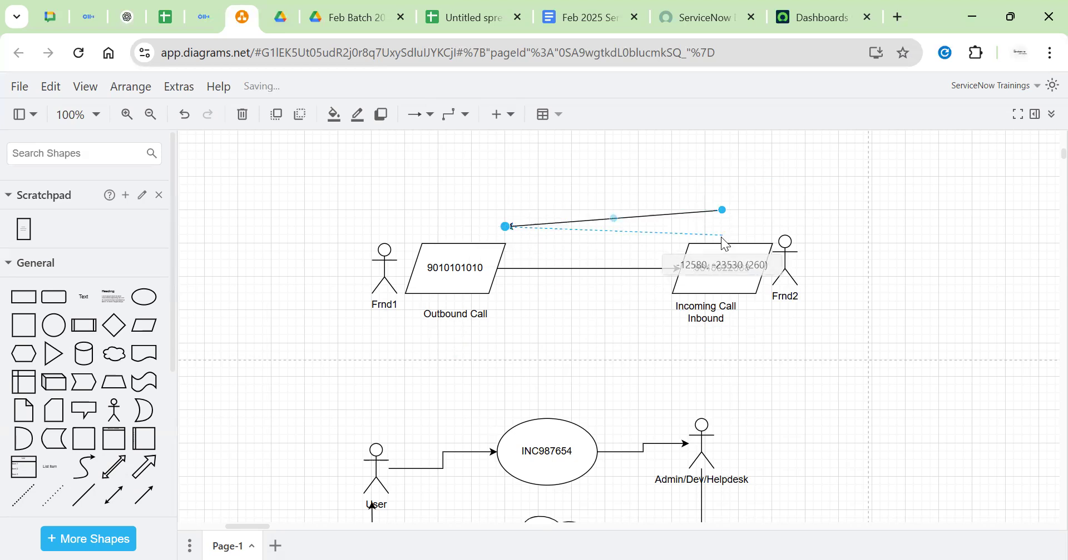
left_click(702, 204)
Duplicate the labels, placing 'Outbound Call' above Frnd2 and 'Incoming Call Inbound' above Frnd1
left_click(455, 314)
key("ctrl+d")
left_click_drag(463, 323, 756, 192)
left_click(630, 328)
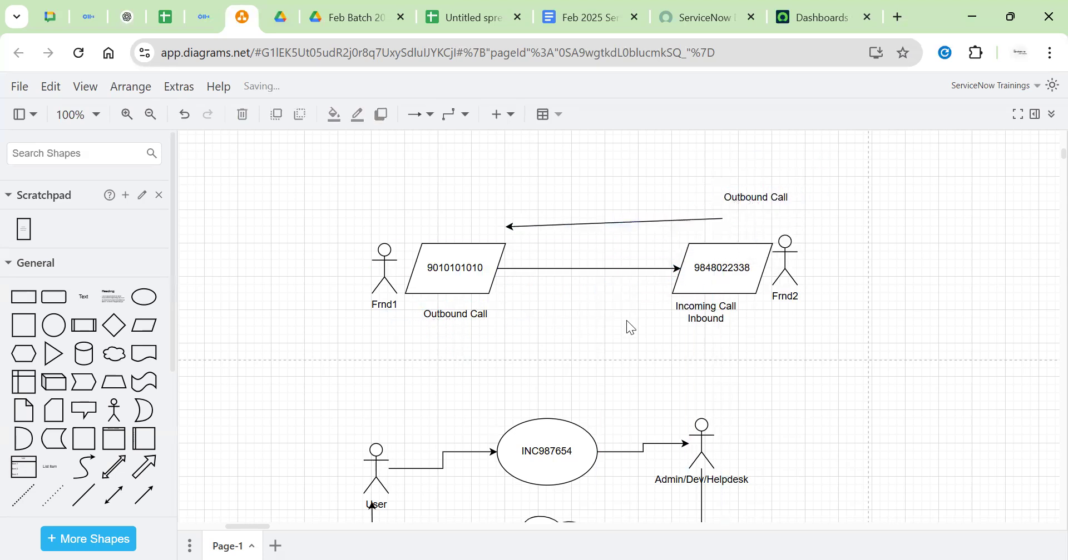
left_click(717, 316)
key("ctrl+d")
left_click_drag(706, 331, 474, 225)
left_click(585, 207)
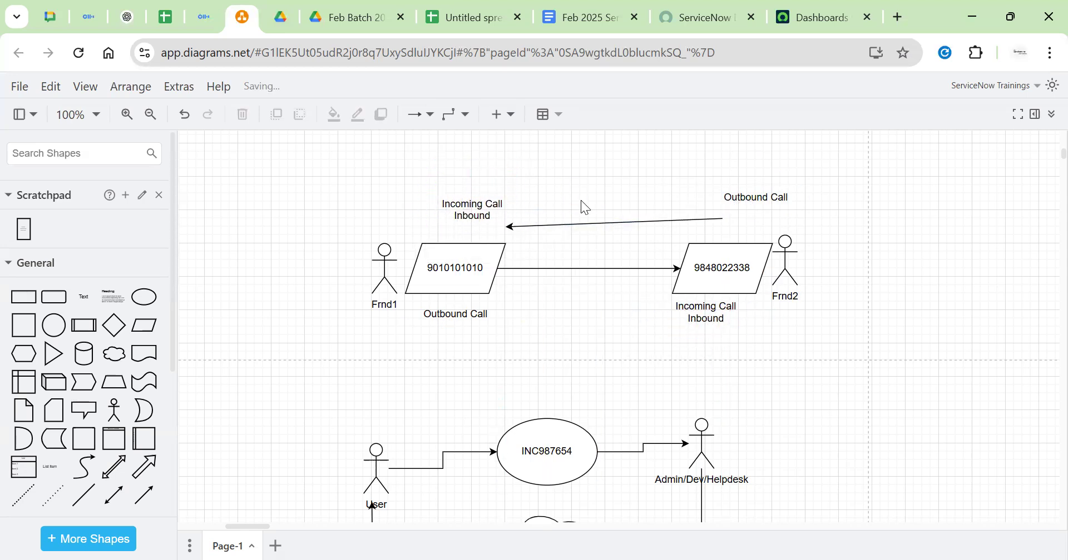
Straighten the return arrow into a horizontal line
left_click(613, 223)
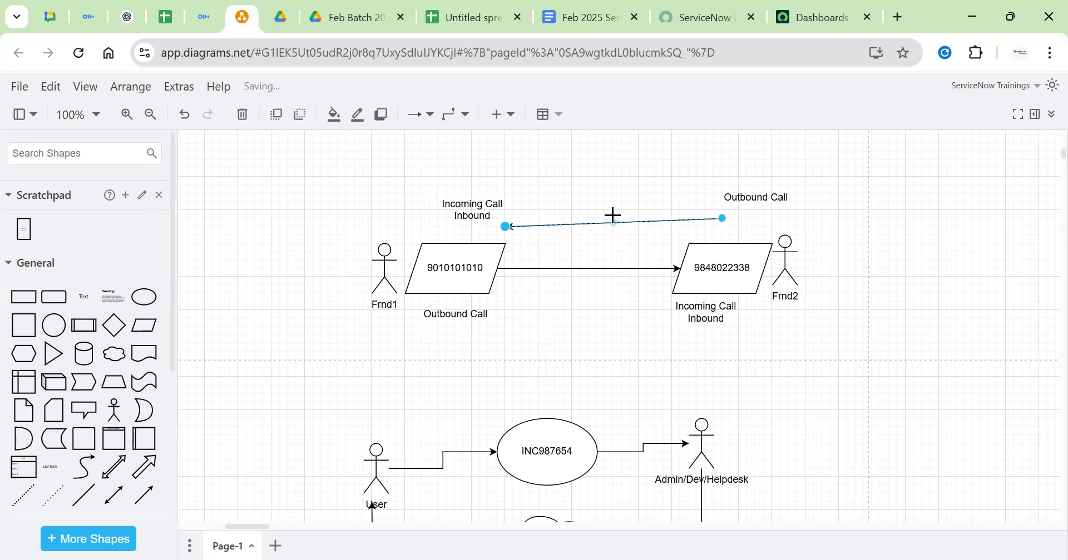
left_click_drag(722, 228, 723, 226)
left_click(840, 210)
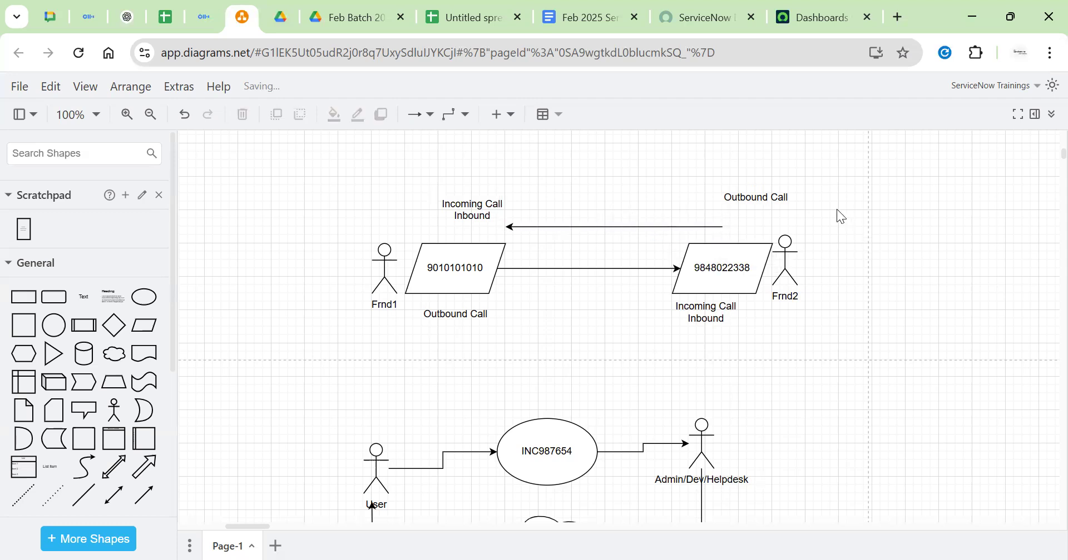
left_click(471, 206)
left_click(732, 194)
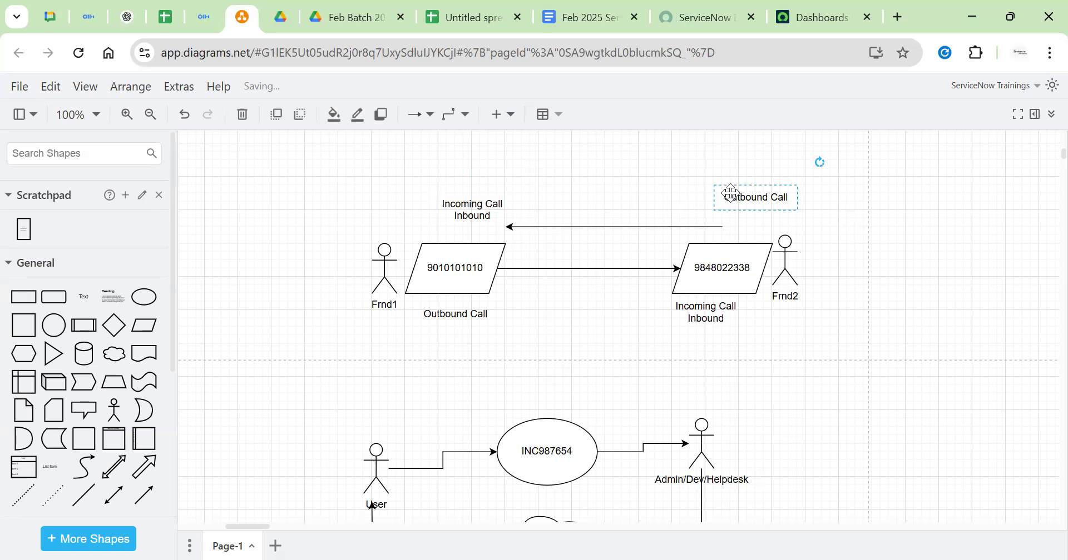
left_click(596, 180)
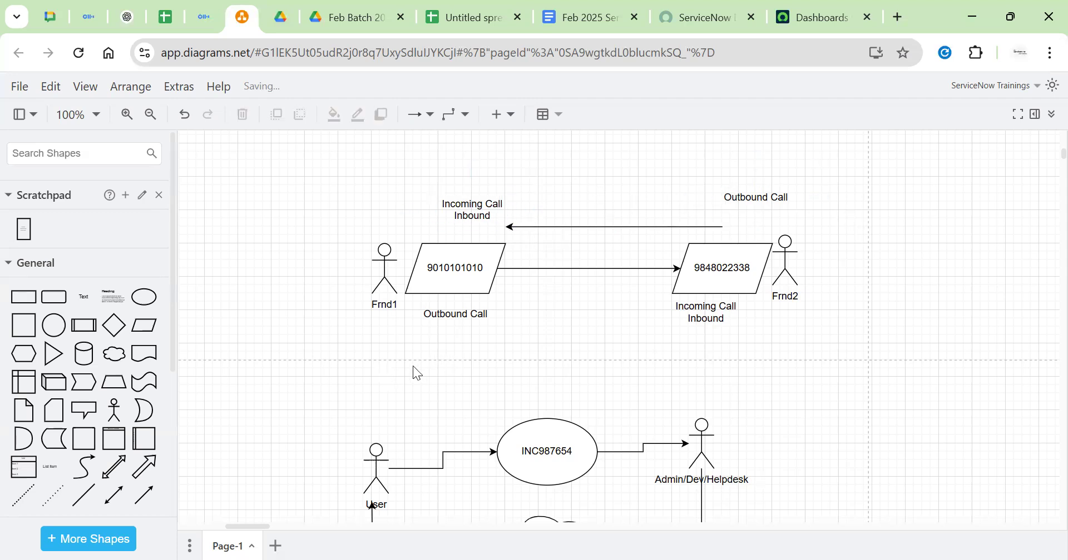
Add a 'Servicenow' text label under Frnd1 with an arrow pointing right from it
double_click(424, 343)
left_click(420, 353)
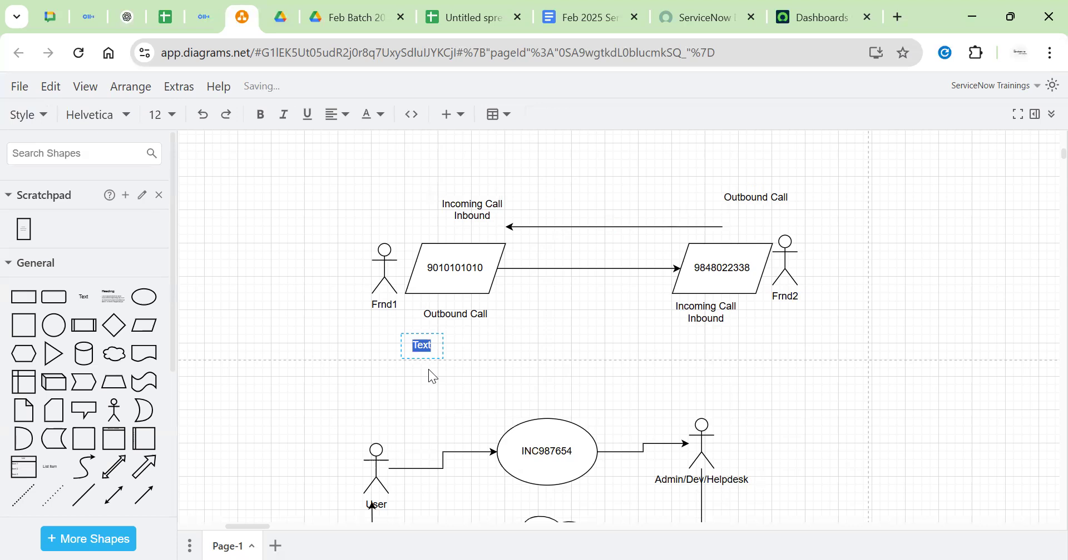
type("Servicenow")
left_click(383, 367)
left_click_drag(441, 349, 390, 354)
mouse_move(433, 351)
left_click(472, 357)
left_click(455, 340)
key("ctrl+z")
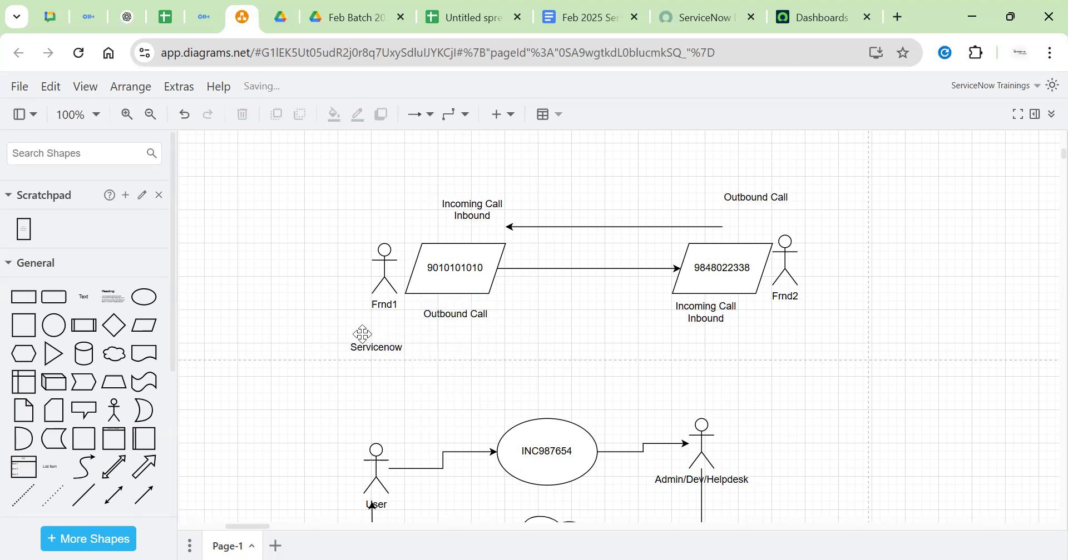
left_click_drag(425, 348, 453, 354)
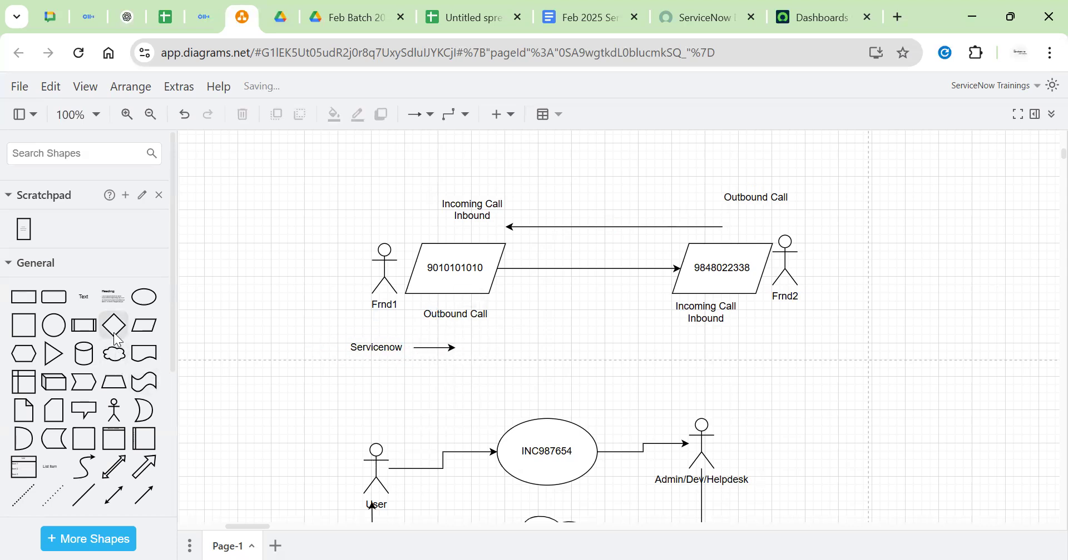
Add an 'INC898998' text box at the tip of the Servicenow arrow
left_click(85, 299)
left_click_drag(629, 336, 495, 351)
double_click(492, 350)
key("BackSpace")
type("INC898998")
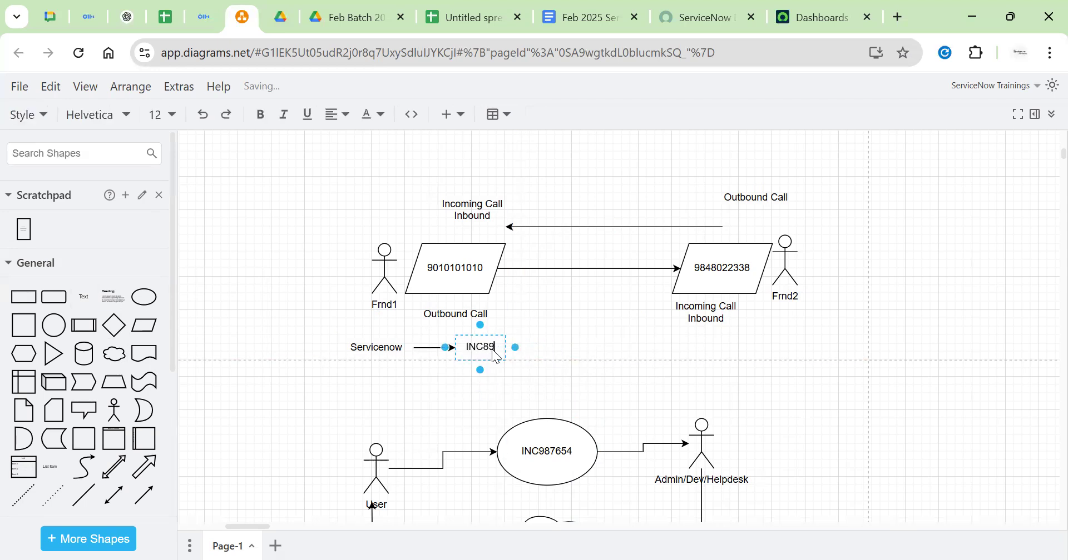
left_click(587, 370)
left_click_drag(461, 355, 484, 340)
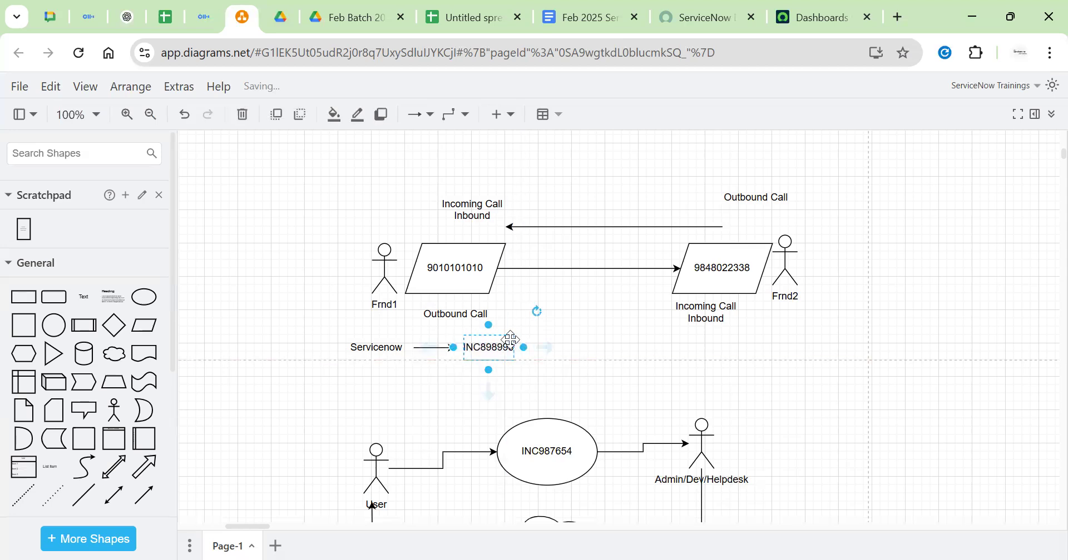
Draw an arrow from INC898998 and place a copy of the Frnd2 actor at its end
left_click_drag(549, 357, 707, 346)
left_click(791, 298)
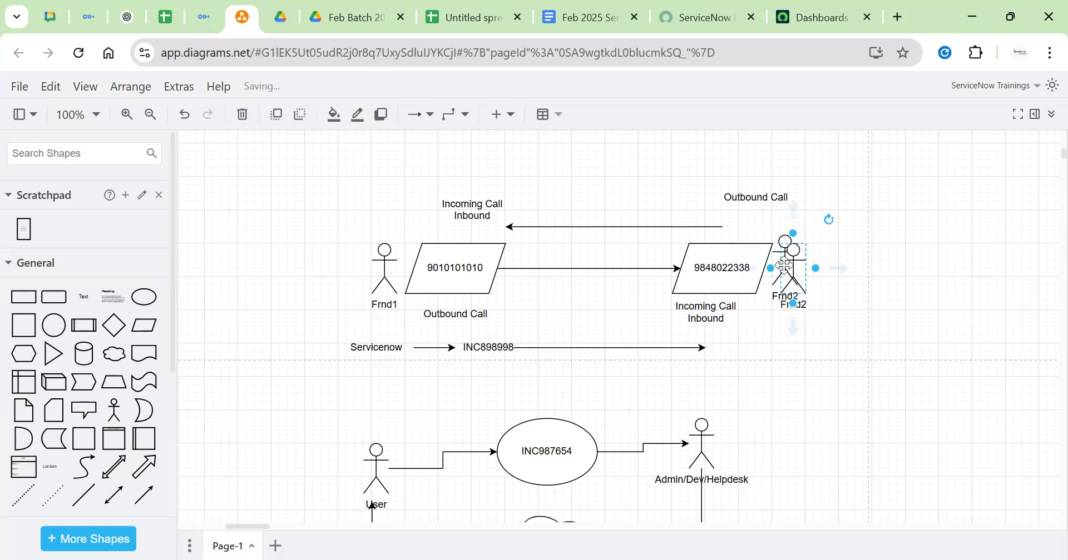
left_click_drag(787, 273, 723, 362)
left_click(400, 349)
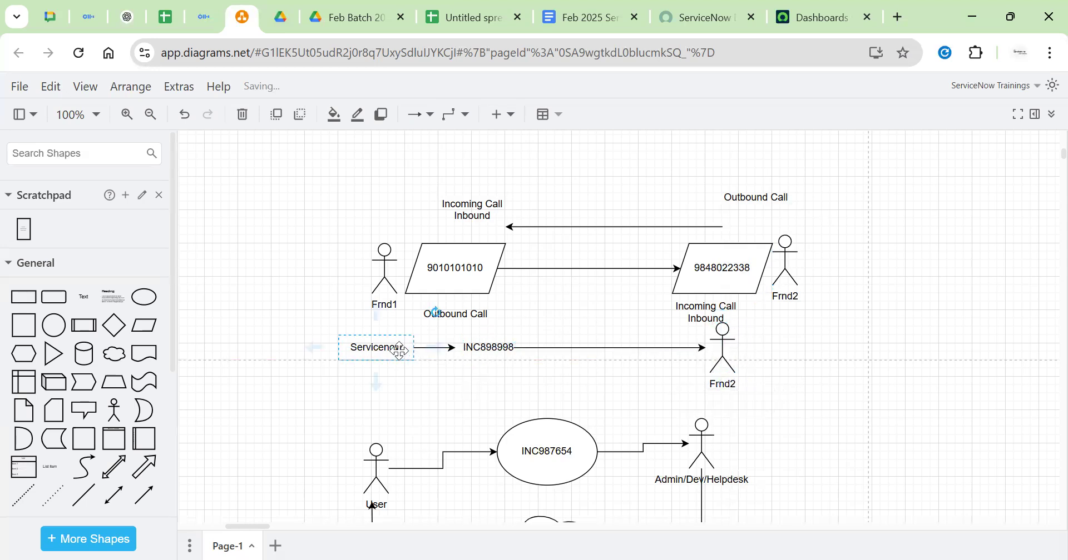
left_click(474, 351)
left_click(558, 366)
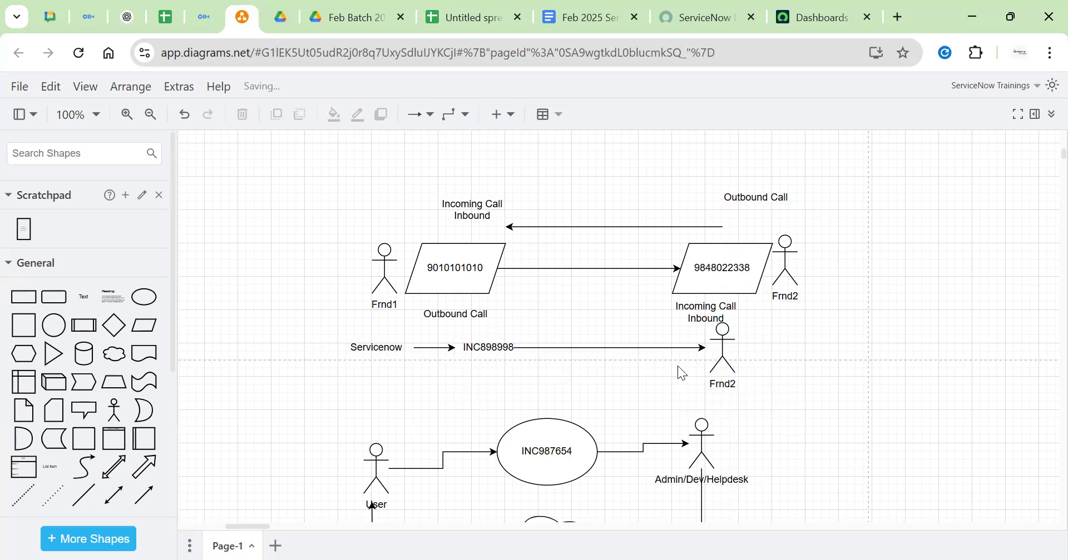
Label the arrow from INC898998 with the text 'Outbound'
double_click(551, 366)
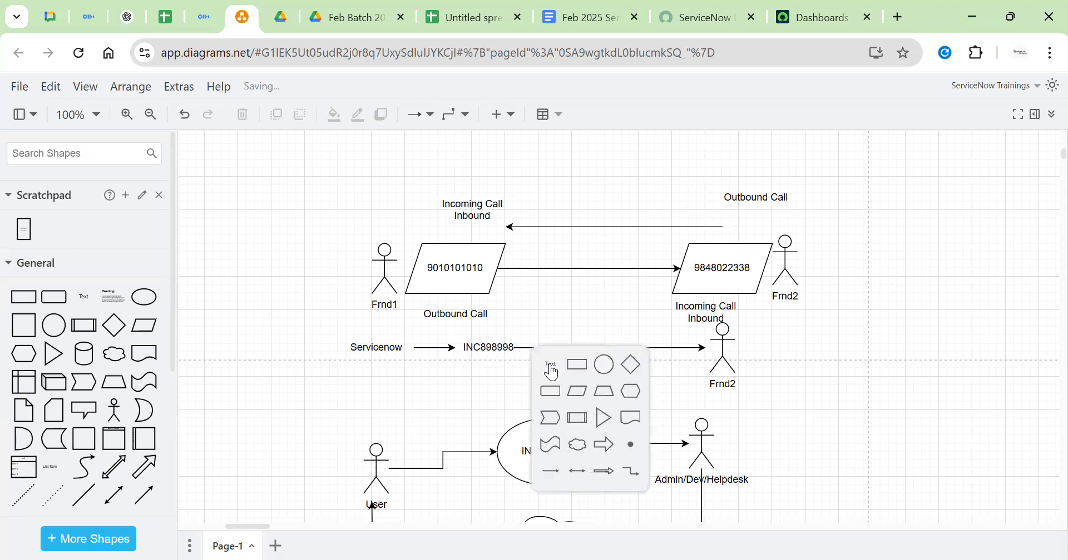
left_click(550, 365)
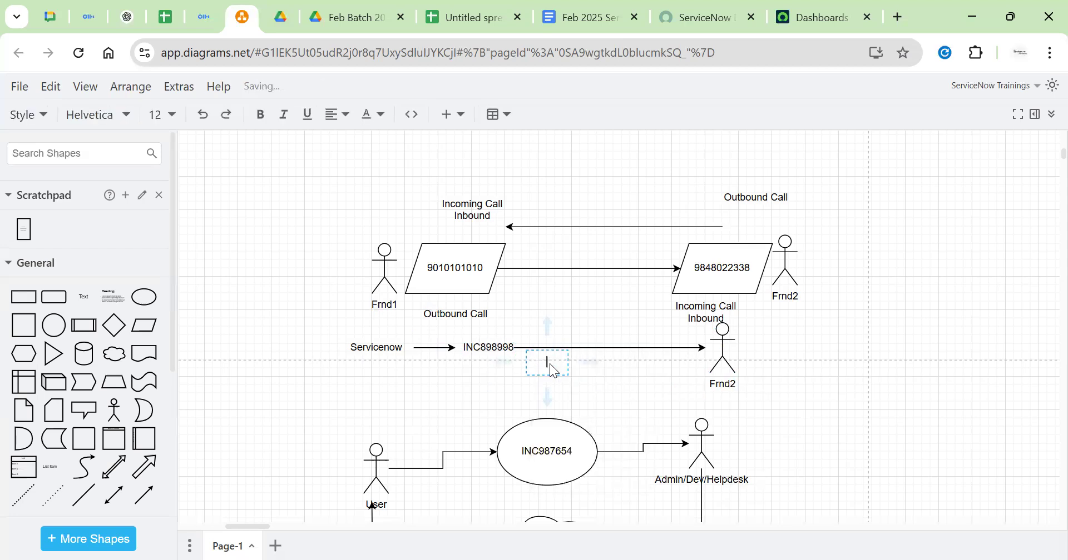
type("Outbound")
left_click(627, 387)
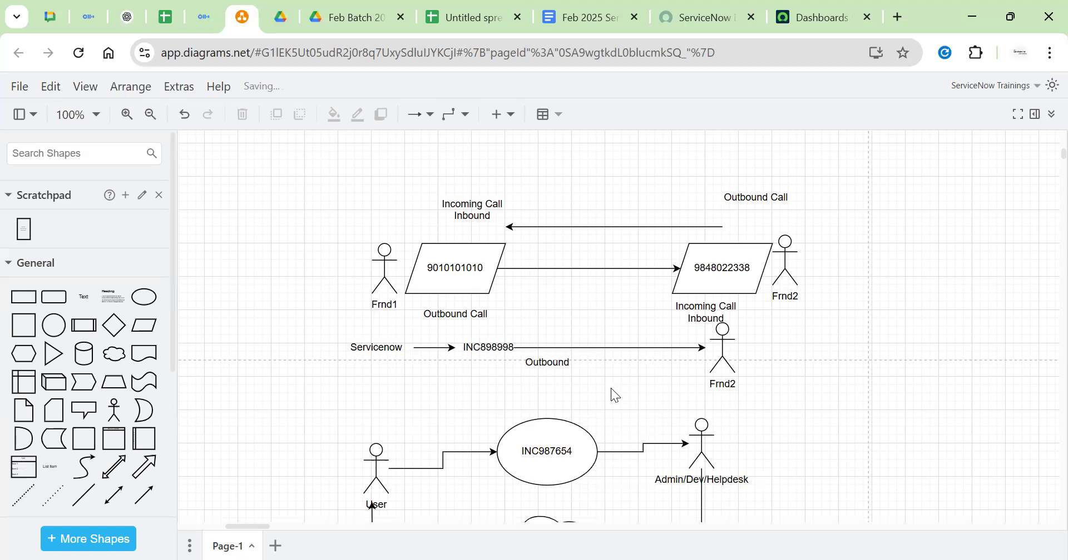
Move the whole INC987654 incident flow further down the page
scroll(643, 389, "down", 3)
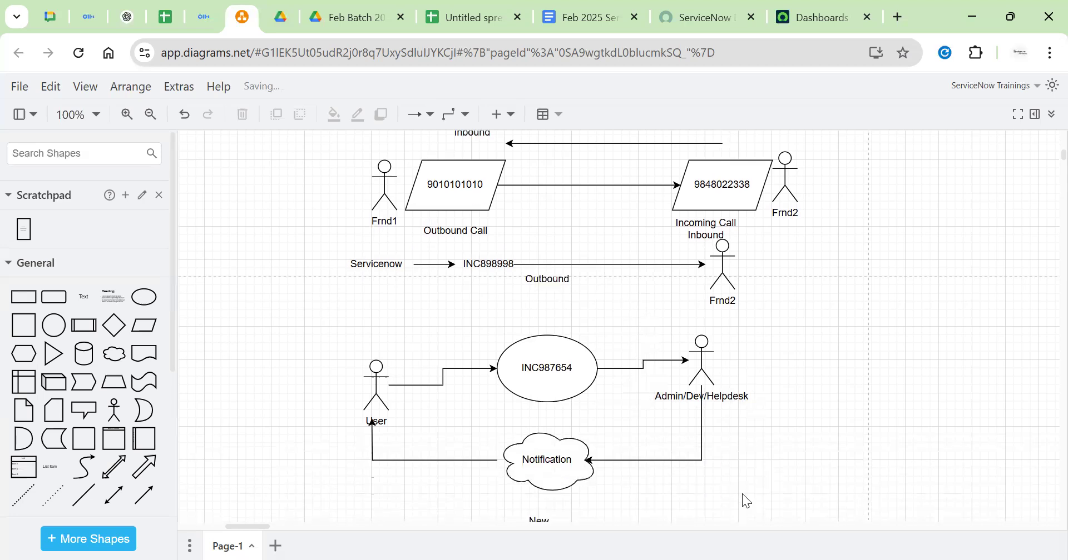
left_click_drag(805, 496, 249, 310)
left_click_drag(535, 364, 520, 473)
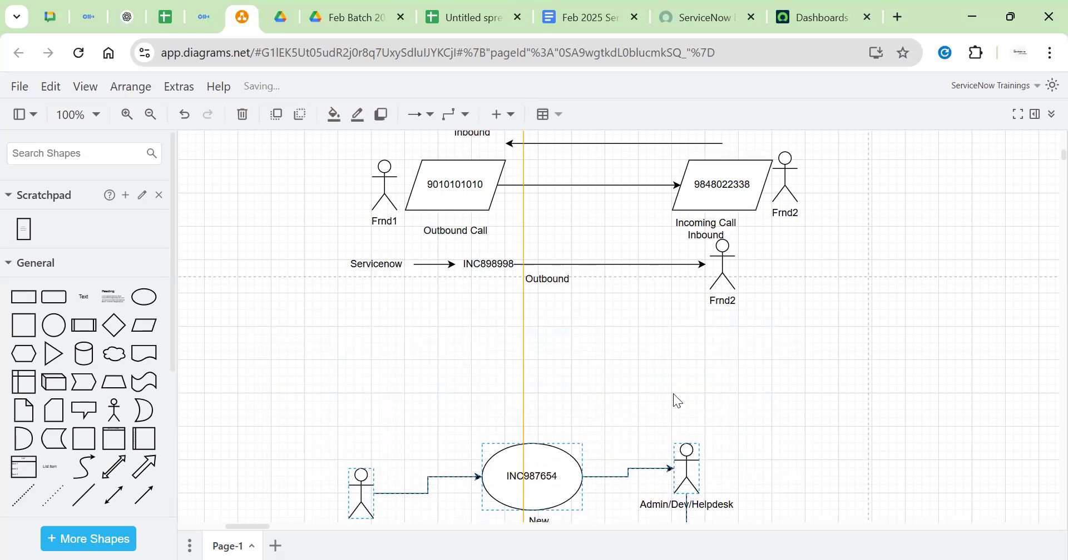
left_click(762, 312)
left_click(569, 278)
left_click(643, 292)
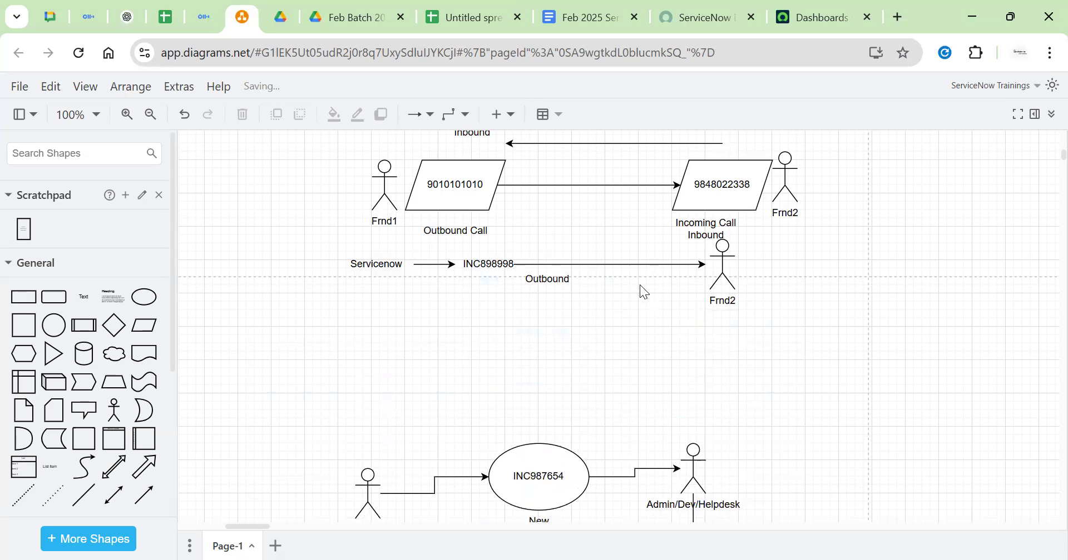
Add an 'Email' text label beside the lower Frnd2 figure
double_click(680, 275)
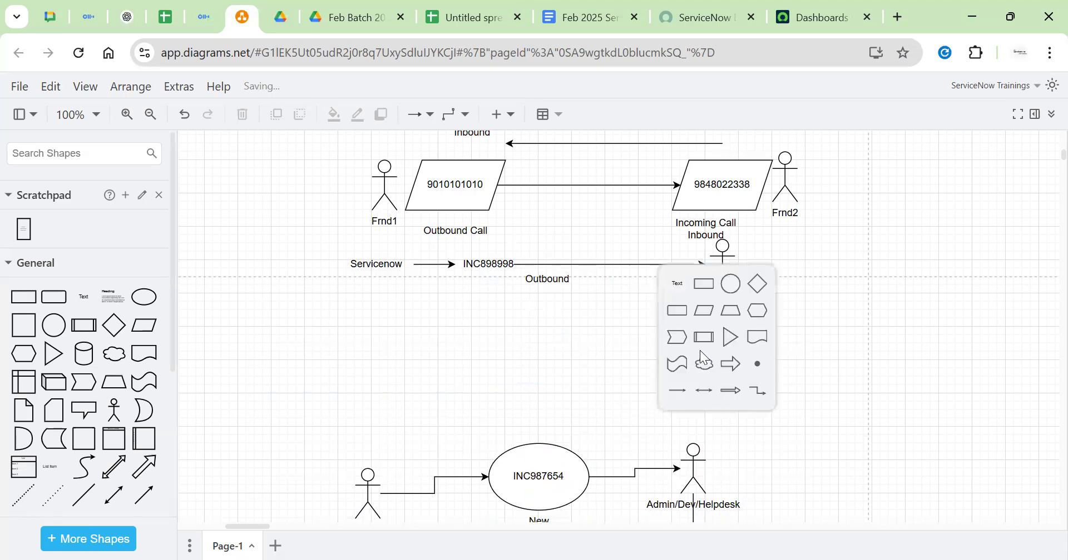
key("BackSpace")
type("Email")
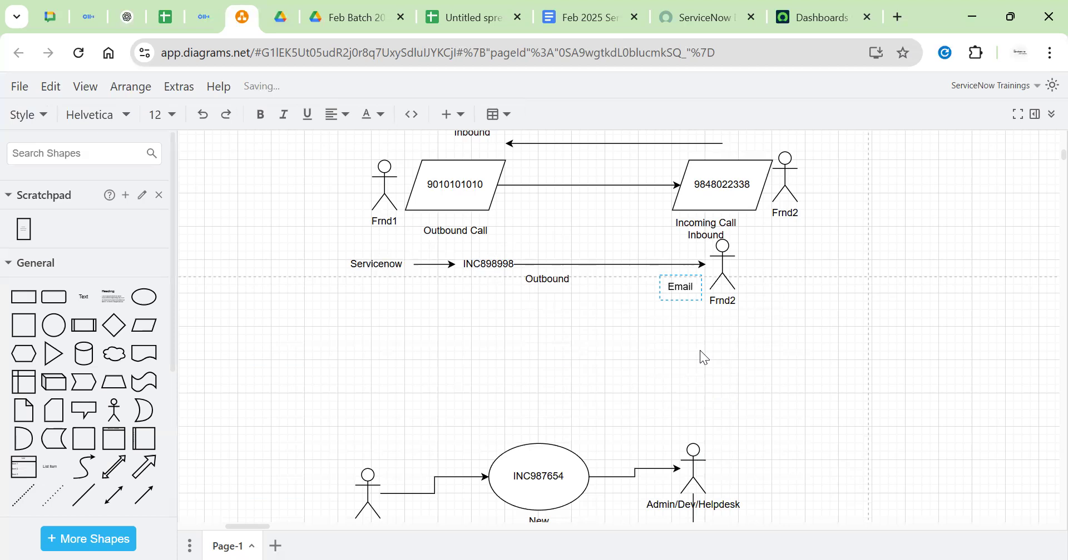
left_click(715, 336)
left_click_drag(676, 292, 662, 306)
double_click(674, 309)
left_click(788, 319)
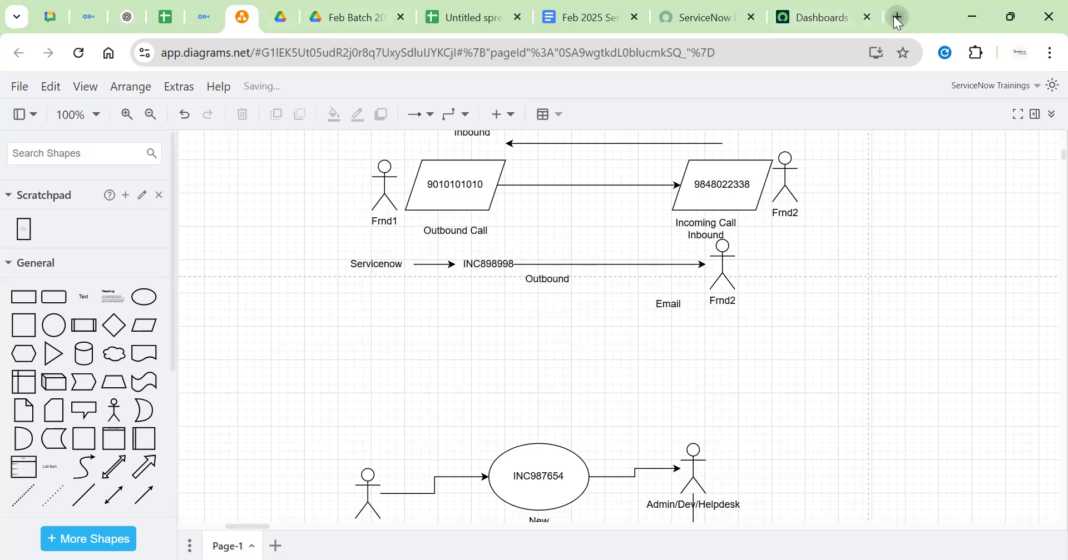
left_click(897, 18)
Open the Otter.ai 'Your upcoming Otter meetings' email in Gmail, skim it, and go back to the inbox
left_click(865, 131)
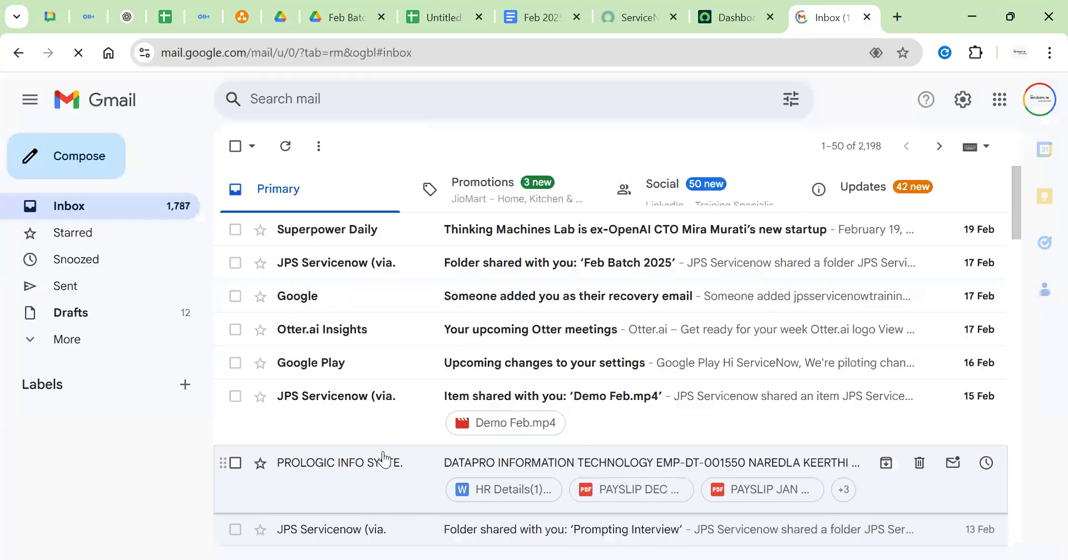
scroll(390, 445, "down", 10)
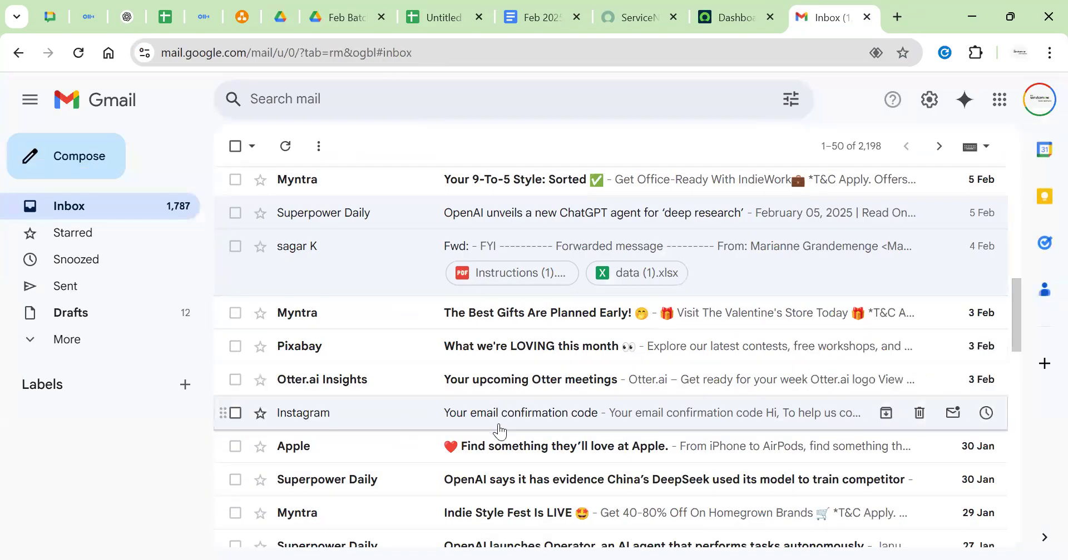
scroll(621, 424, "down", 1)
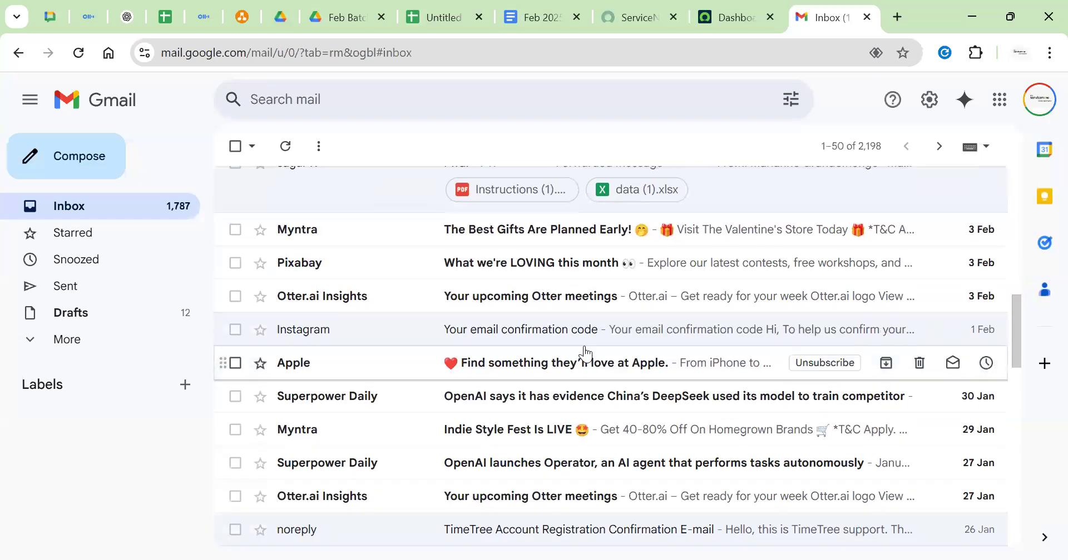
left_click(570, 299)
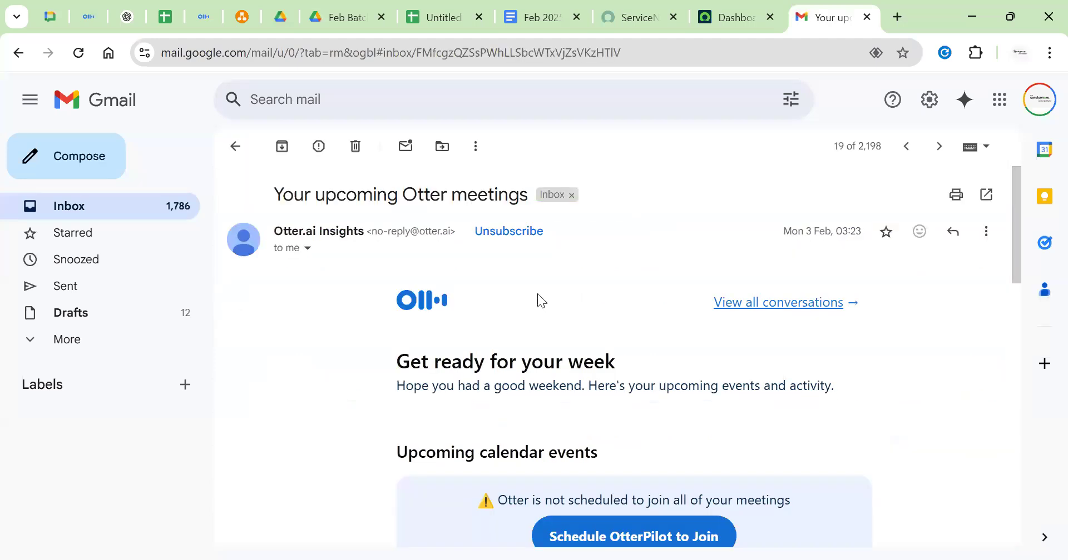
scroll(608, 316, "down", 8)
scroll(608, 316, "up", 8)
left_click(238, 148)
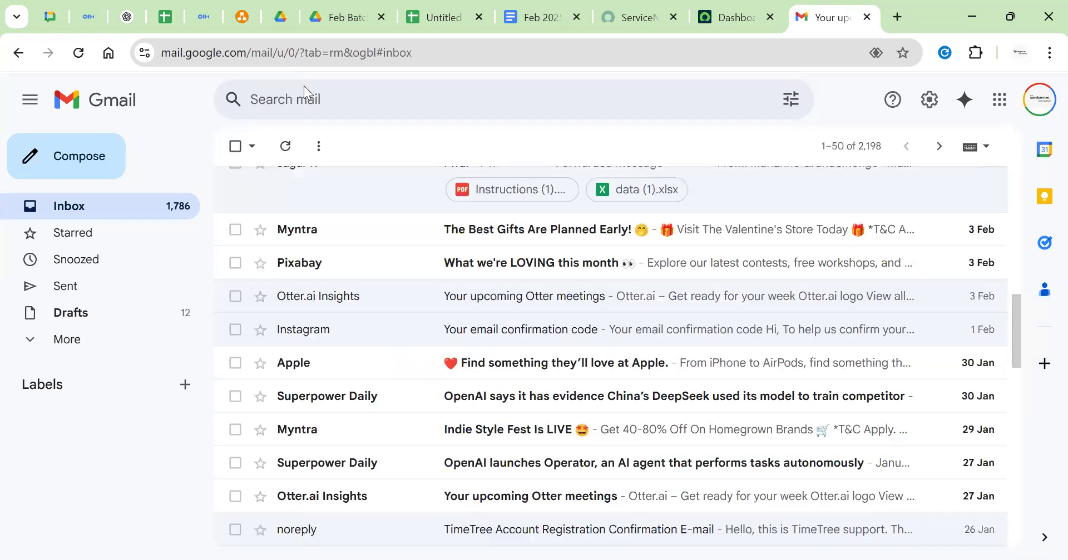
Search Gmail for 'servicenow' and scan the results
left_click(303, 87)
type("servi")
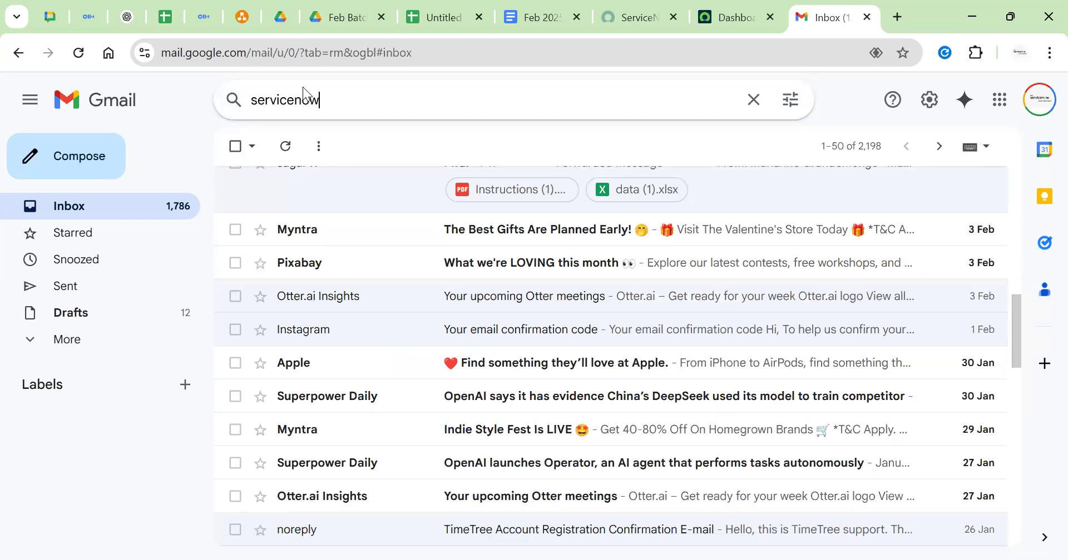
type("cenow")
key("Return")
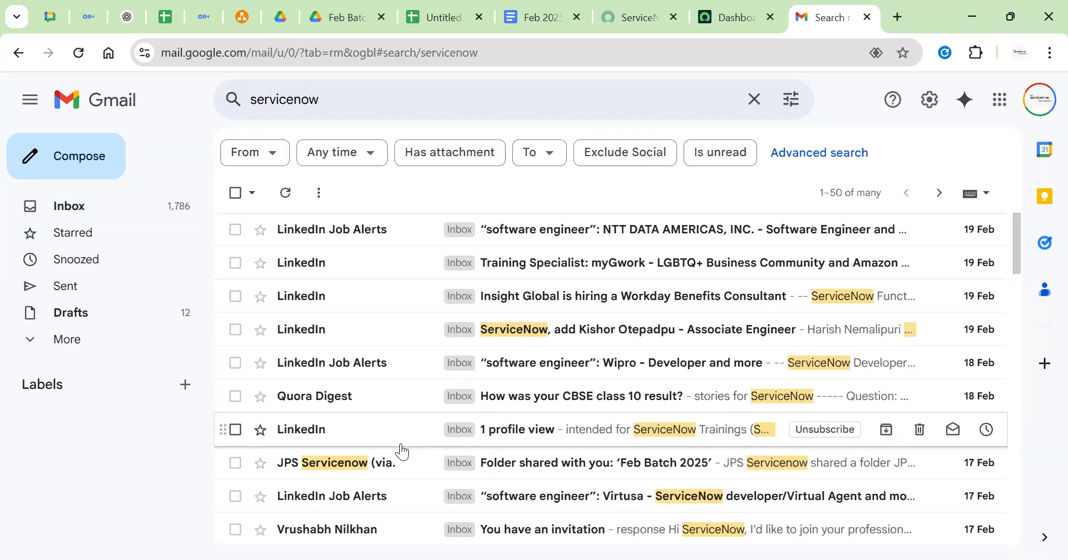
scroll(508, 429, "down", 10)
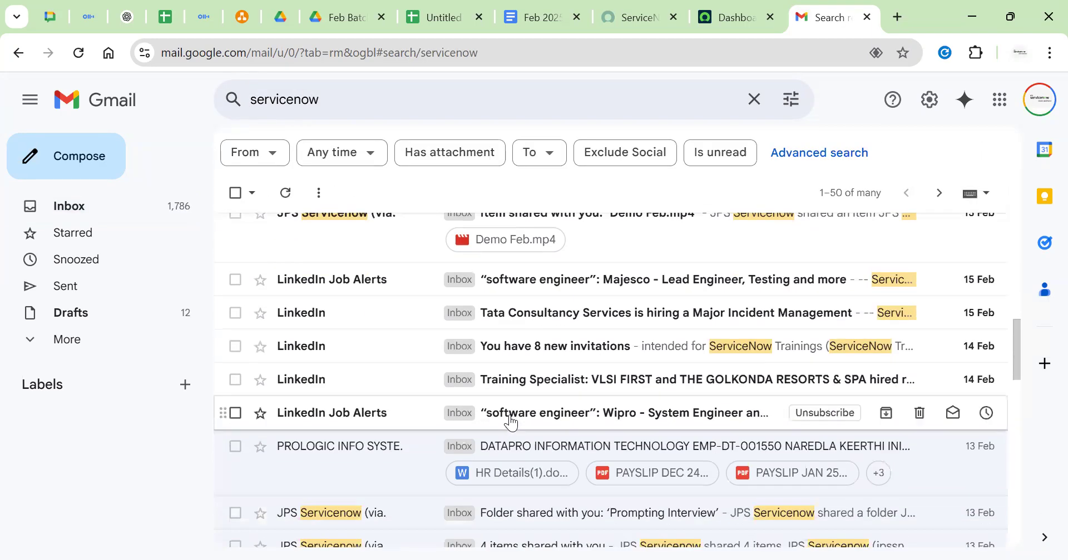
scroll(512, 422, "down", 8)
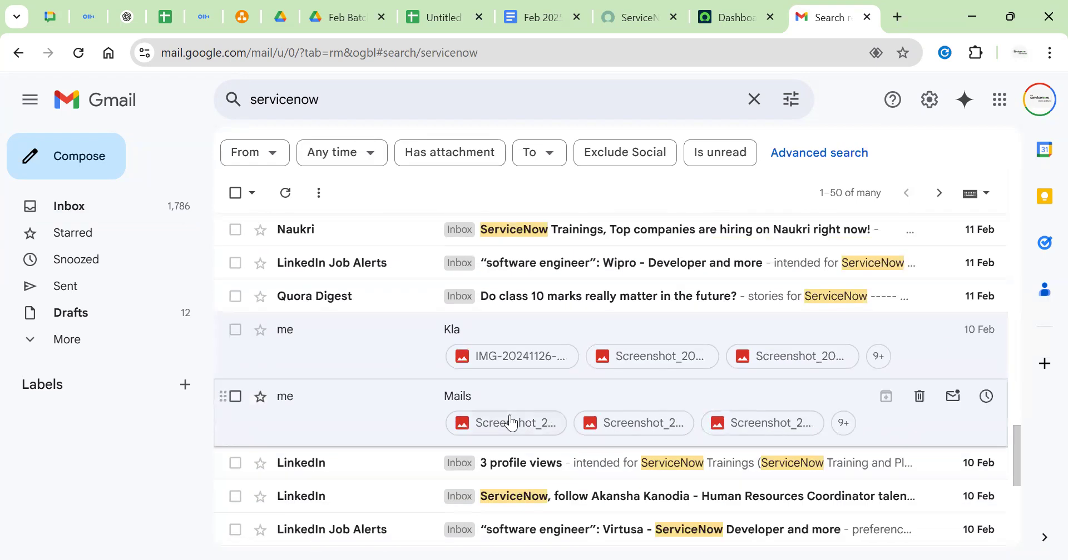
scroll(508, 424, "down", 5)
scroll(510, 398, "up", 20)
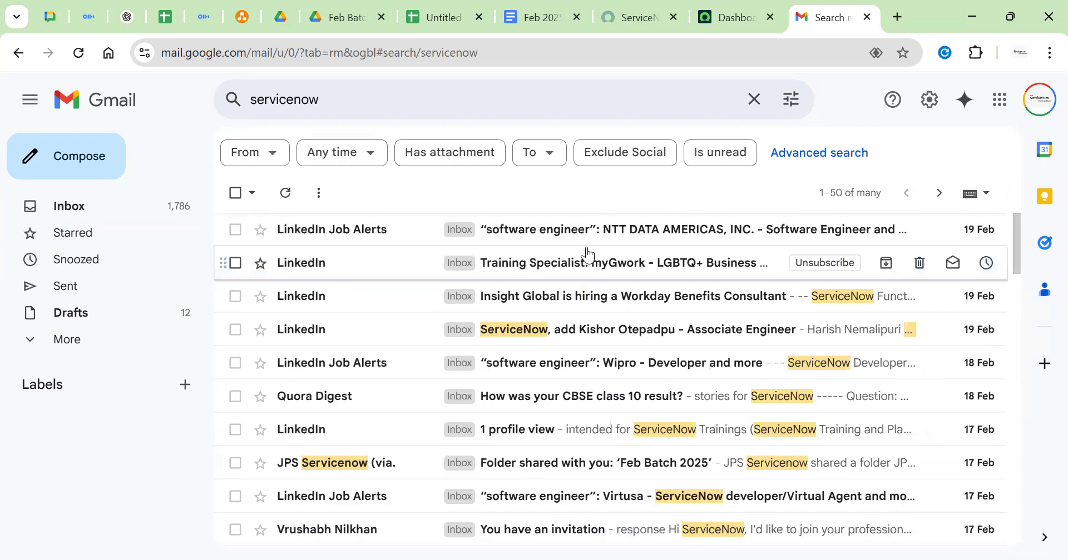
Open the 19 Feb LinkedIn email with the ServiceNow subject and read it to the bottom
left_click(559, 340)
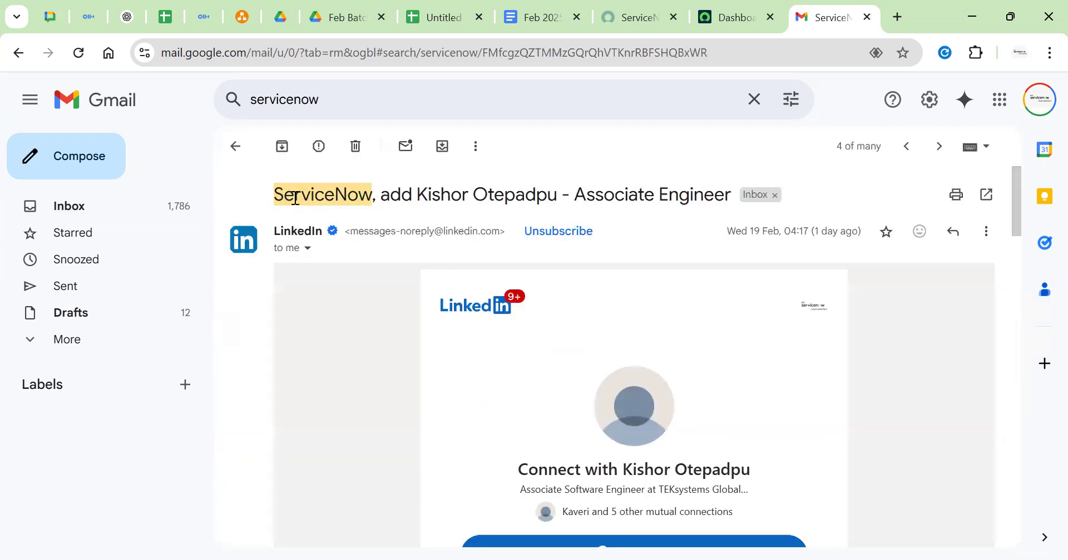
left_click_drag(274, 195, 371, 192)
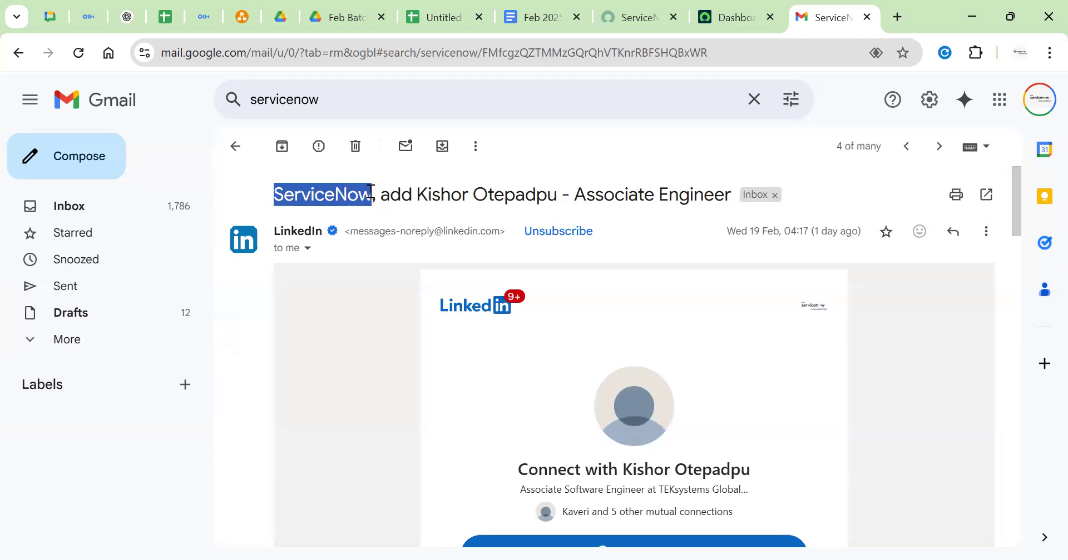
left_click(361, 325)
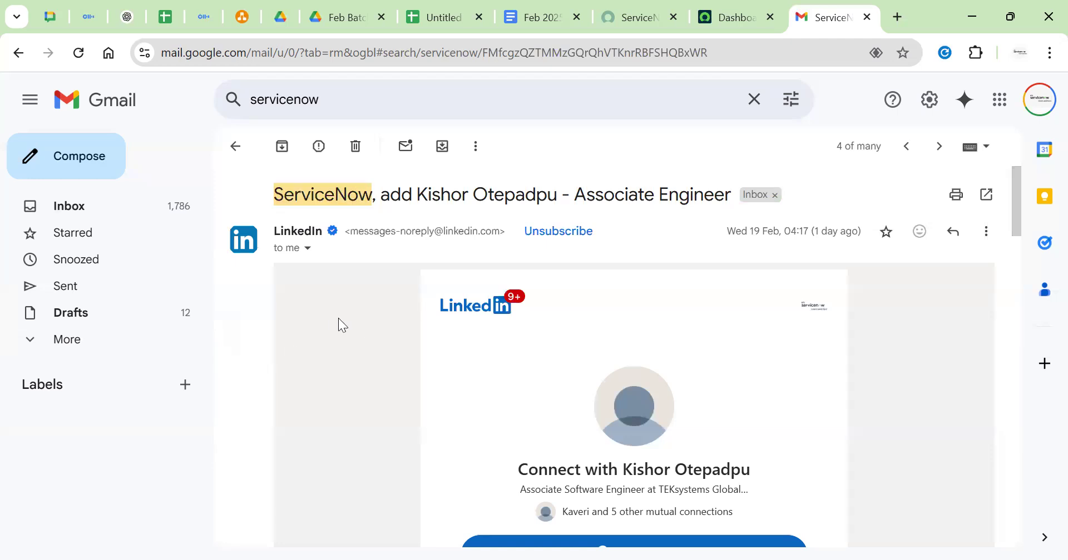
scroll(339, 320, "down", 5)
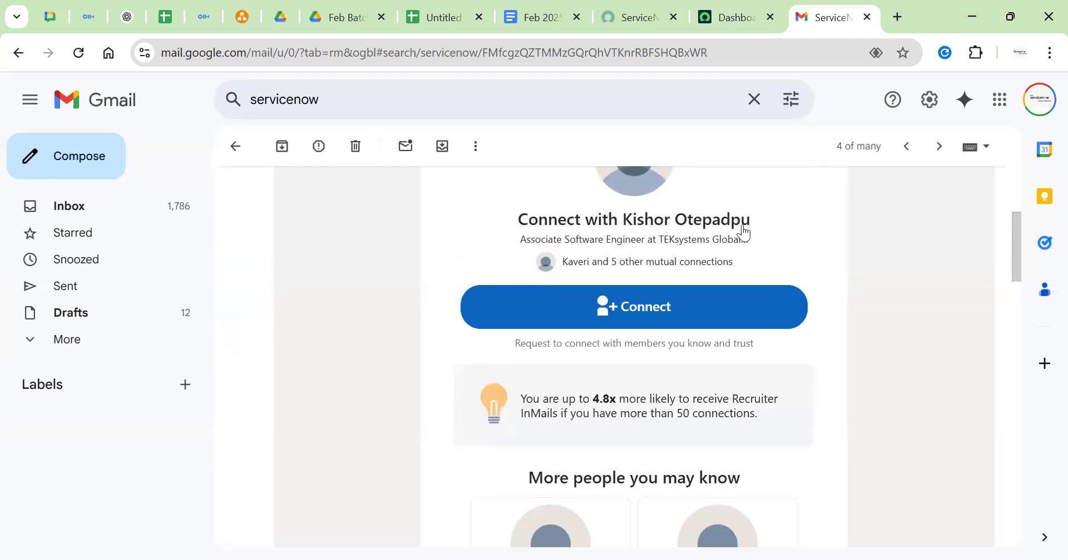
scroll(567, 297, "down", 5)
scroll(571, 296, "down", 10)
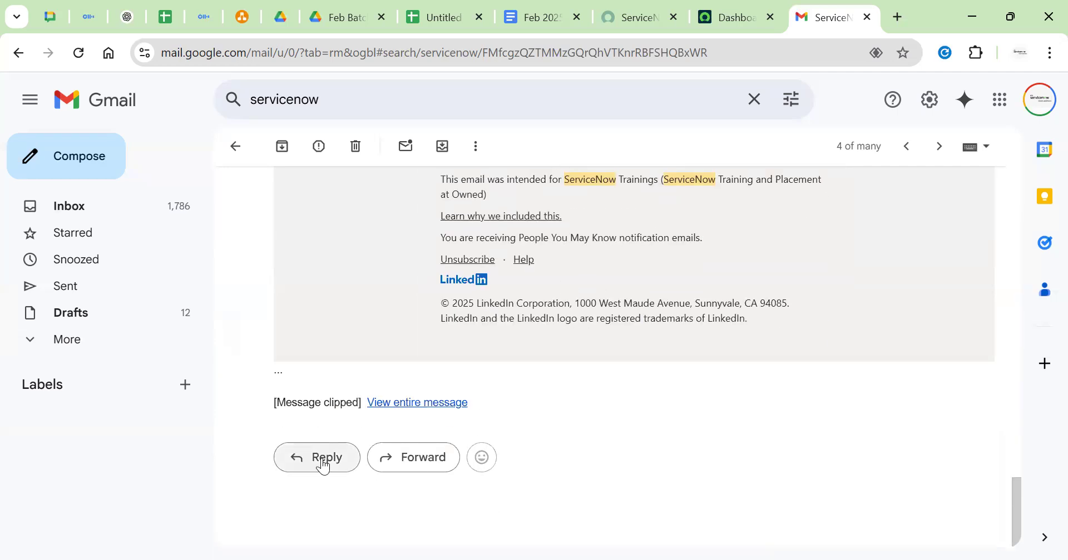
Reply 'Please go ahead and create a ticket for me.' to the LinkedIn email, then return to draw.io
left_click(324, 461)
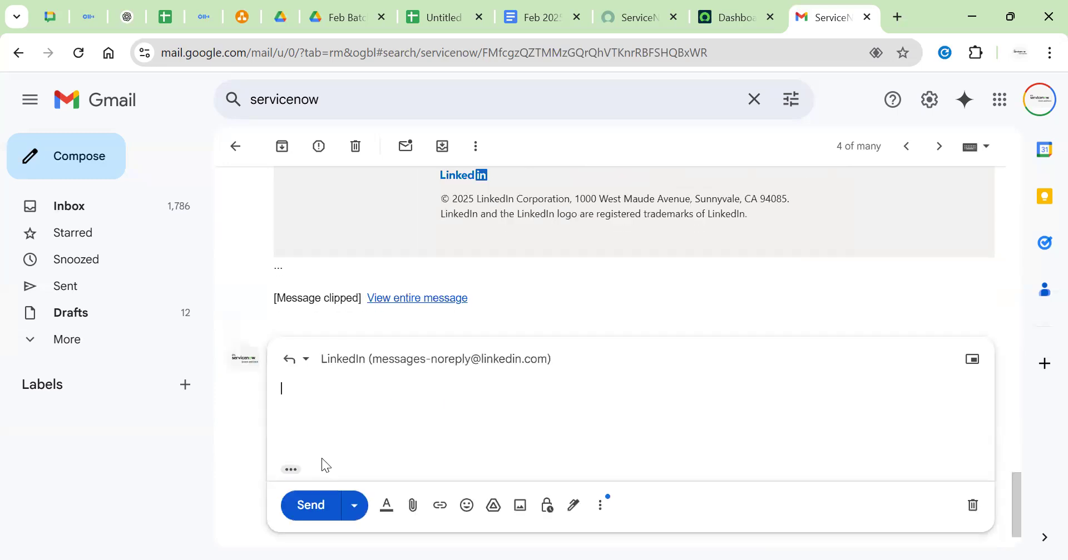
type("Please go ahe")
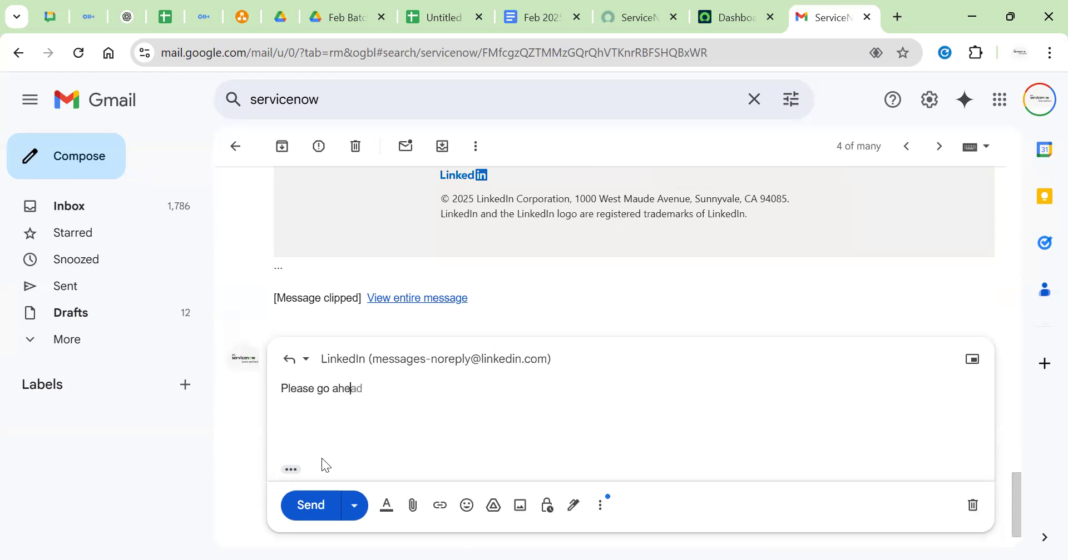
type("ad and create a")
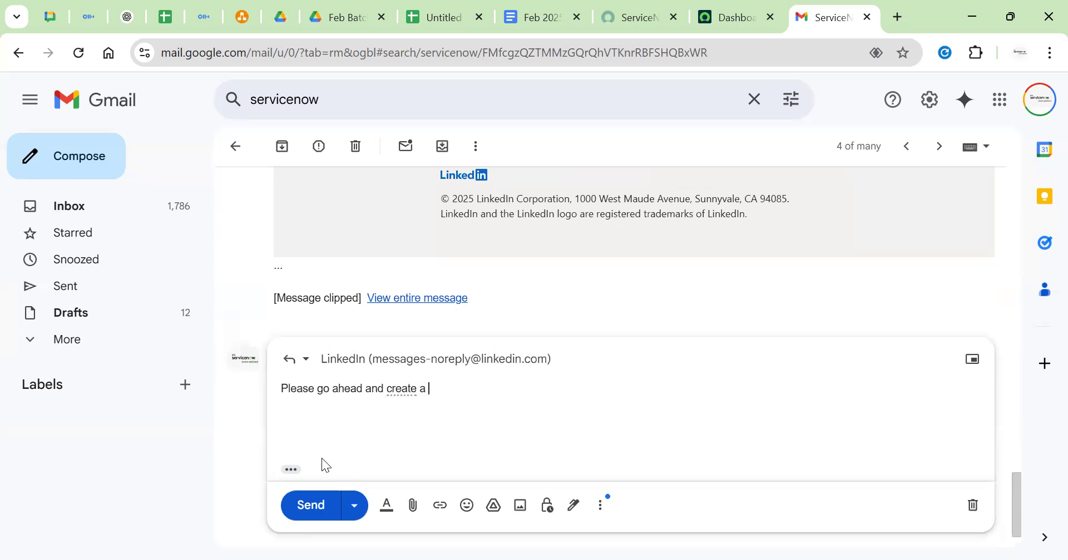
type(" ticker")
key("Tab")
type(".")
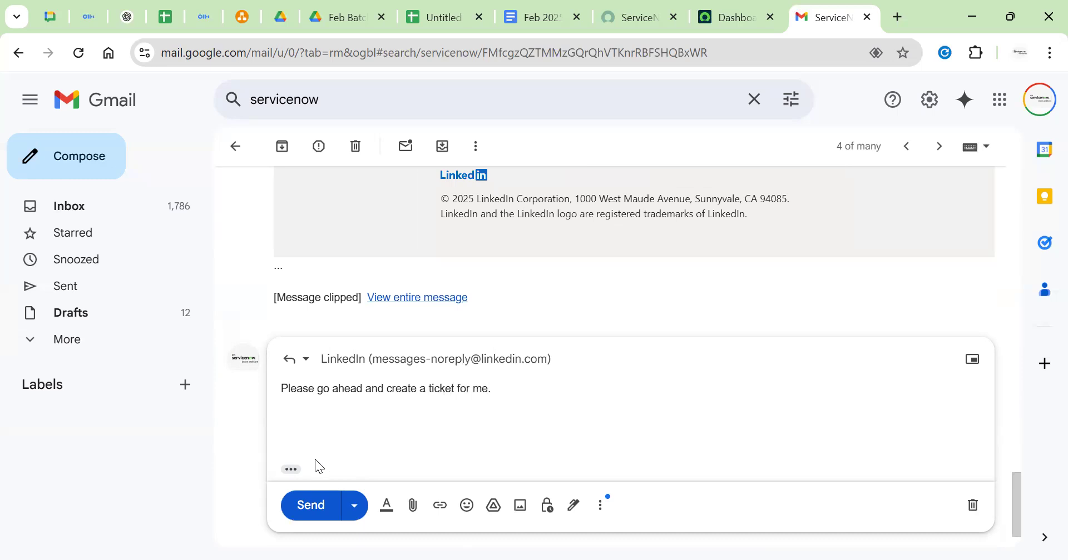
left_click(306, 507)
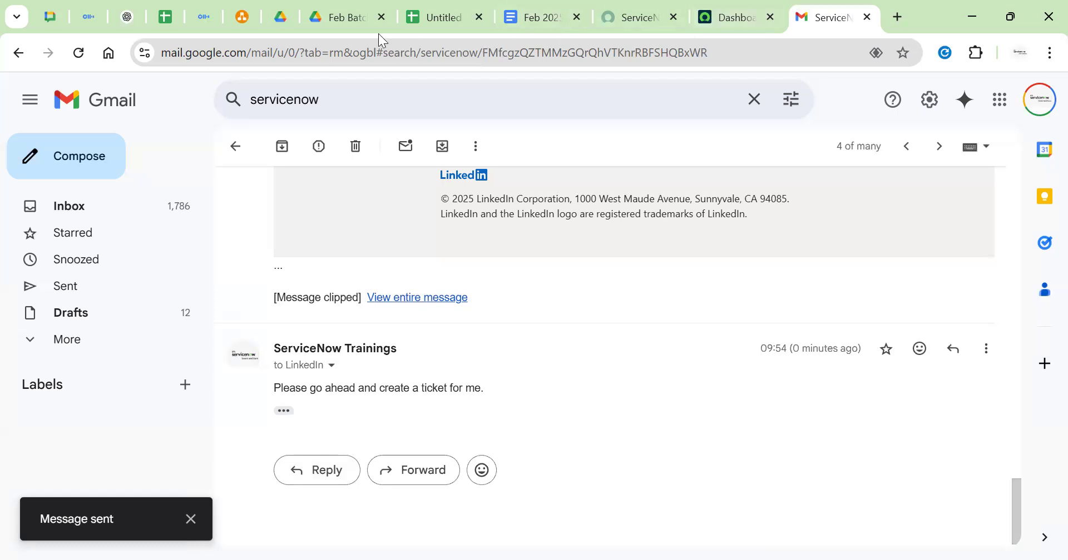
left_click(288, 28)
left_click(243, 17)
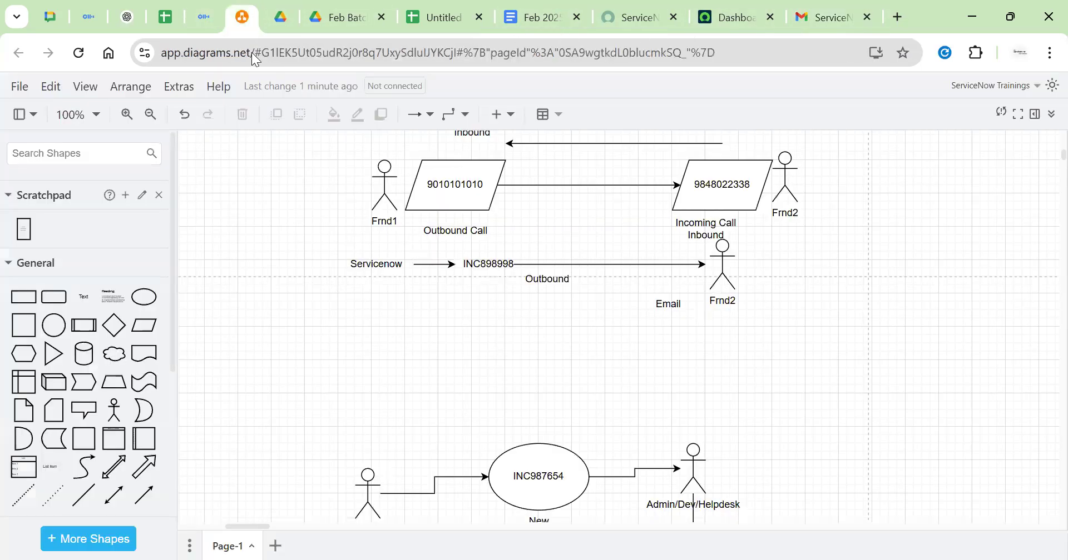
Move the Email label below Frnd2 and connect Frnd2 down to it
left_click(721, 273)
left_click_drag(667, 304, 651, 332)
left_click(725, 274)
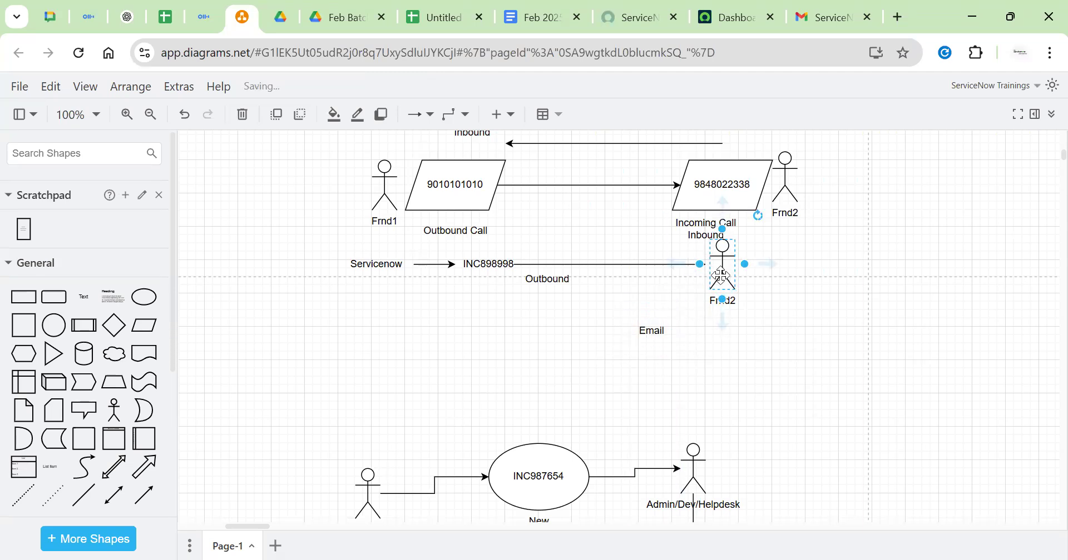
left_click_drag(723, 330, 666, 332)
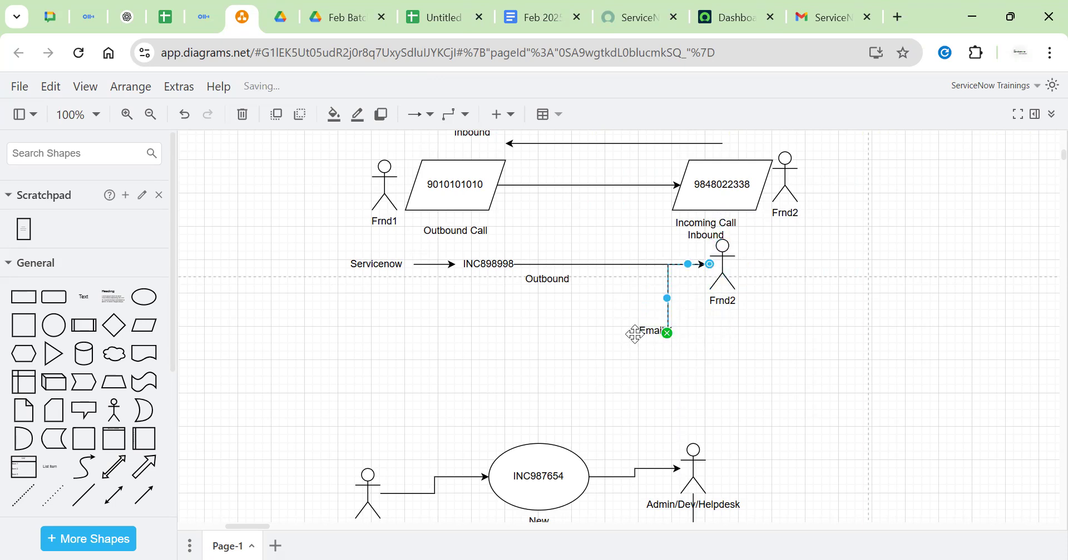
Draw an arrow left from Email ending in a new 'Servicenow' text label
left_click_drag(601, 329, 372, 332)
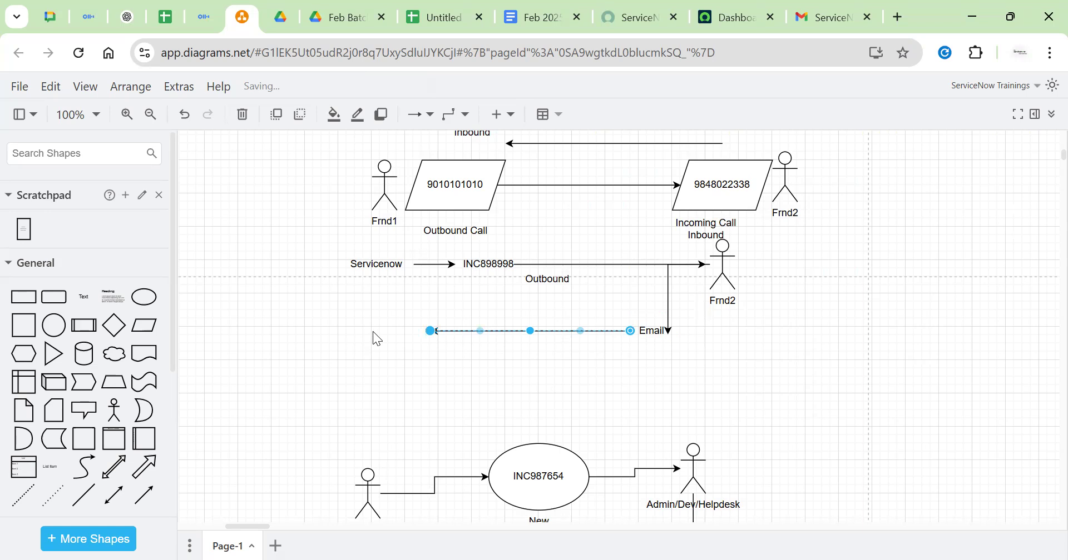
left_click(373, 331)
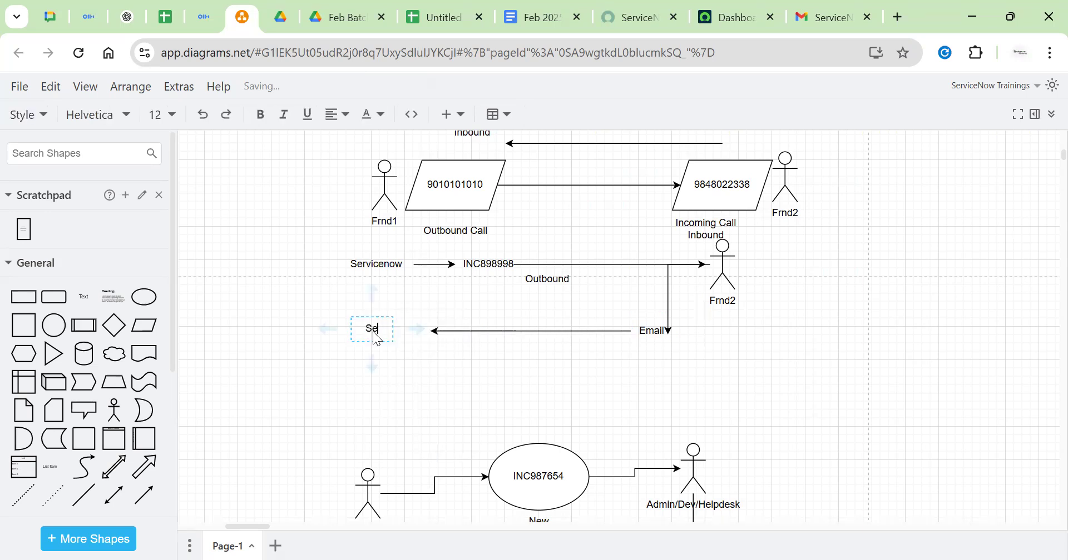
left_click(526, 383)
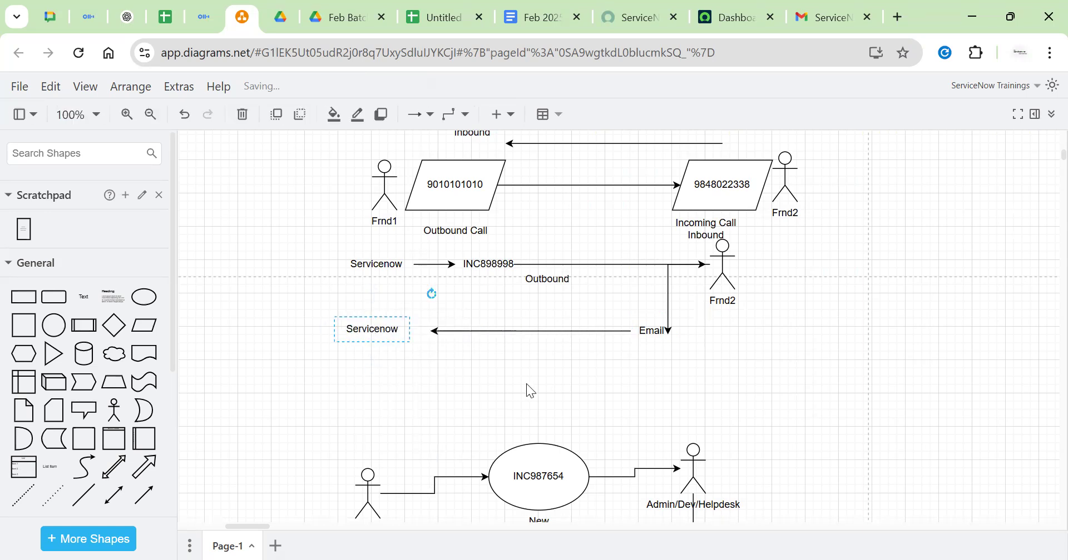
In ServiceNow, filter the application navigator for 'inbox'
left_click(737, 25)
left_click(58, 132)
type("inbox")
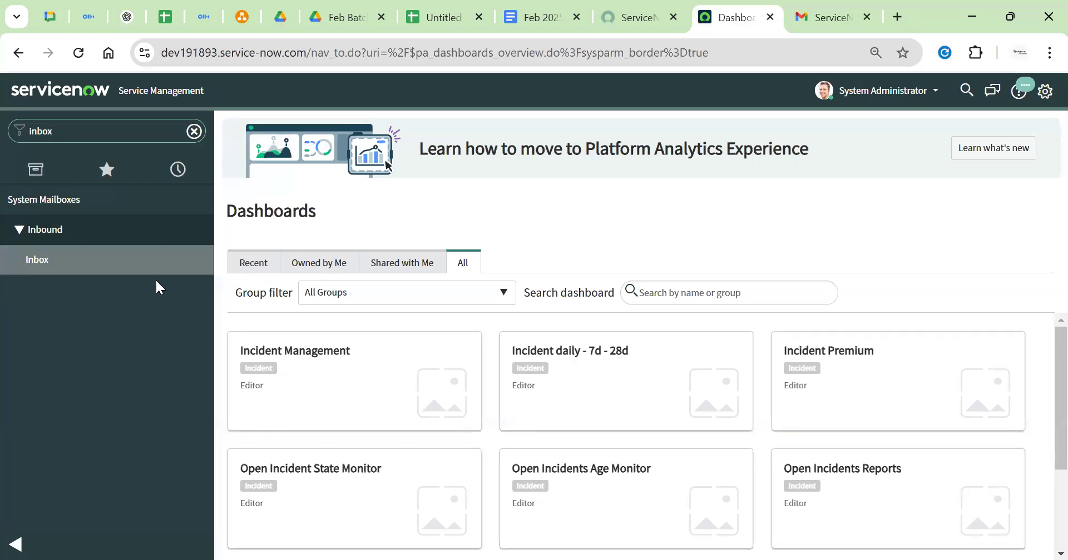
Open the Inbox mailbox list, then filter for and open the Outbox list
left_click(101, 273)
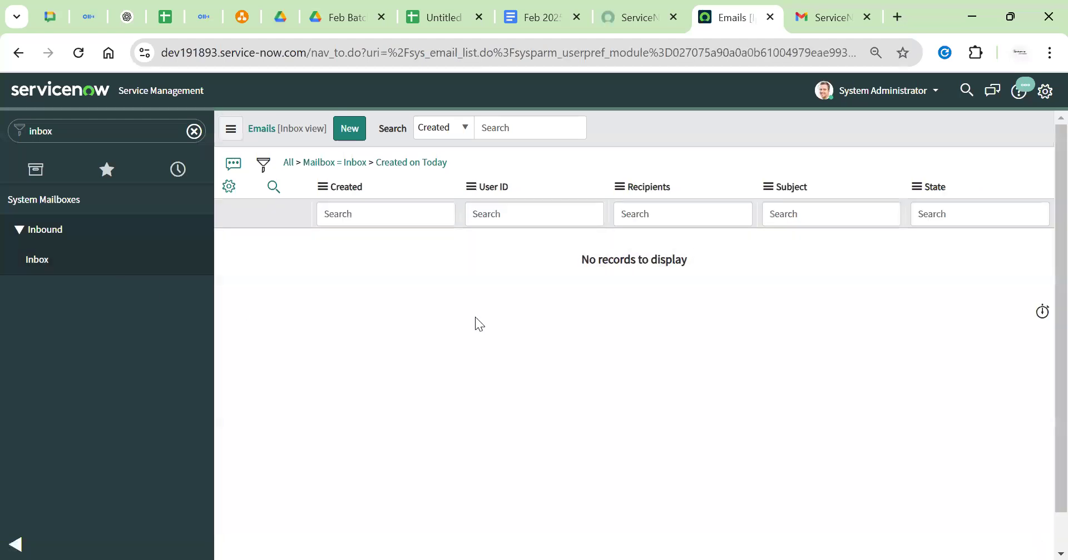
left_click(118, 139)
key("BackSpace")
type("o")
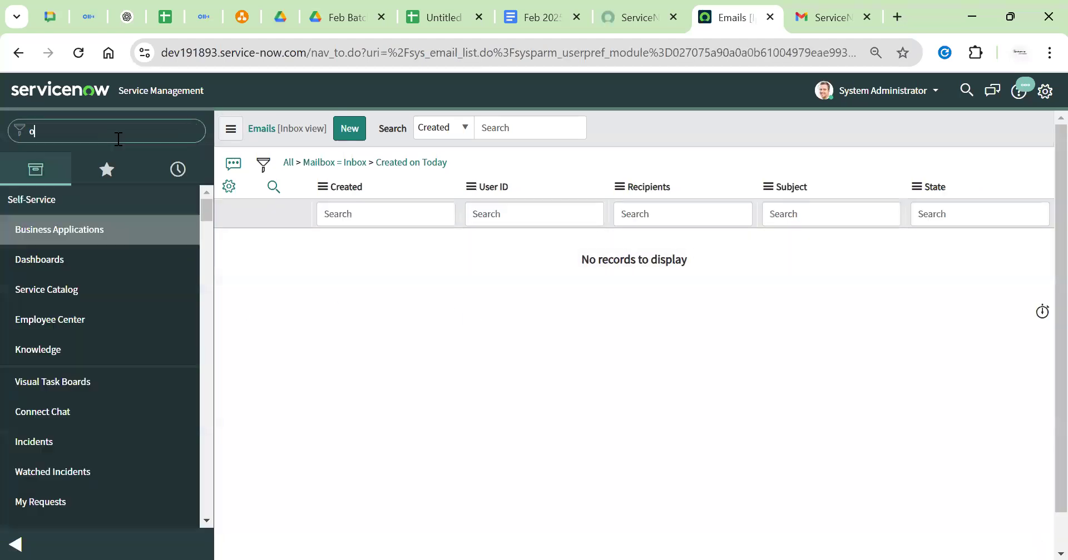
type("utbox")
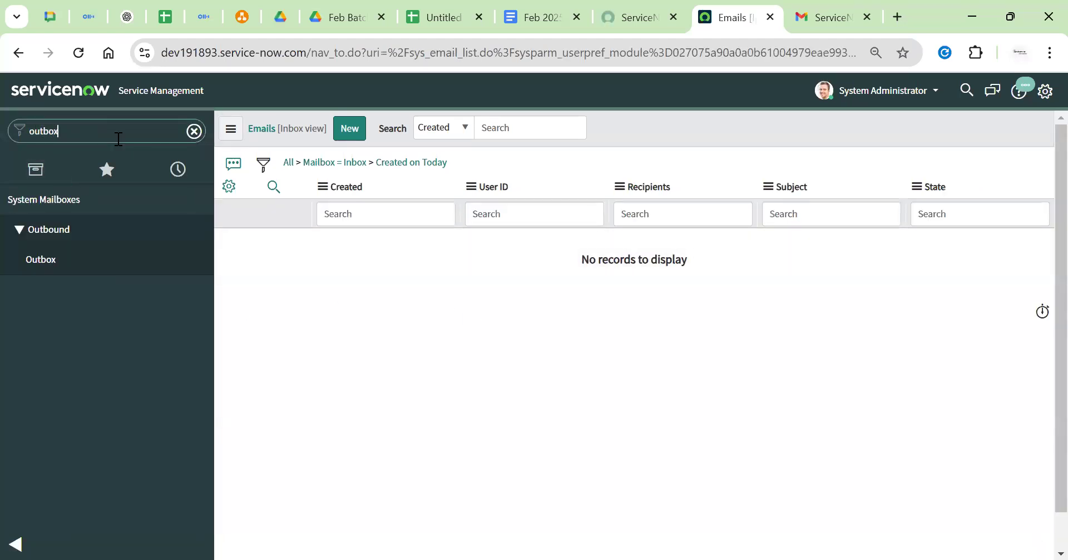
left_click(42, 260)
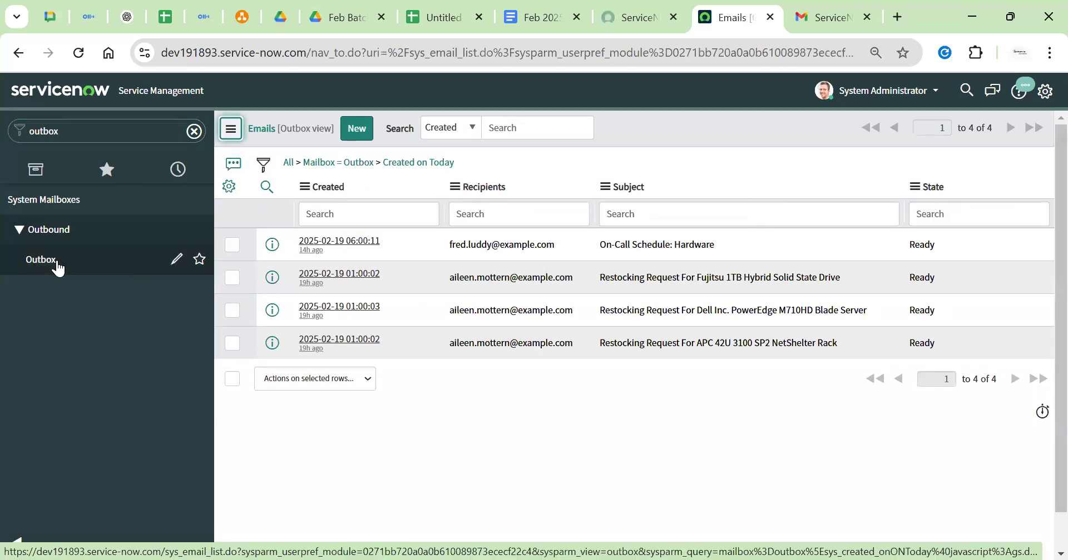
Open the Emails log of 4 send-ready messages, close the Gmail tab, and return to draw.io
double_click(109, 129)
key("BackSpace")
type("emails")
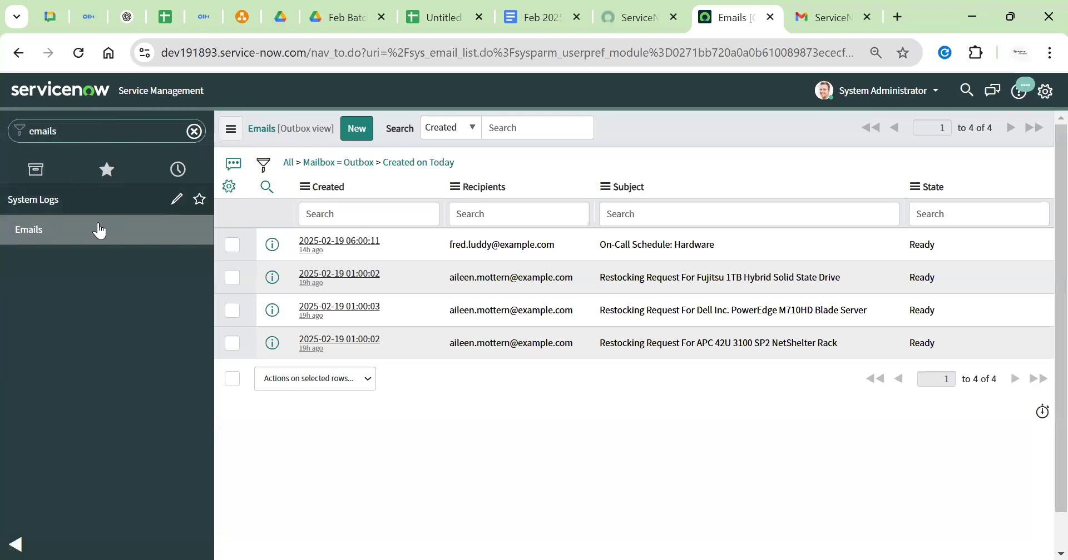
left_click(44, 239)
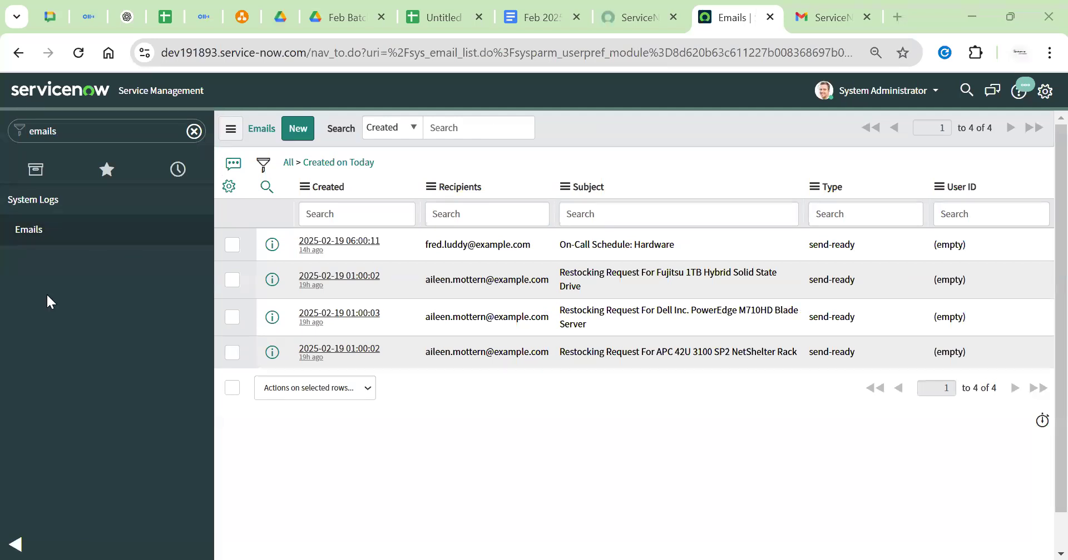
left_click(422, 424)
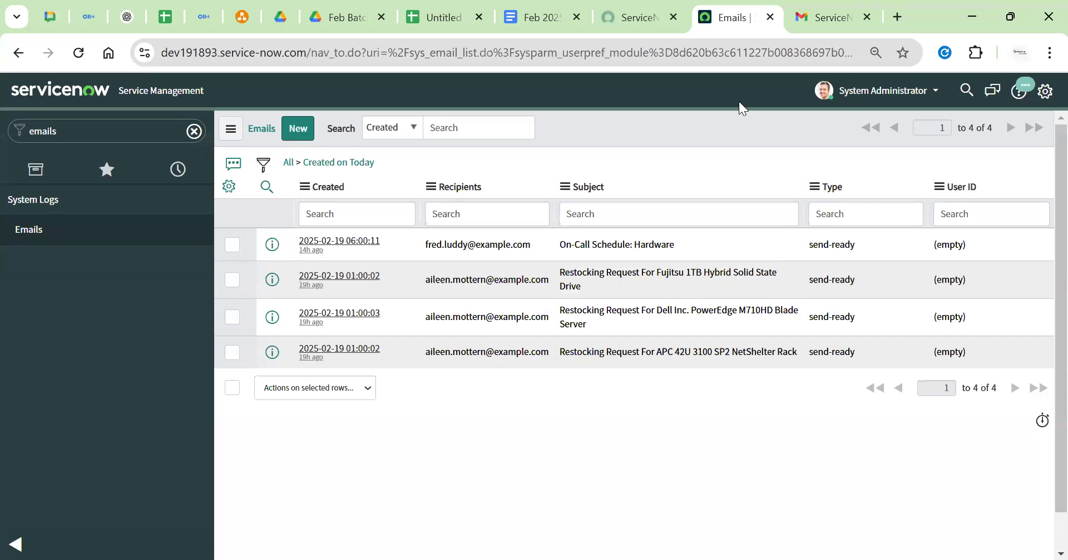
middle_click(805, 25)
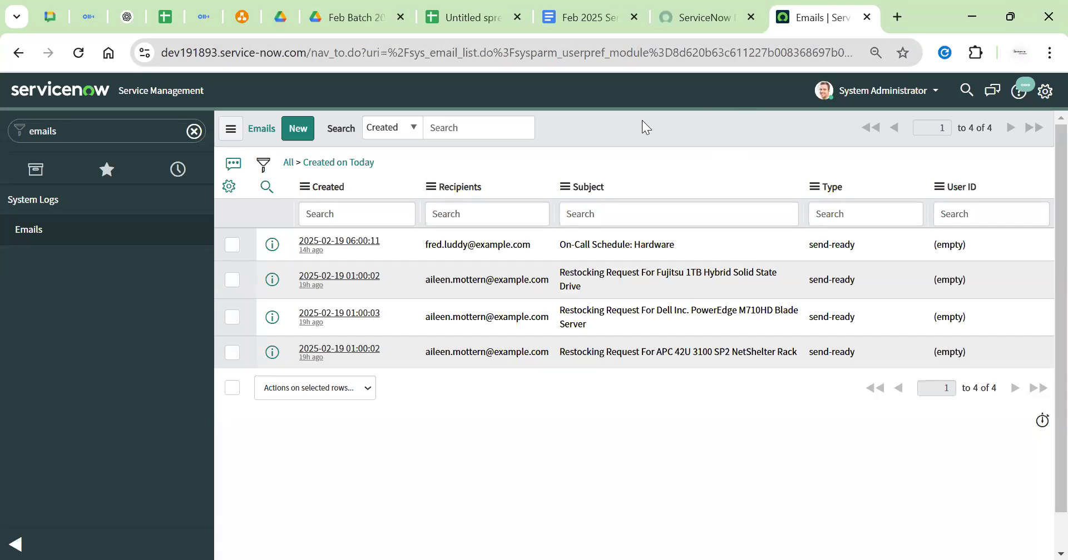
left_click(233, 24)
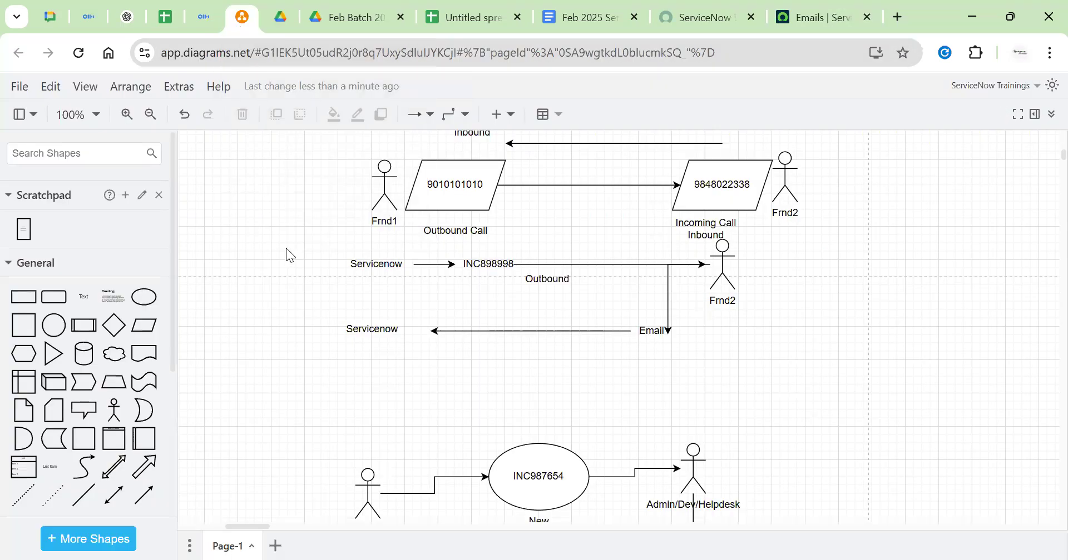
Pan to empty space right of the call flow, add an 'ITSM' text label, and insert an ellipse
scroll(286, 248, "up", 3)
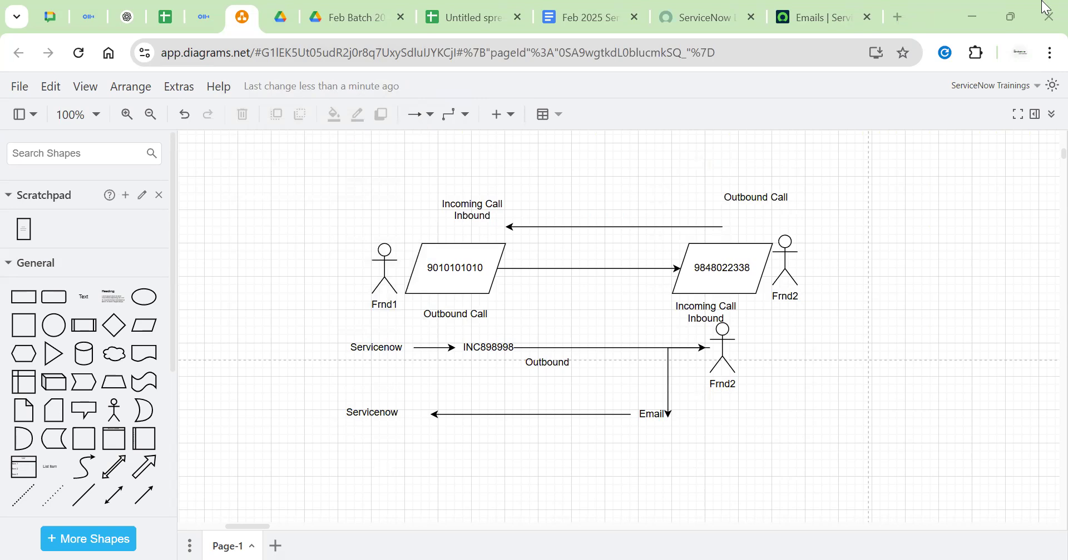
left_click(594, 178)
left_click_drag(881, 300, 699, 311)
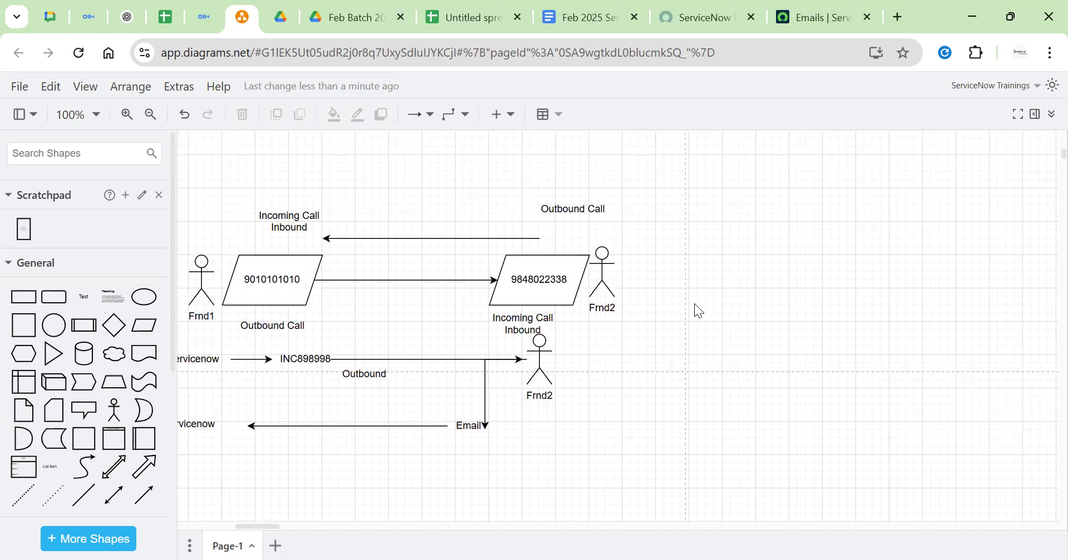
double_click(822, 260)
left_click(823, 260)
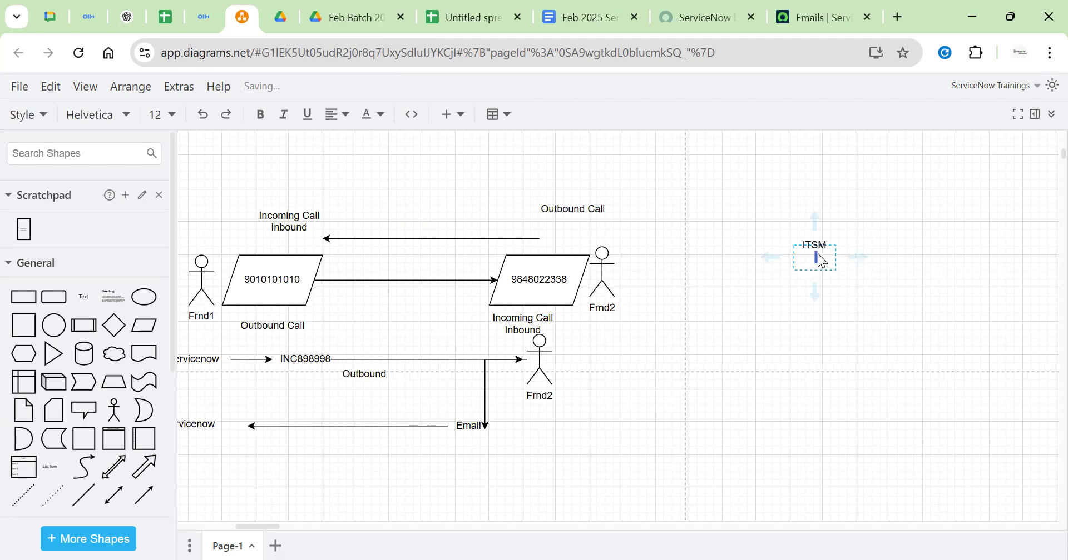
key("shift+Left")
key("shift+Left")
key("shift+Left")
key("shift+Left")
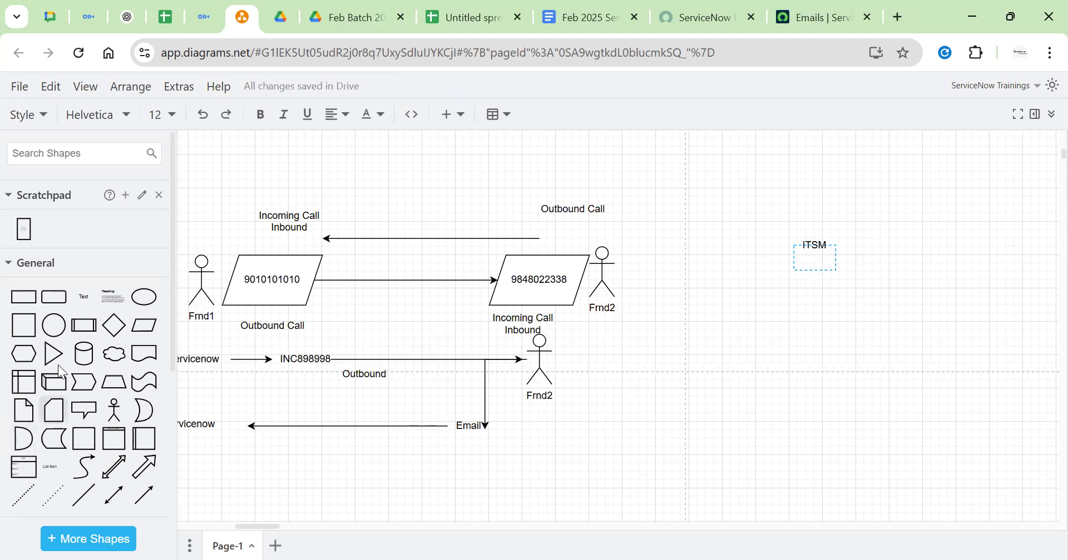
left_click(144, 296)
Move the ellipse up and centre an 'Organisation' label above it
left_click_drag(662, 335, 712, 126)
scroll(769, 268, "up", 5)
left_click_drag(689, 377, 833, 396)
left_click(922, 393)
scroll(943, 382, "up", 3)
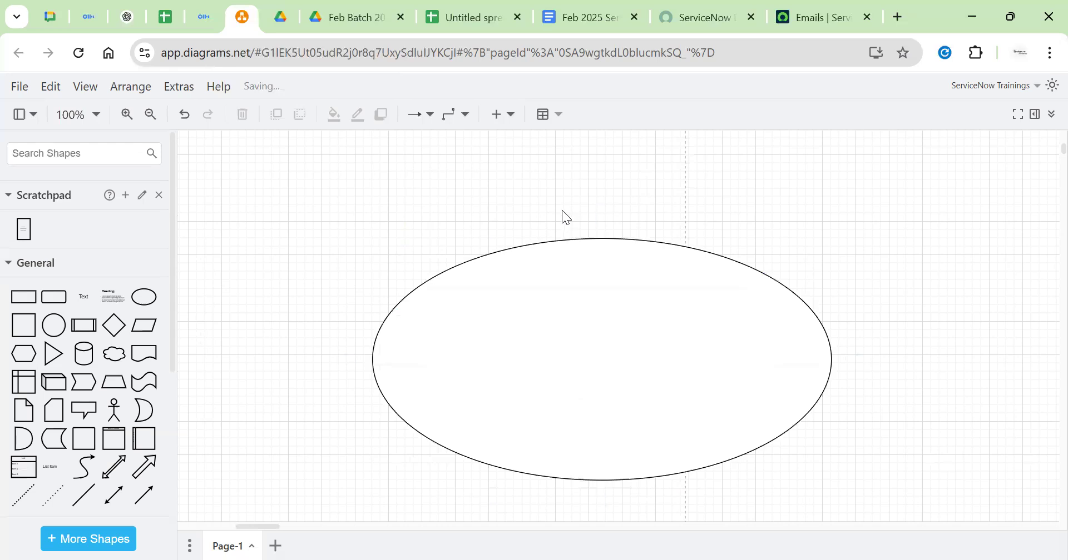
double_click(561, 210)
left_click(562, 210)
type("Organisat")
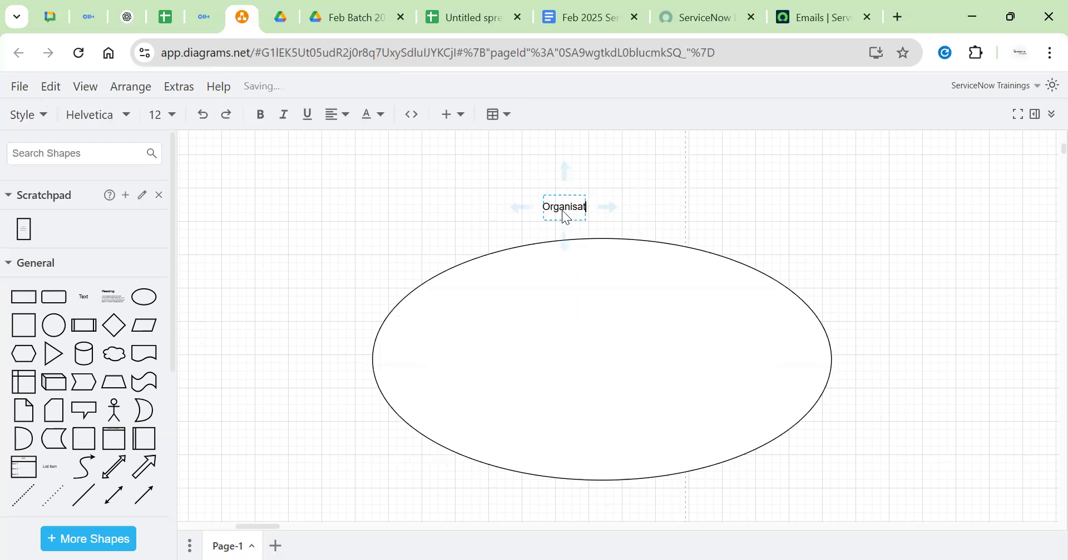
type("ion")
left_click(553, 201)
left_click_drag(553, 202, 578, 202)
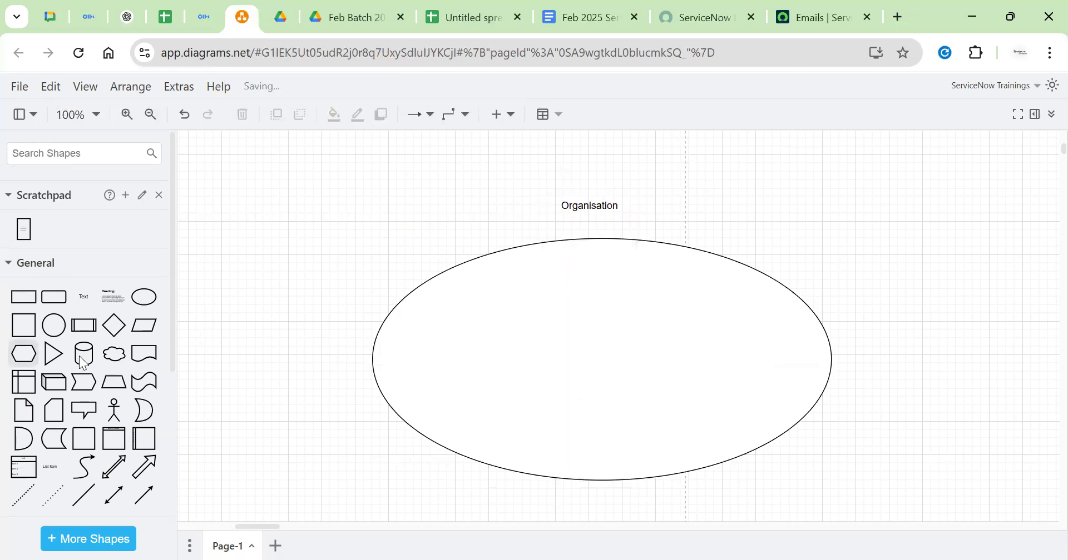
Place two duplicated stacks of Actor figures in the ellipse's left and middle
left_click(114, 412)
left_click_drag(622, 324, 447, 325)
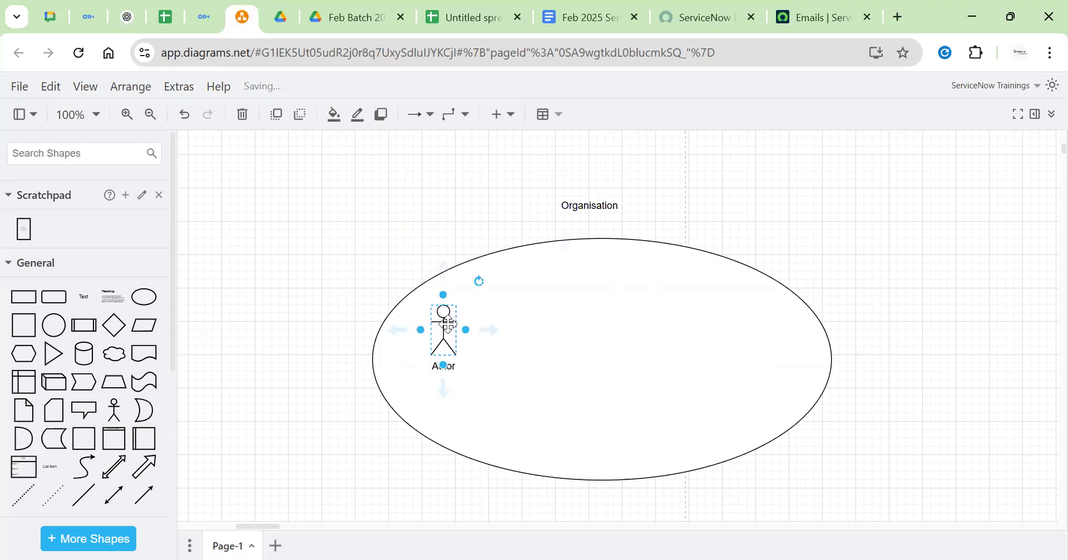
key("ctrl+d")
key("ctrl+d")
key("ctrl+d")
key("ctrl+d")
key("ctrl+d")
key("ctrl+d")
key("ctrl+d")
key("ctrl+d")
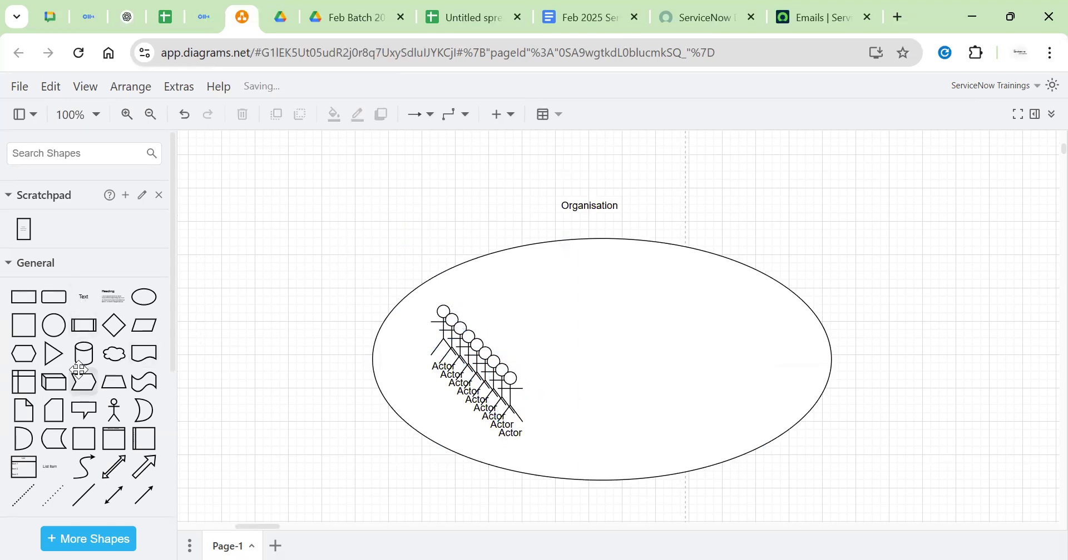
left_click(114, 411)
left_click_drag(614, 327, 540, 293)
key("ctrl+d")
key("ctrl+d")
key("ctrl+d")
key("ctrl+d")
key("ctrl+d")
key("ctrl+d")
key("ctrl+d")
key("ctrl+d")
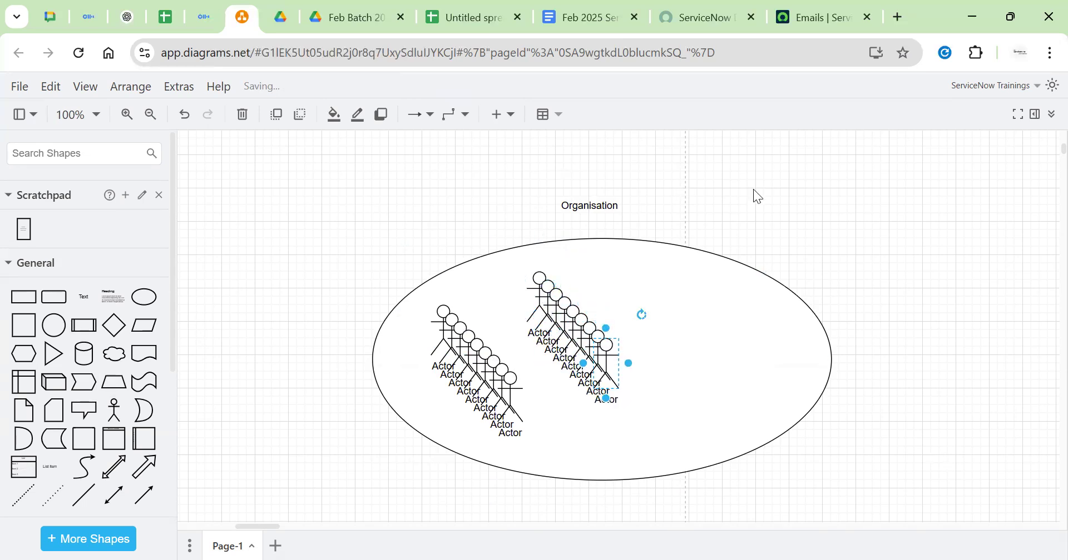
Paste Actor copies and arrange them into a row at the ellipse's upper right
left_click(686, 287)
key("ctrl+v")
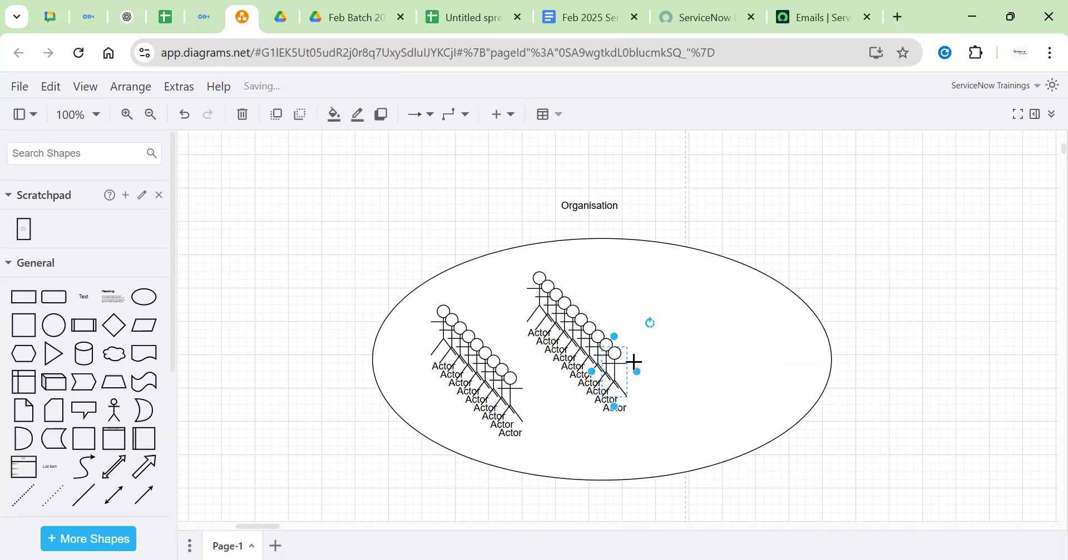
left_click_drag(615, 365, 671, 280)
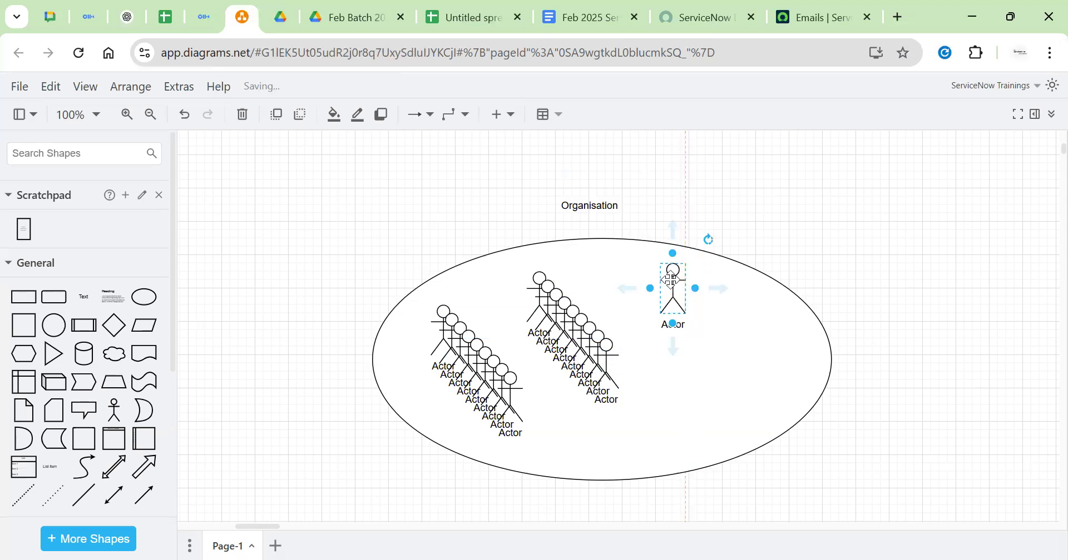
key("ctrl+v")
key("ctrl+v")
key("ctrl+v")
left_click_drag(641, 403, 687, 320)
left_click_drag(633, 382, 712, 305)
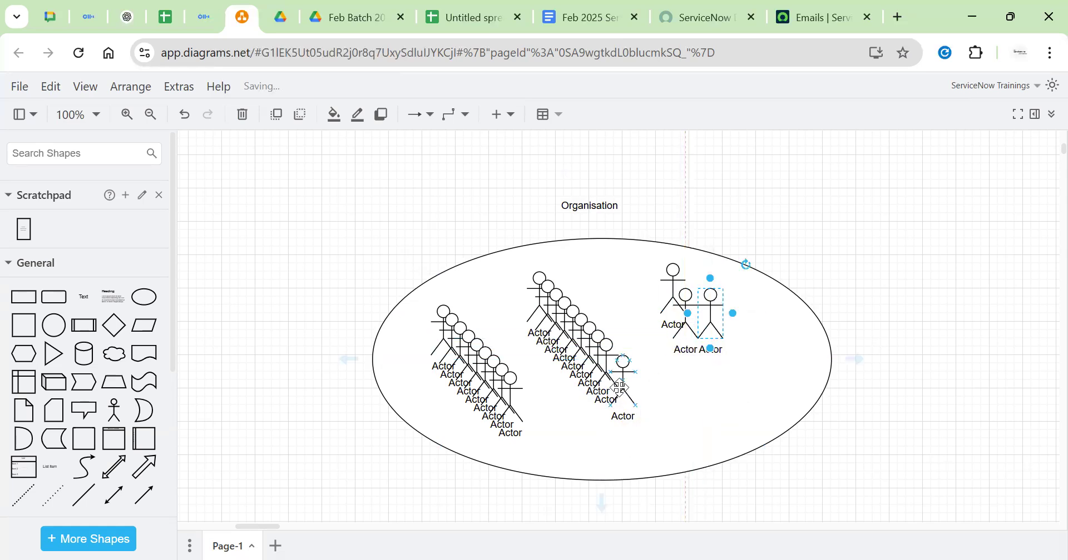
left_click_drag(625, 376, 643, 322)
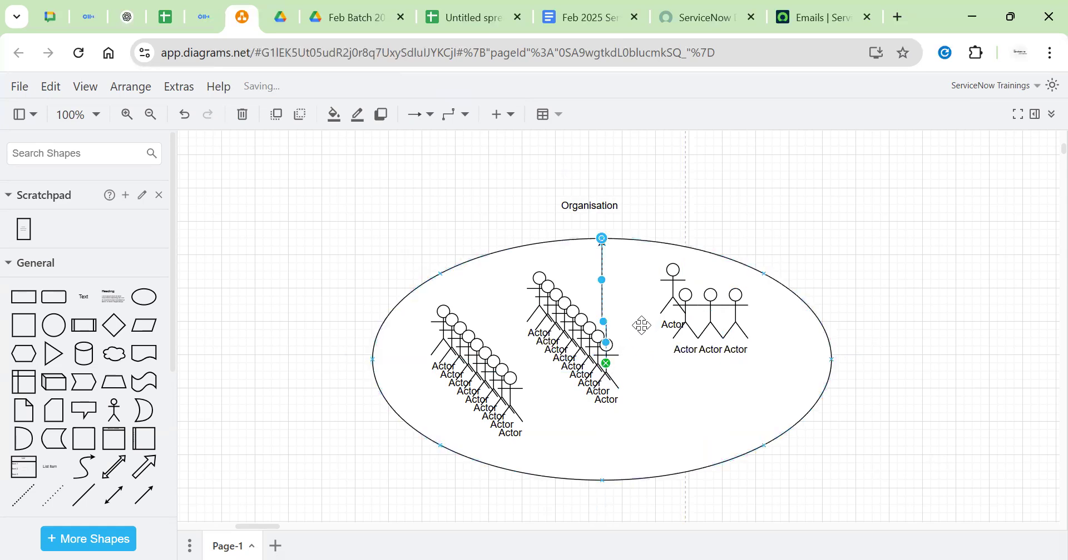
key("ctrl+z")
left_click_drag(609, 367, 657, 294)
left_click(599, 369)
left_click_drag(603, 362, 788, 380)
left_click(763, 360)
left_click(879, 335)
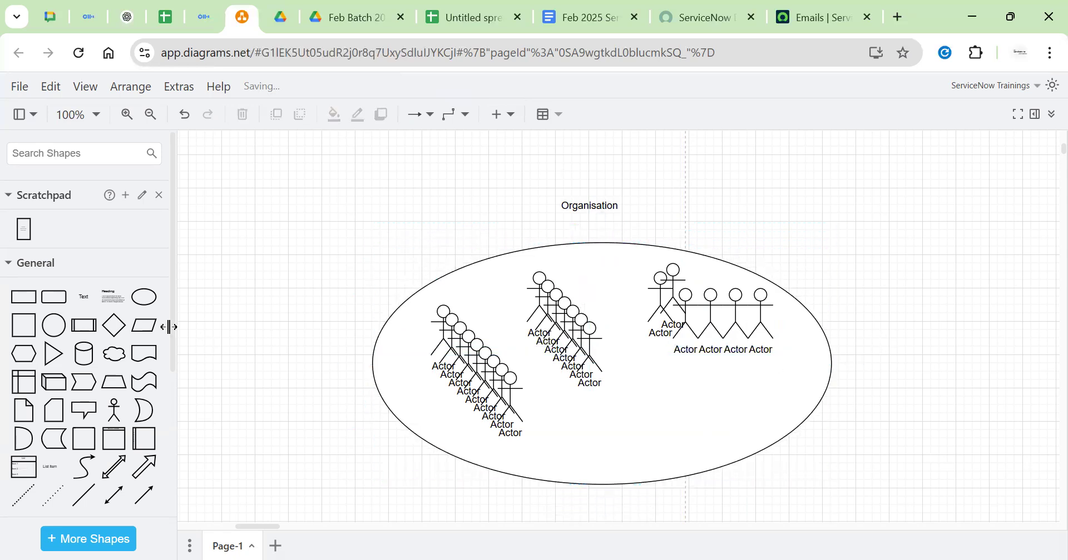
Add a stack of six Actors in the lower part of the ellipse
left_click_drag(123, 408, 672, 405)
key("ctrl+d")
key("ctrl+d")
key("ctrl+d")
key("ctrl+d")
key("ctrl+d")
left_click(856, 326)
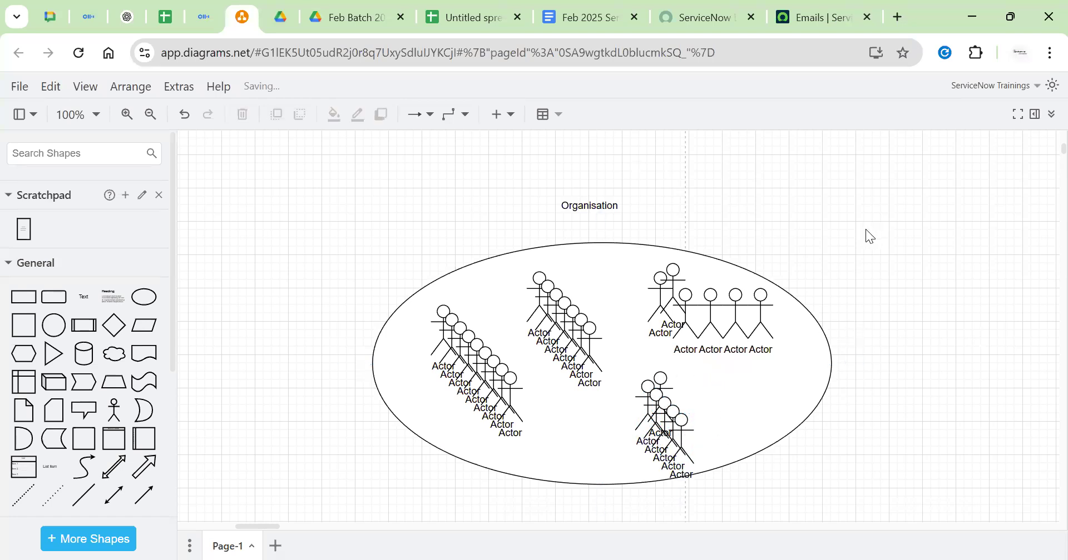
left_click(470, 367)
left_click(506, 397)
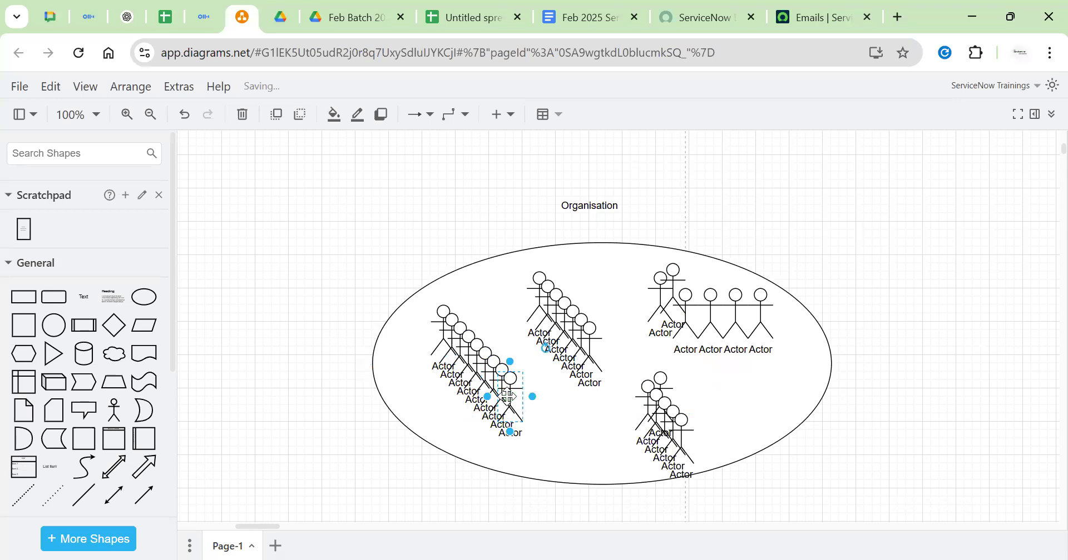
Remove three extra Actors from the left stack and add its Oracle label above it
key("Delete")
left_click(501, 383)
key("Delete")
left_click(493, 374)
key("Delete")
left_click_drag(89, 295, 462, 293)
double_click(471, 287)
key("BackSpace")
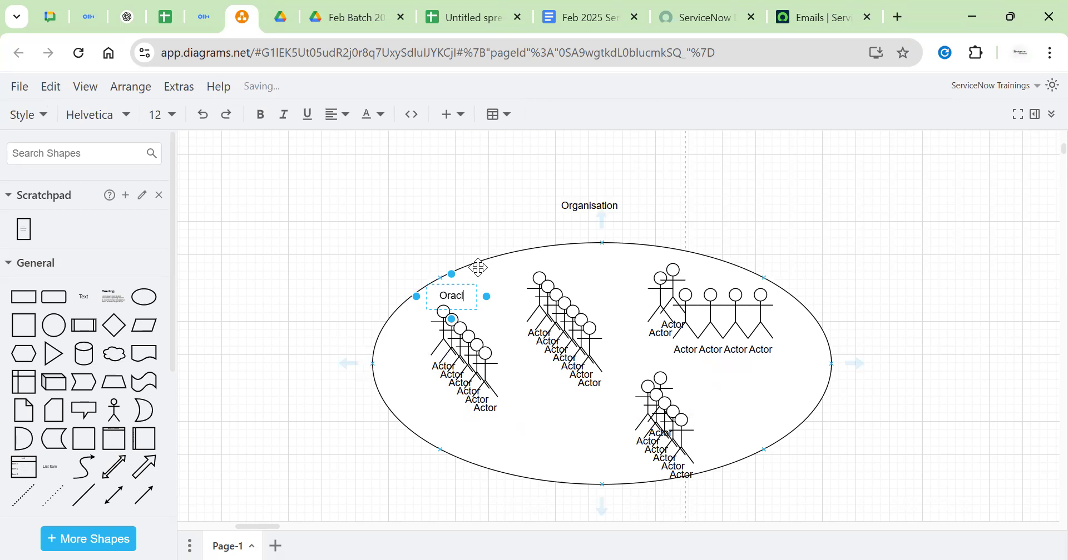
Label the middle group 'Devops' and the upper-right group 'SQL Team'
left_click(85, 301)
left_click_drag(631, 327, 543, 260)
double_click(543, 262)
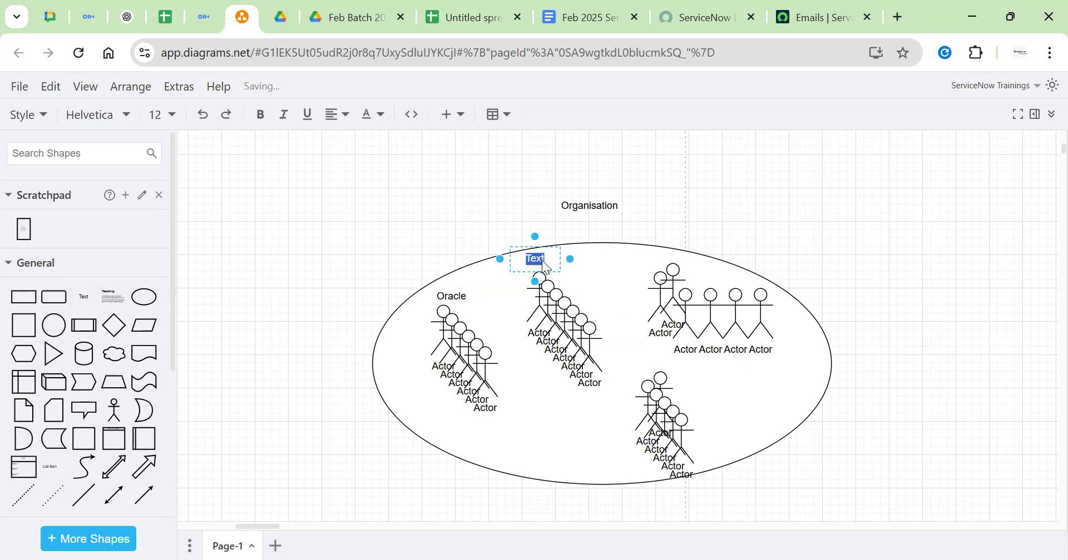
type("Devops")
left_click(894, 218)
left_click_drag(553, 258, 714, 273)
double_click(715, 277)
key("BackSpace")
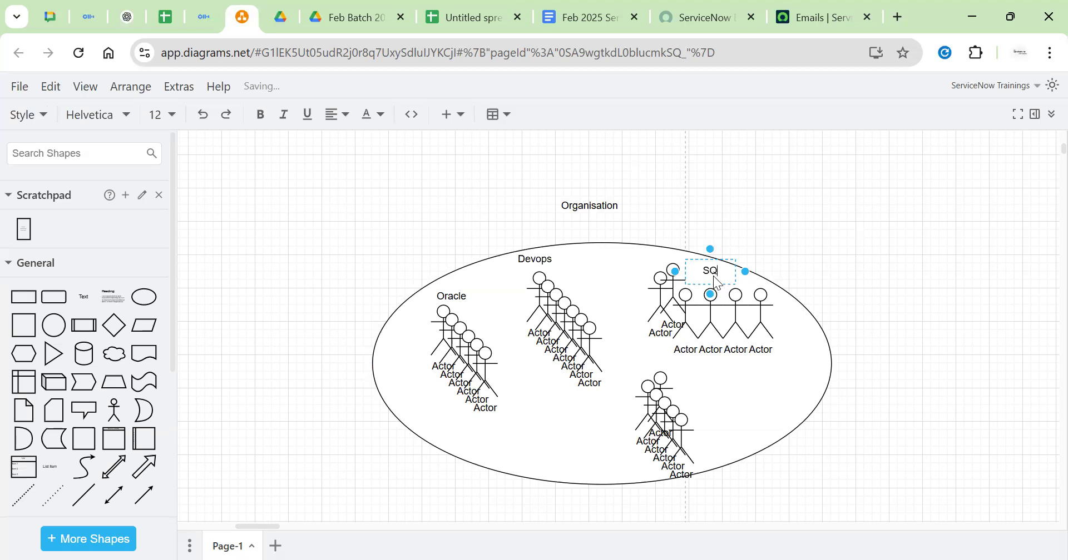
type("SQL Team")
left_click(300, 361)
Add a 'PowerBI' label beside the lower actor stack
left_click_drag(84, 311, 631, 422)
key("BackSpace")
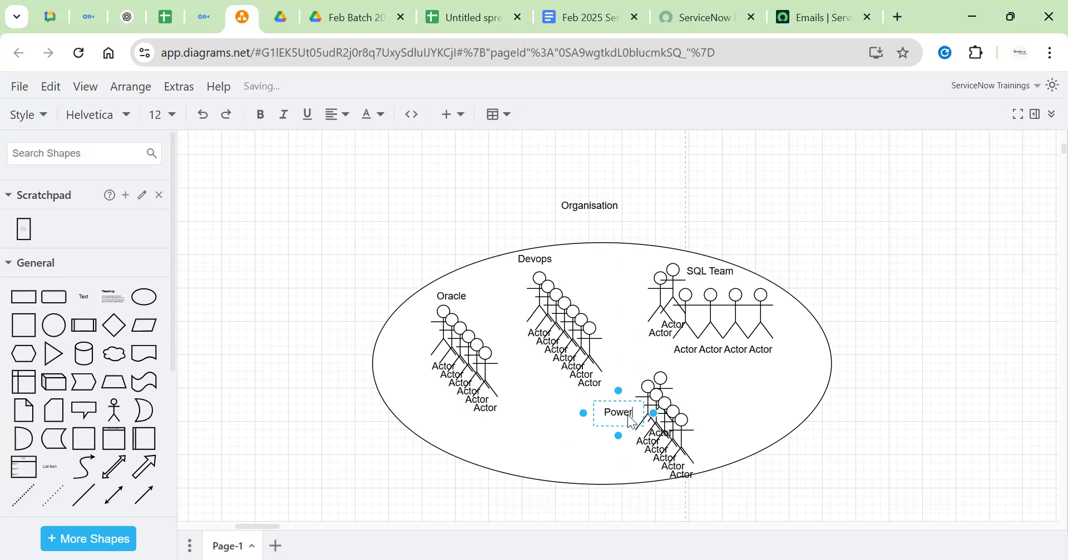
type("PowerBI")
left_click(812, 368)
Widen the Organisation ellipse rightward and add a duplicated Actor stack at its right end
left_click_drag(831, 365, 1039, 350)
left_click_drag(919, 380, 868, 371)
left_click(839, 205)
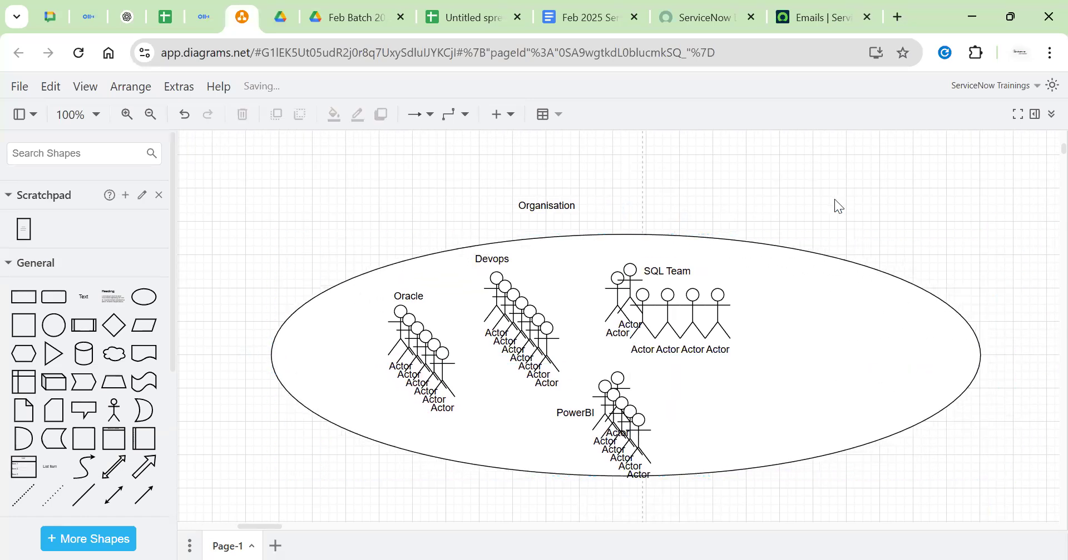
left_click(114, 409)
left_click_drag(624, 341, 824, 299)
key("ctrl+d")
key("ctrl+d")
key("ctrl+d")
Add a 'Snow Team' text label beside the right-hand actor stack
left_click(850, 167)
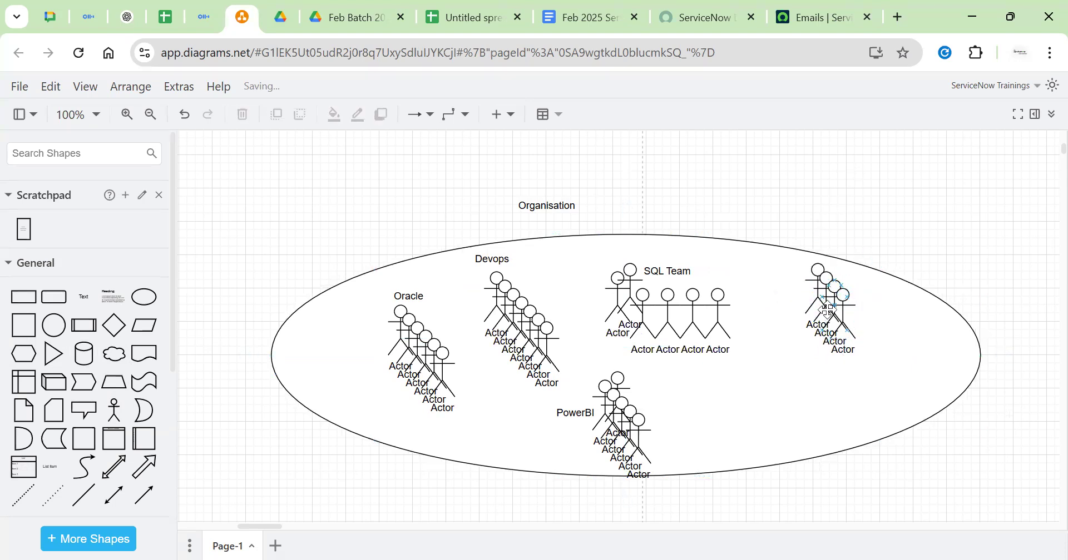
left_click(827, 310)
left_click(798, 271)
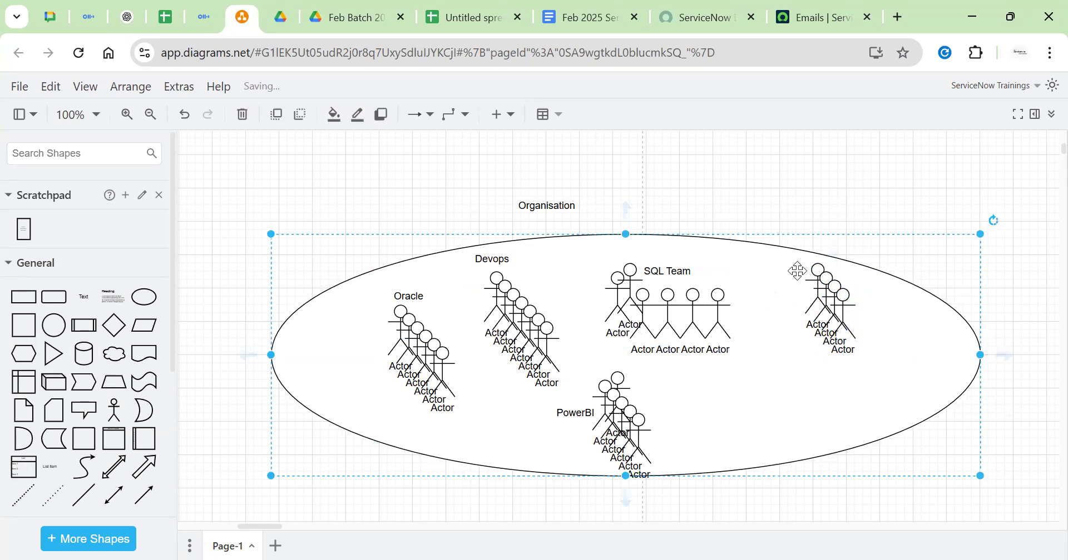
left_click(820, 291)
left_click(895, 335)
left_click(892, 189)
left_click(80, 301)
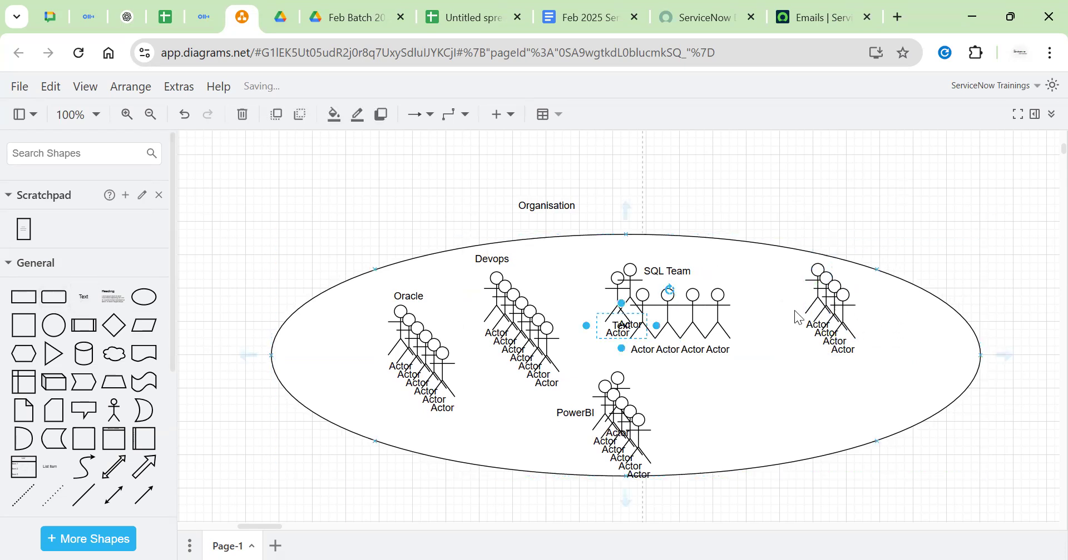
left_click_drag(618, 333, 854, 283)
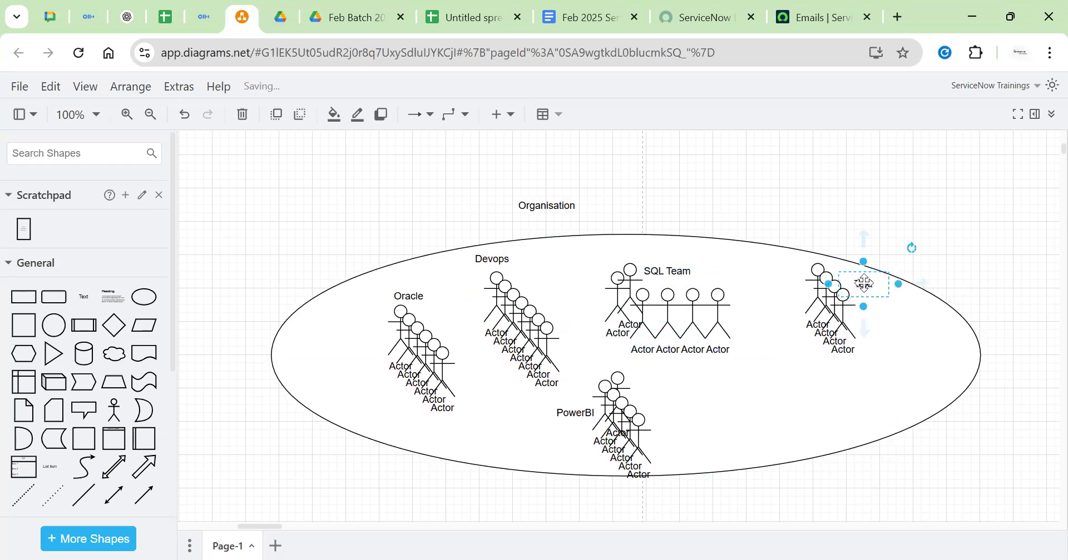
double_click(866, 287)
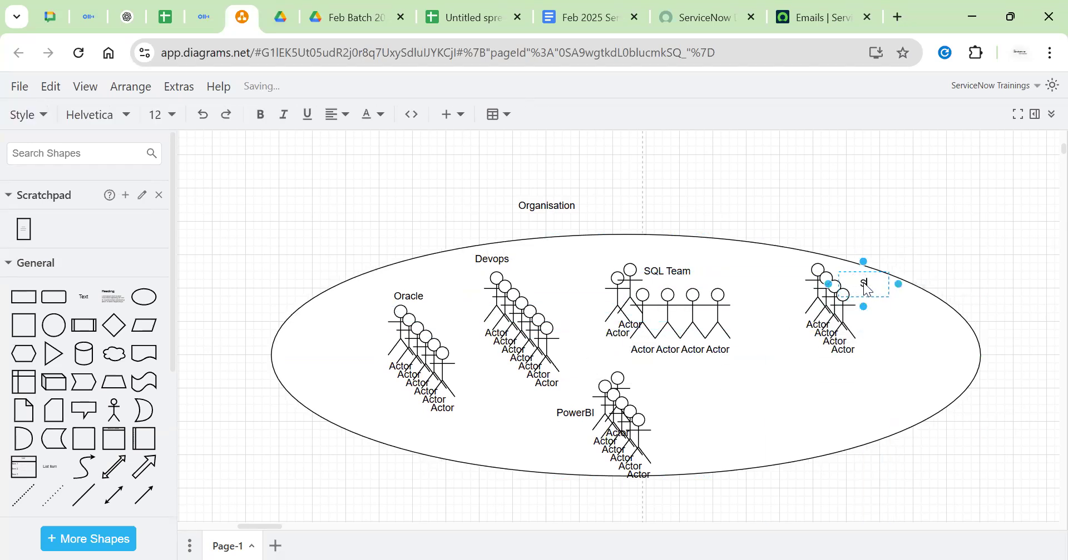
type("Snow Team")
left_click(944, 203)
Add a spare Actor figure lower inside the ellipse
left_click(118, 399)
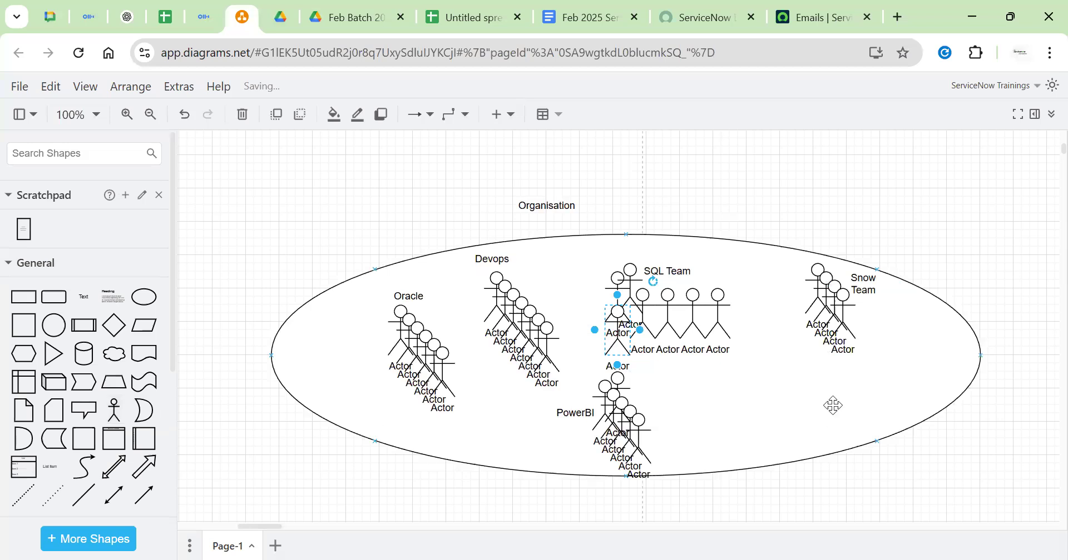
left_click_drag(618, 330, 752, 397)
left_click(825, 390)
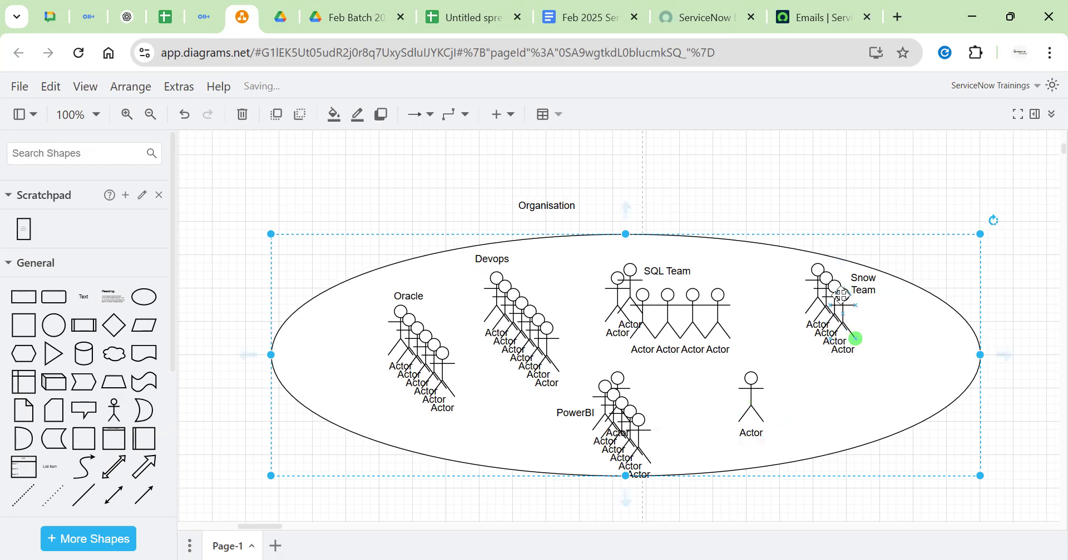
Spread the three Snow Team actors rightward with their label above, and line the spare actor up beside SQL Team
left_click_drag(816, 278, 867, 318)
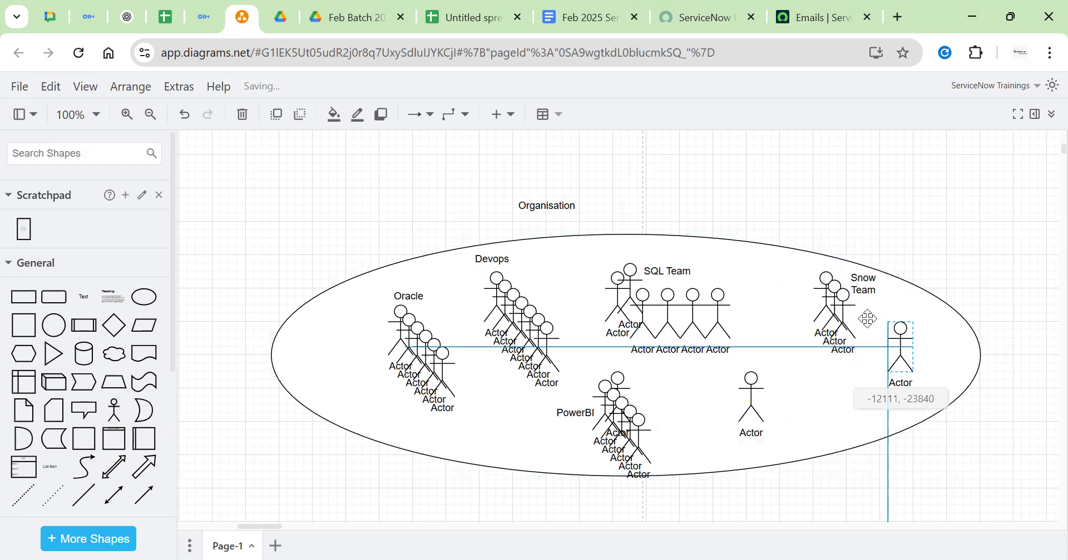
left_click_drag(827, 279, 935, 321)
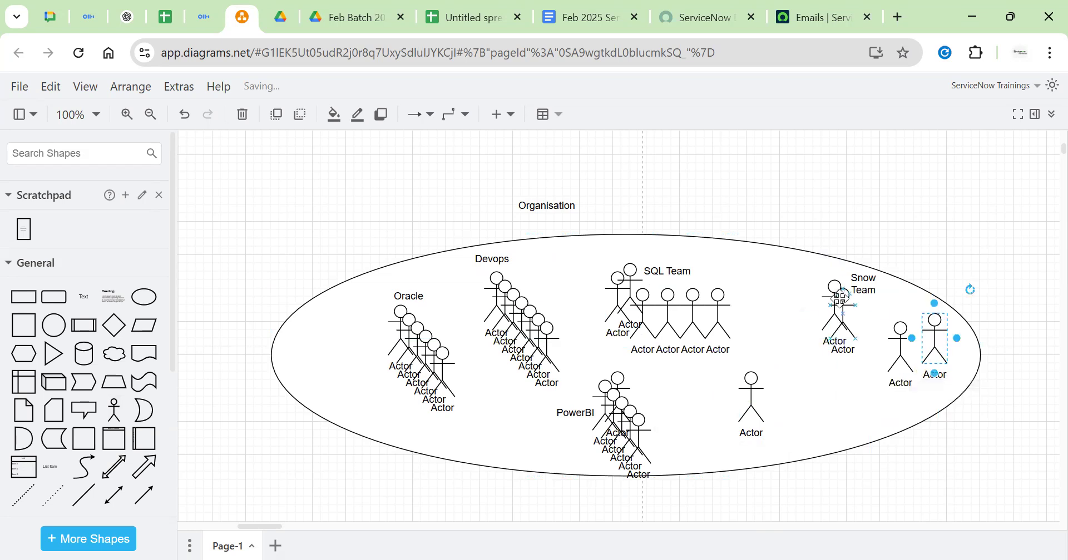
left_click_drag(841, 303, 916, 336)
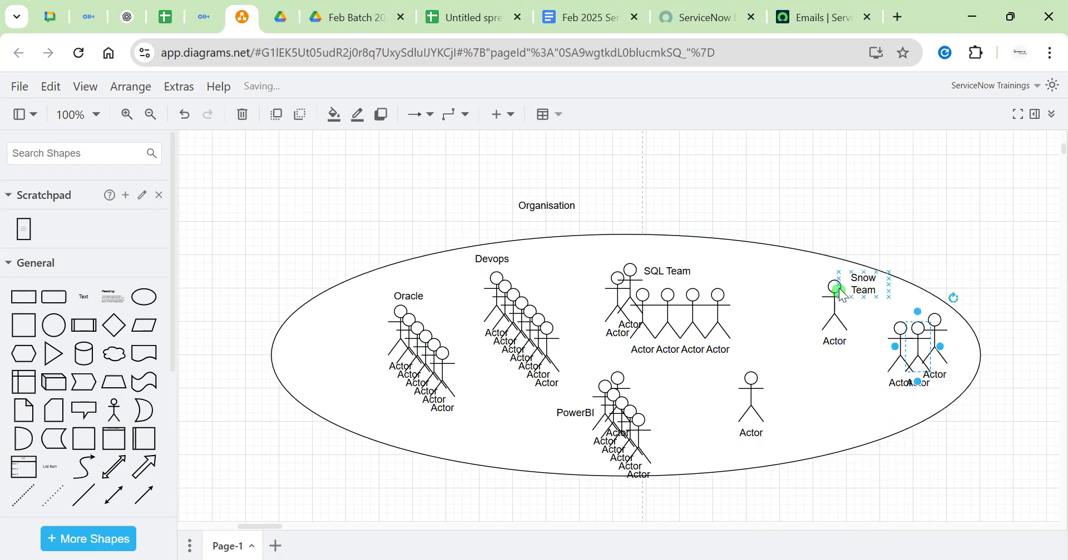
left_click_drag(839, 292, 887, 339)
key("ctrl+z")
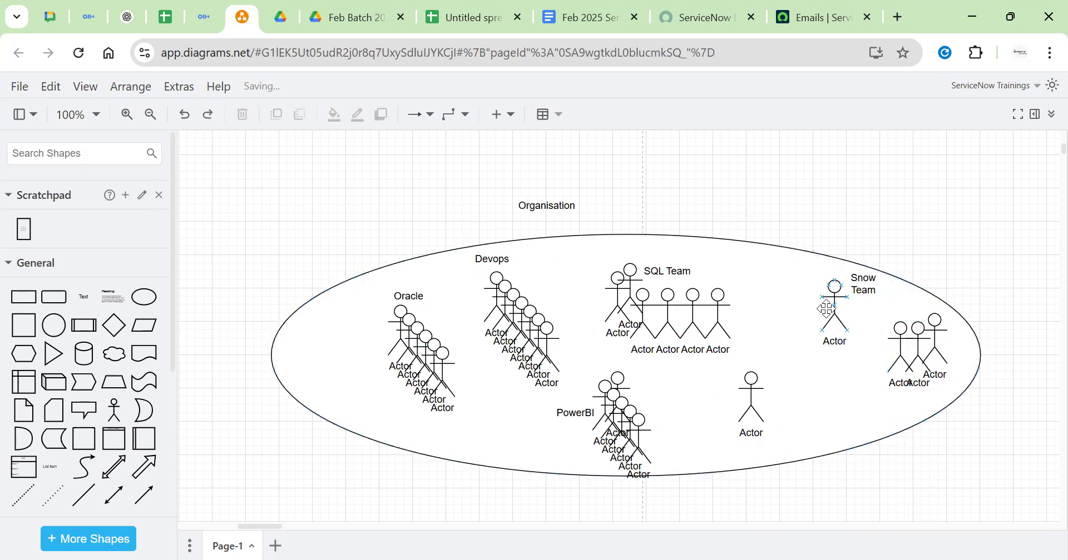
left_click_drag(827, 309, 894, 354)
left_click(863, 293)
left_click_drag(863, 294, 901, 320)
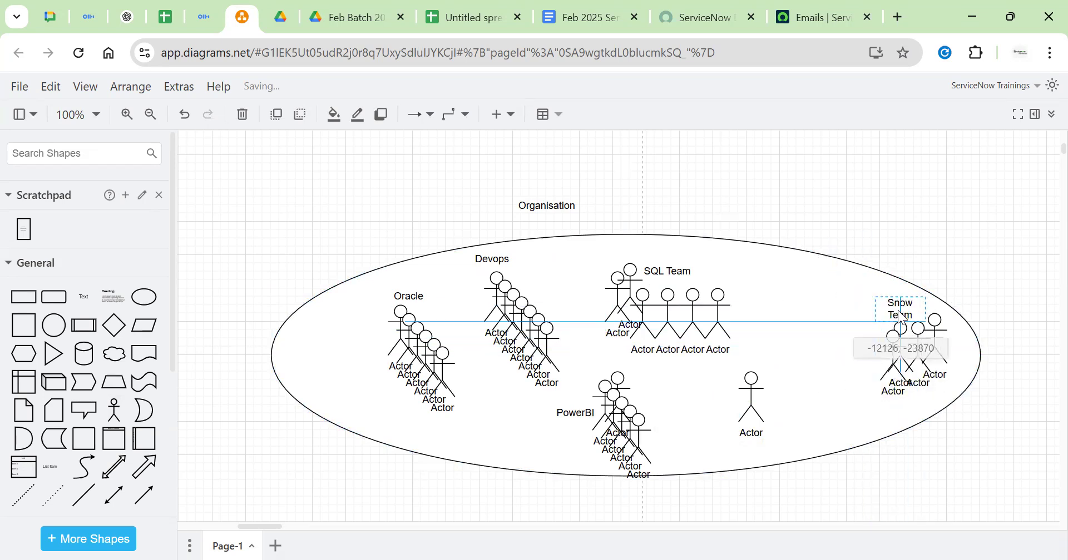
left_click_drag(752, 399, 791, 299)
Rename the spare Actor's label to 'helpDesk'
double_click(791, 298)
key("Delete")
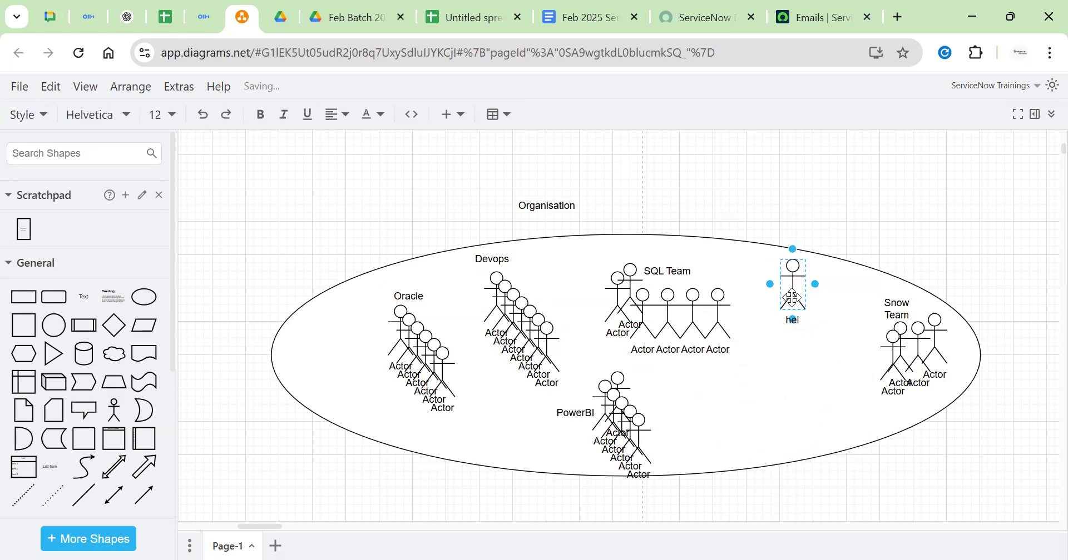
type("helpDesk")
key("Escape")
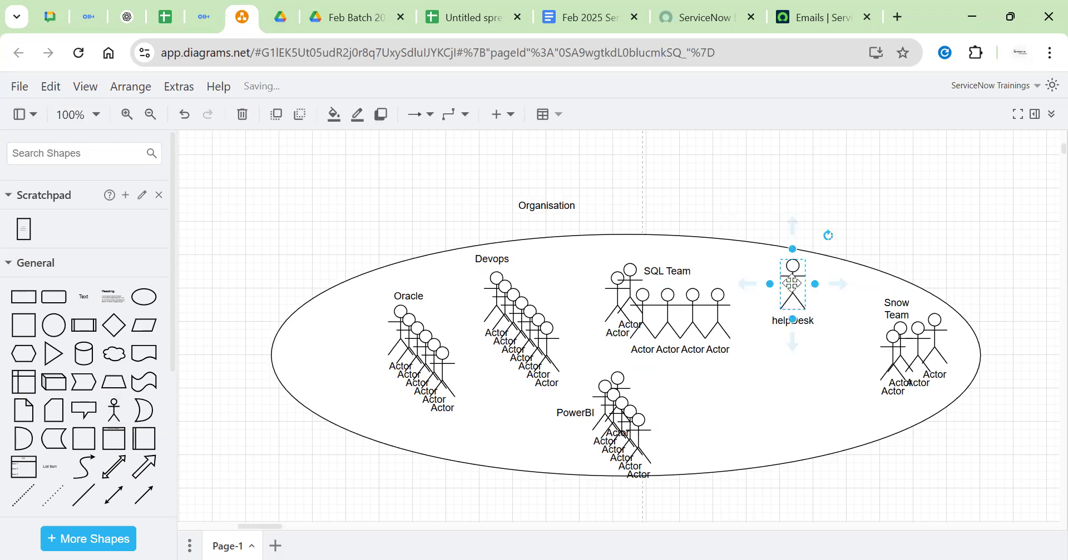
Duplicate the helpDesk actor into a cascading stack beside Snow Team
key("ctrl+d")
key("ctrl+d")
key("ctrl+d")
key("ctrl+d")
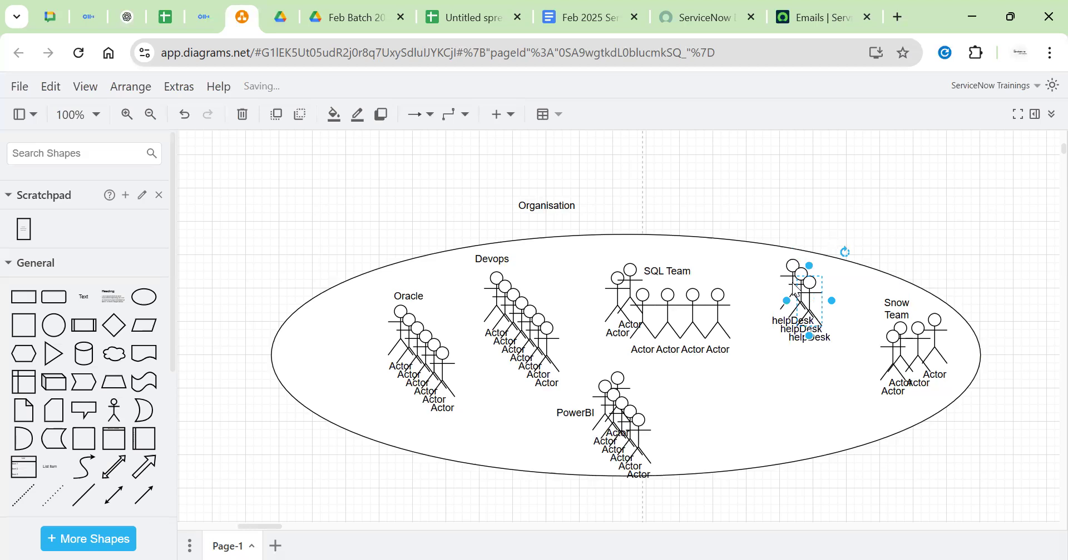
key("ctrl+d")
left_click(840, 182)
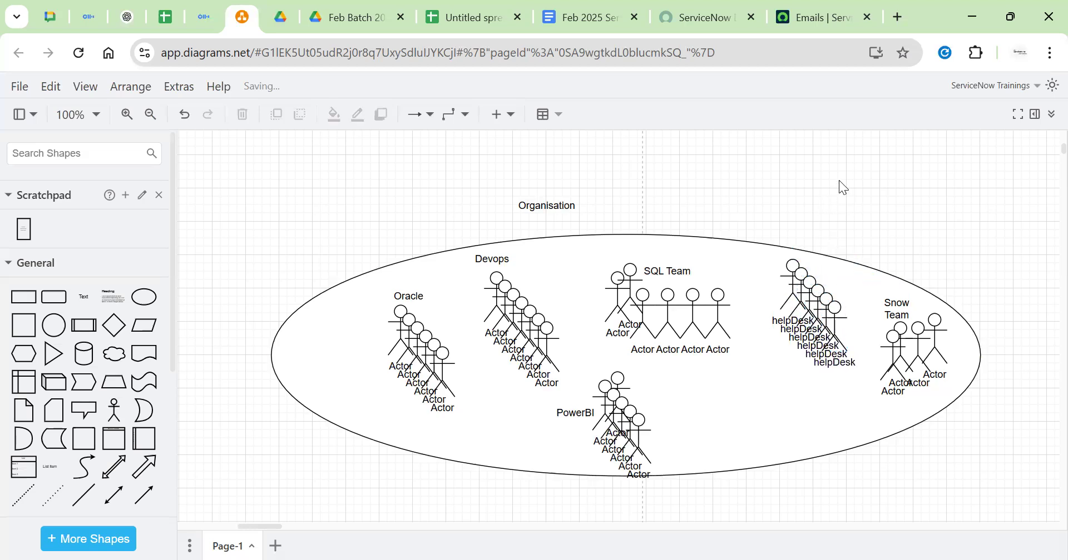
Nudge the Oracle label slightly up and right so it sits just above its actor stack
left_click(432, 369)
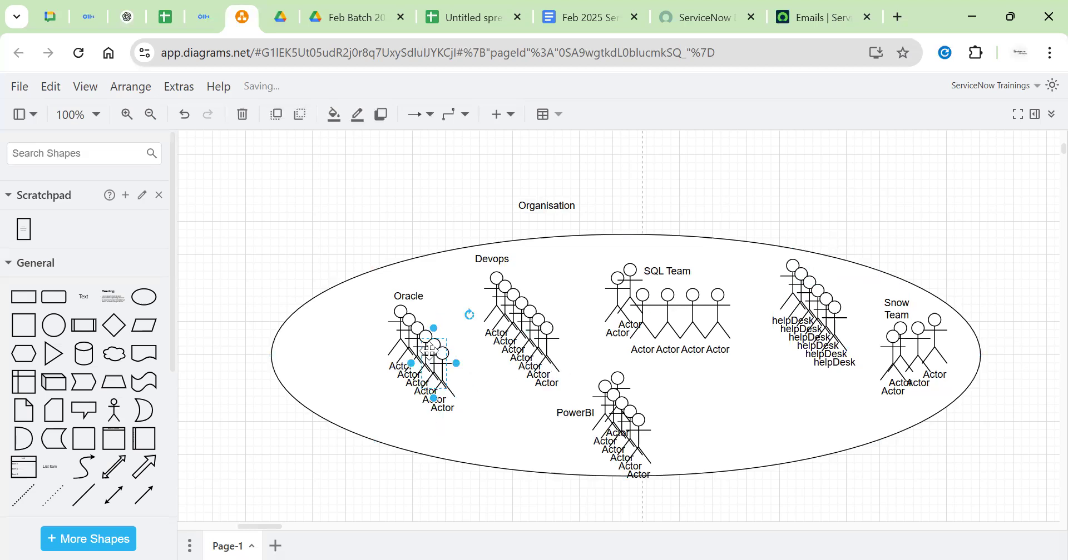
left_click(408, 298)
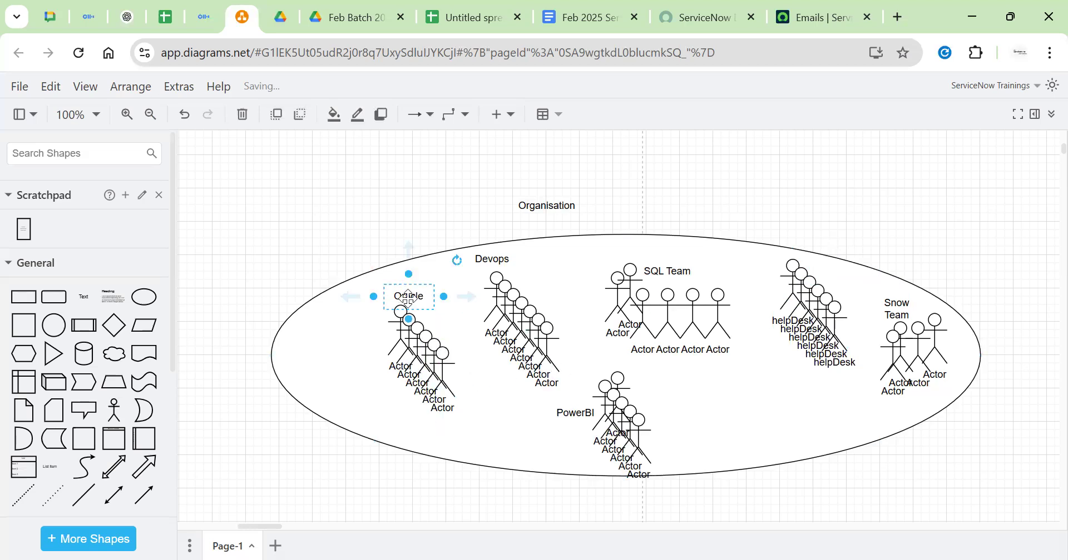
left_click(373, 224)
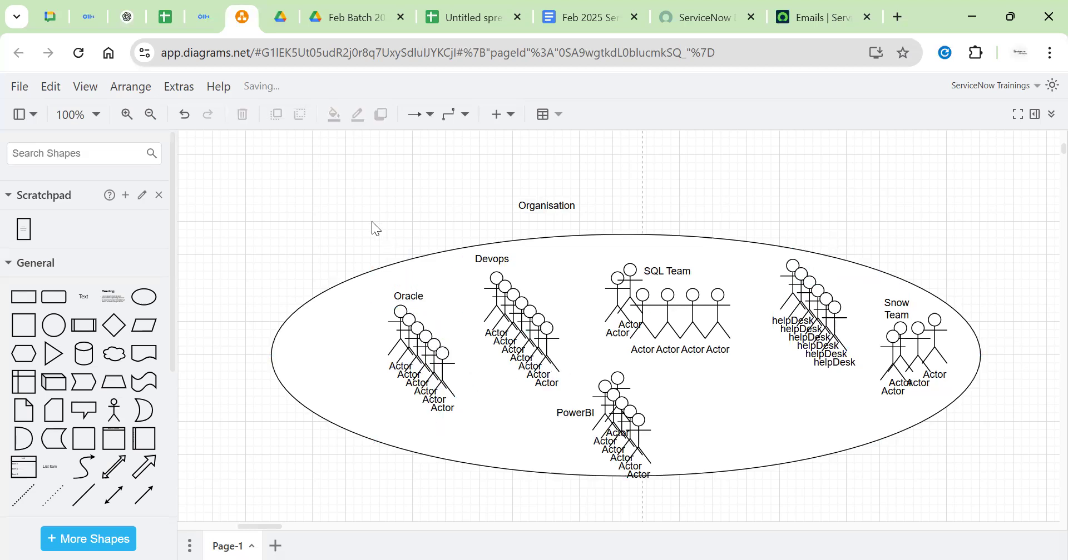
left_click(410, 311)
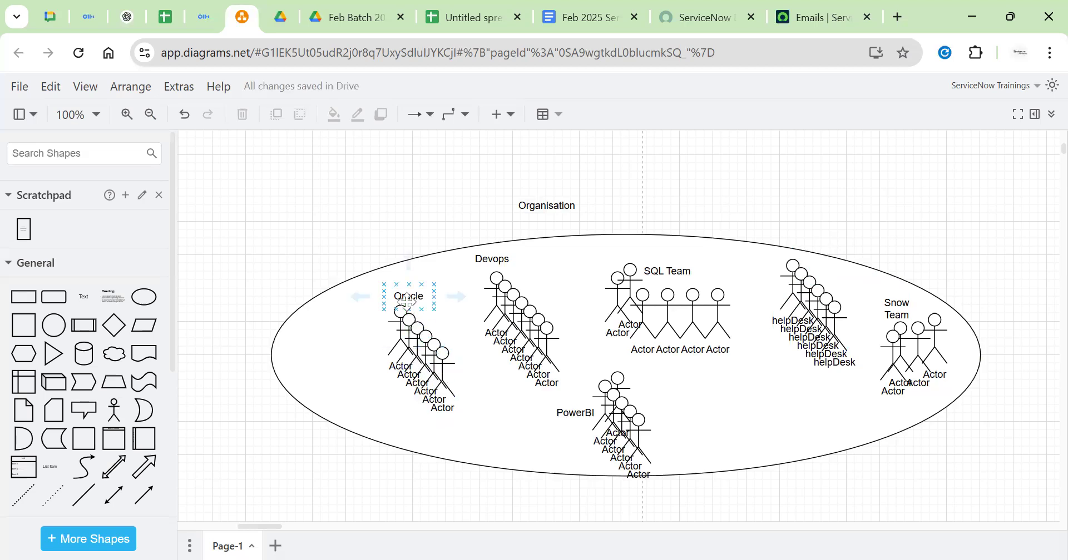
left_click(412, 299)
left_click_drag(414, 293, 417, 290)
left_click(346, 243)
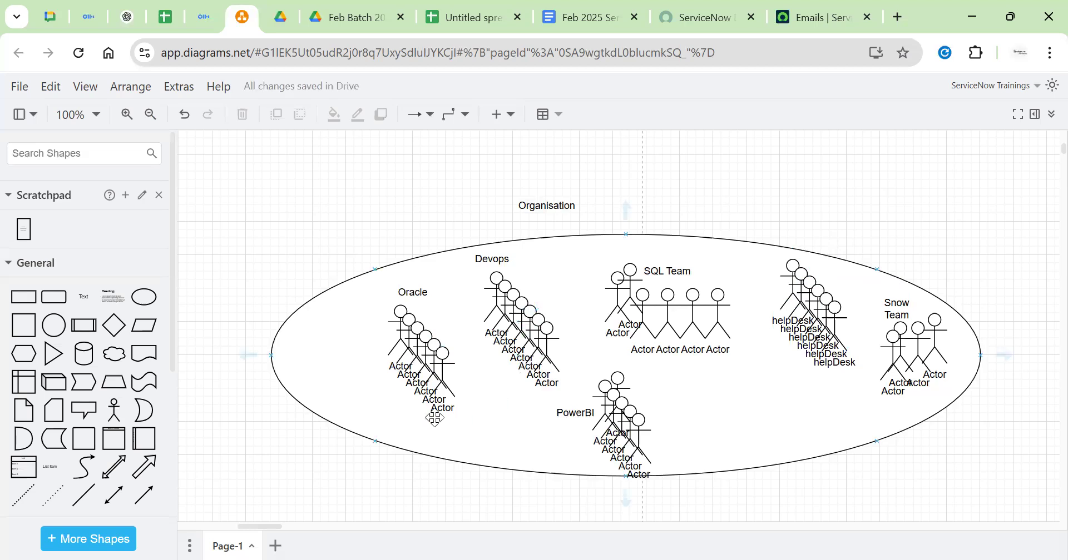
left_click(443, 359)
Connect the Oracle actors to the helpDesk actors with a connector, lowering its horizontal run below Devops
left_click_drag(497, 380, 825, 346)
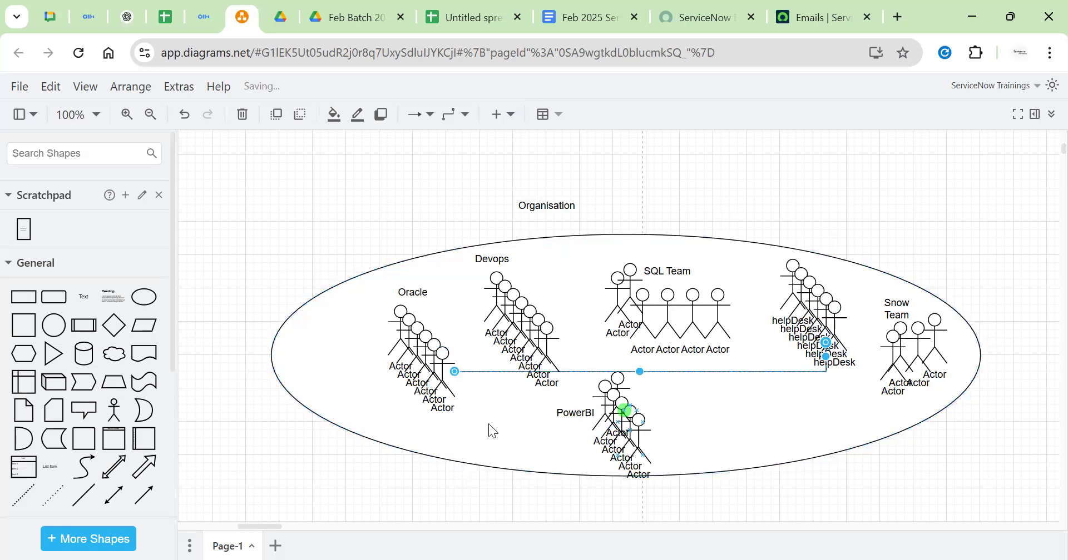
left_click_drag(655, 370, 655, 378)
left_click(846, 330)
left_click(797, 217)
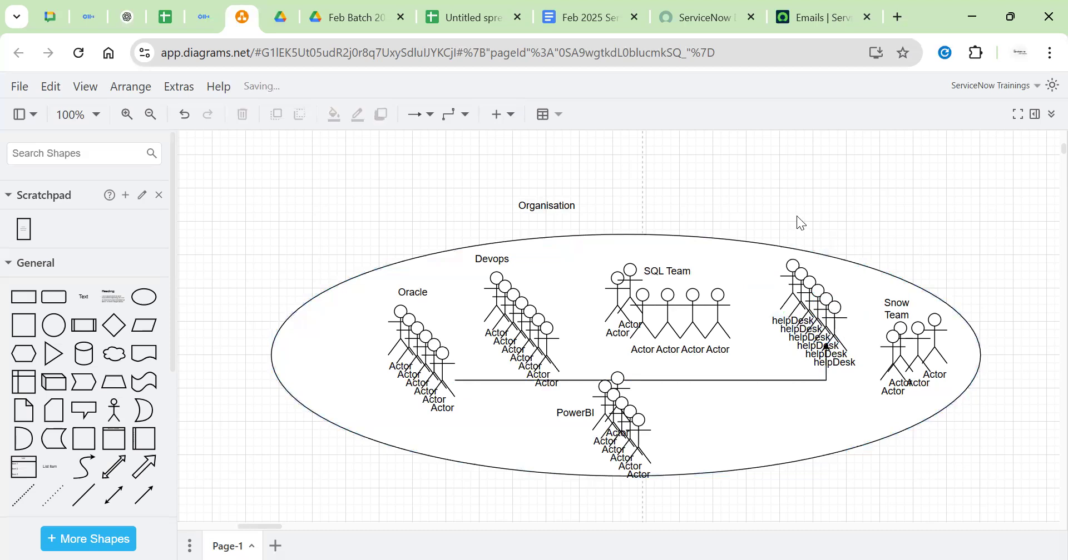
left_click(825, 314)
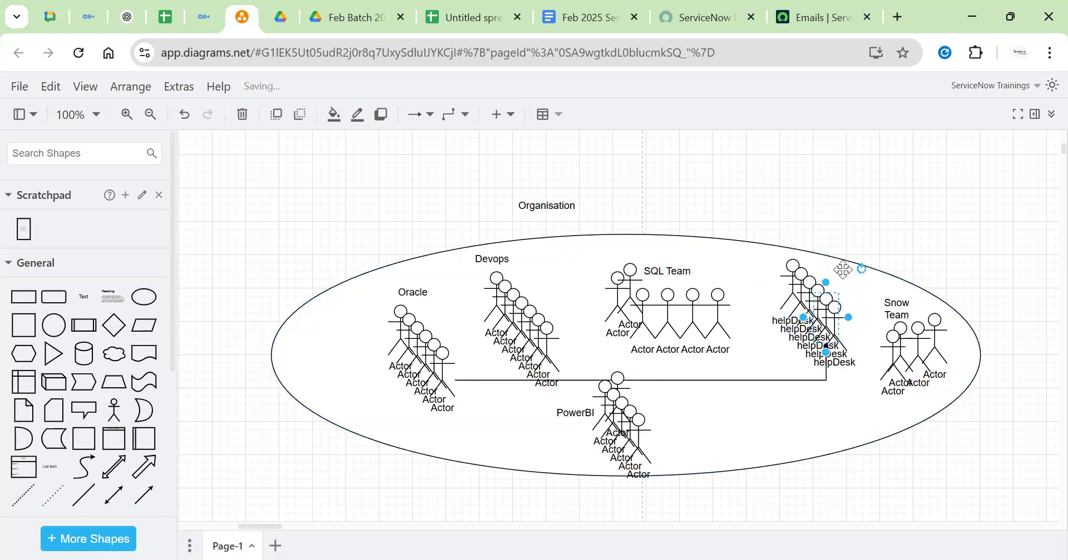
left_click(843, 184)
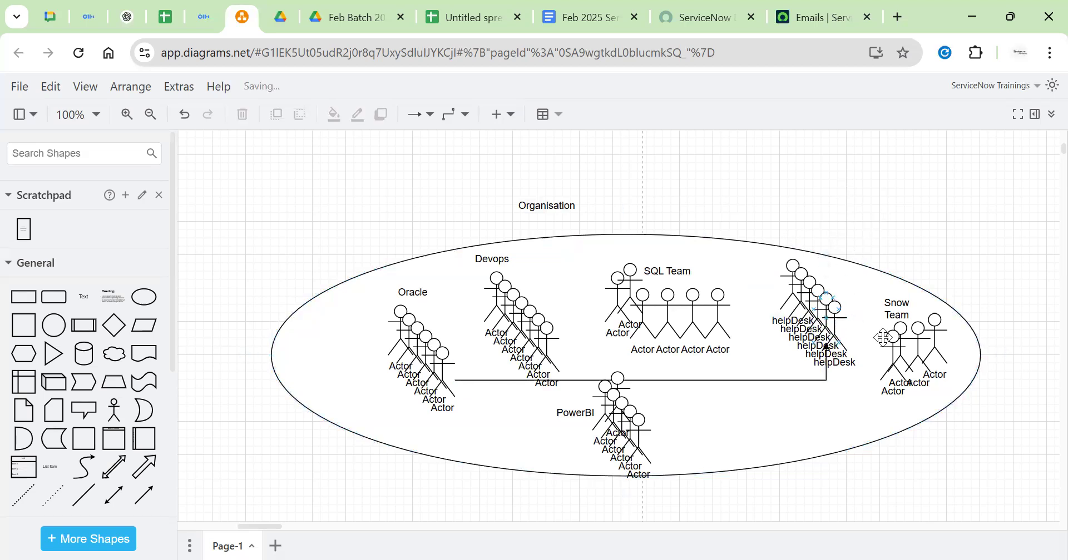
Insert a new Actor figure into the Organisation ellipse
left_click(405, 300)
left_click(333, 259)
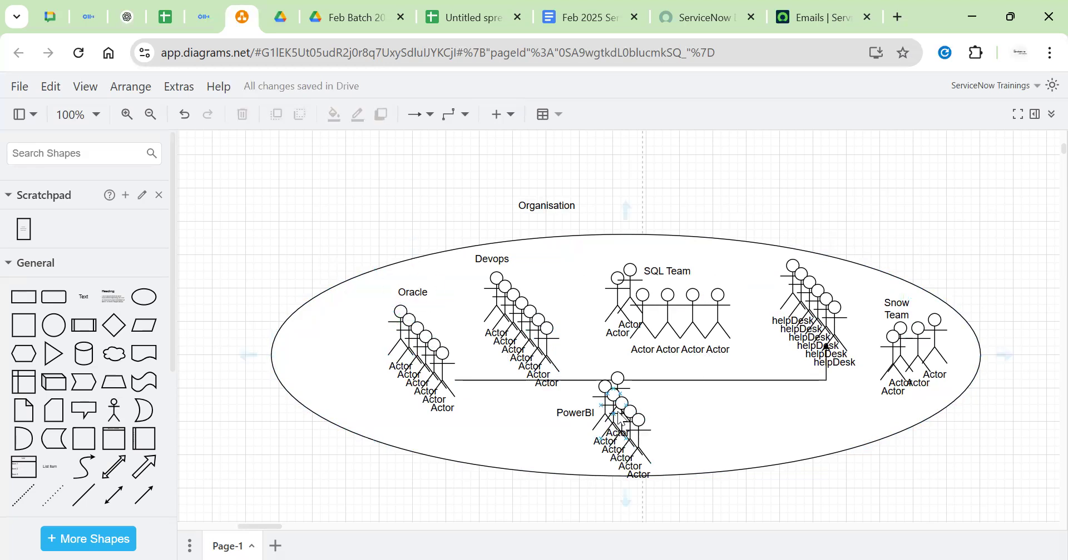
left_click(678, 443)
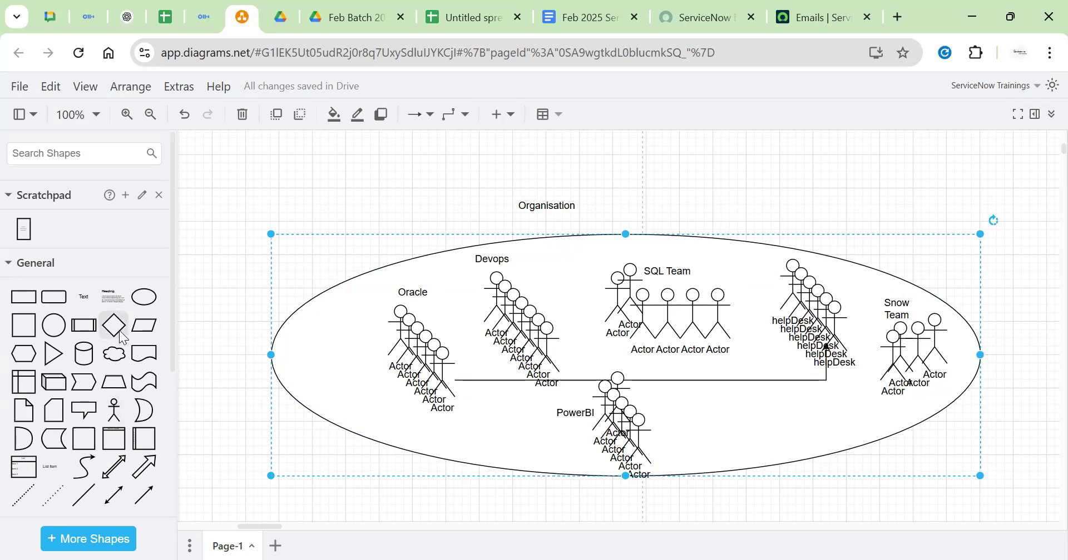
left_click(114, 412)
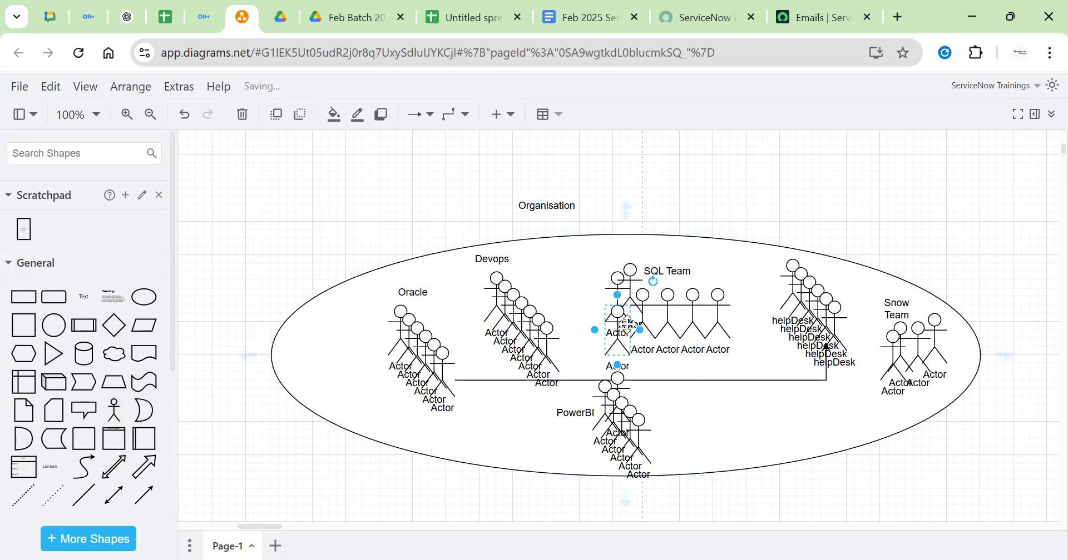
Place the new Actor below the connector right of PowerBI, duplicate it into a stack, and add a text shape
left_click_drag(614, 328, 761, 401)
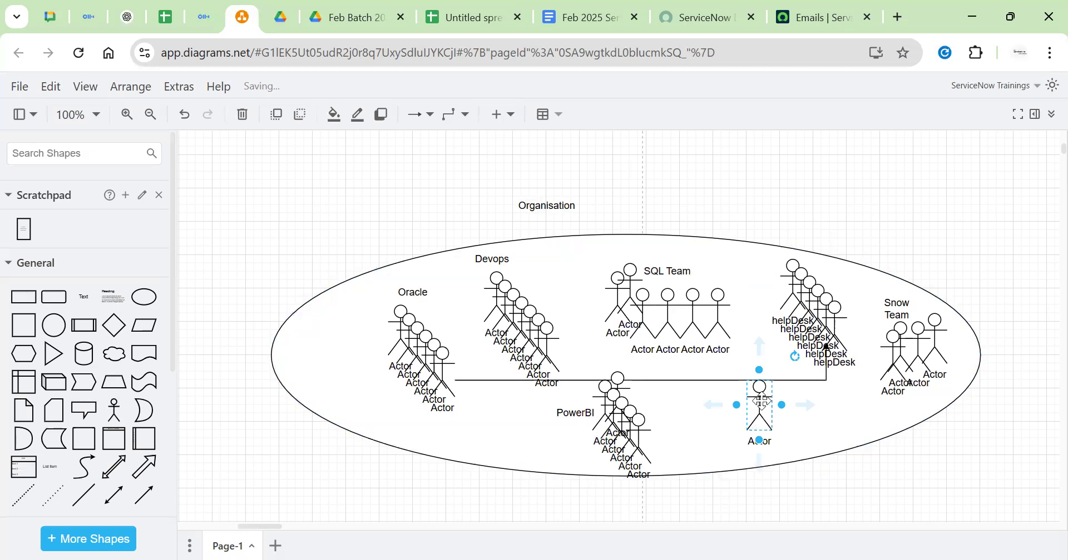
key("ctrl+d")
key("ctrl+d")
key("ctrl+d")
key("ctrl+d")
key("ctrl+d")
left_click(865, 463)
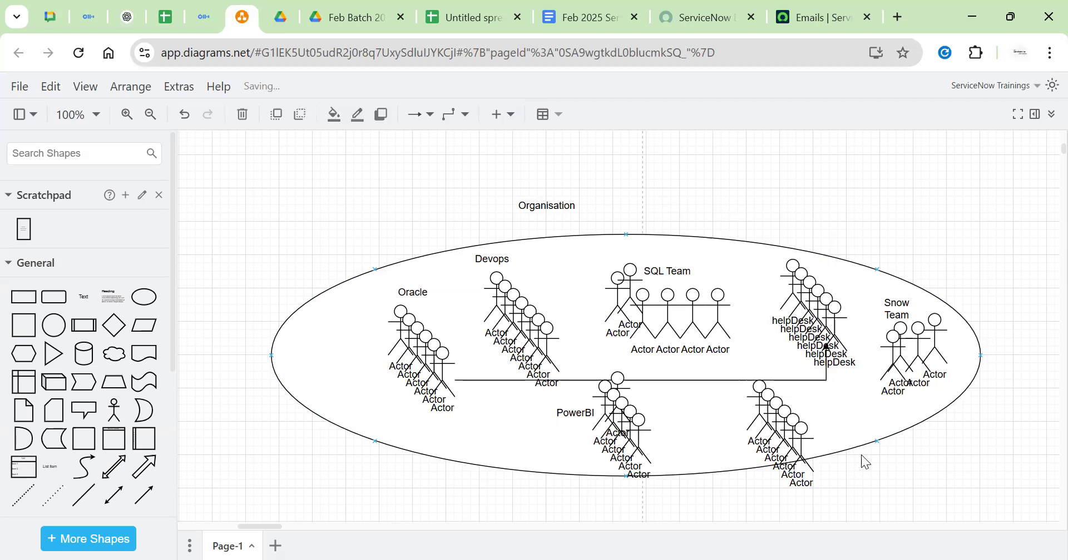
left_click(854, 421)
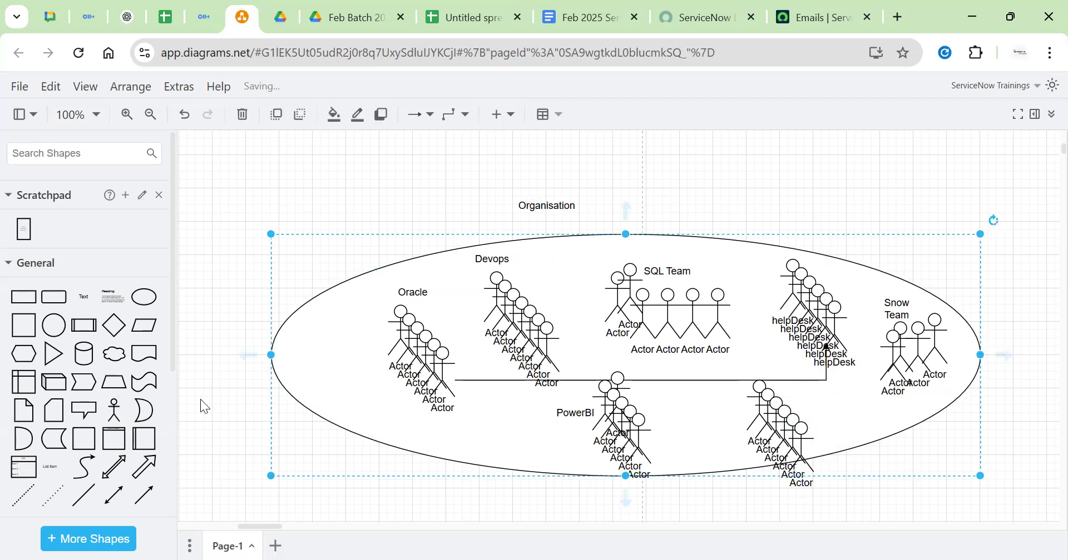
left_click(84, 297)
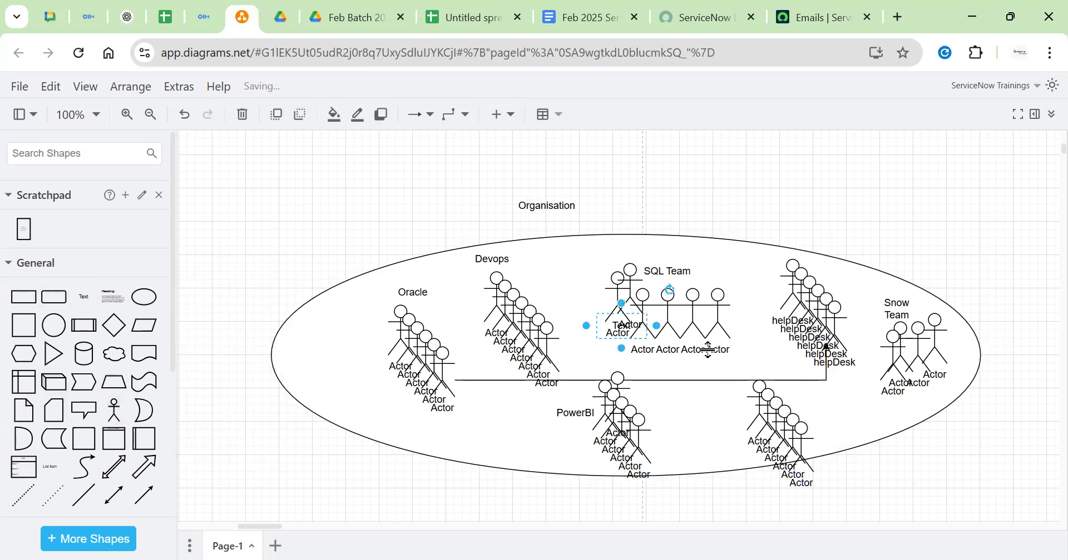
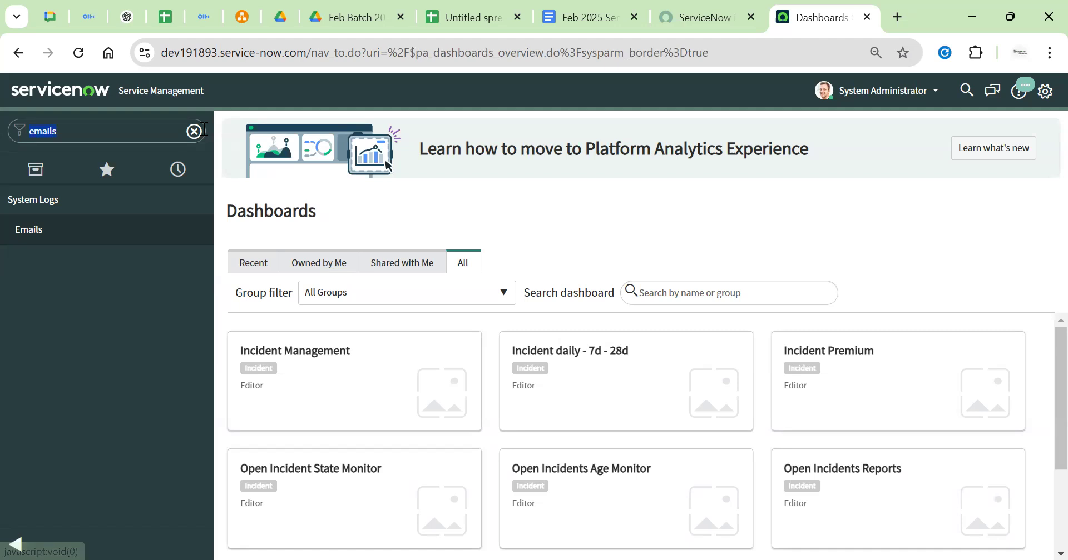
Clear the 'emails' filter from the ServiceNow navigator so all application menus show again
left_click(194, 132)
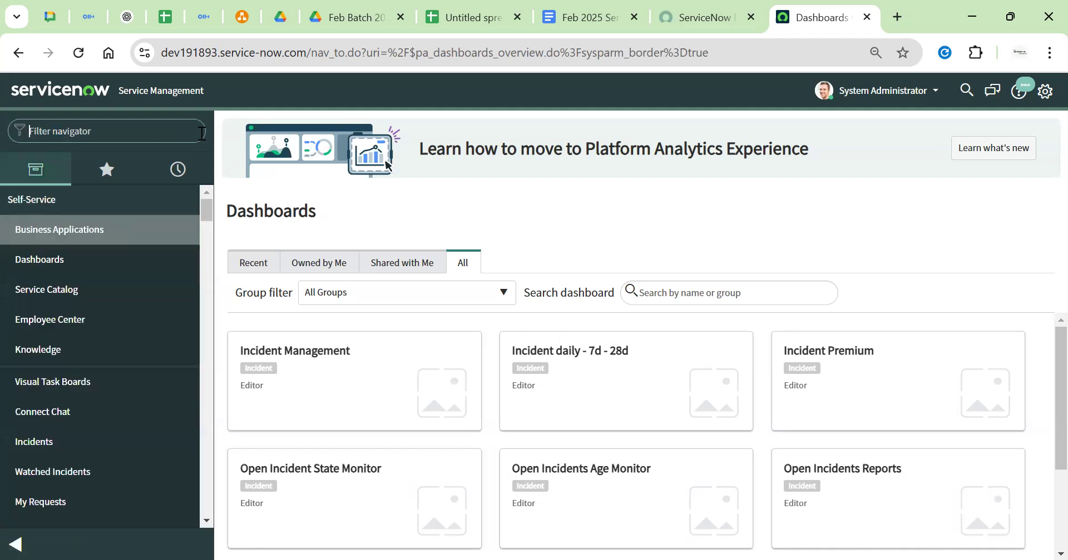
left_click(35, 171)
left_click(106, 169)
left_click(178, 169)
left_click(35, 170)
left_click(240, 17)
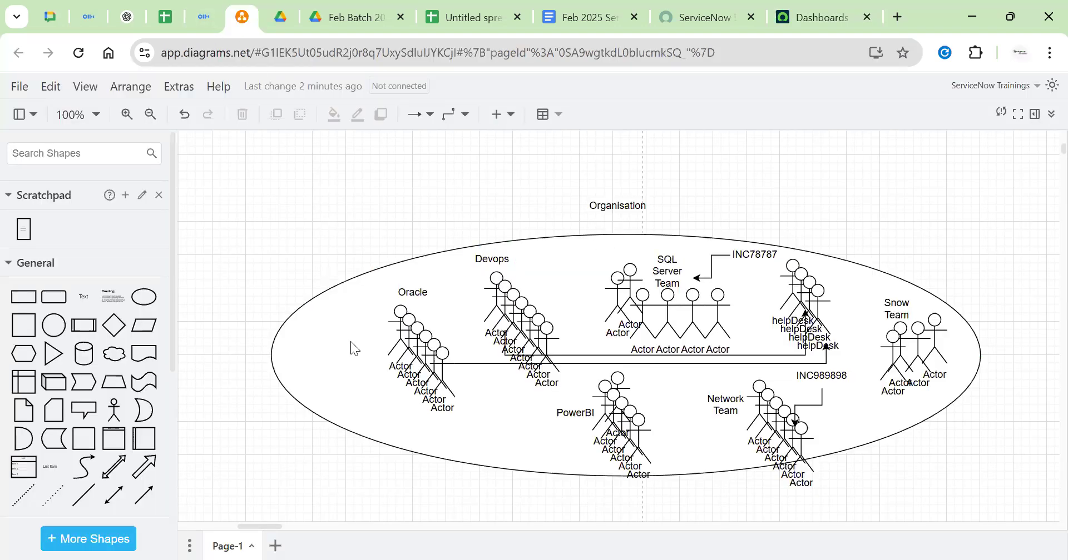
left_click(821, 15)
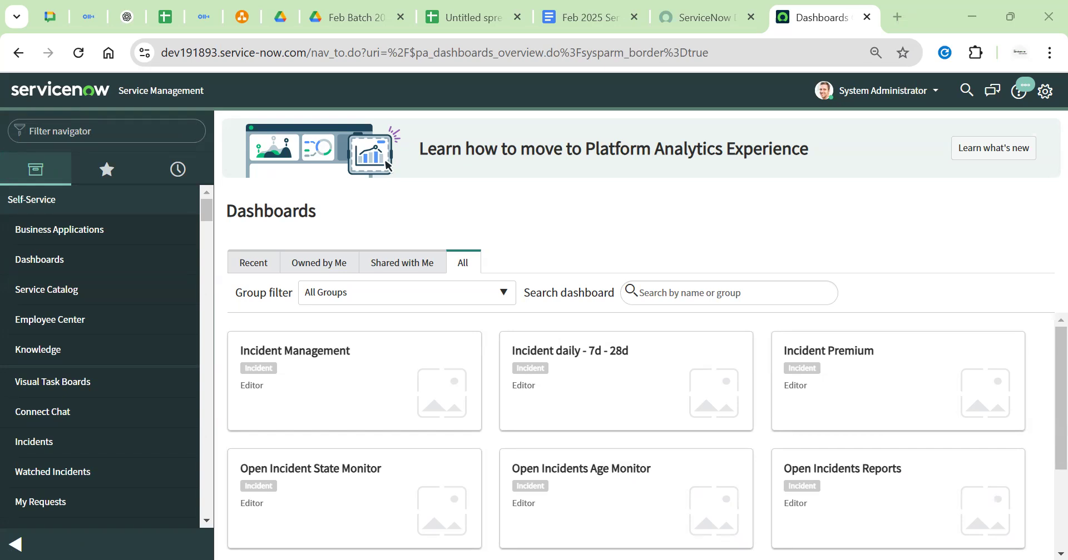
Check the navigator's Favorites and History lists, then return to the full menu list
left_click(107, 169)
left_click(178, 170)
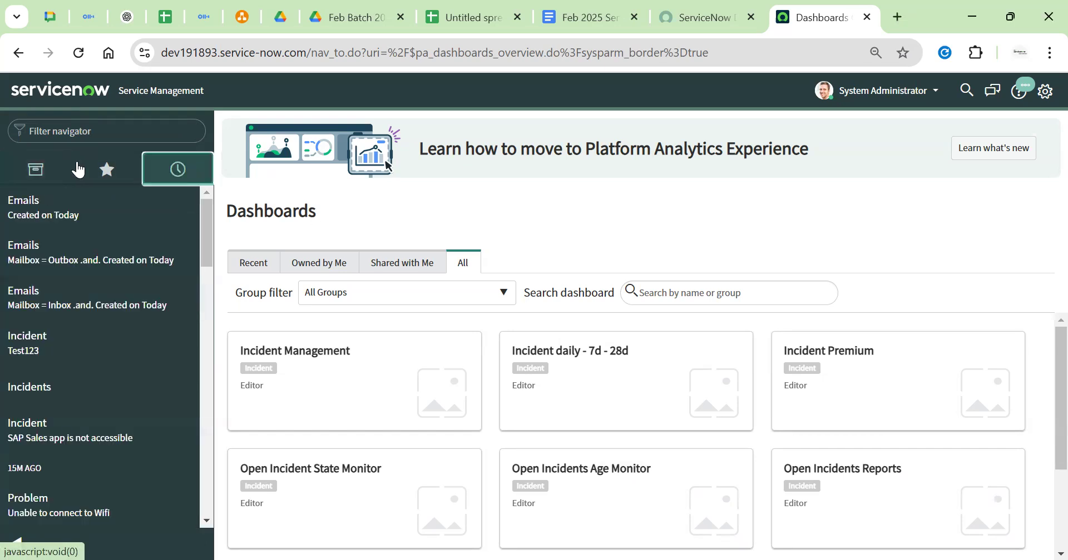
left_click(37, 169)
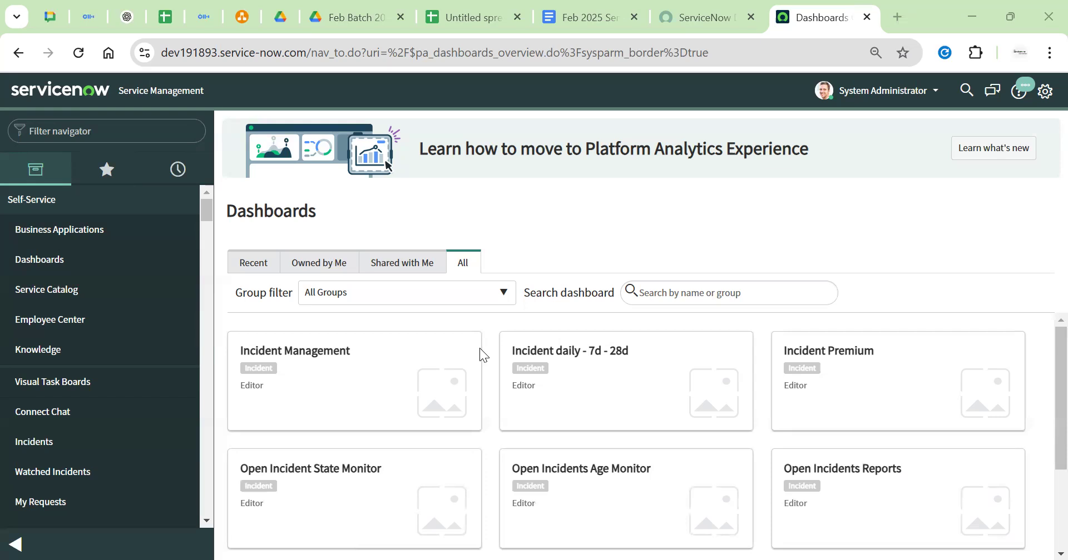
Glance at the developer site tab, return to Dashboards, and open a new Google tab
left_click(703, 17)
left_click(828, 18)
left_click(897, 18)
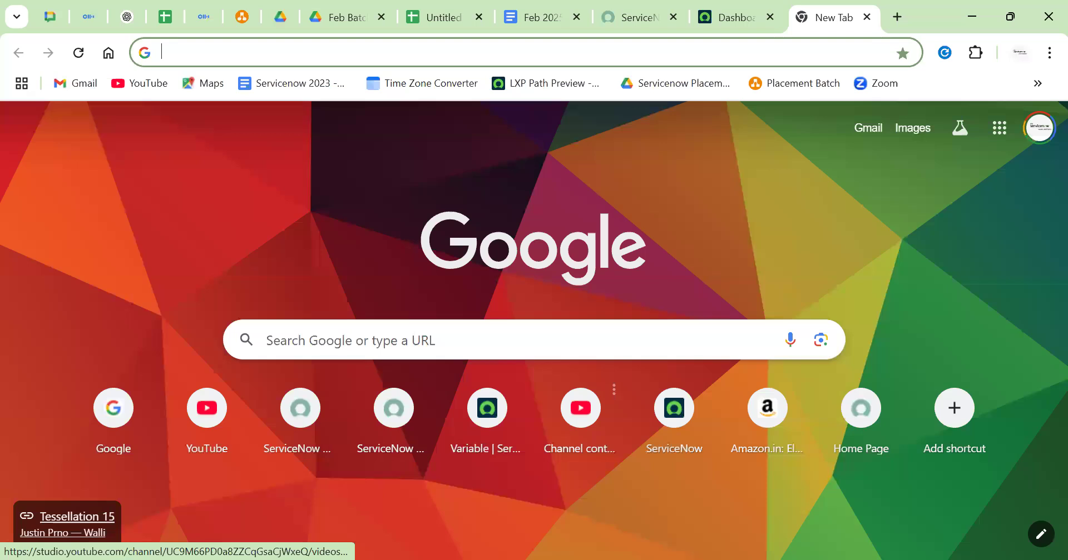
Go back from the Google tab to the ServiceNow Dashboards overview listing incident dashboards
left_click(838, 206)
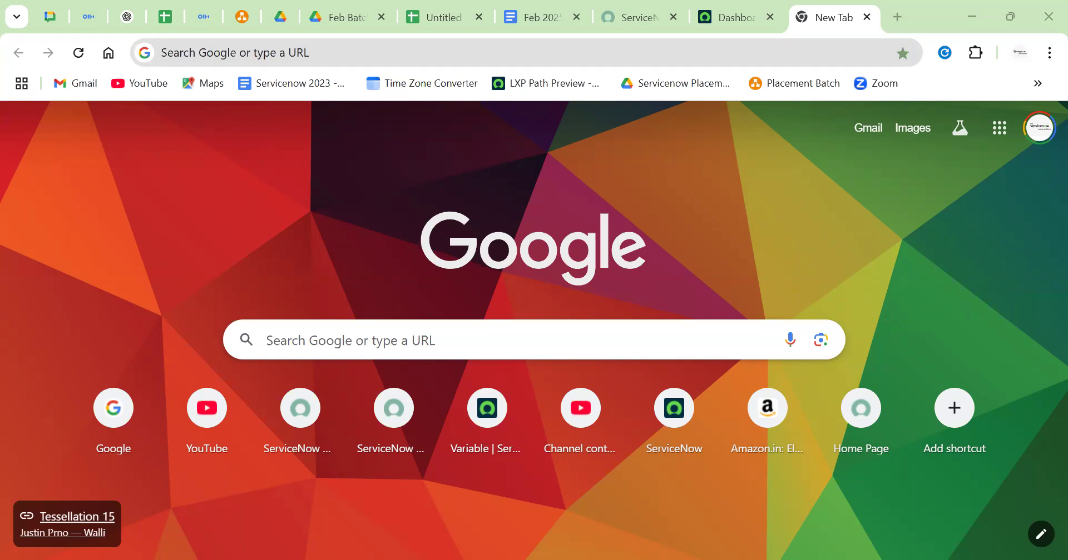
left_click(734, 18)
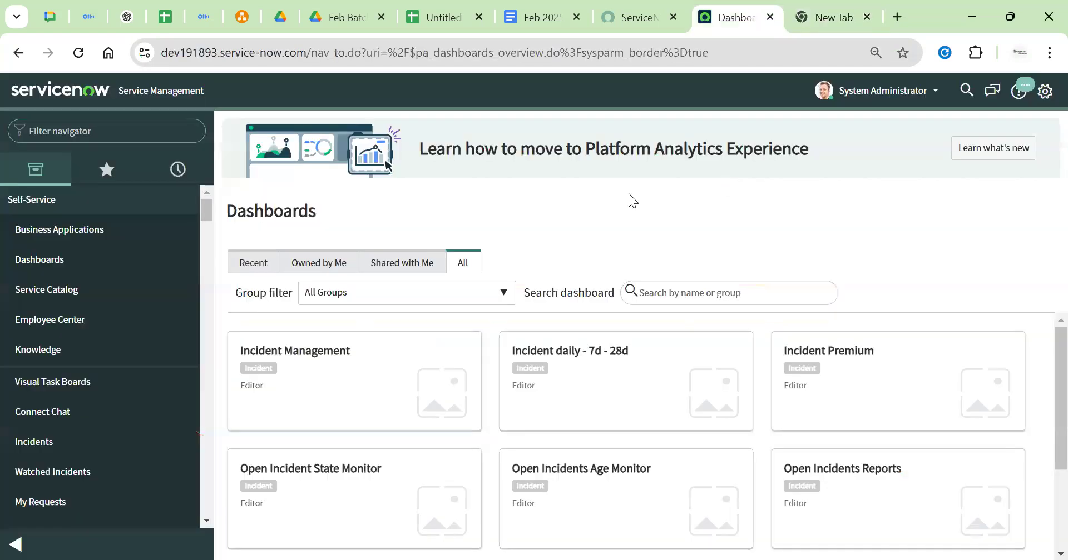
Bring up the Feb 2025 Servicenow Batch notes and scroll to the Notification Preferences screenshot
left_click(77, 94)
left_click(558, 19)
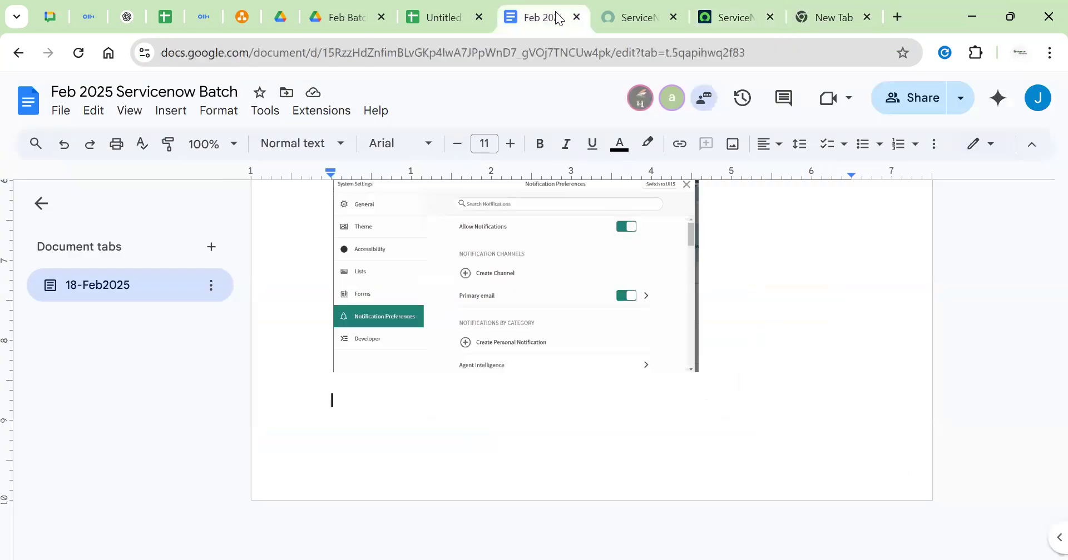
scroll(429, 432, "down", 10)
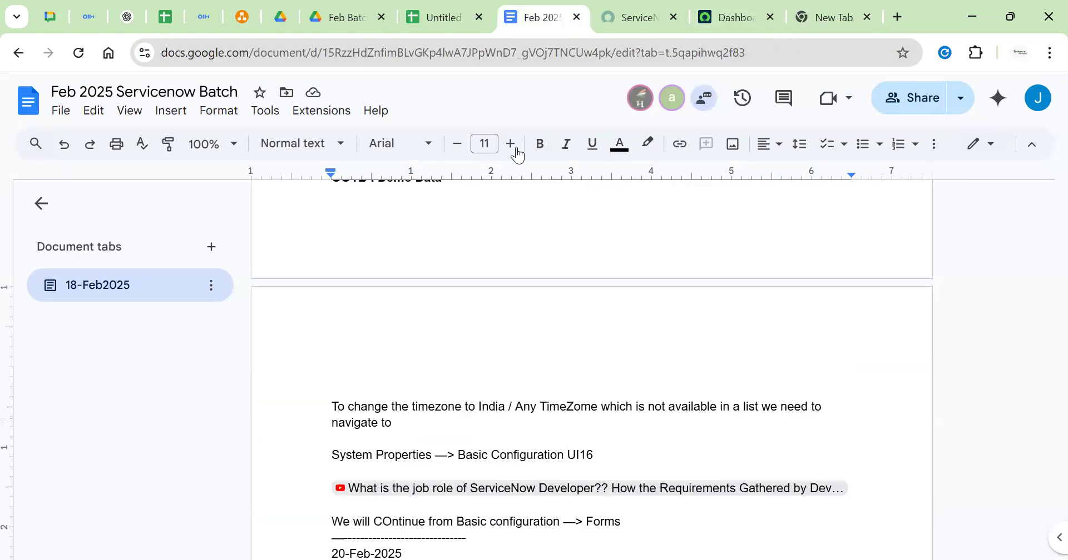
left_click(631, 18)
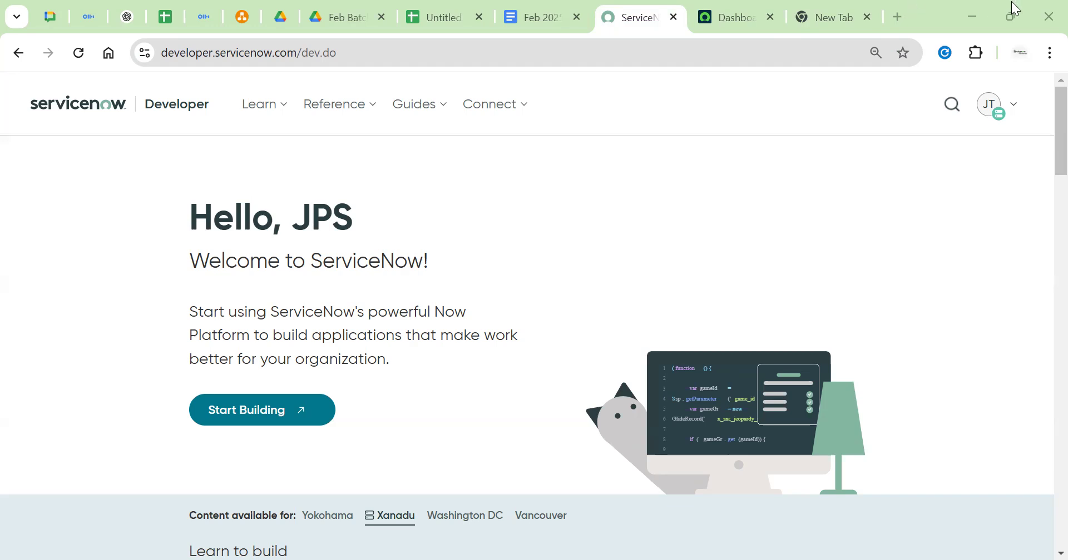
left_click(728, 27)
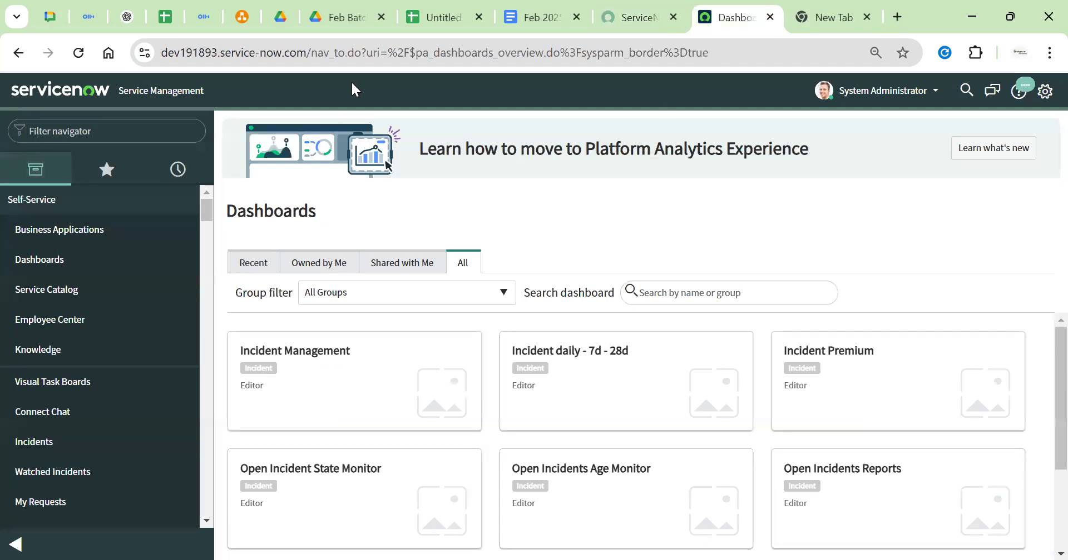
left_click(536, 18)
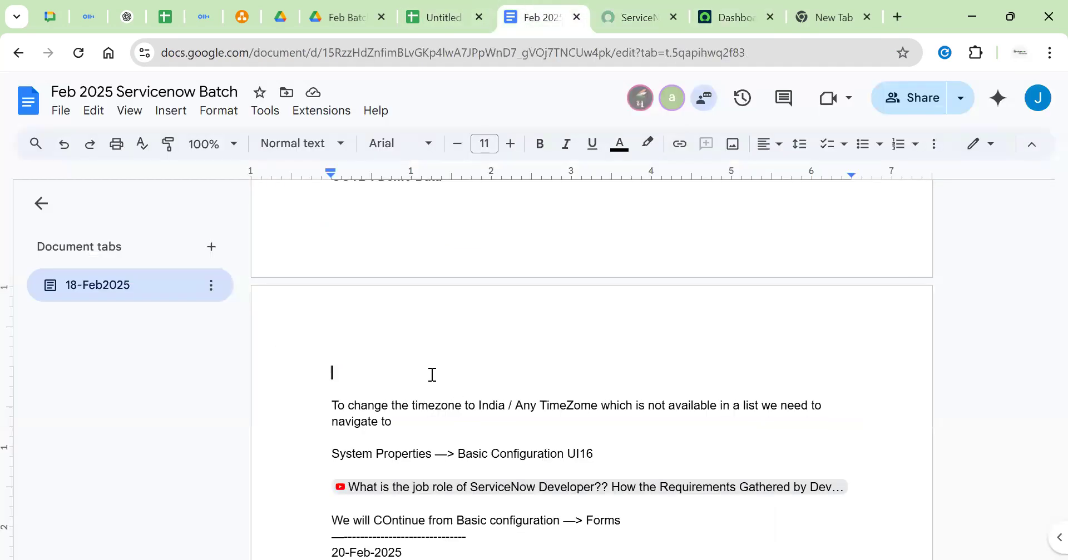
scroll(433, 374, "down", 7)
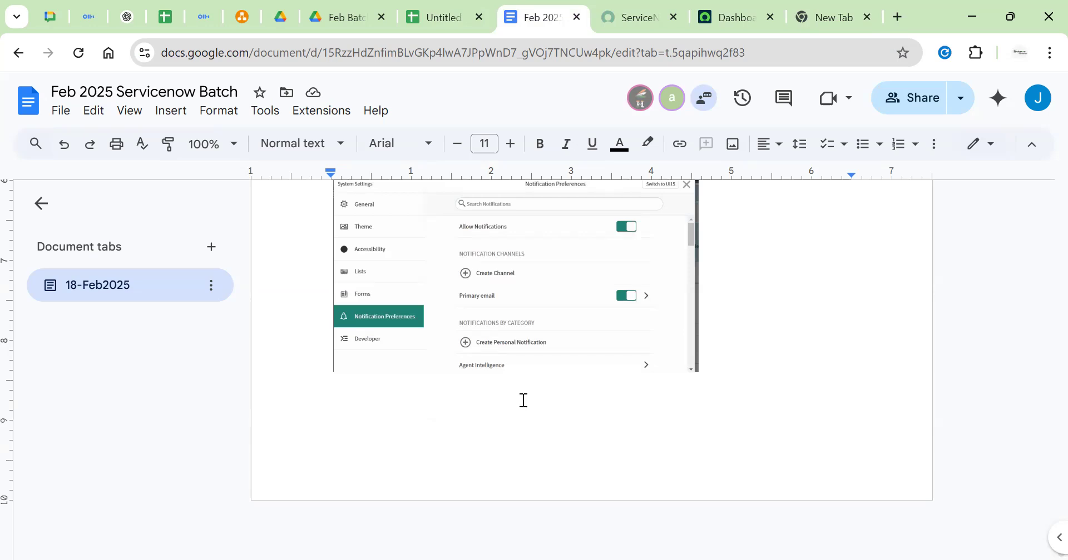
Place the cursor after the Notification Preferences screenshot and insert a blank line beneath it
left_click(517, 400)
scroll(670, 422, "up", 1)
scroll(662, 468, "down", 2)
key("alt+Tab")
left_click(610, 434)
key("alt+Tab")
left_click(804, 356)
scroll(805, 356, "up", 1)
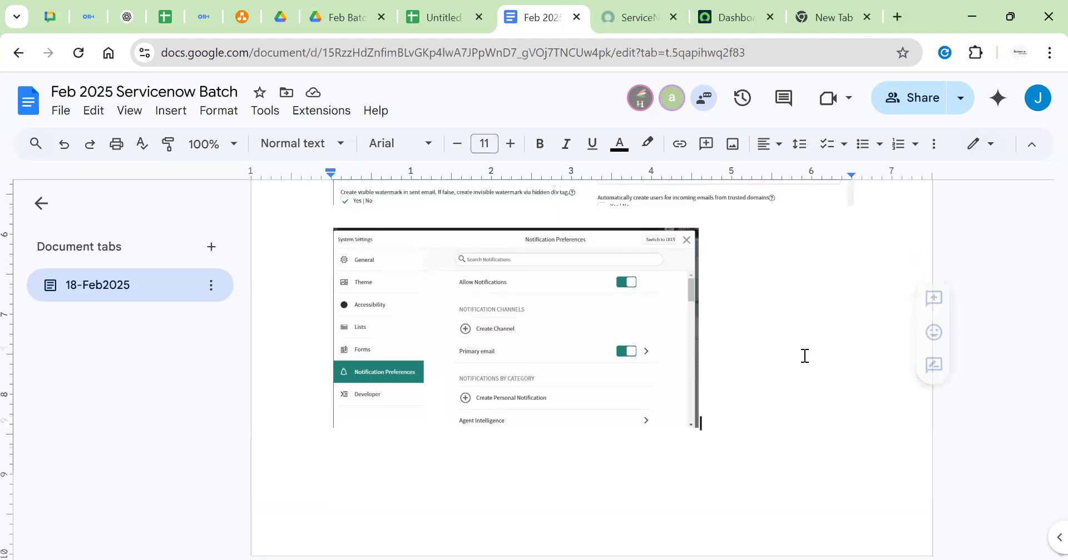
key("Return")
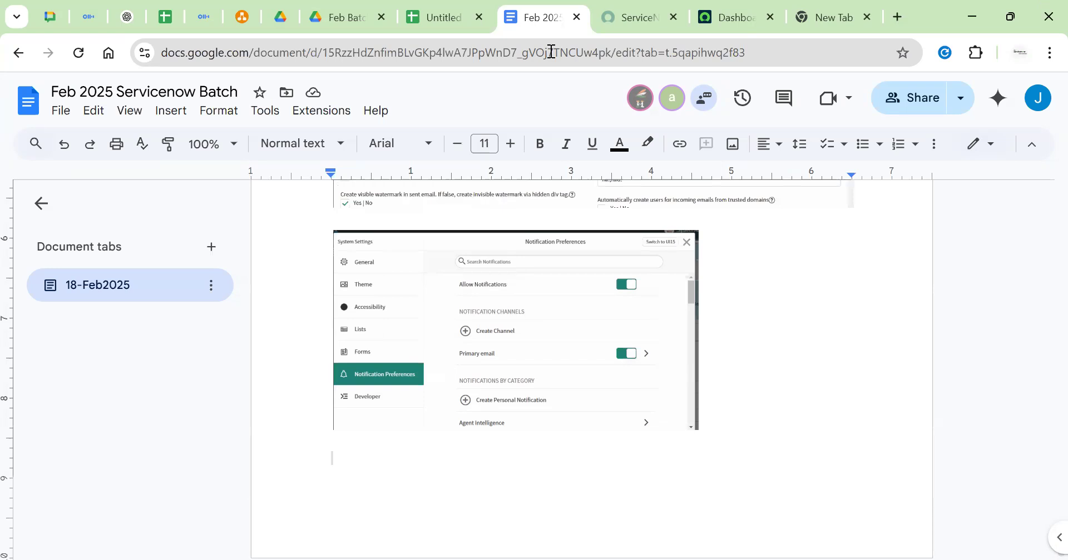